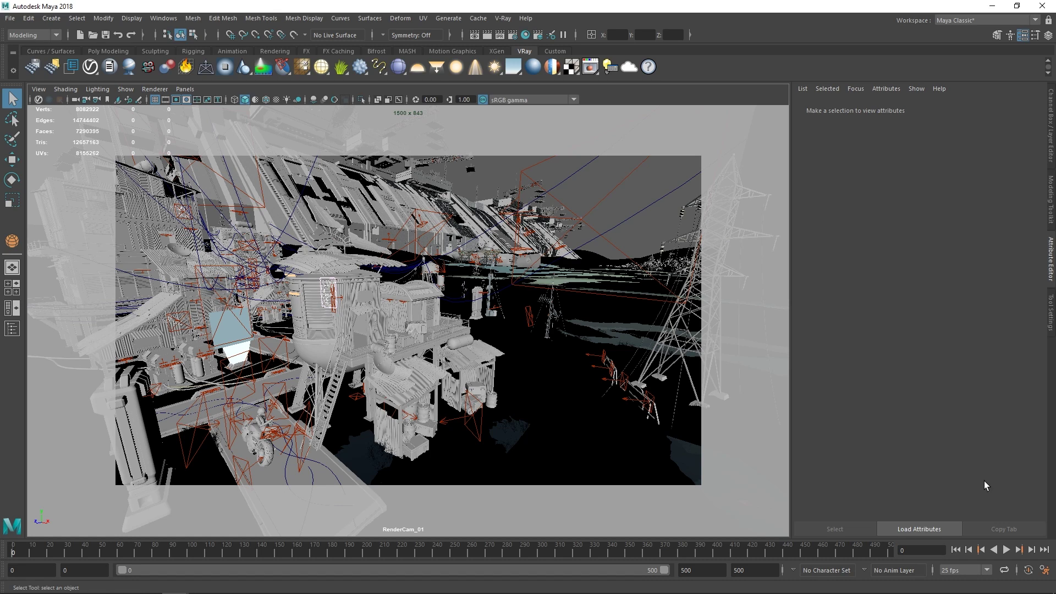
Open the render settings and set the V-Ray color mapping's rendering color space to From Maya Preferences
click(512, 36)
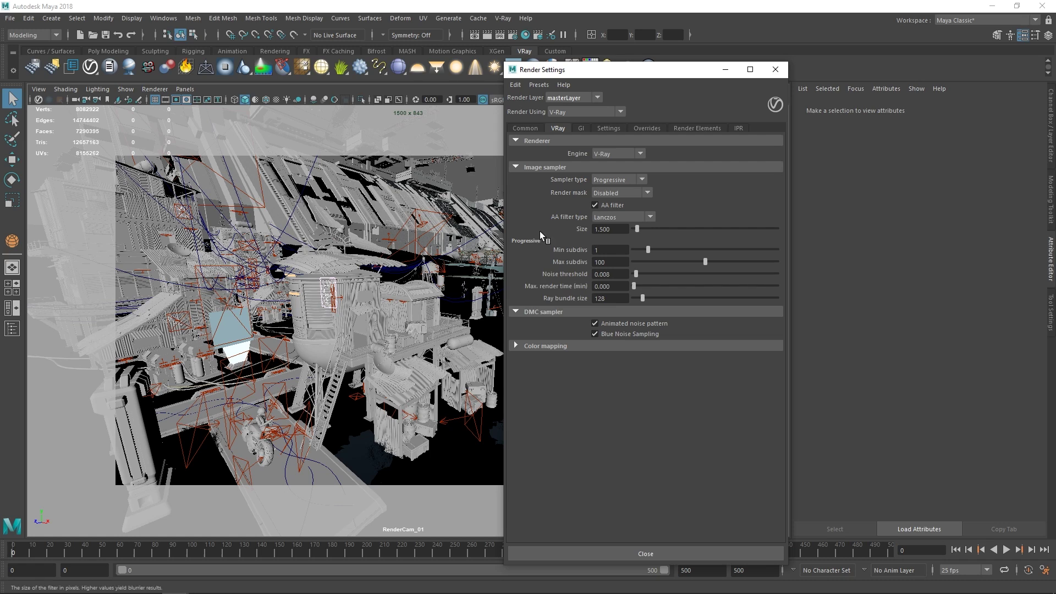
click(545, 346)
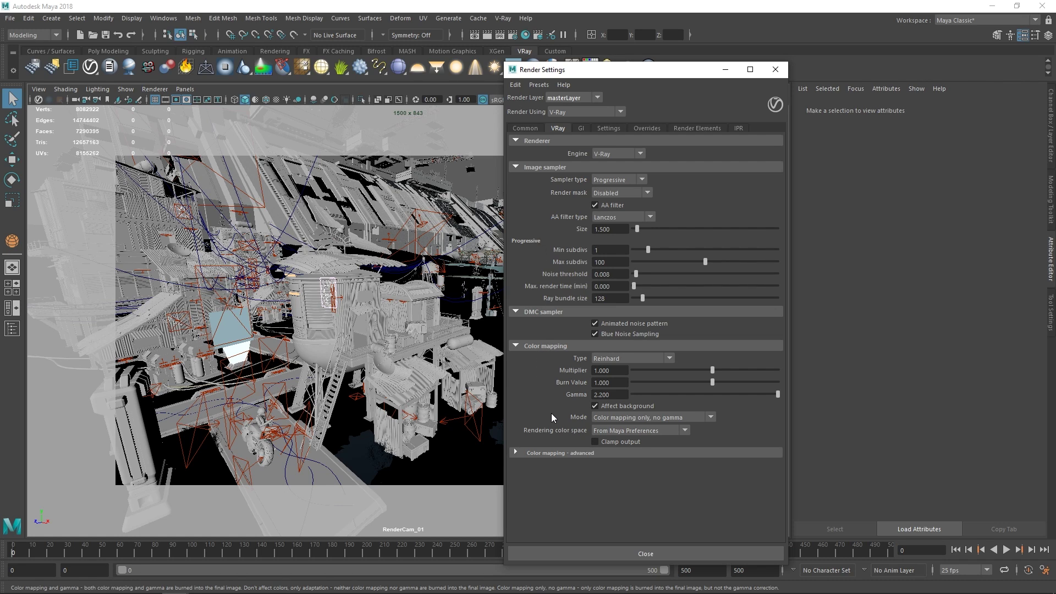
click(676, 431)
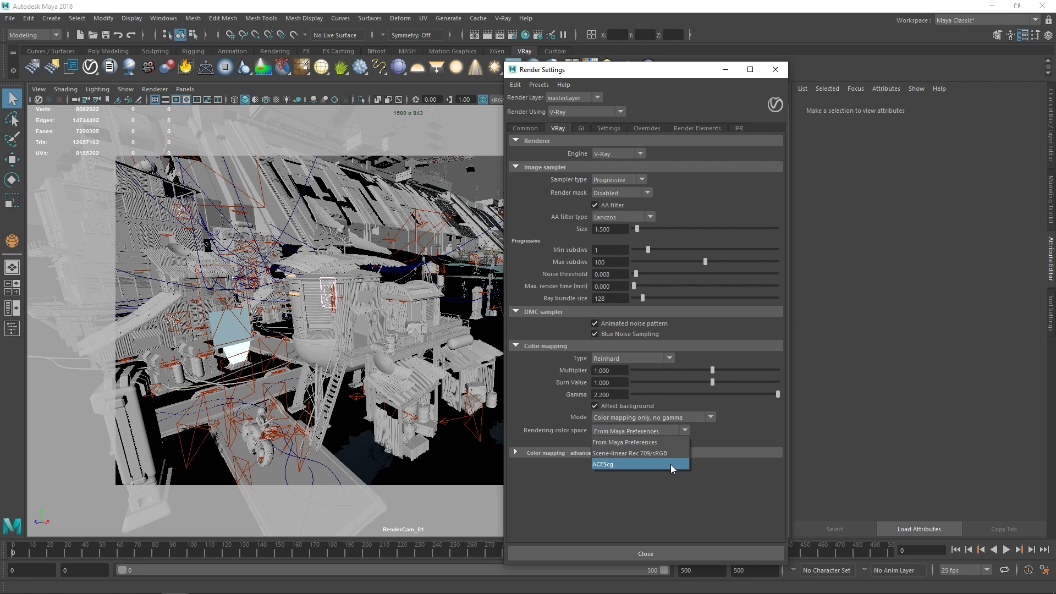
click(657, 440)
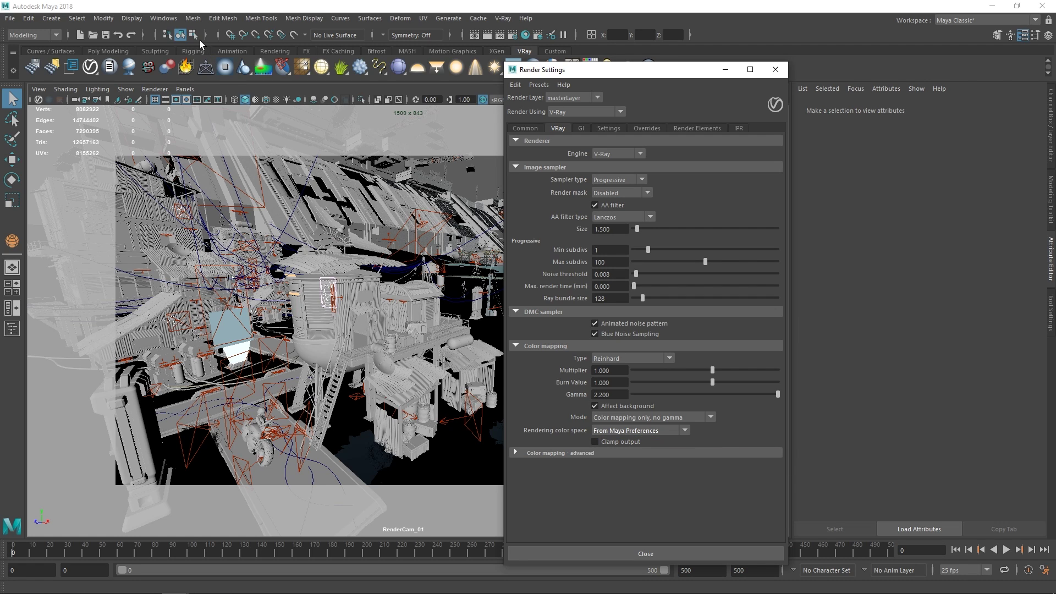
Set the rendering space to ACEScg in the color management preferences, save them, and close the render settings
click(132, 18)
mouse_move(192, 122)
click(345, 133)
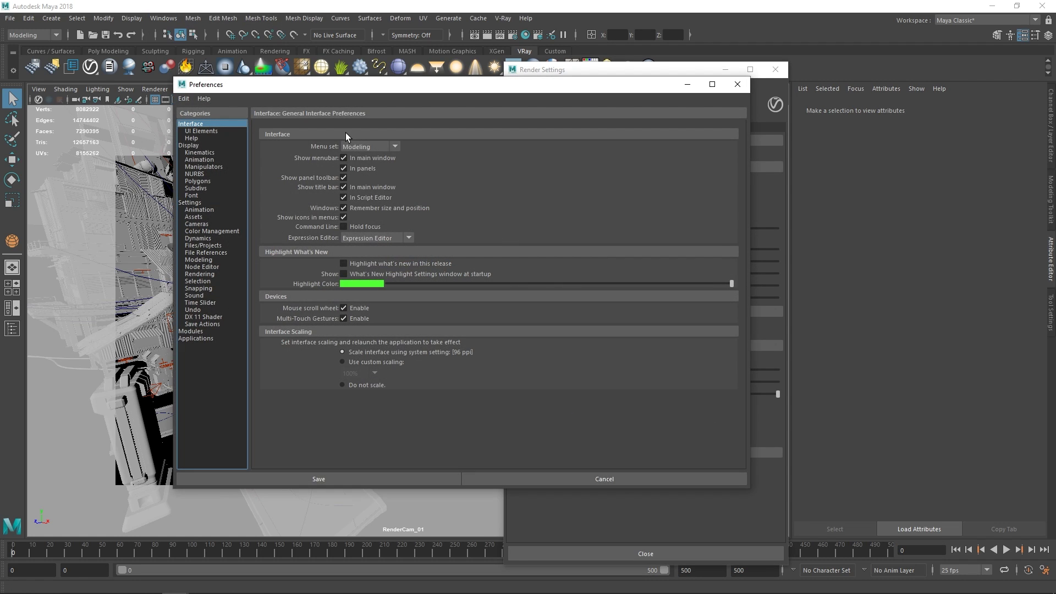
click(220, 231)
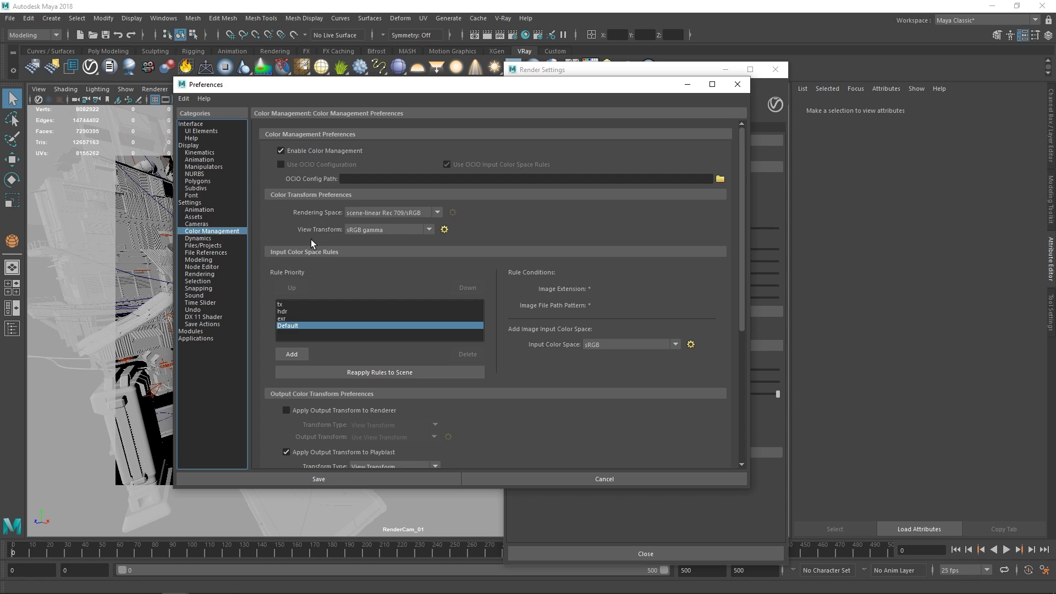
click(430, 214)
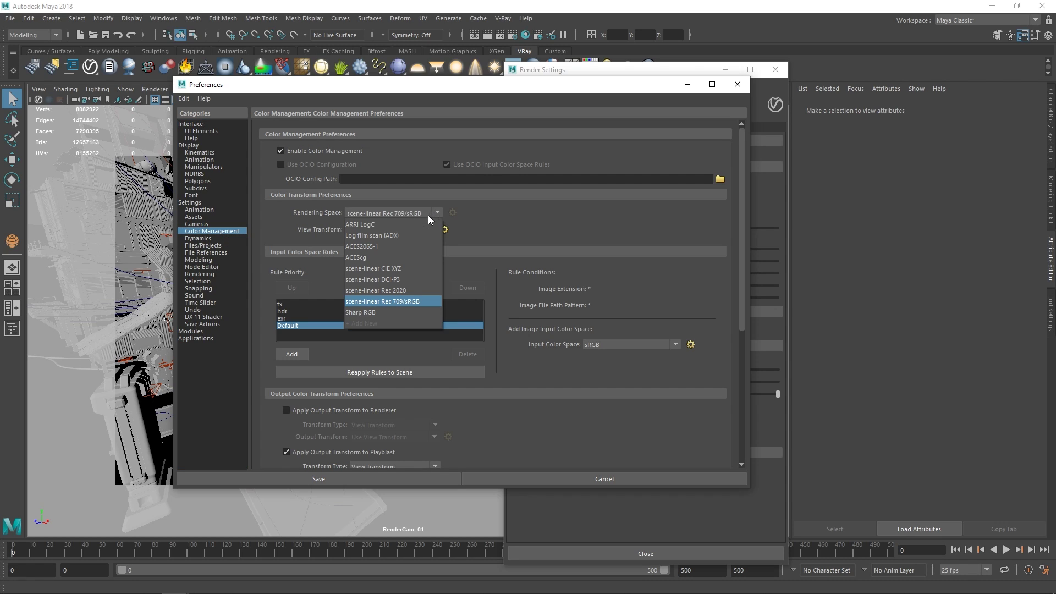
click(393, 258)
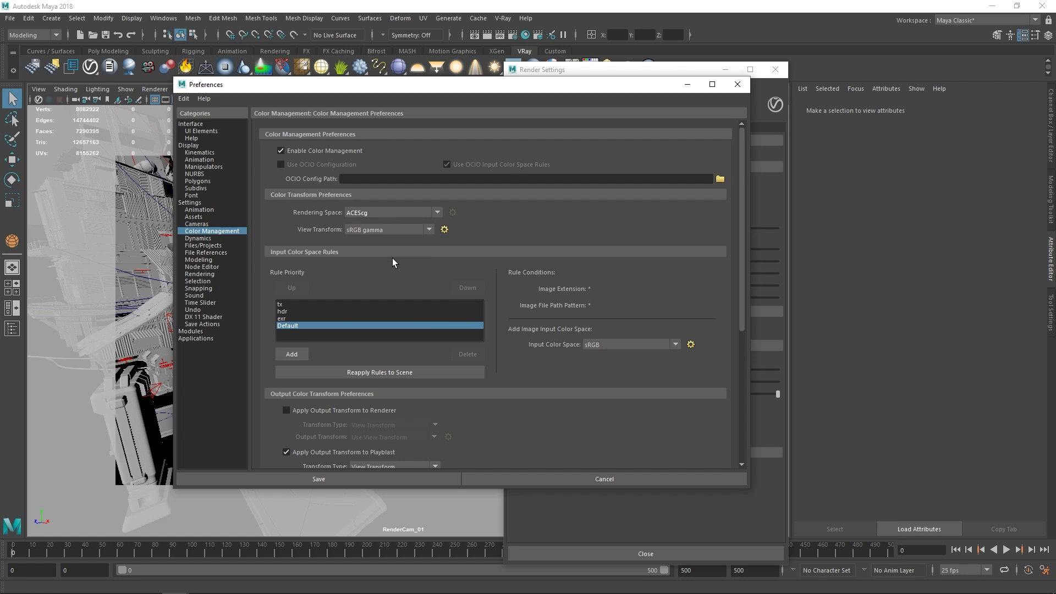
click(412, 477)
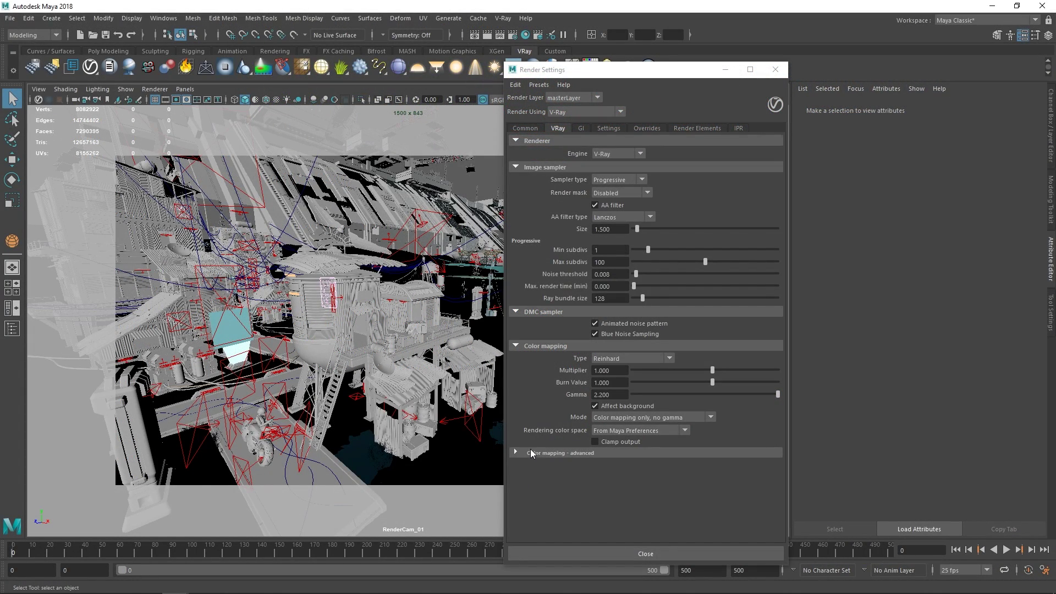
click(546, 348)
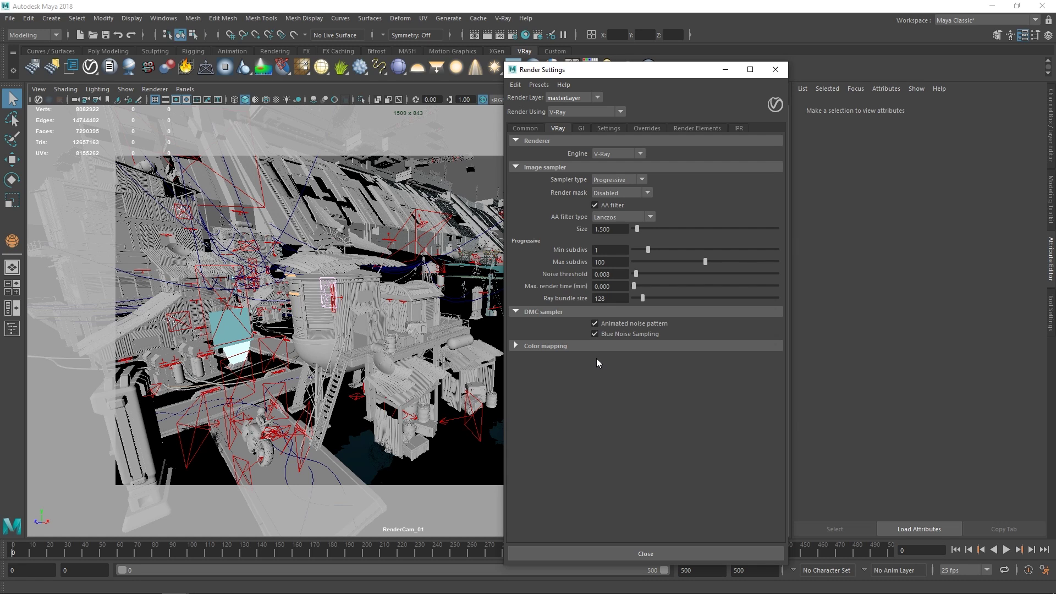
click(774, 72)
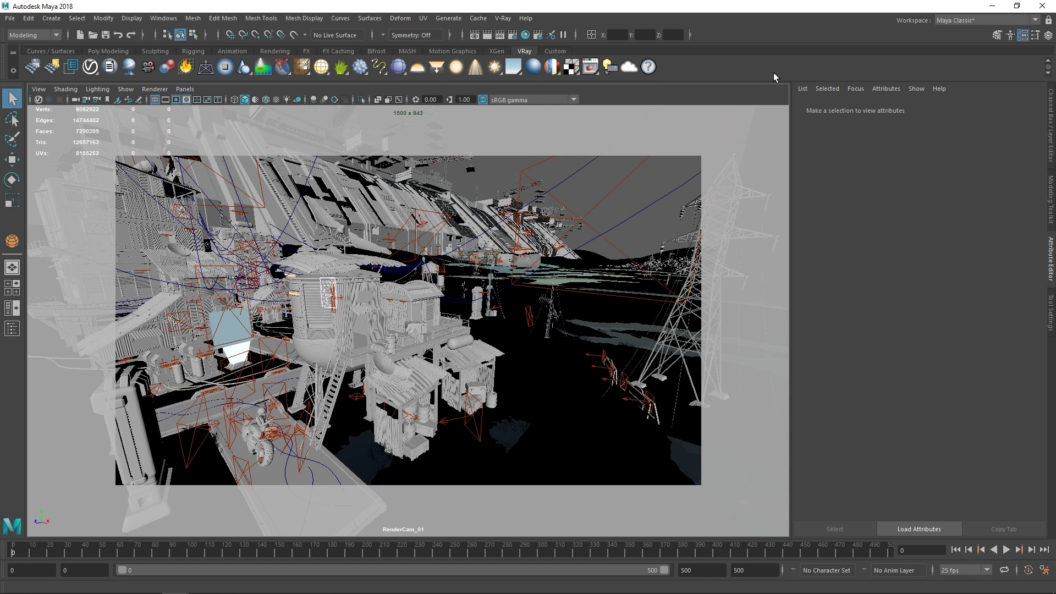
Open the V-Ray Frame Buffer and load the Biker.vrimg image from the VFB_History folder
click(590, 68)
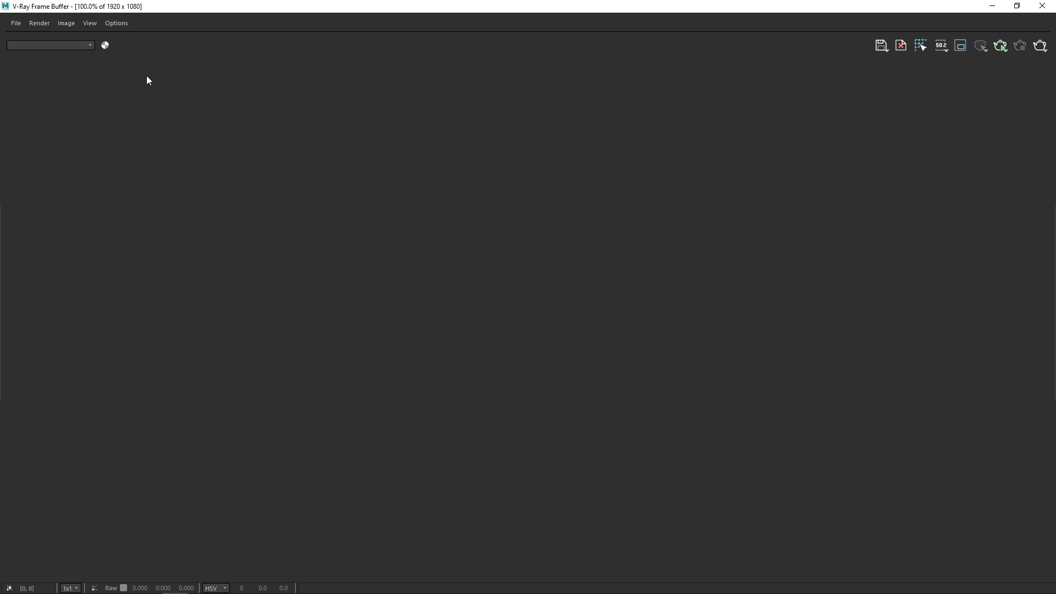
click(16, 23)
click(66, 67)
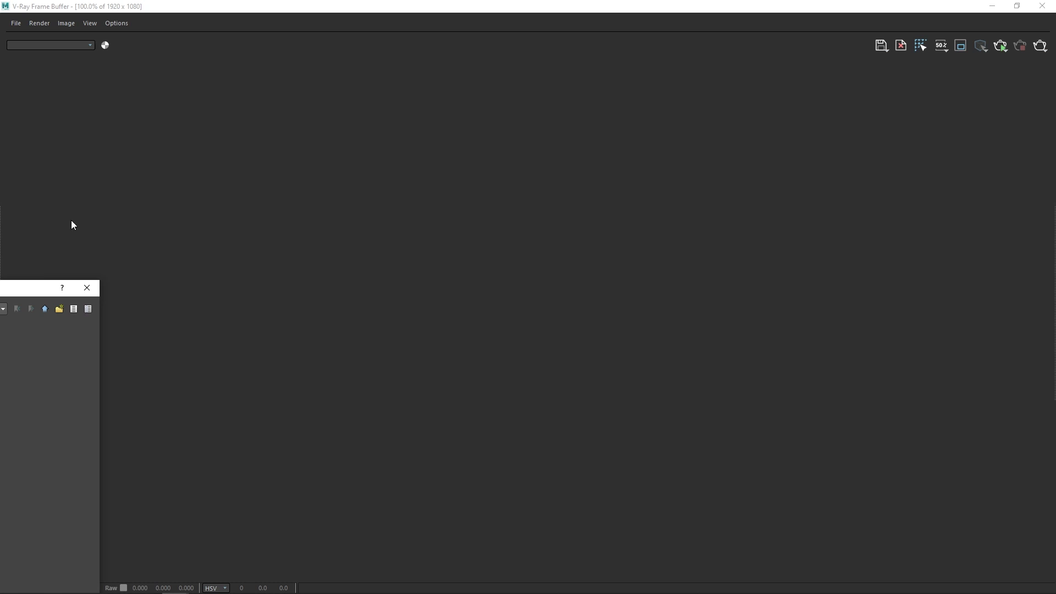
double_click(226, 170)
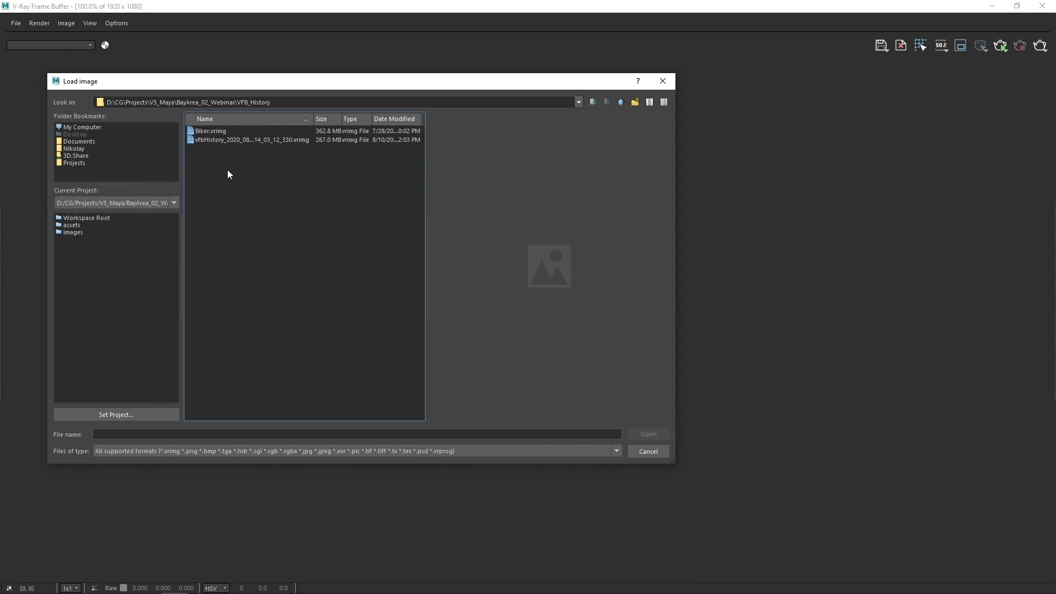
click(218, 132)
click(641, 434)
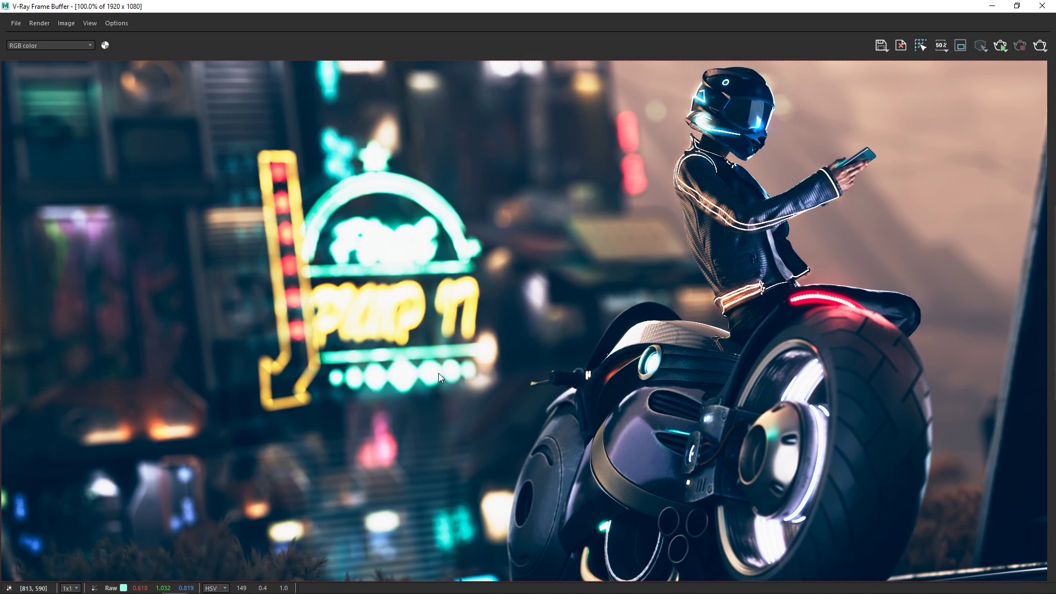
View the lighting and reflect render elements of the biker image, returning to RGB color
click(70, 46)
click(62, 89)
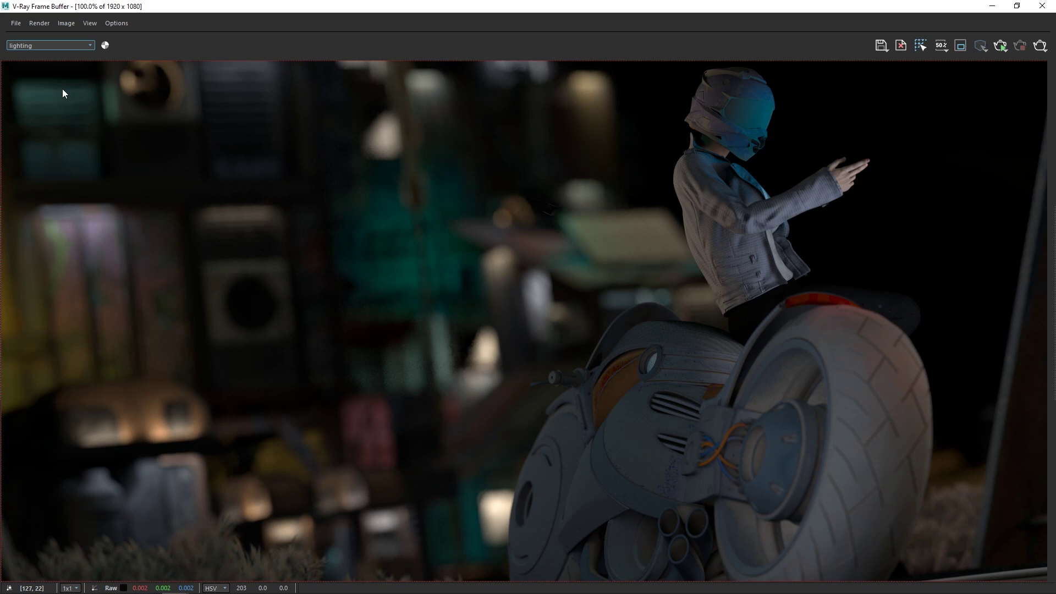
click(74, 46)
click(41, 97)
click(67, 50)
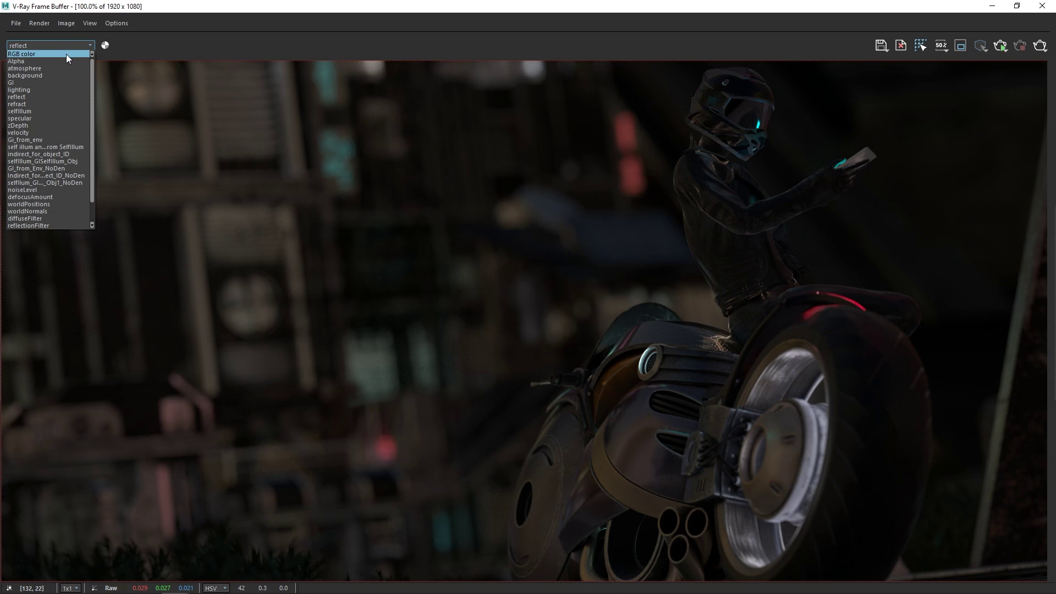
click(66, 54)
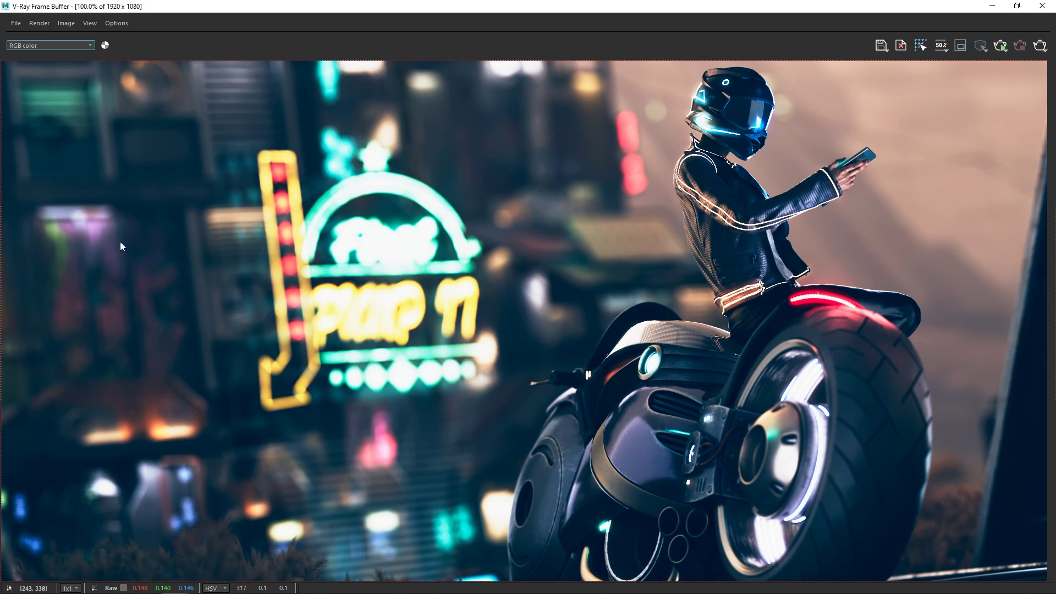
Show the render history, reload it from the biker render's entry, and hide the history again
double_click(3, 315)
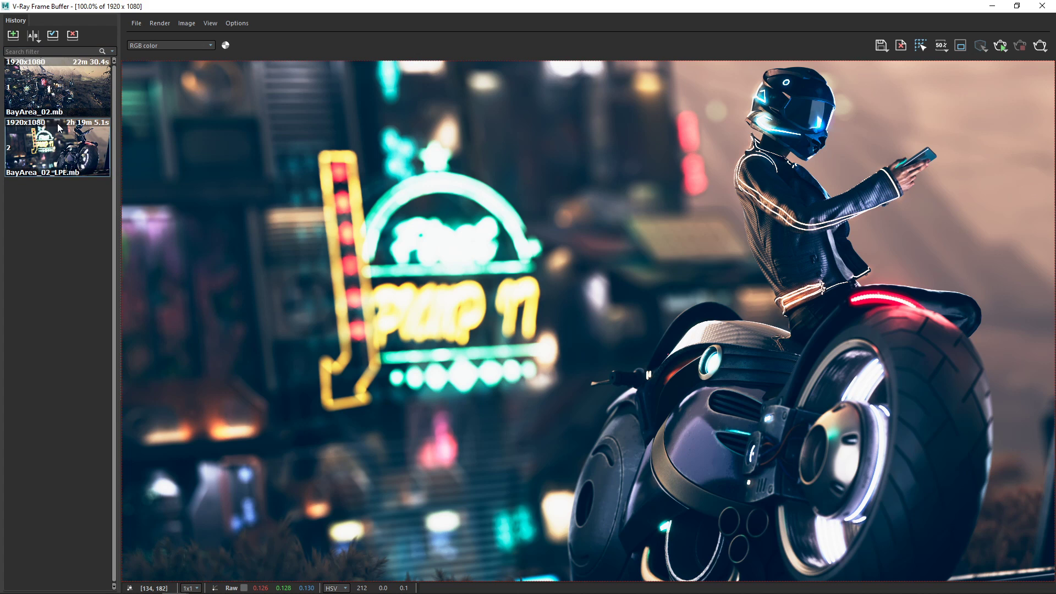
right_click(75, 153)
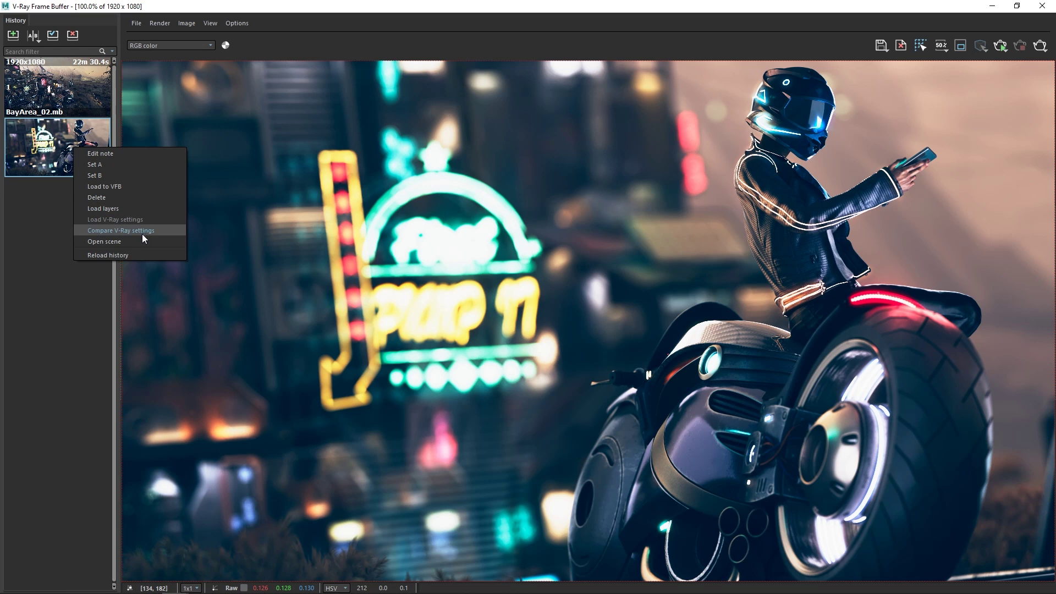
click(127, 253)
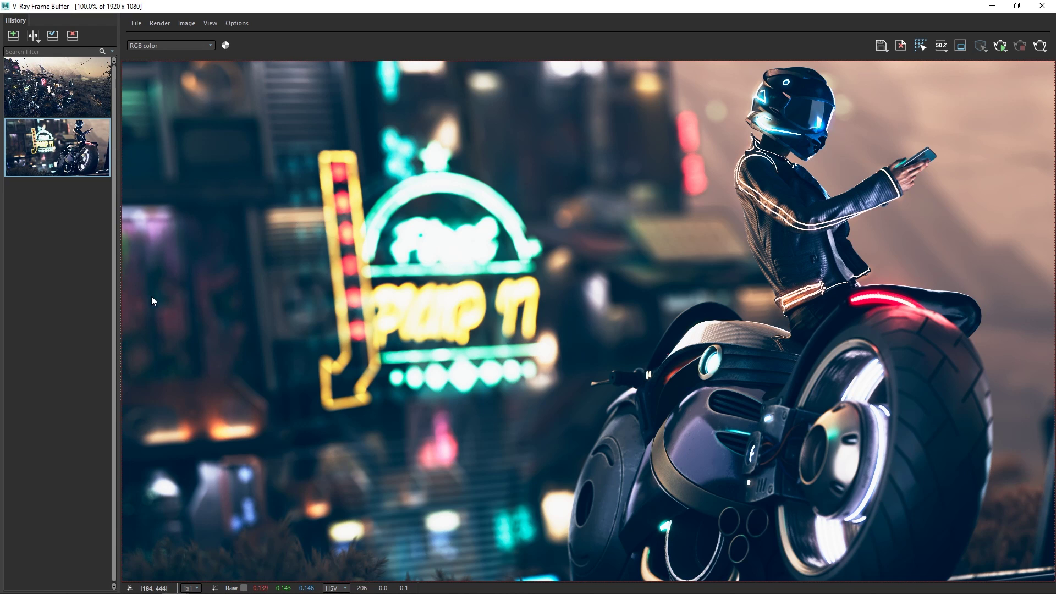
double_click(119, 325)
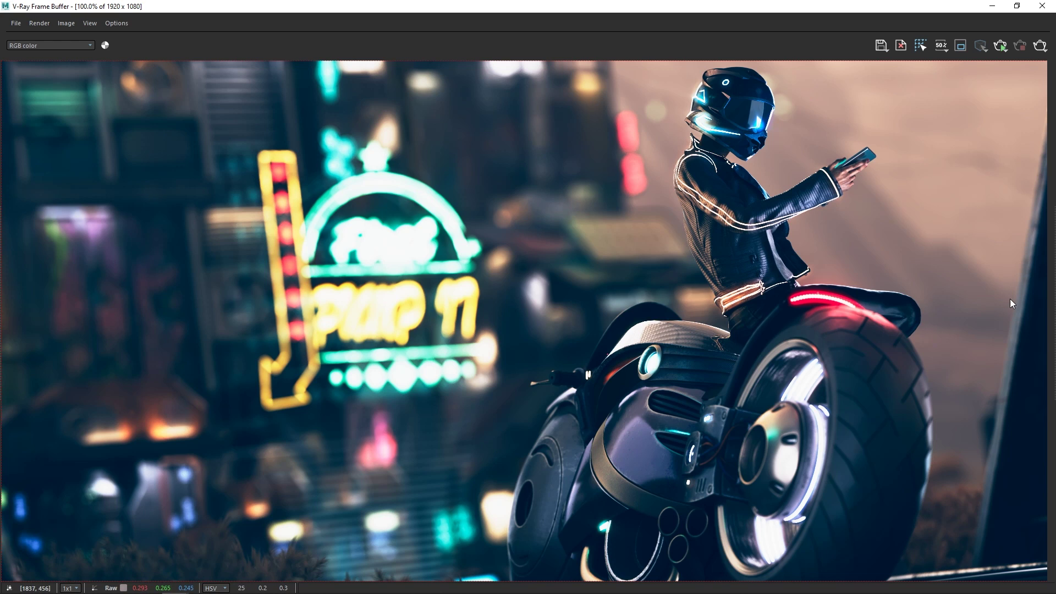
Show the correction layers, set the Lens Effects intensity to 3.347, and turn that layer off and on to compare
click(1045, 300)
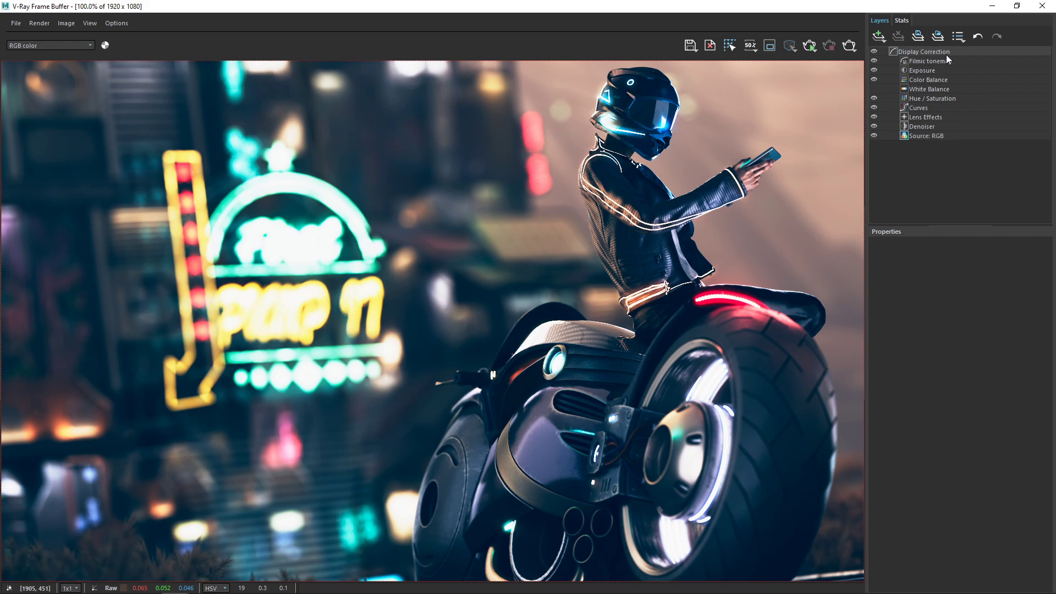
click(928, 118)
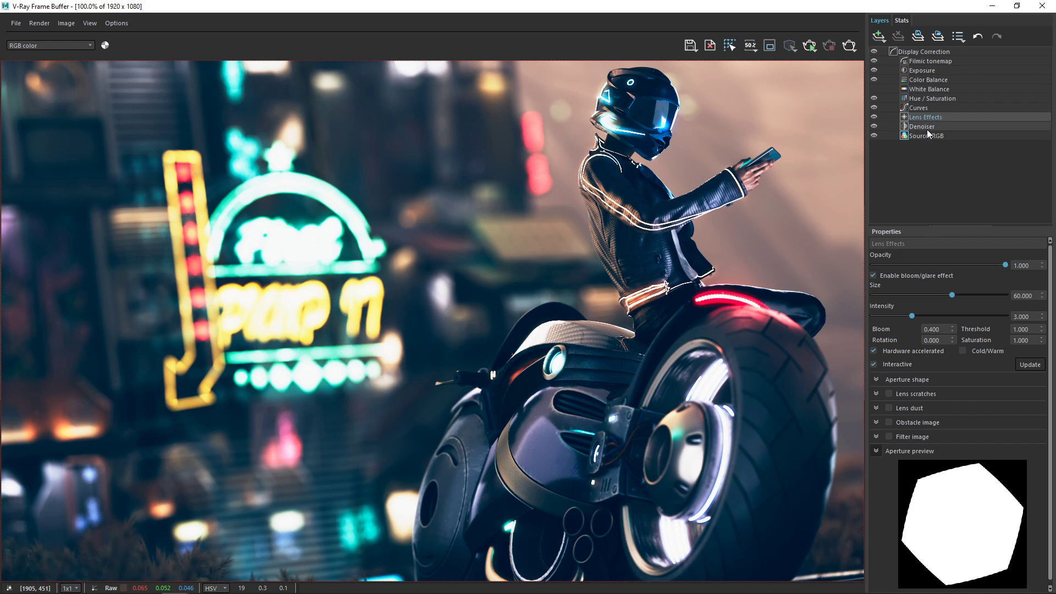
mouse_move(911, 314)
mouse_down()
mouse_move(985, 315)
mouse_move(917, 315)
mouse_up()
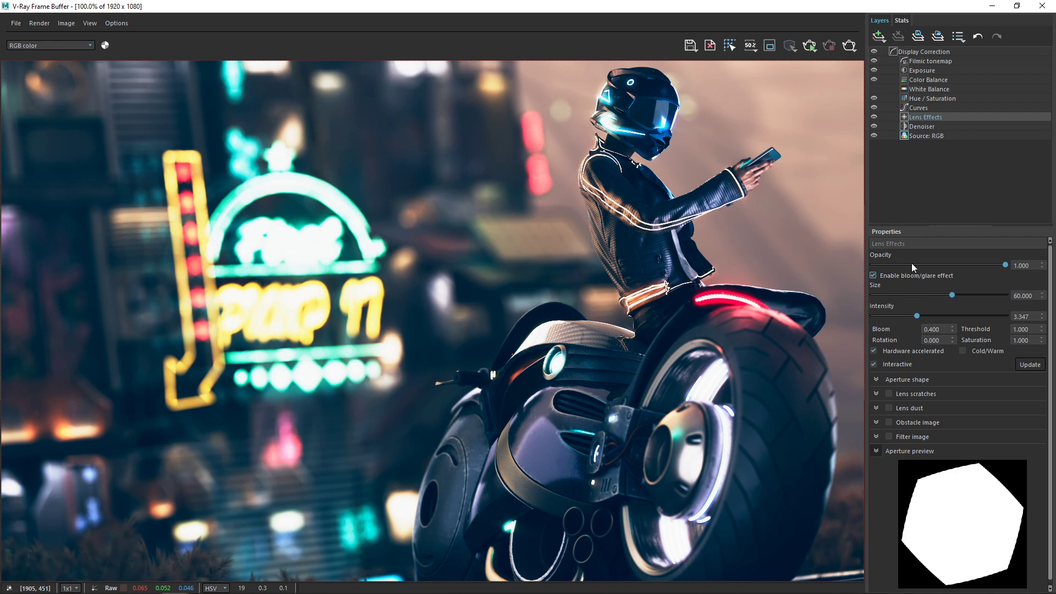
click(875, 118)
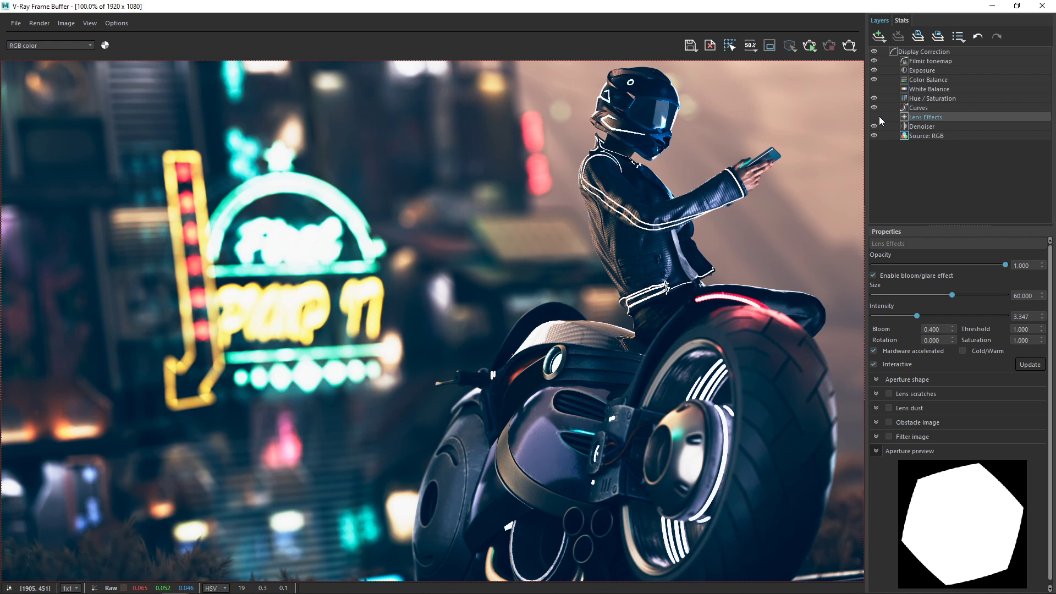
click(875, 117)
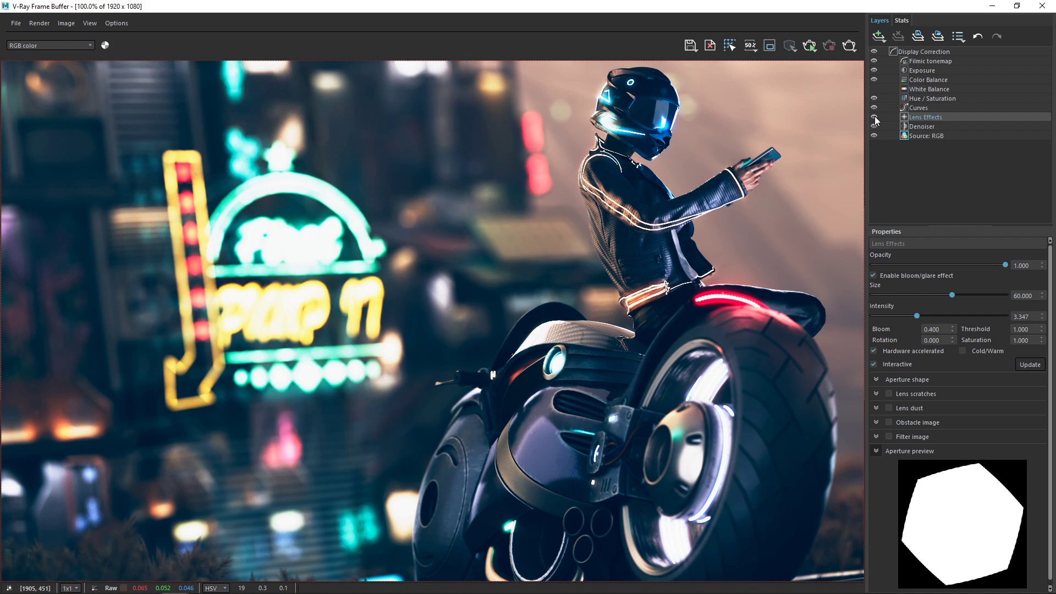
Examine the Source: RGB layer's options and the layer types that can be added, and hide the layers
click(924, 136)
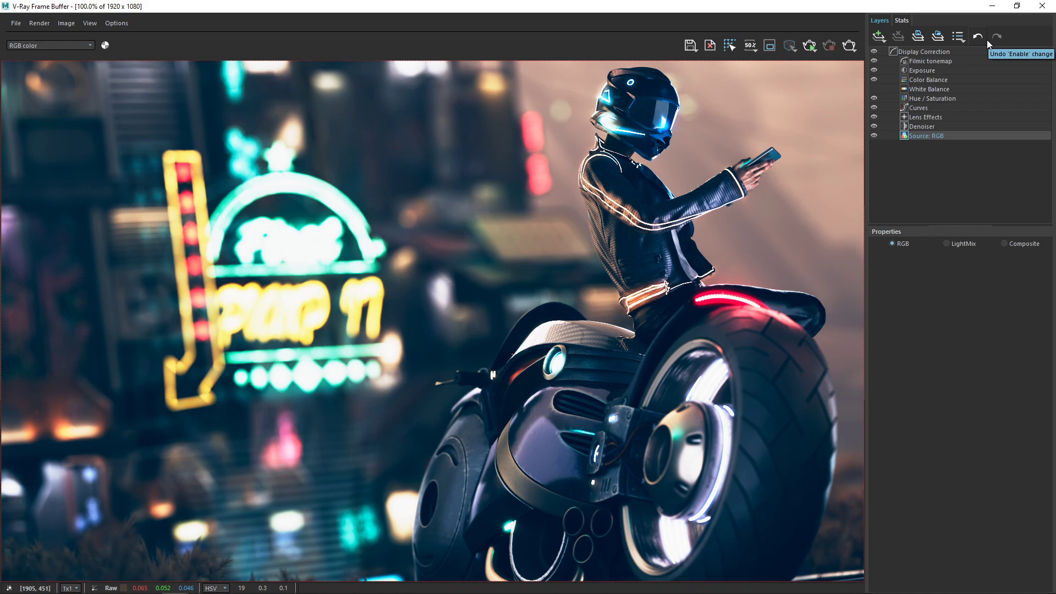
click(995, 174)
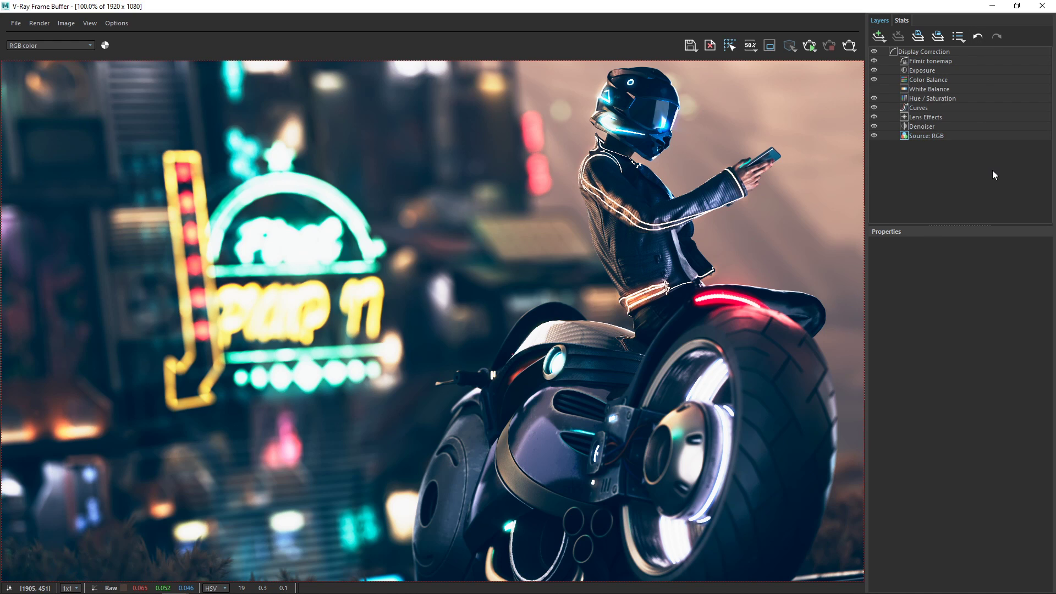
click(879, 35)
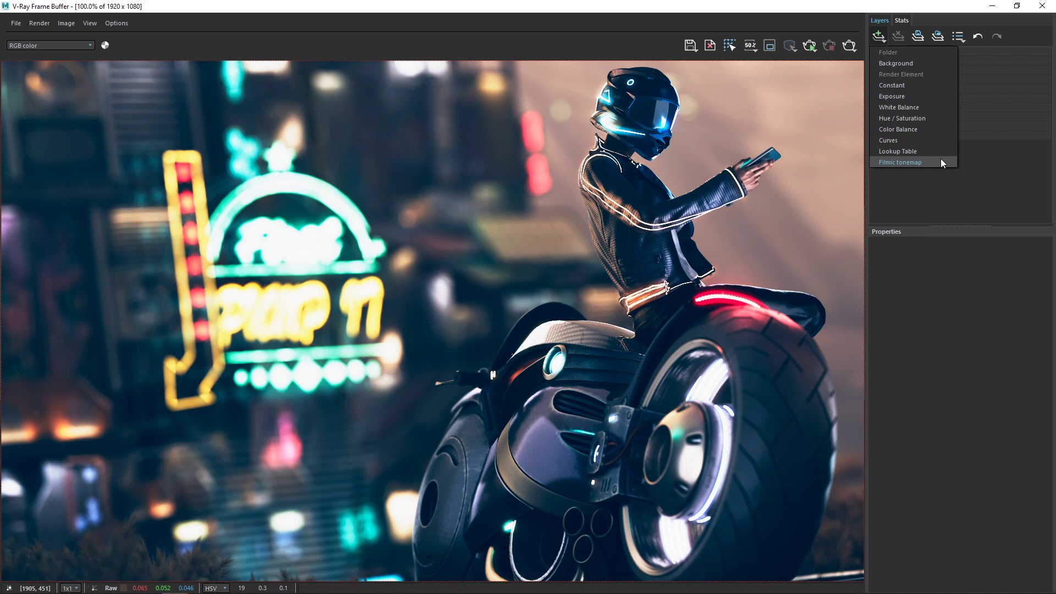
click(930, 21)
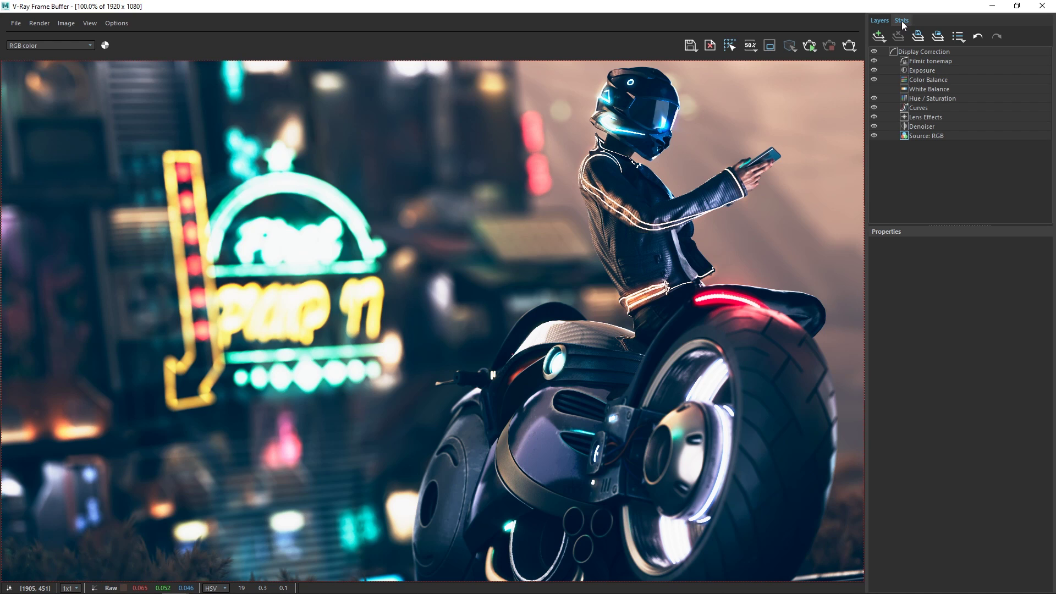
double_click(865, 300)
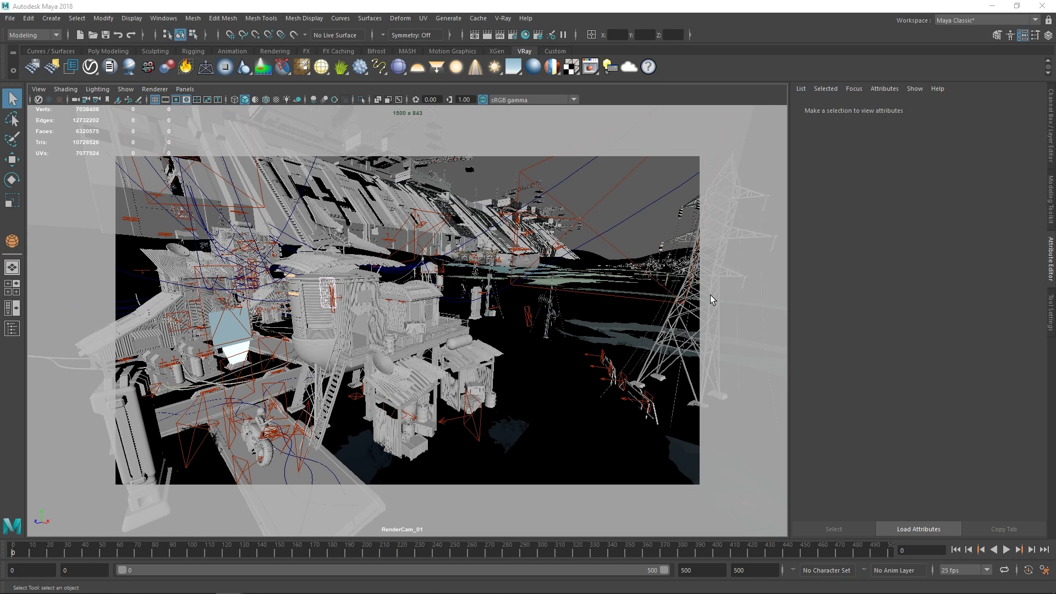
click(503, 18)
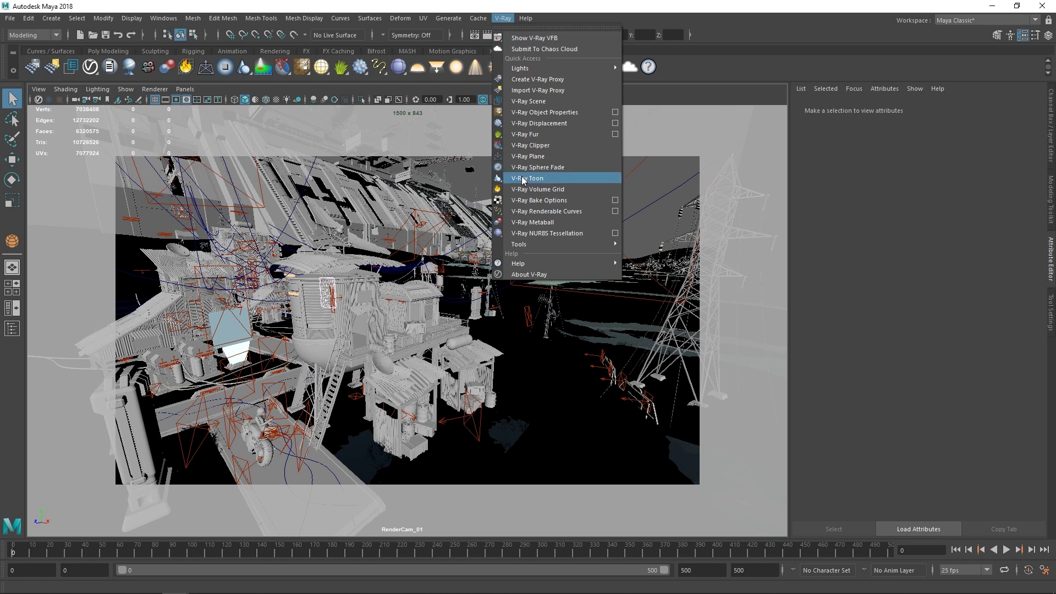
mouse_move(566, 246)
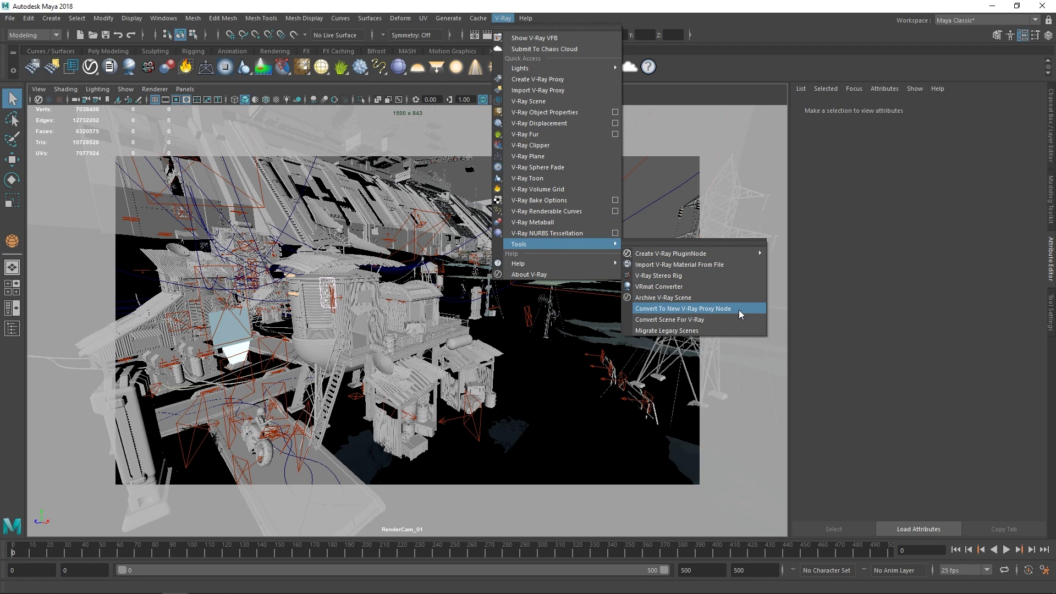
click(655, 220)
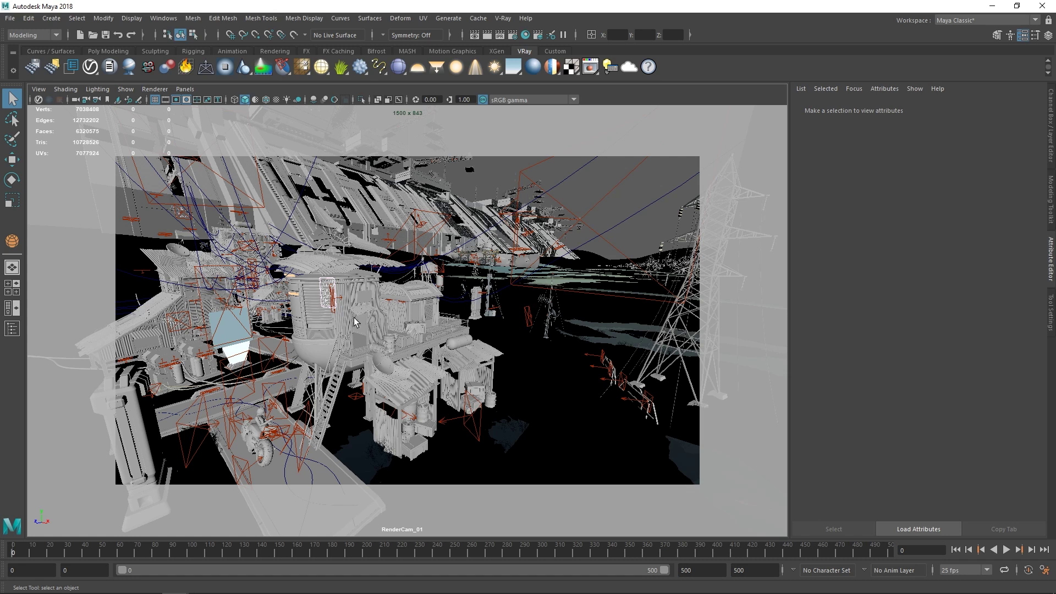
Look through the _01_RenderCam_Proxies camera and import T_Bld_HP.vrmesh as a V-Ray proxy with Full geometry, using the new VRayProxy node
click(12, 329)
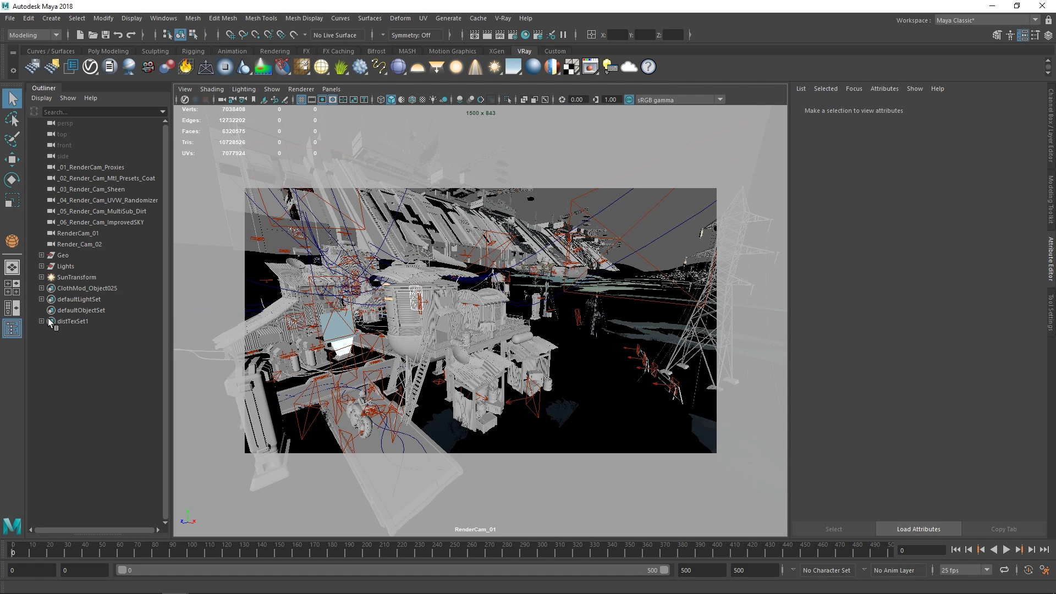
middle_drag(93, 167, 384, 279)
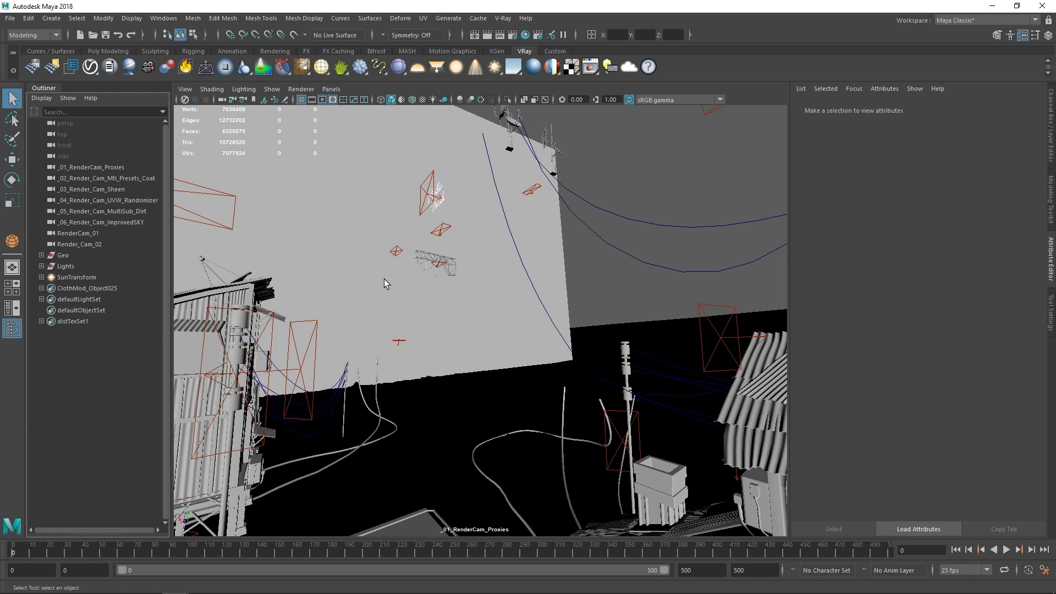
click(56, 67)
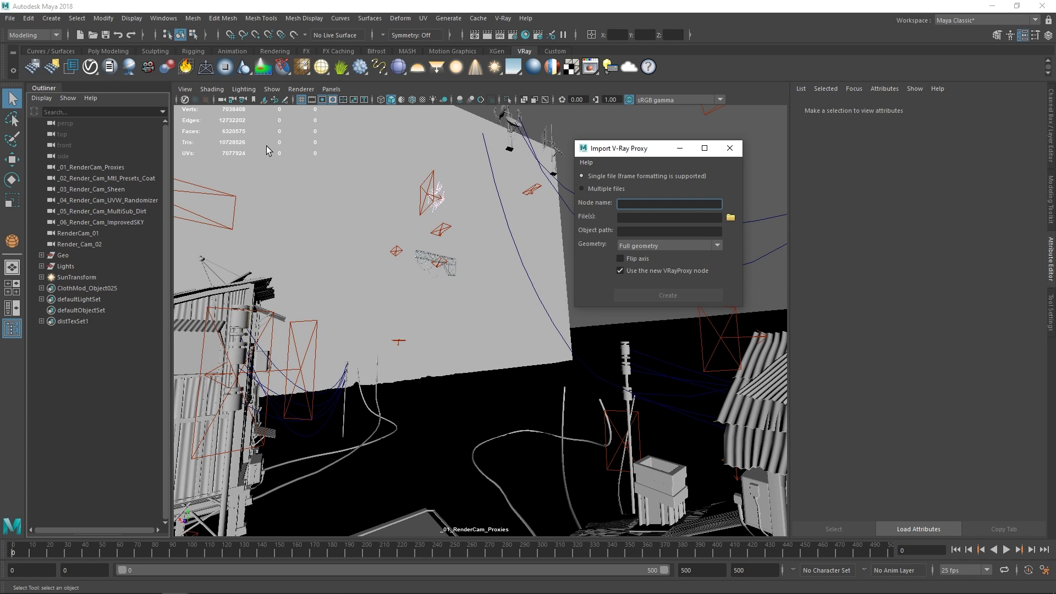
click(733, 218)
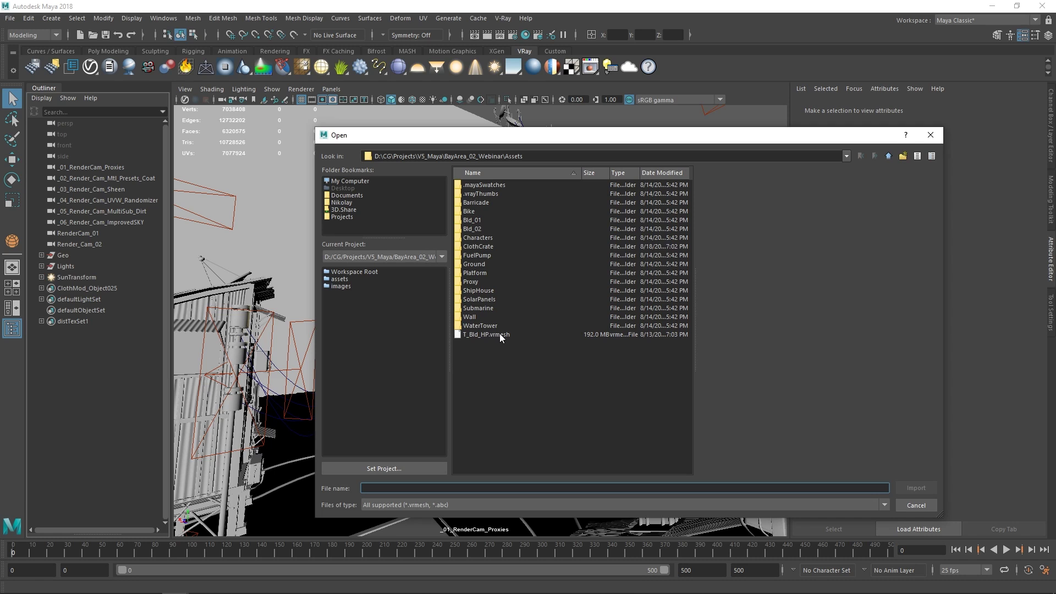
click(499, 334)
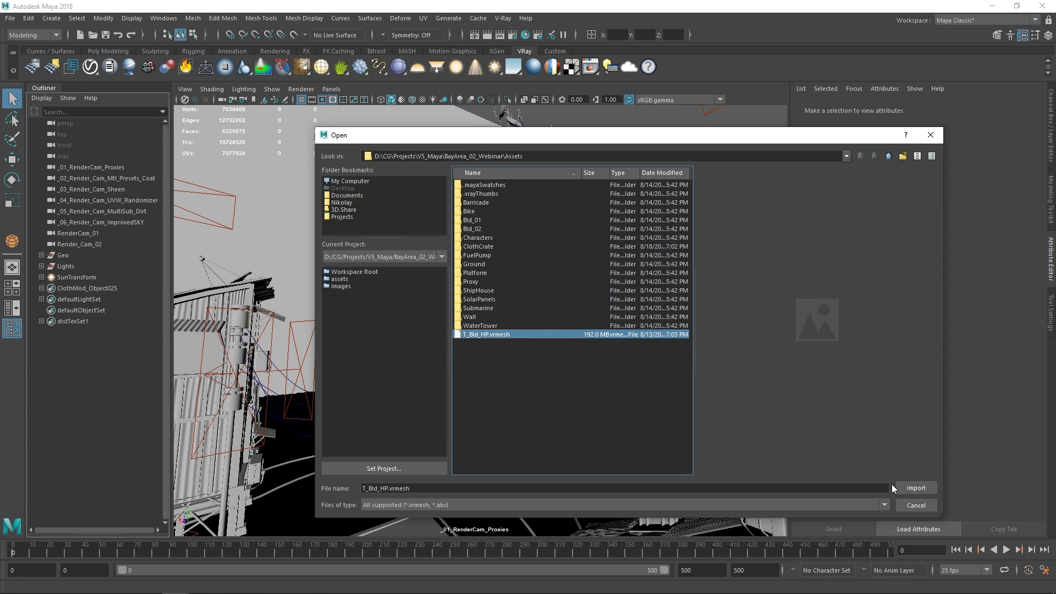
click(914, 489)
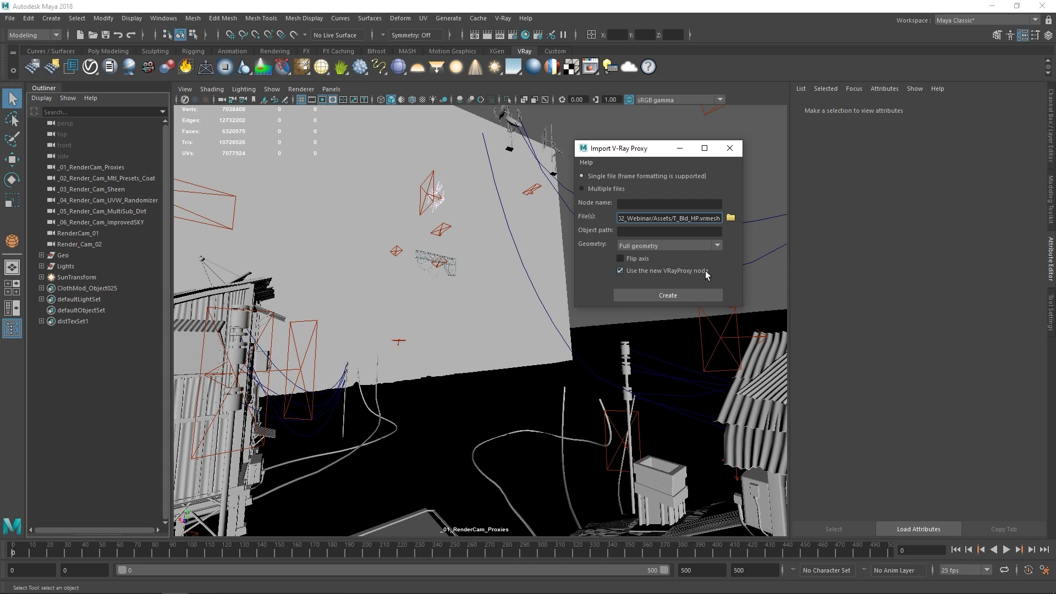
click(716, 245)
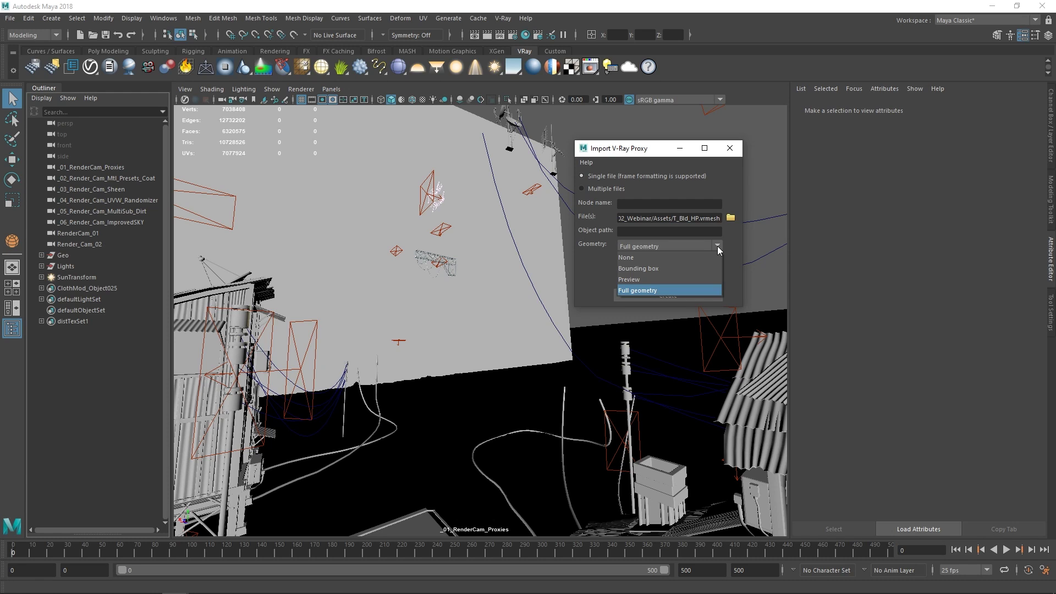
click(684, 290)
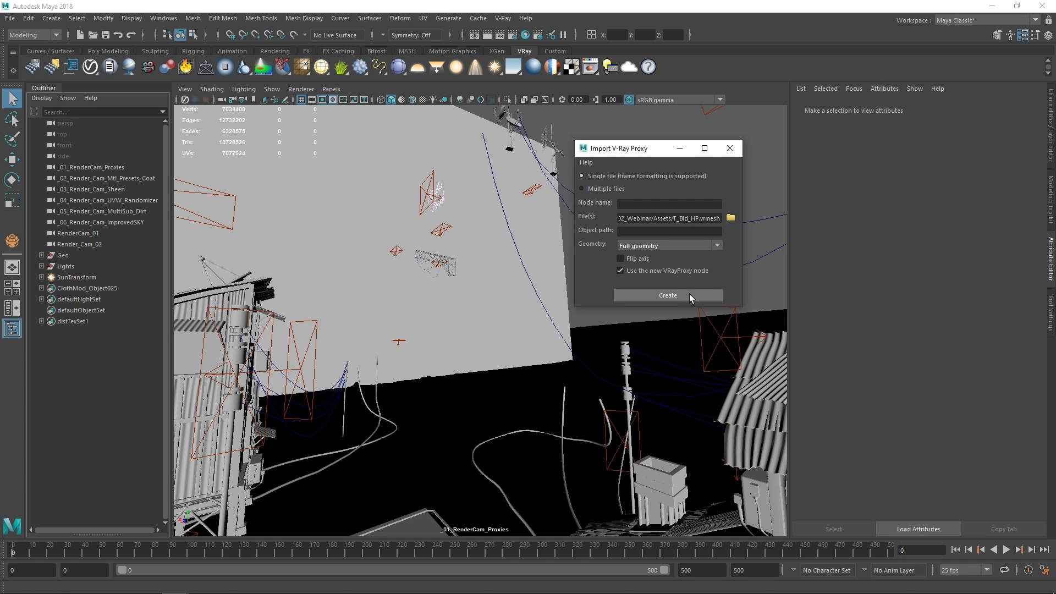
click(667, 295)
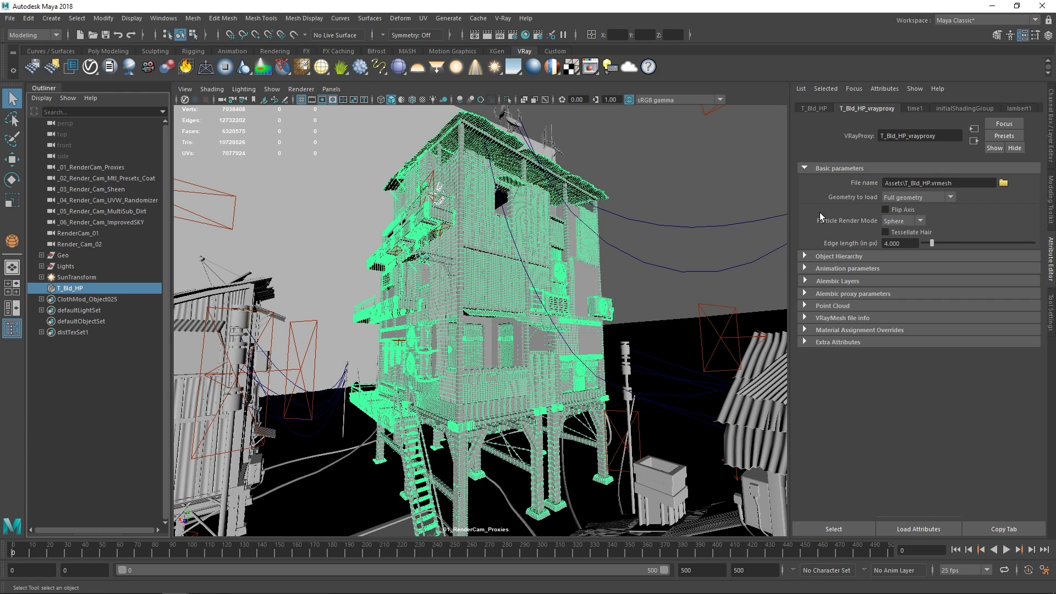
Expand the proxy's object hierarchy and highlight its Base, Platforms, Roof, Wall_01 and Wall_02 groups one after another
click(880, 257)
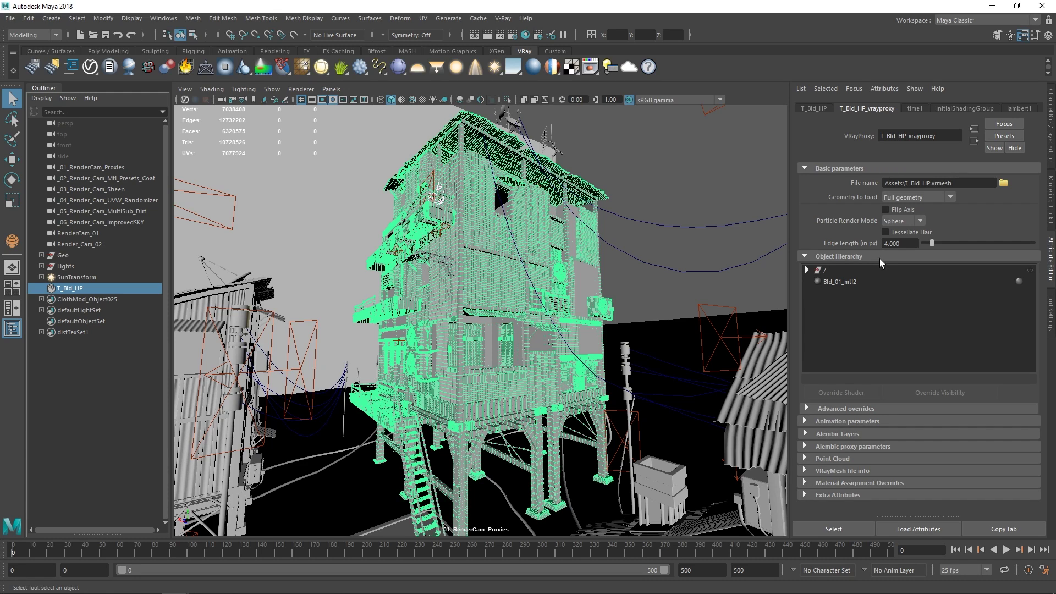
click(806, 269)
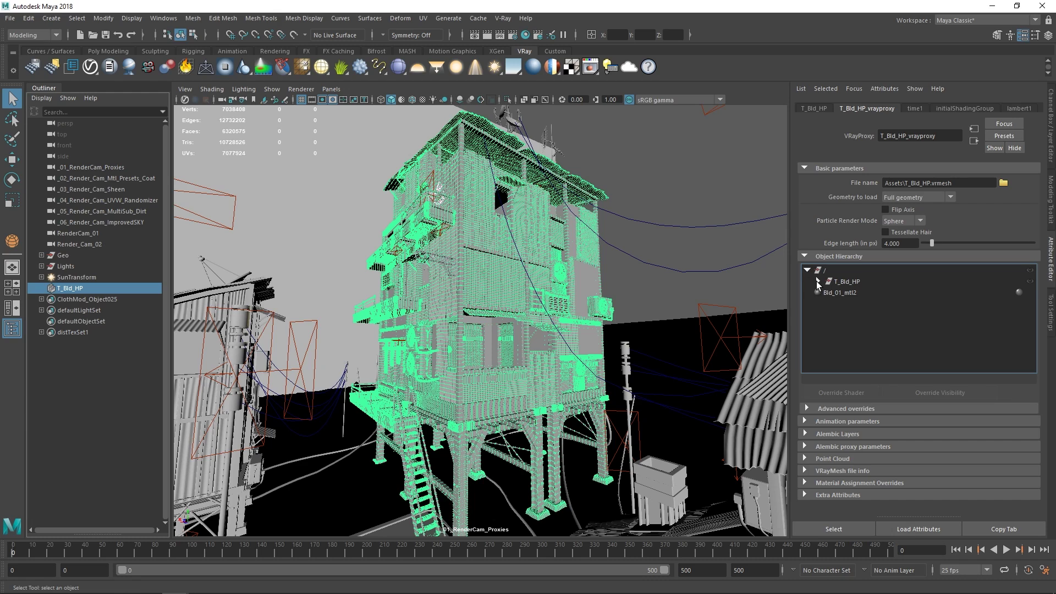
click(817, 281)
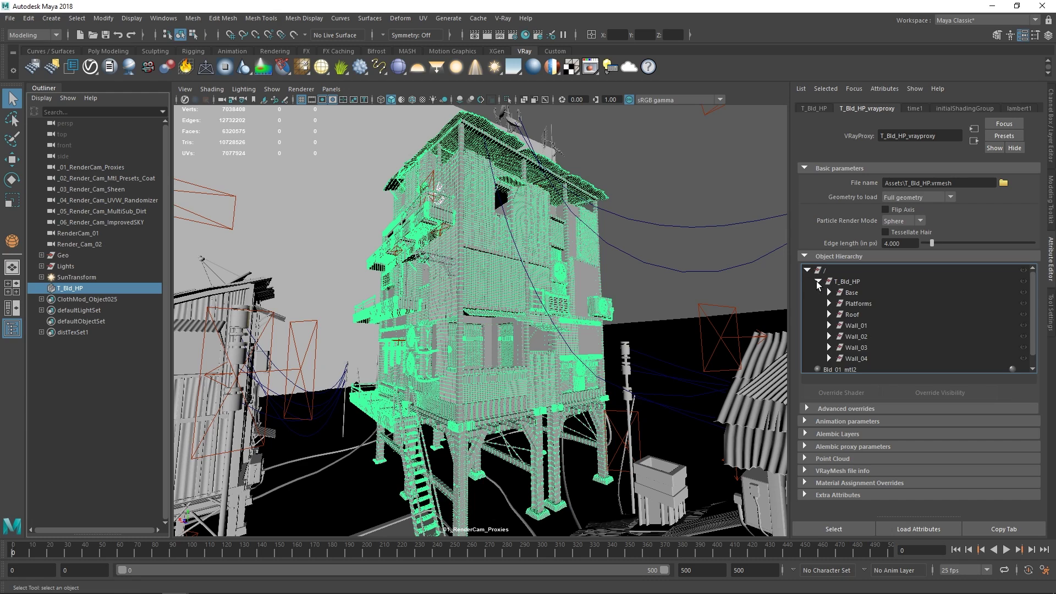
click(857, 293)
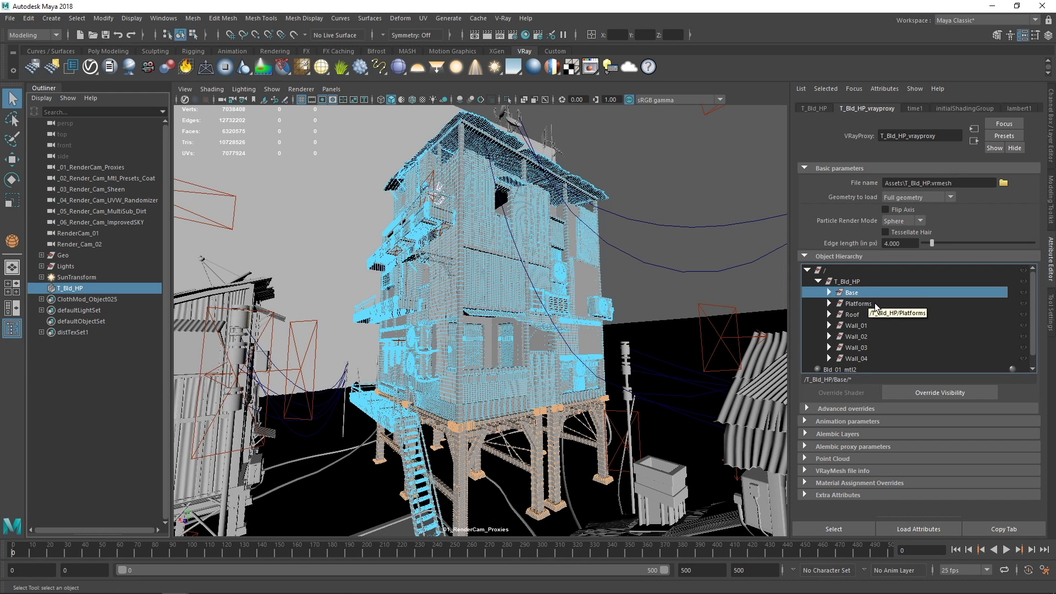
click(879, 304)
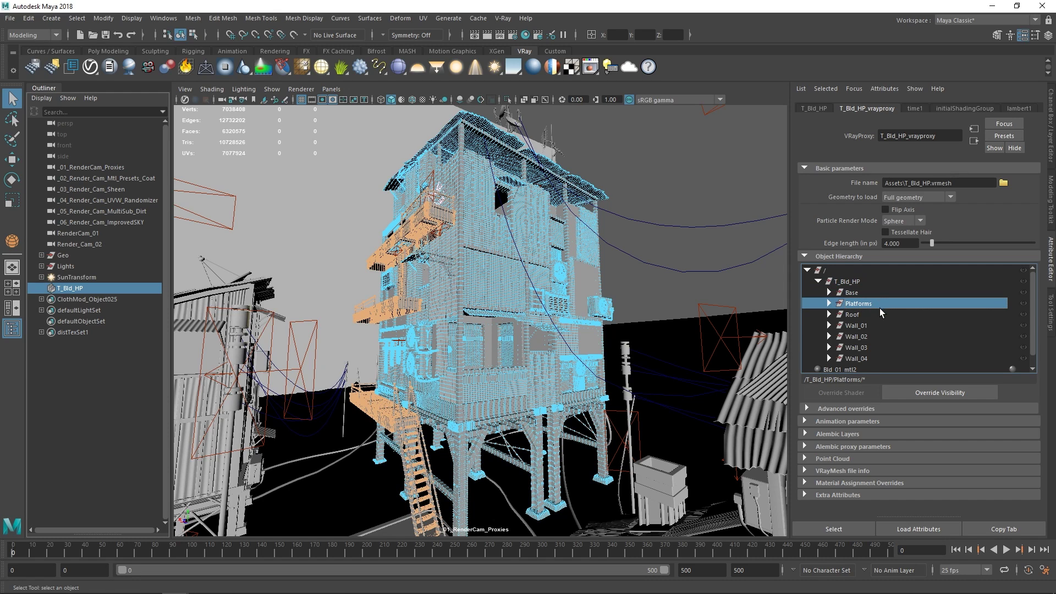
click(863, 314)
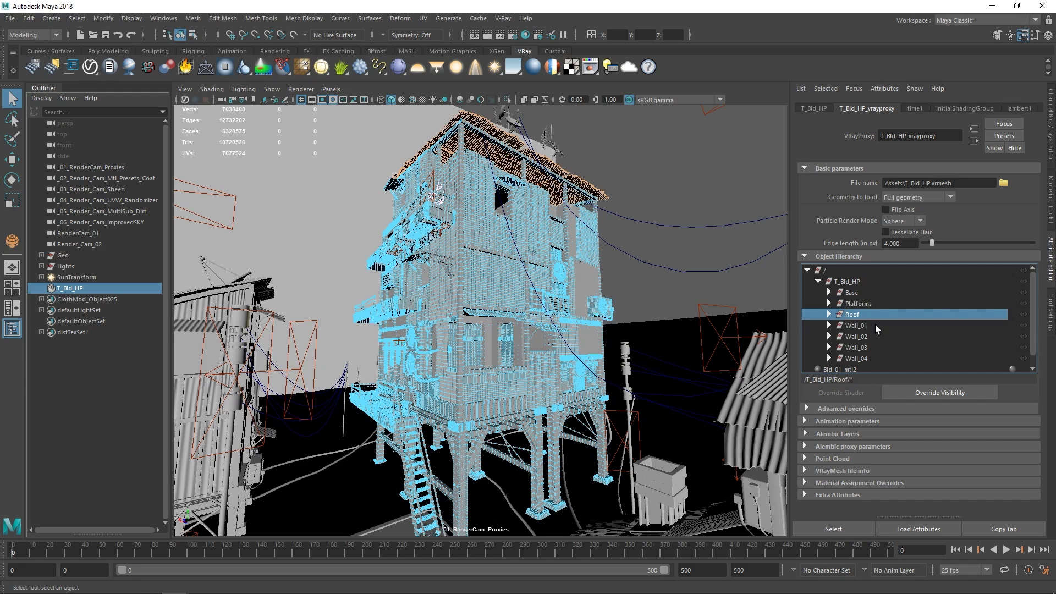
click(875, 325)
click(874, 336)
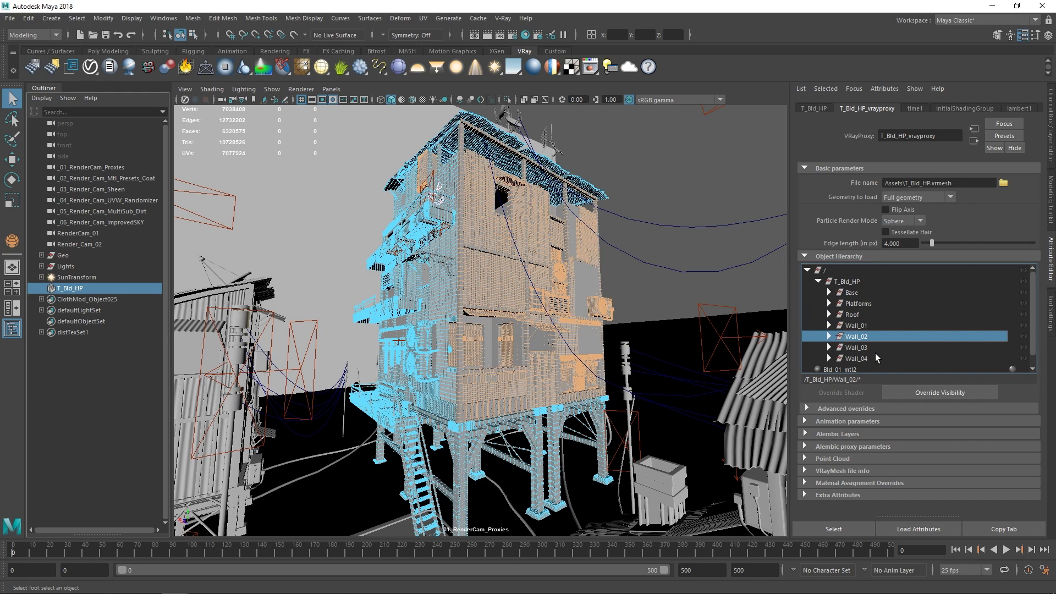
Override the visibility of the proxy's Platforms group, hiding the platforms and showing them again
click(871, 304)
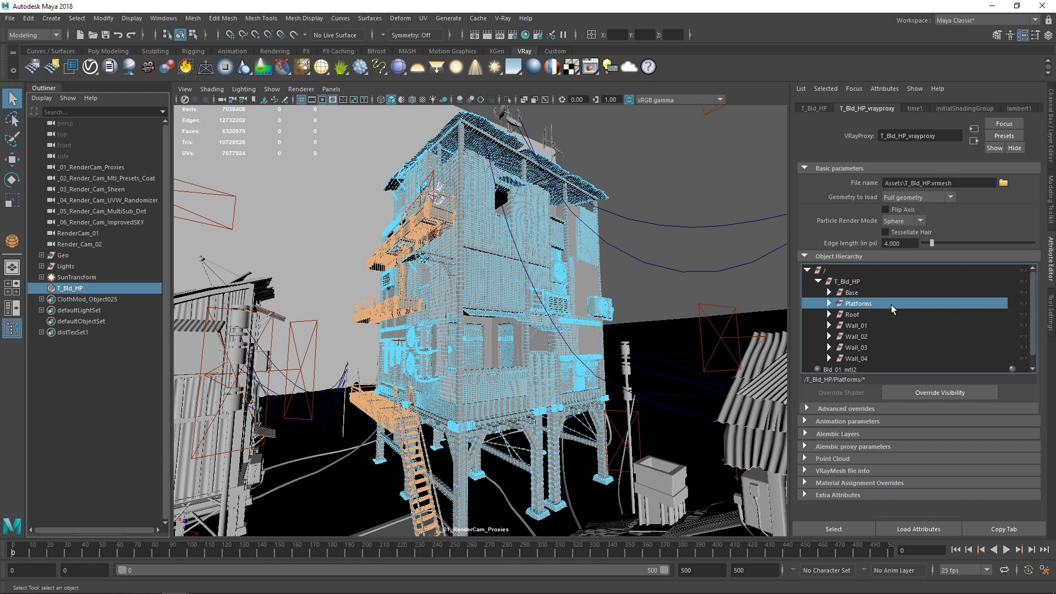
click(1024, 303)
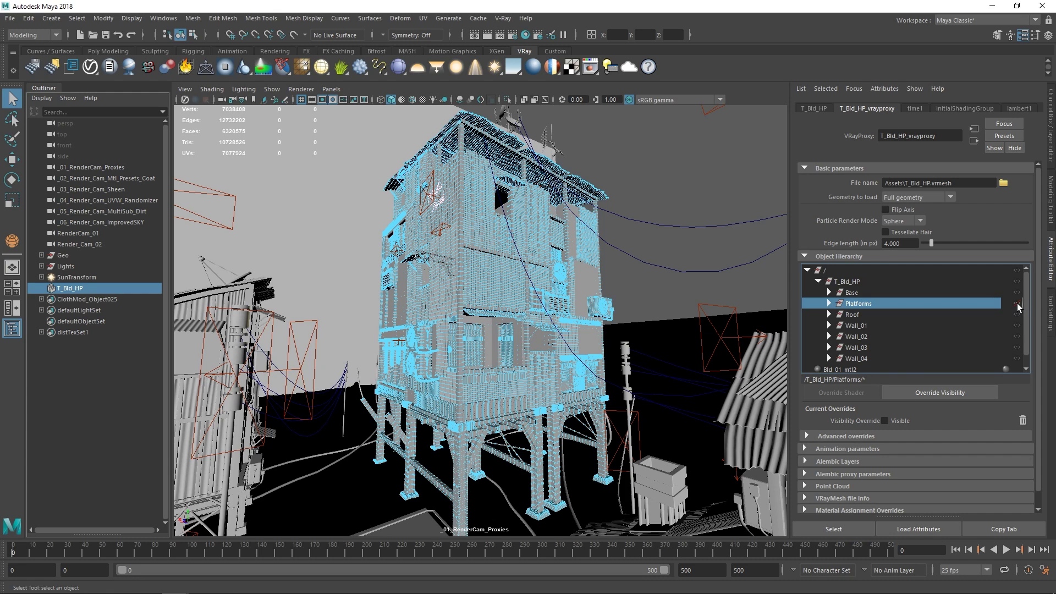
click(1023, 304)
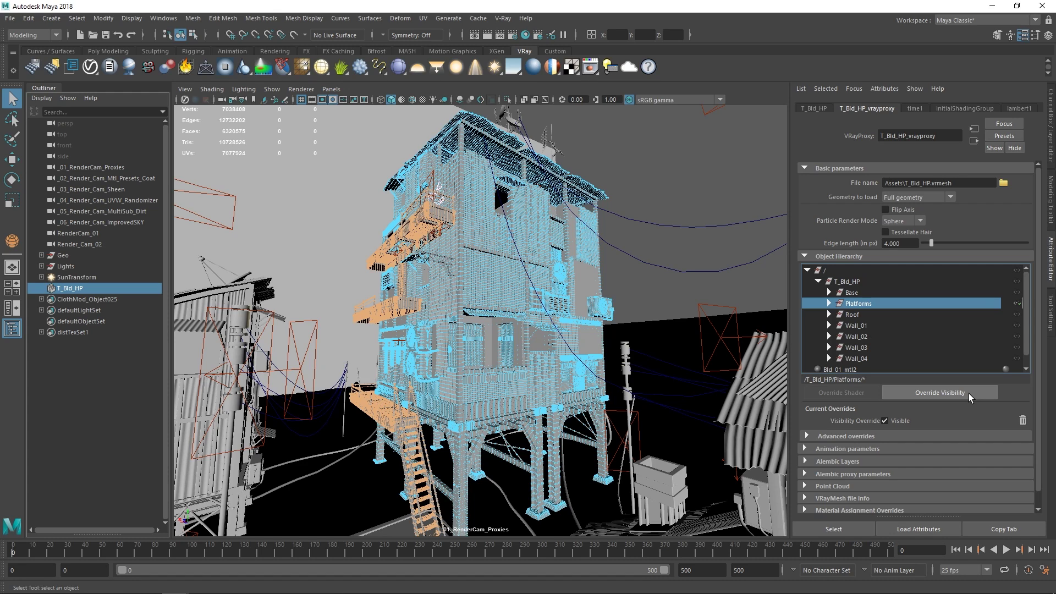
Override the proxy's Bld_01_mtl2 shader with a new VRay Mtl
scroll(880, 346, down, 1)
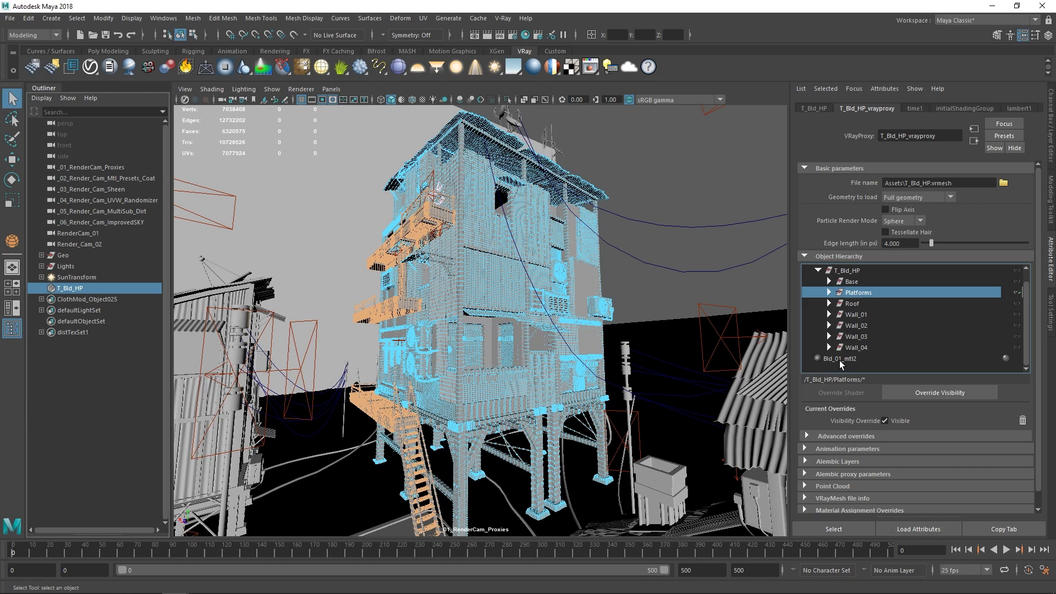
click(851, 359)
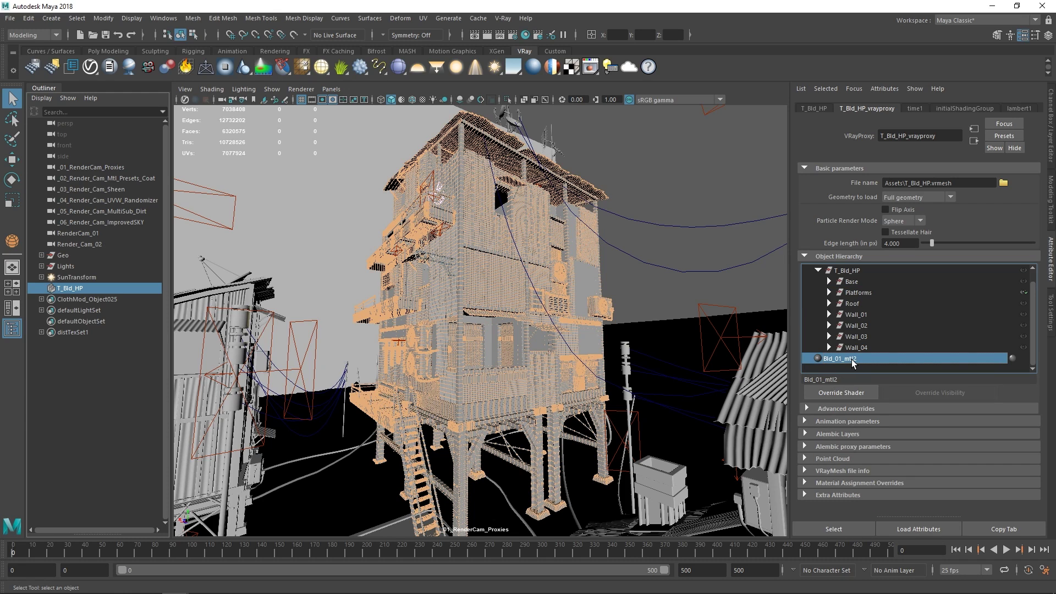
click(867, 393)
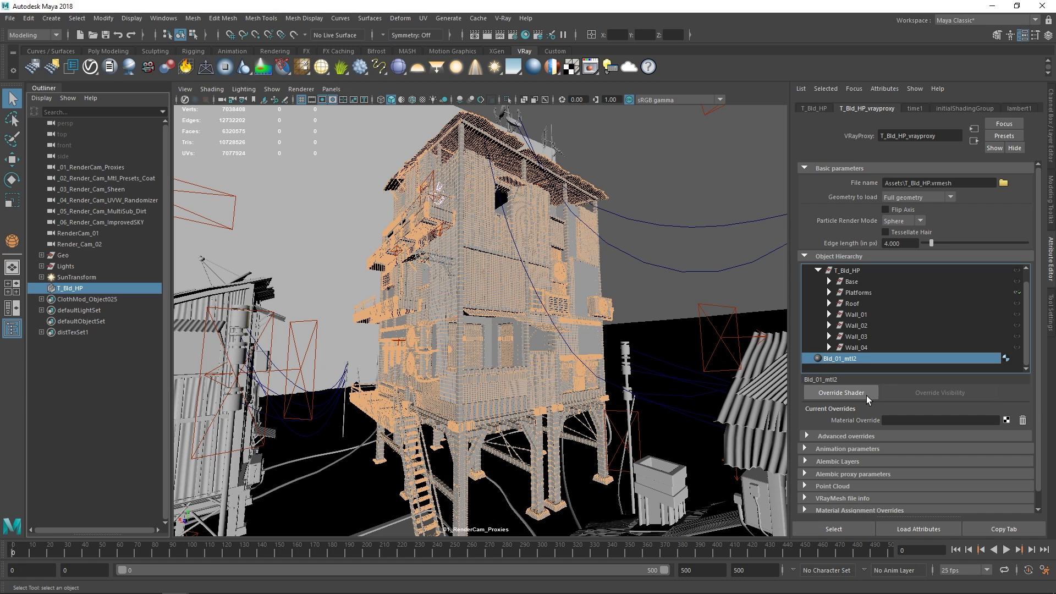
click(1007, 421)
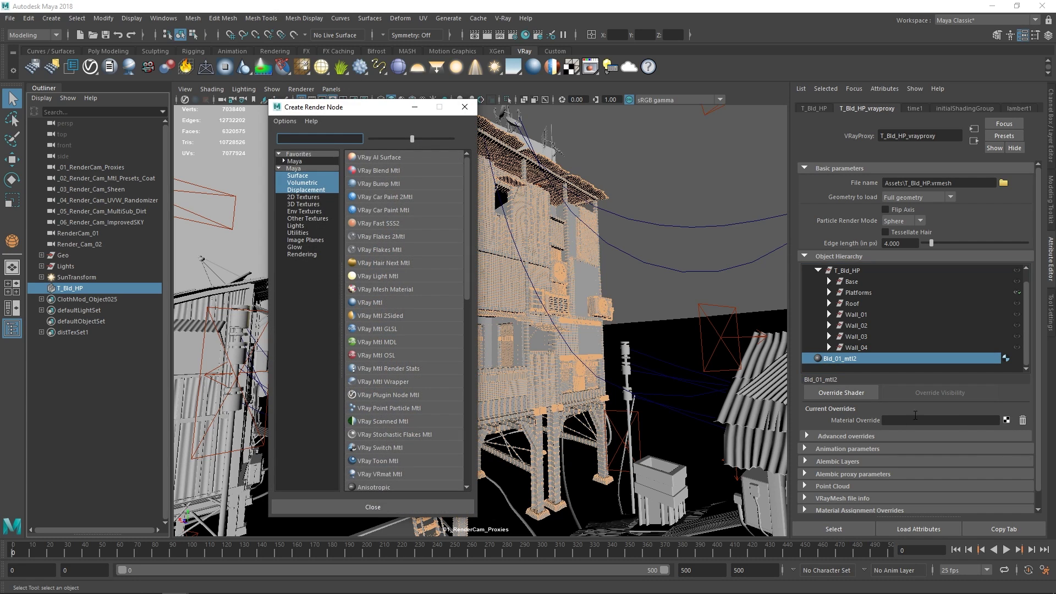
click(372, 302)
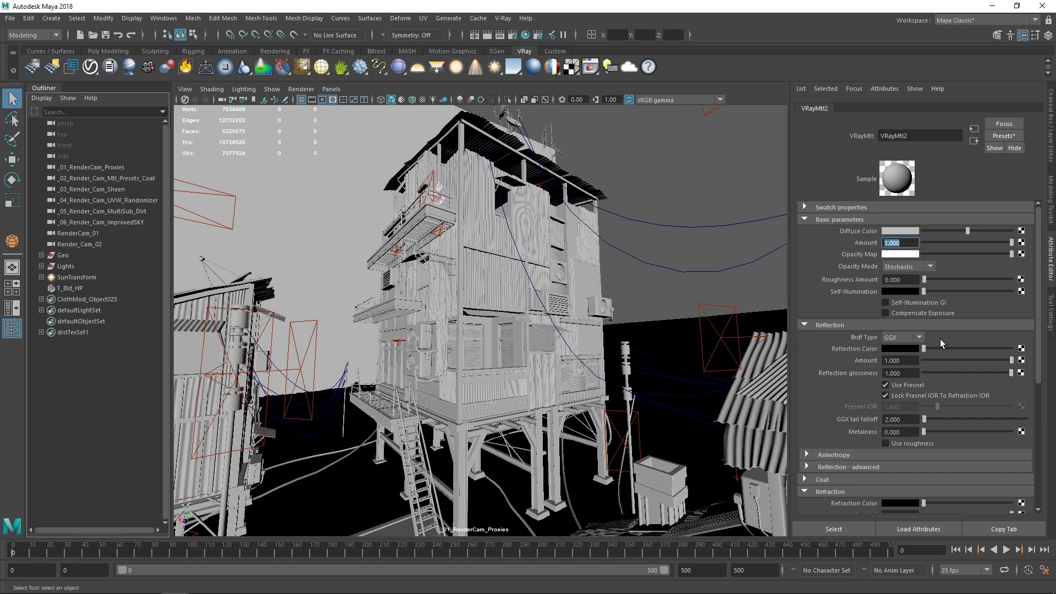
Give the override material a red diffuse color, a white reflection color and a reflection glossiness of 0.564
click(906, 232)
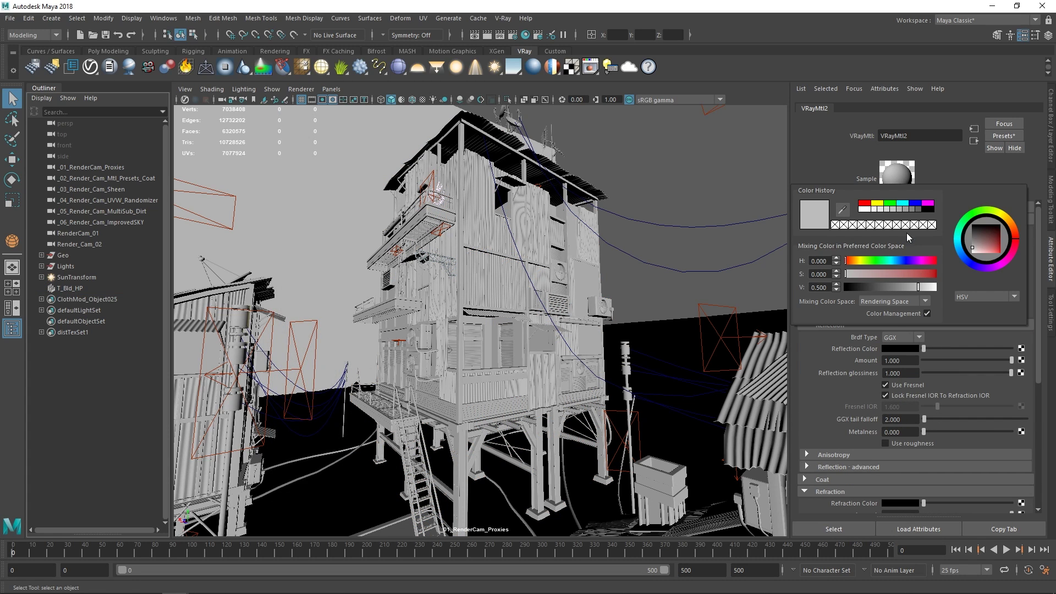
drag(888, 274, 917, 274)
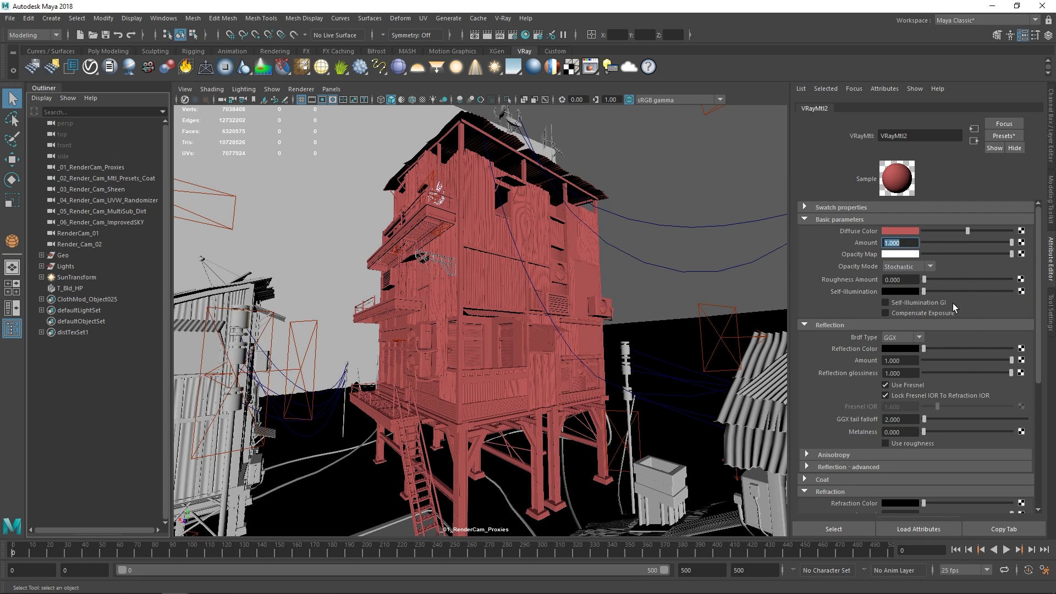
mouse_move(938, 347)
mouse_down()
mouse_move(1013, 348)
mouse_move(969, 377)
mouse_up()
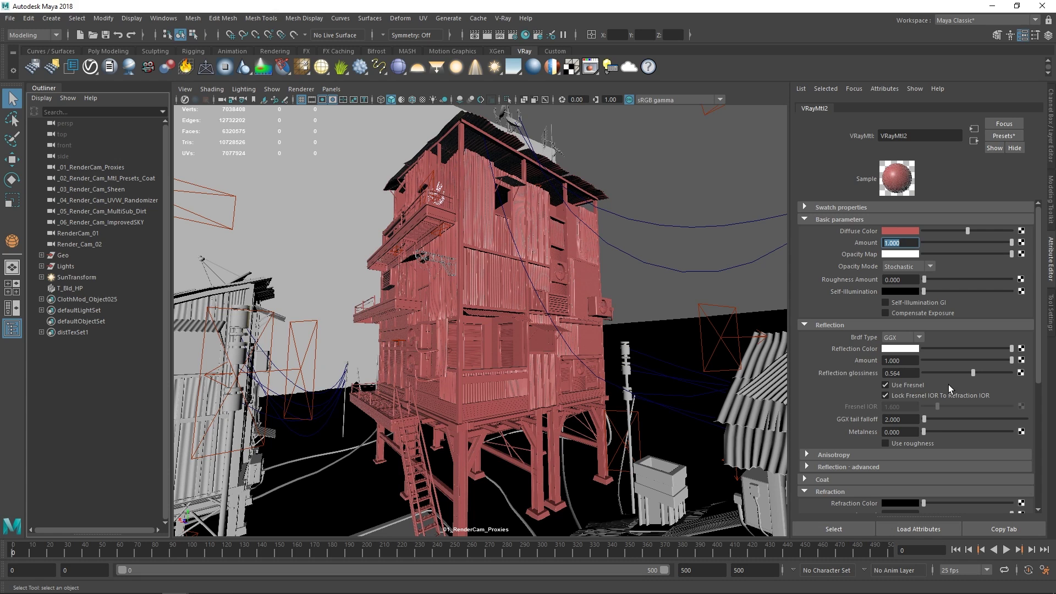
Reselect the building proxy and add an advanced visibility override with the expression *Wall* to hide all walls
click(551, 302)
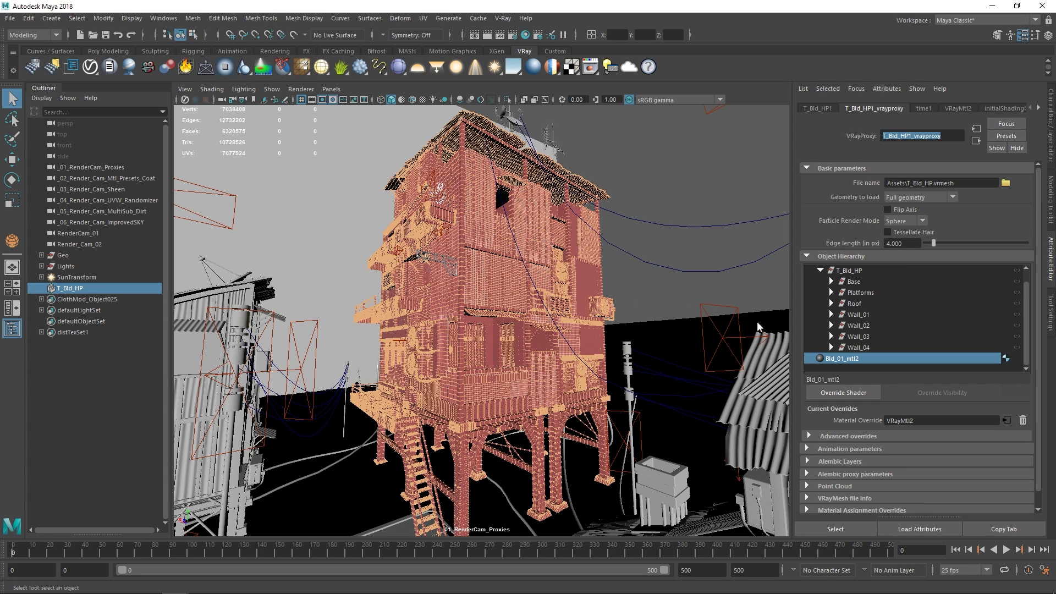
click(884, 437)
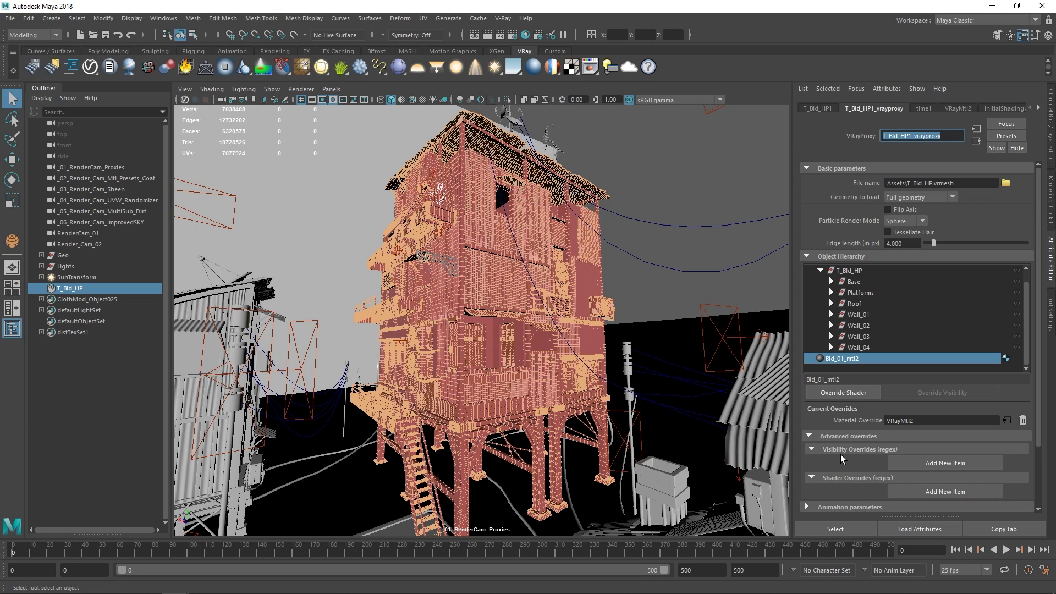
click(969, 464)
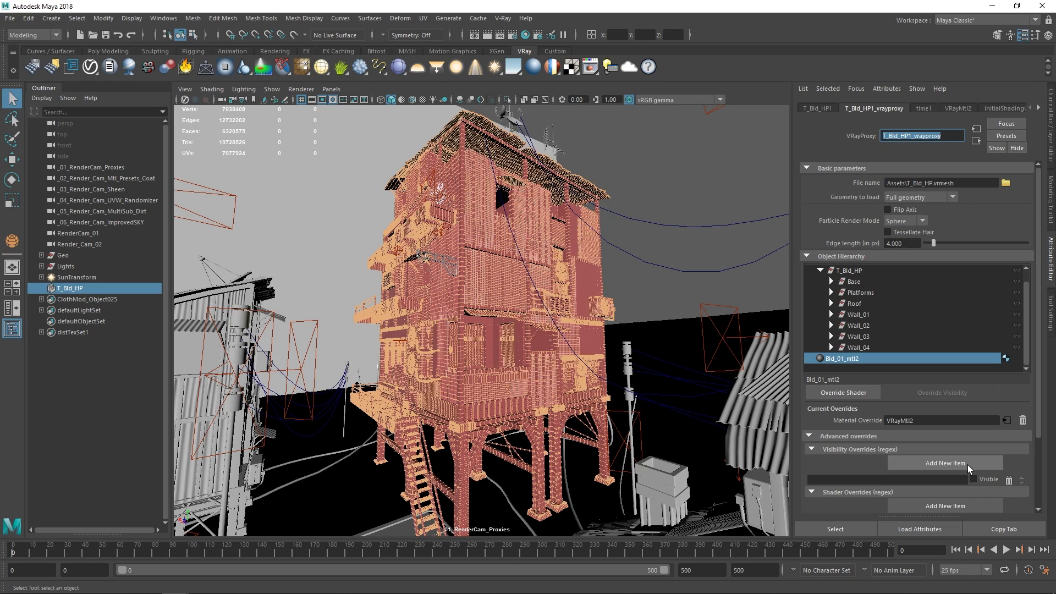
scroll(960, 464, down, 2)
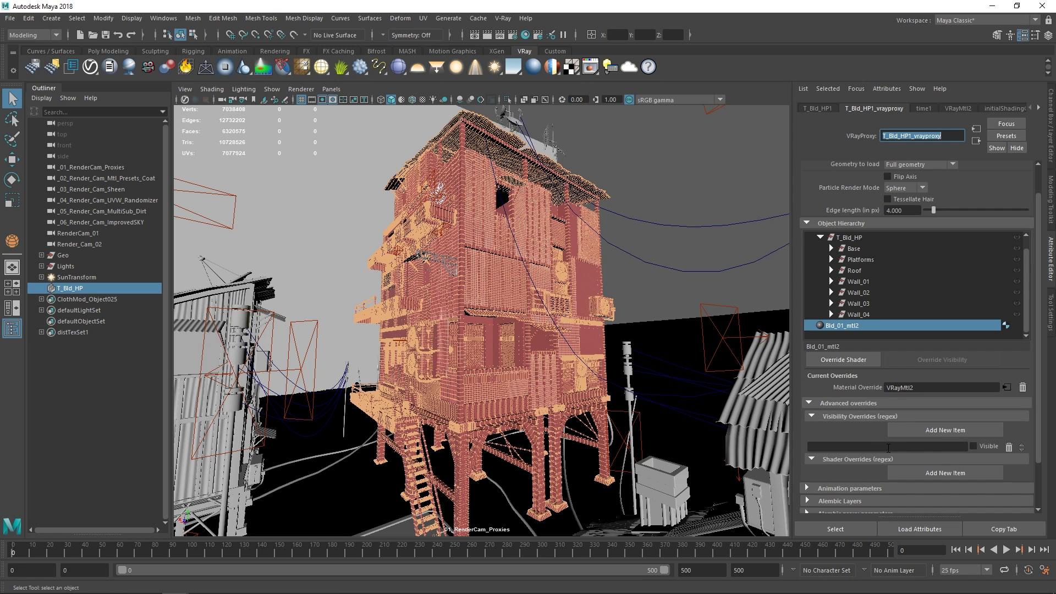
click(888, 446)
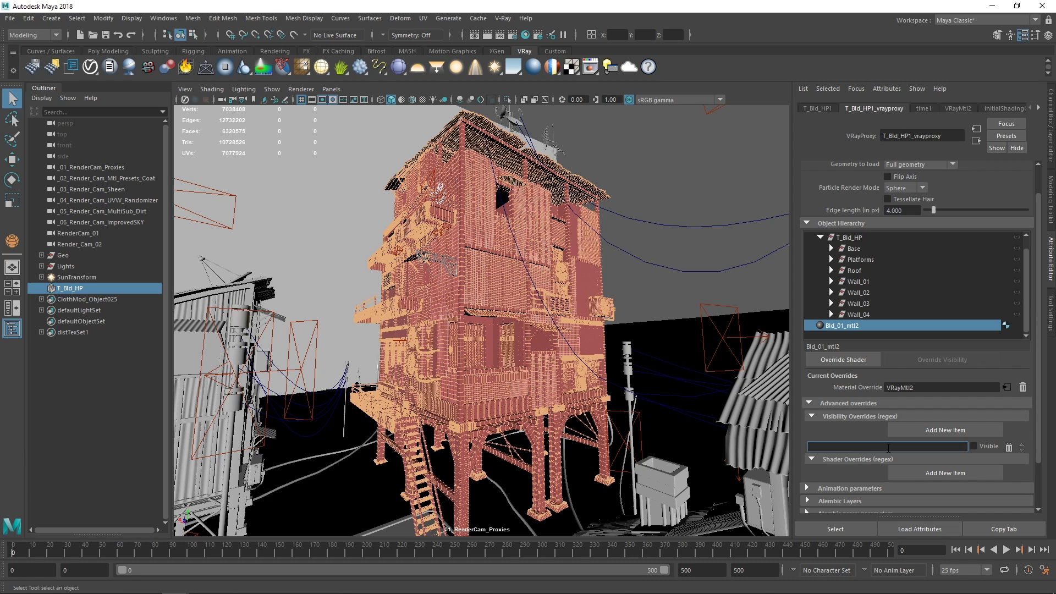
text(*Wall*)
key(Return)
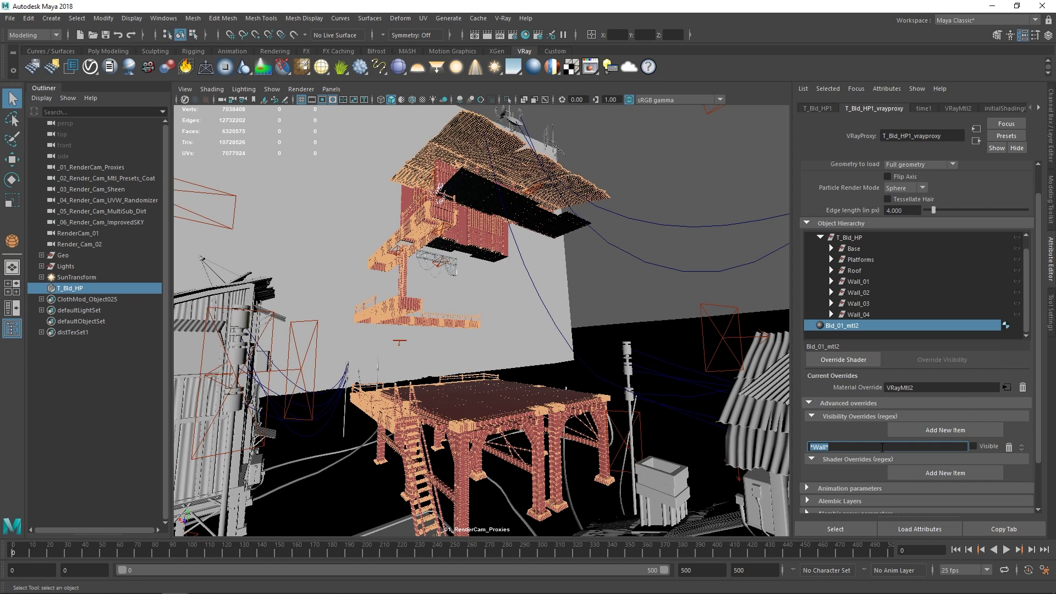
Toggle the *Wall* override's visibility, leaving the walls visible, and add an empty shader override item
click(972, 446)
click(973, 446)
click(972, 445)
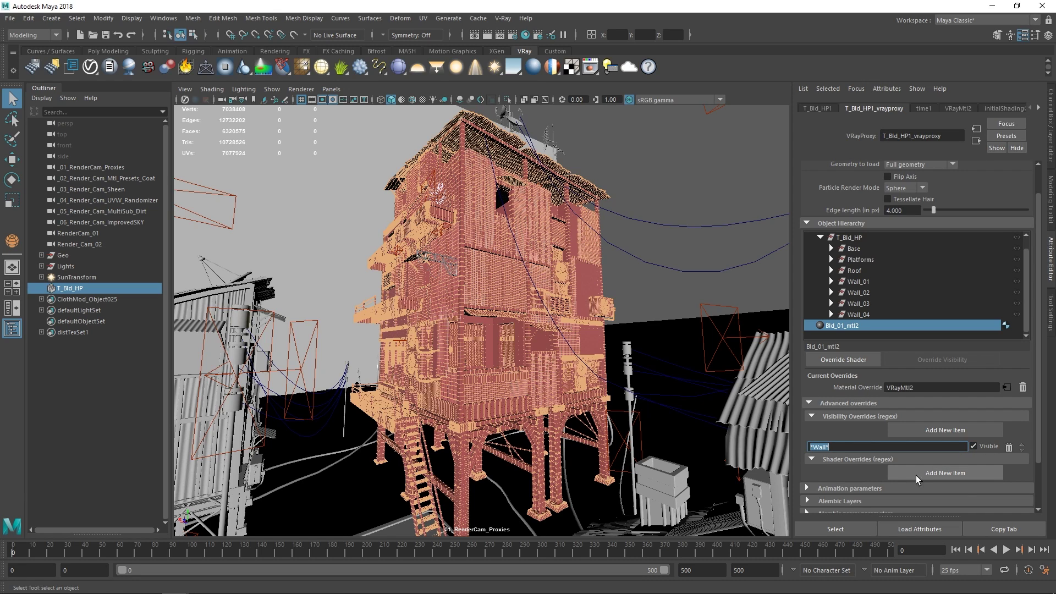
click(975, 474)
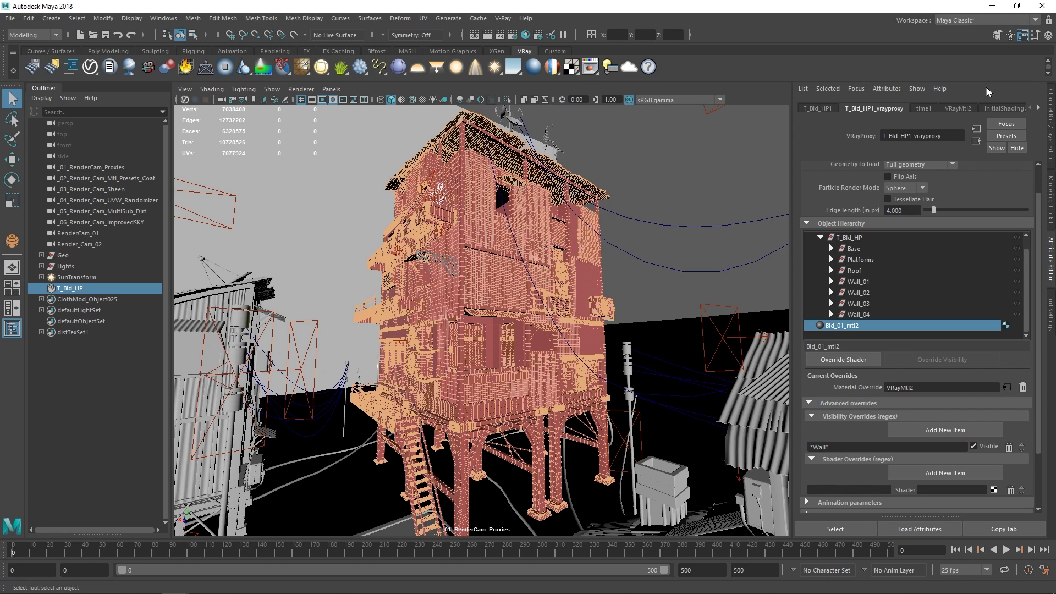
Remove the proxy's empty shader override, the *Wall* visibility override and the Bld_01_mtl2 material override, and deselect the building
click(940, 88)
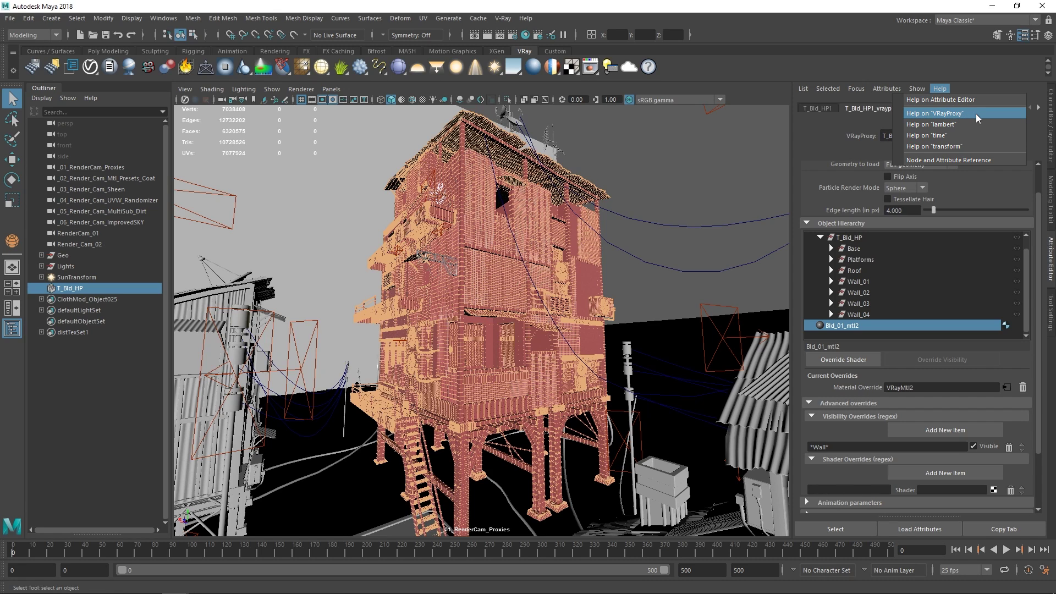
click(1009, 66)
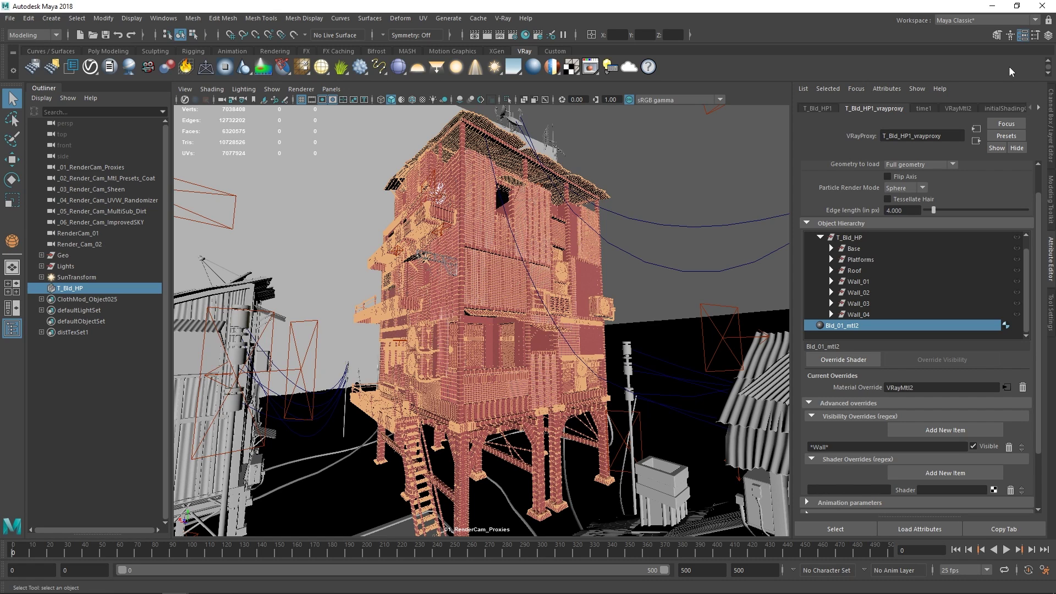
click(1011, 490)
click(1009, 447)
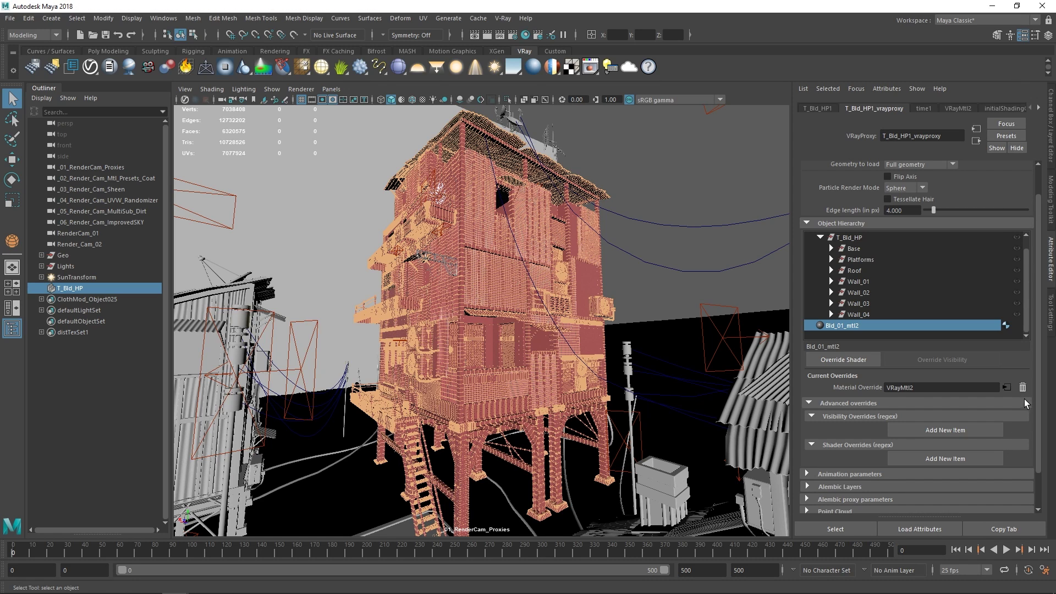
click(1023, 388)
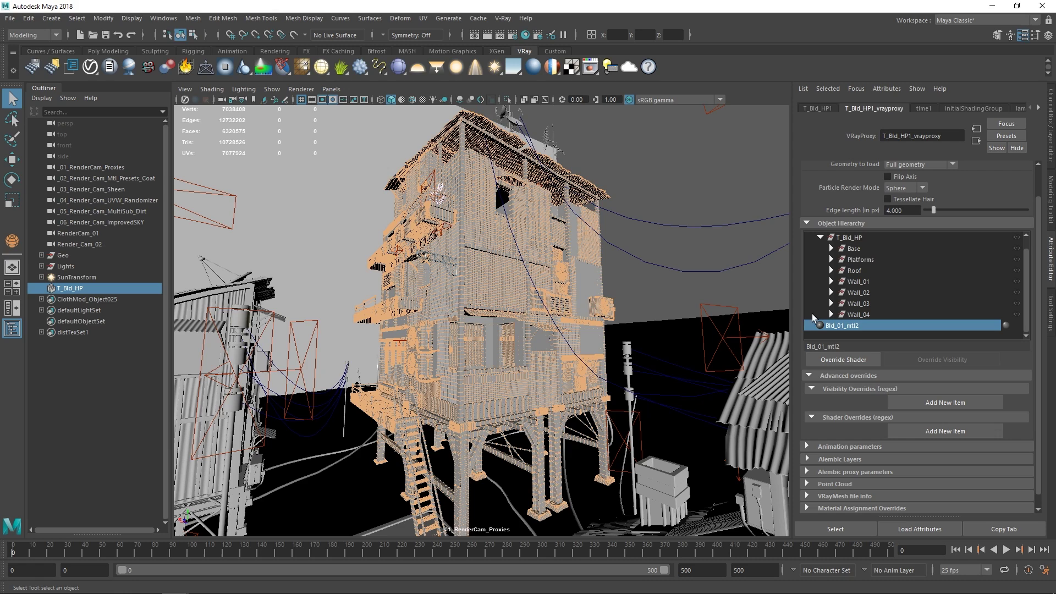
click(755, 287)
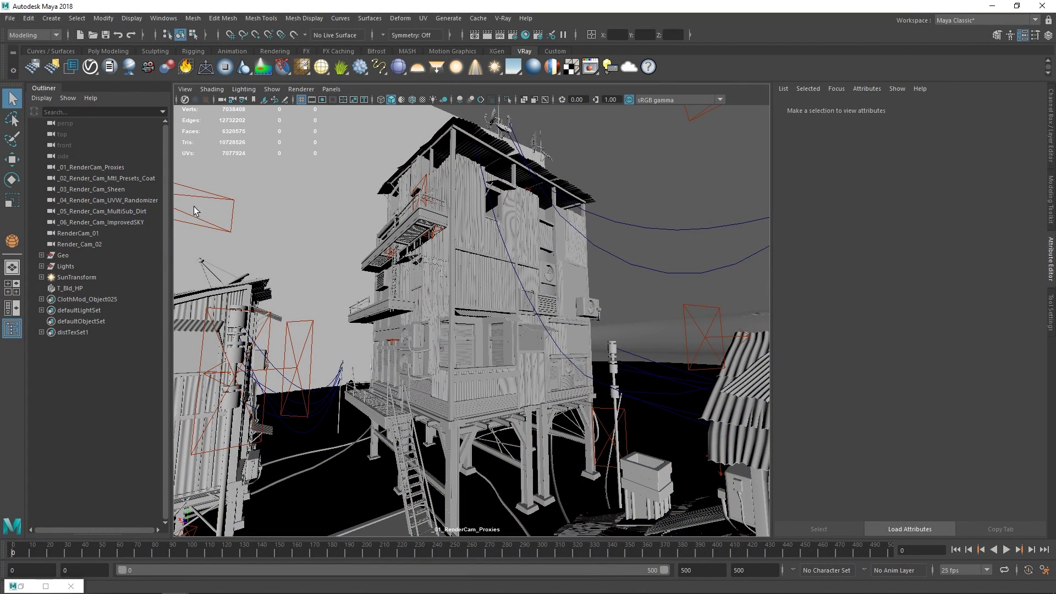
Look through the _02_Render_Cam_Mtl_Presets_Coat camera and create a new VRay Mtl in the Hypershade
middle_drag(143, 180, 248, 213)
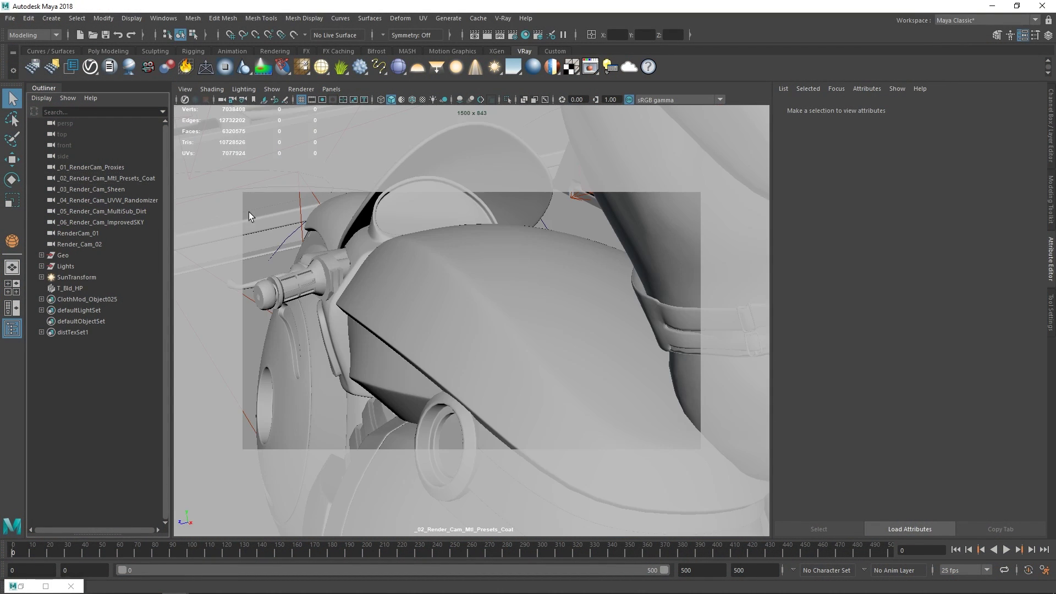
click(13, 329)
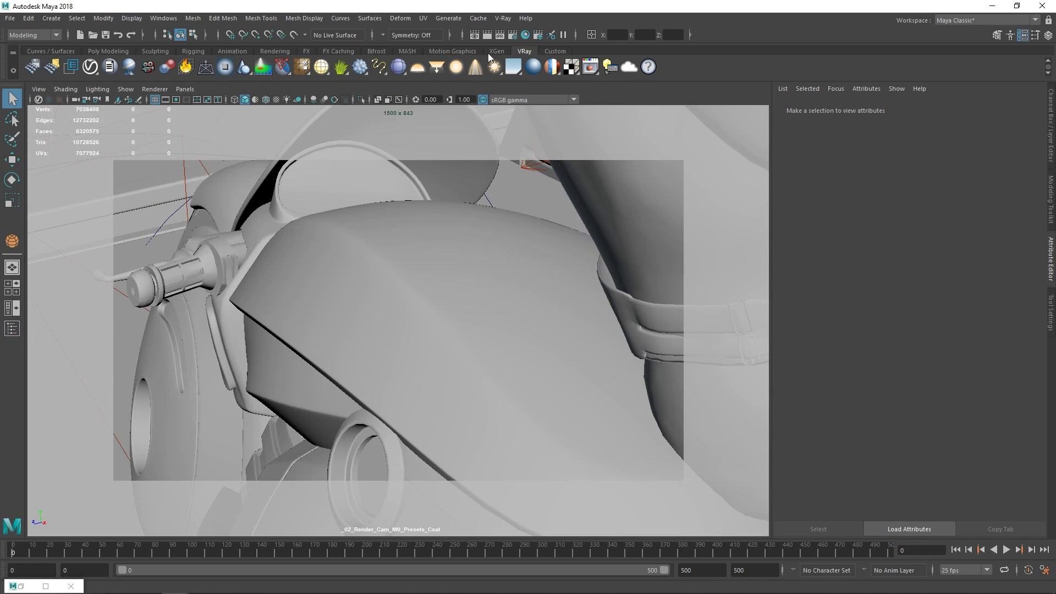
click(526, 36)
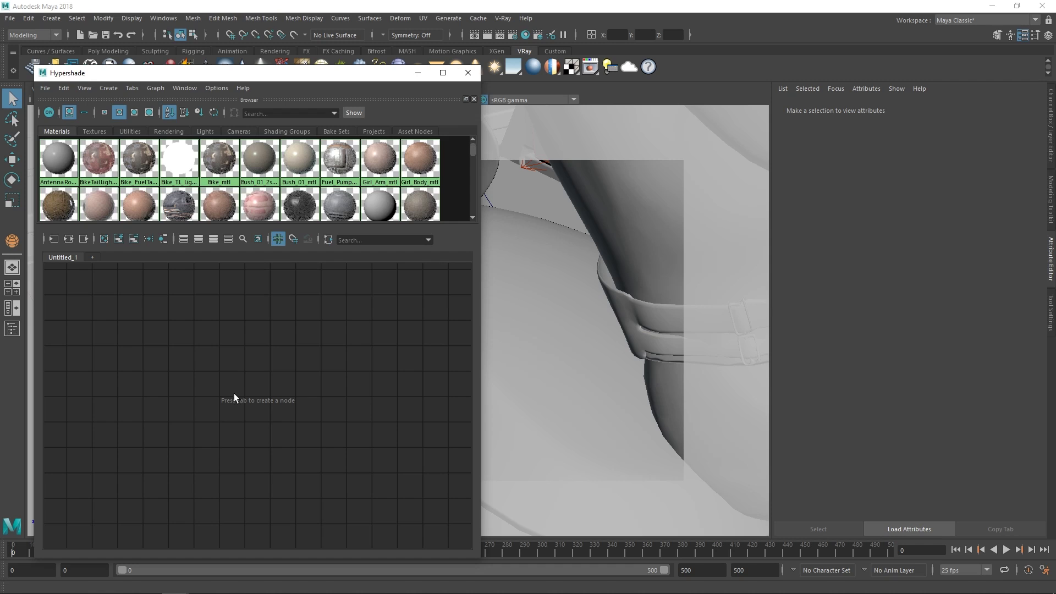
right_drag(235, 394, 233, 371)
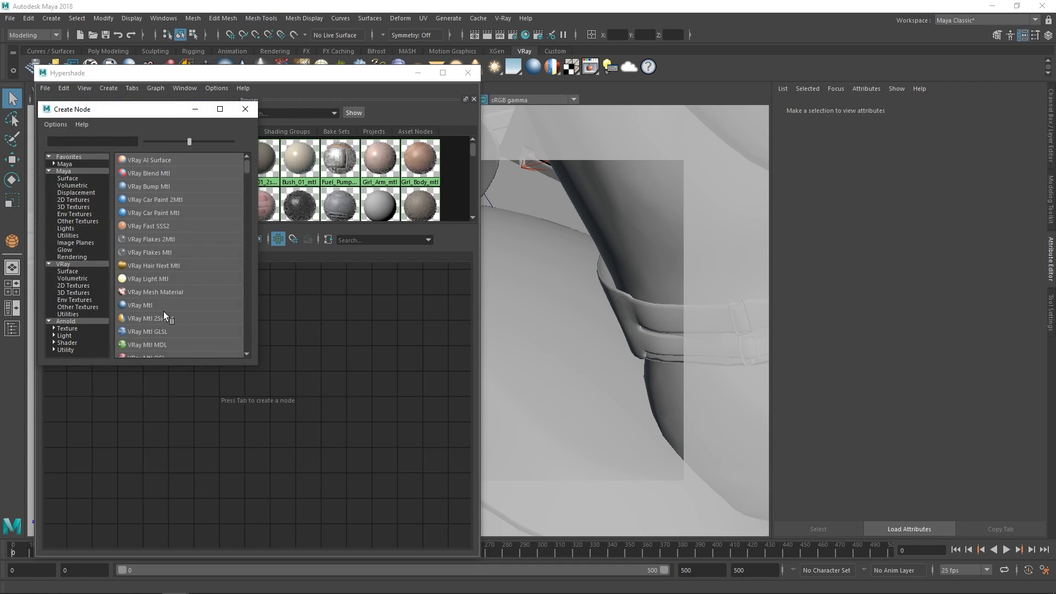
click(158, 304)
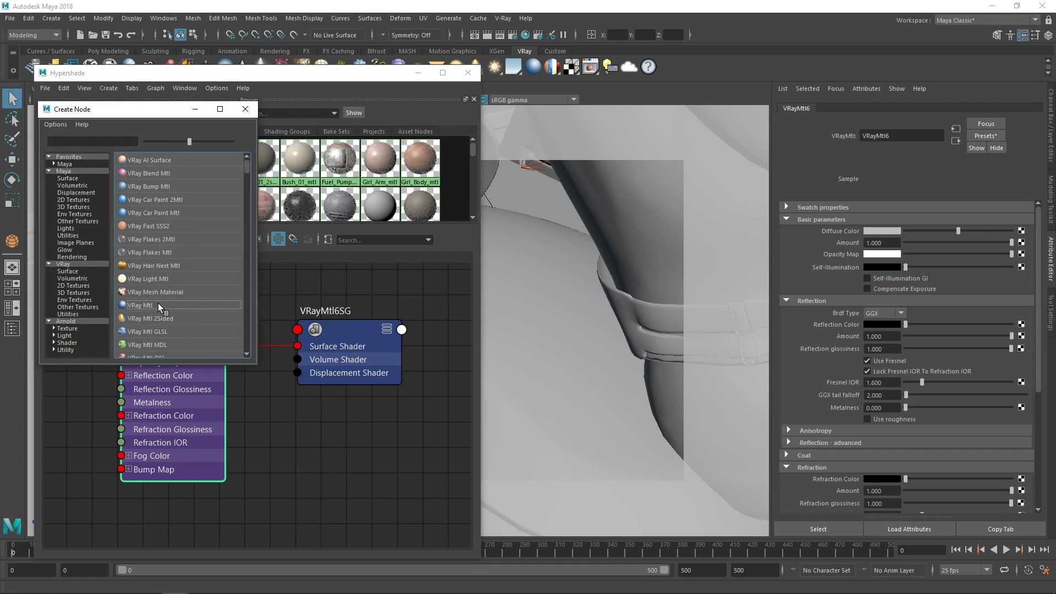
click(246, 109)
Assign the new VRay Mtl to the bike's fuel tank and replace its settings with the dielectric_Ceramic preset
click(523, 323)
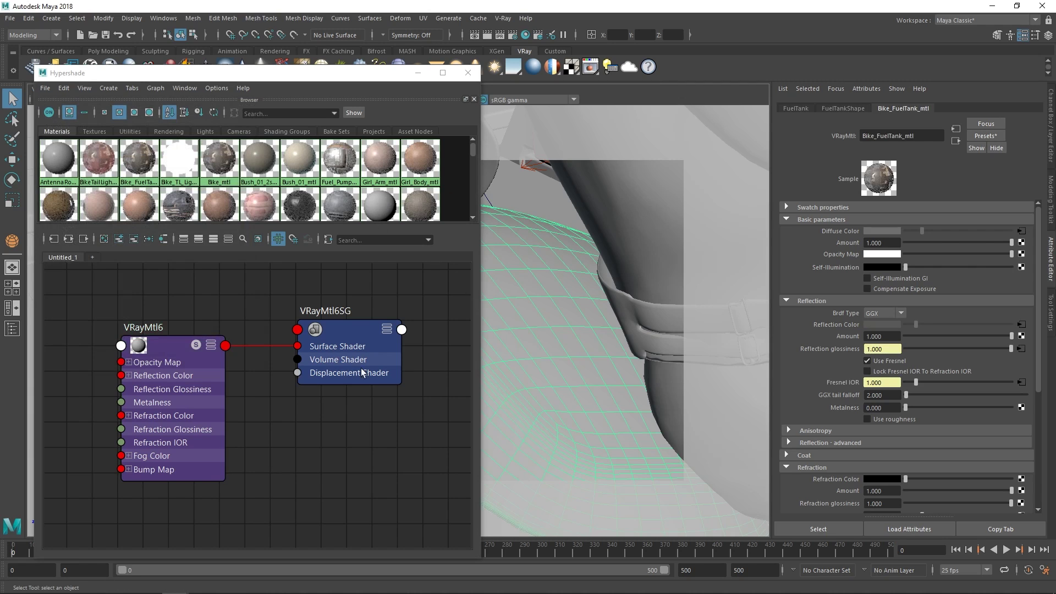
right_drag(164, 345, 166, 315)
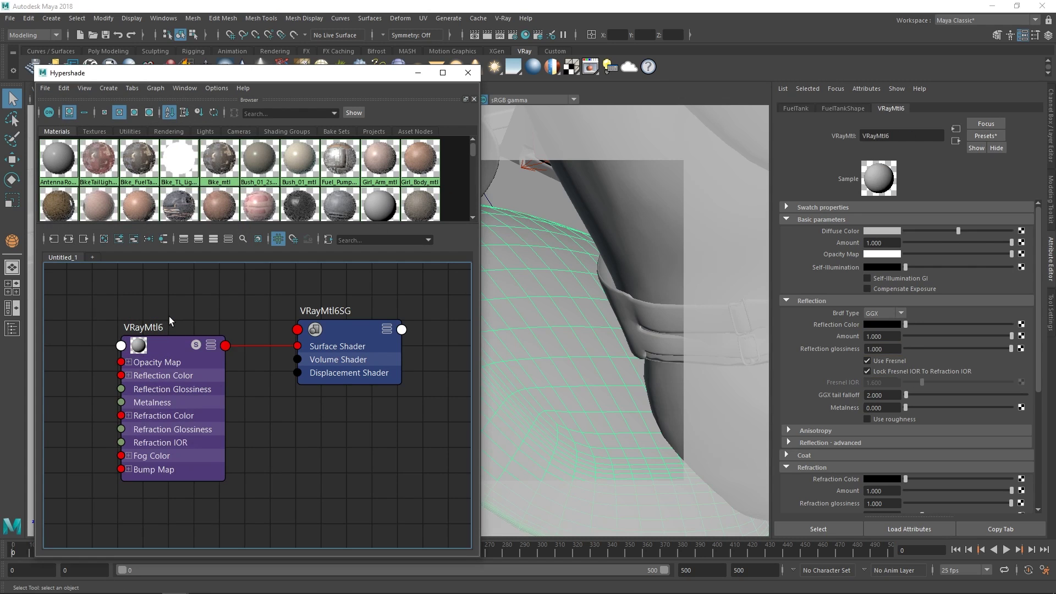
click(997, 136)
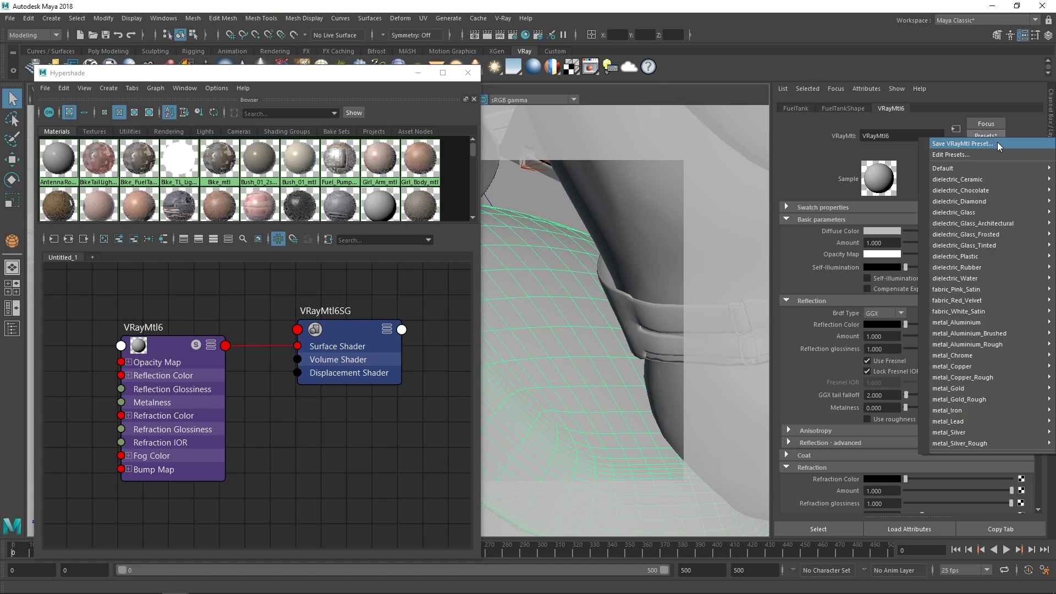
mouse_move(995, 204)
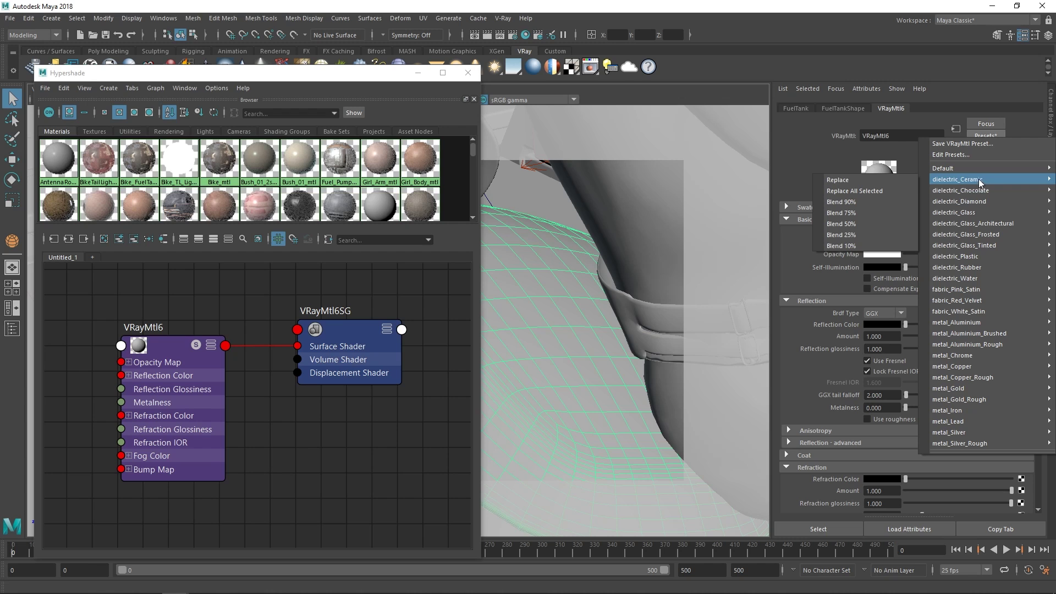
click(896, 183)
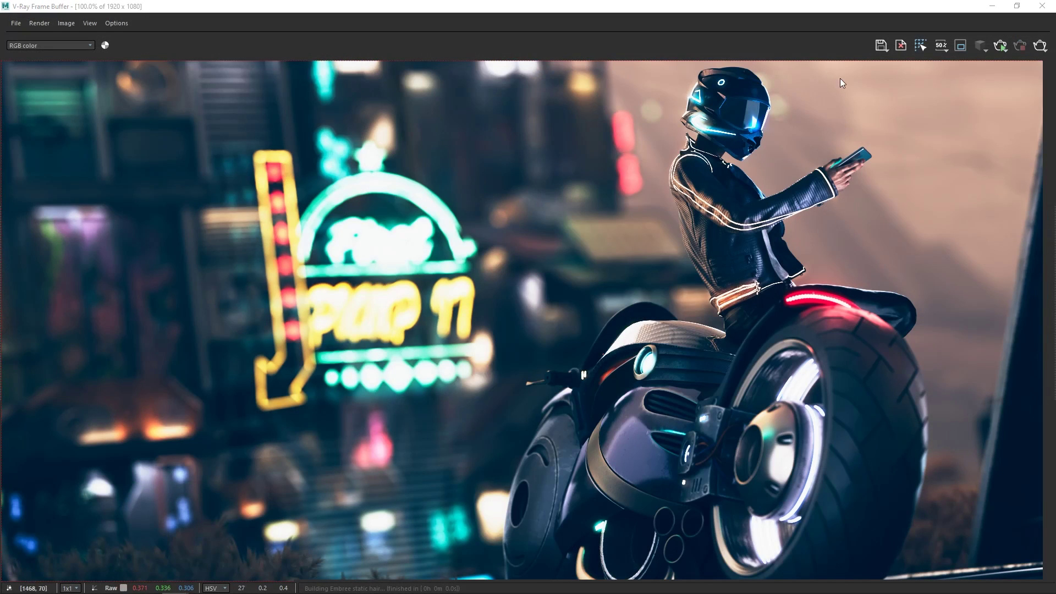
Start interactive rendering from the _02_Render_Cam_Mtl_Presets_Coat camera and replace the material's settings with the dielectric_Plastic preset
click(1000, 45)
click(1004, 95)
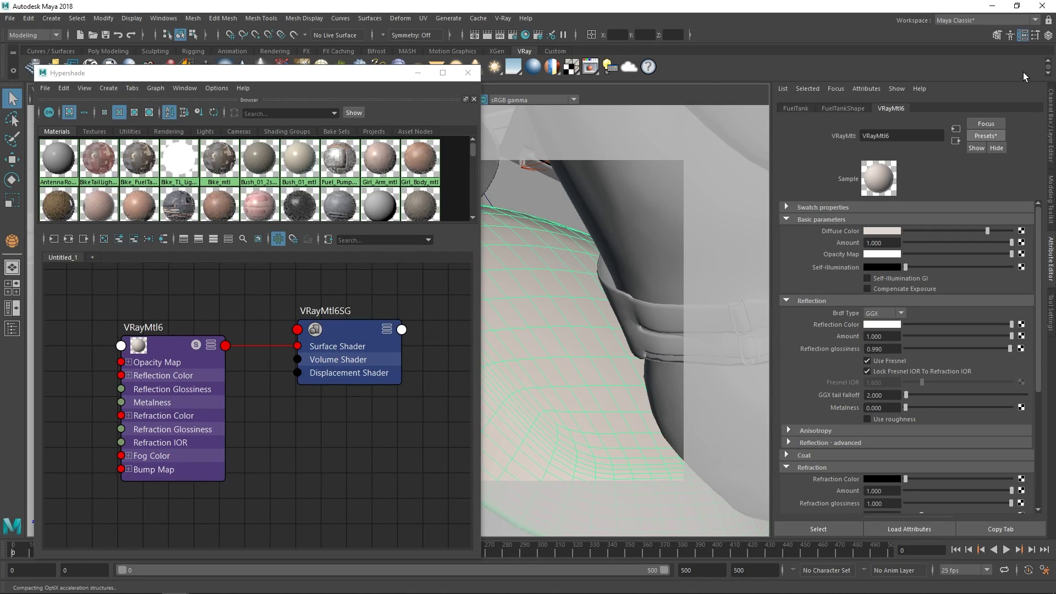
click(989, 137)
mouse_move(957, 255)
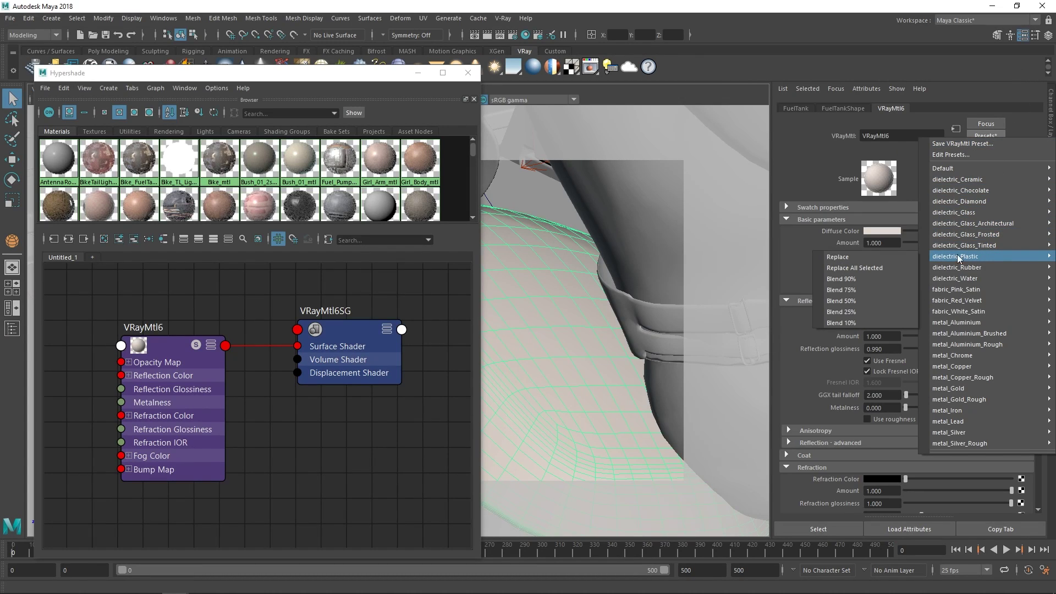
click(882, 257)
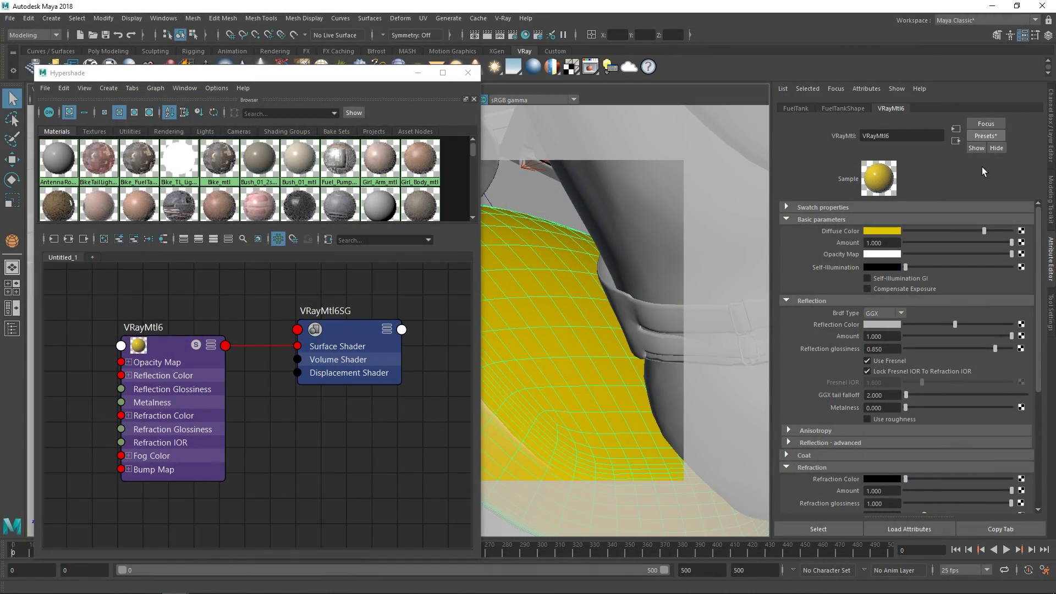
Replace the fuel tank material's settings with the metal_Aluminium_Brushed preset
click(991, 136)
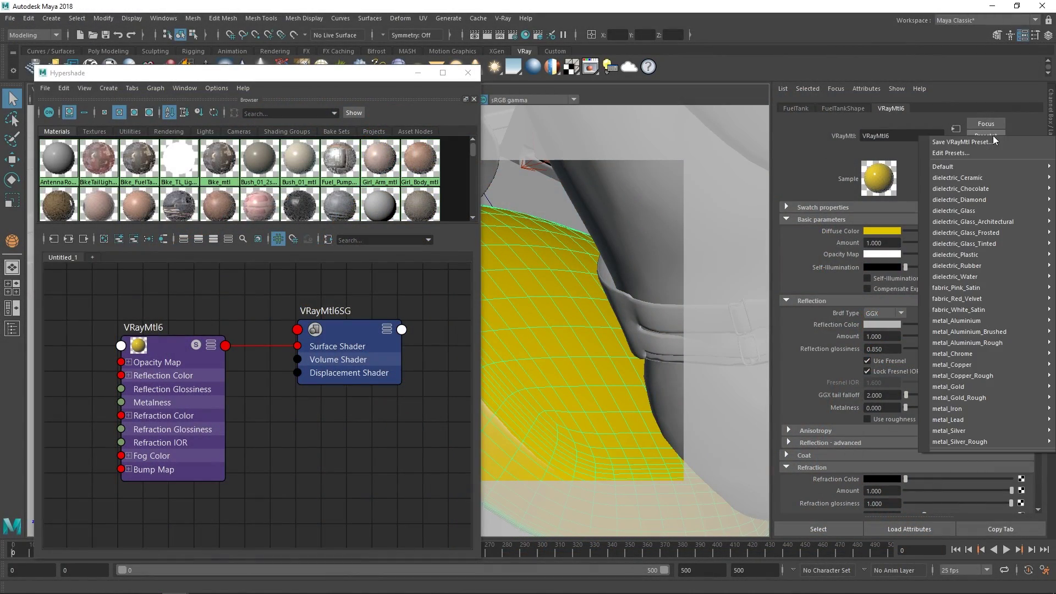
mouse_move(997, 199)
mouse_move(1011, 332)
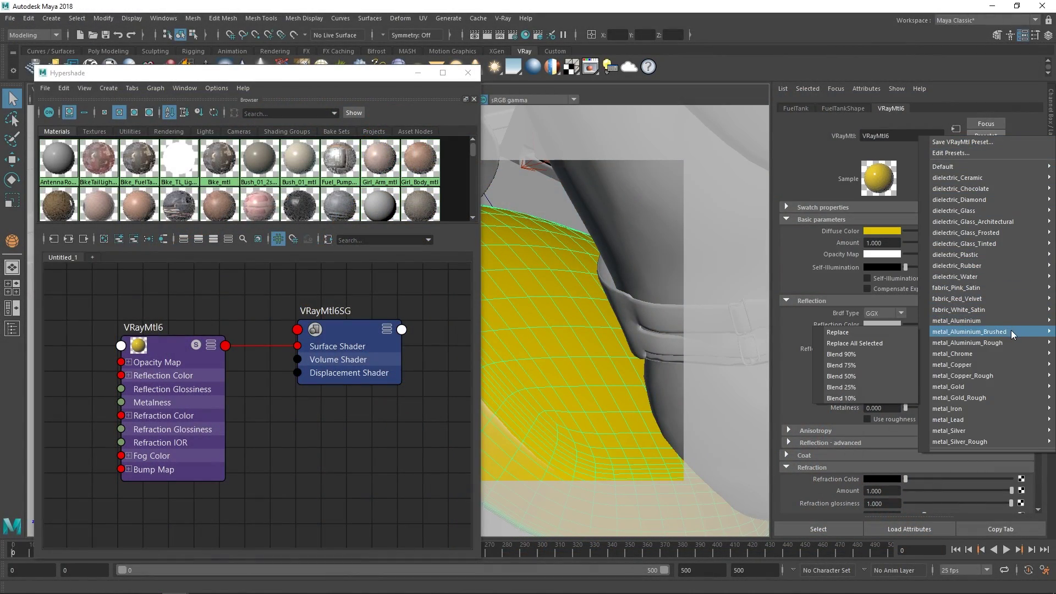
click(883, 332)
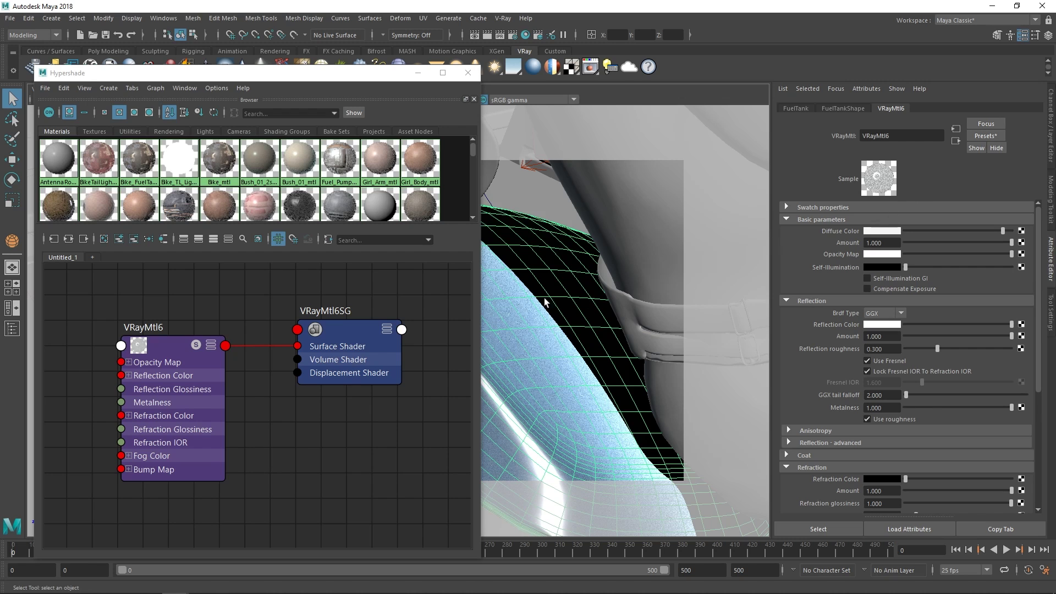
Assign Bike_FuelTank_mtl back to the fuel tank and raise its coat amount to 1
right_click(142, 172)
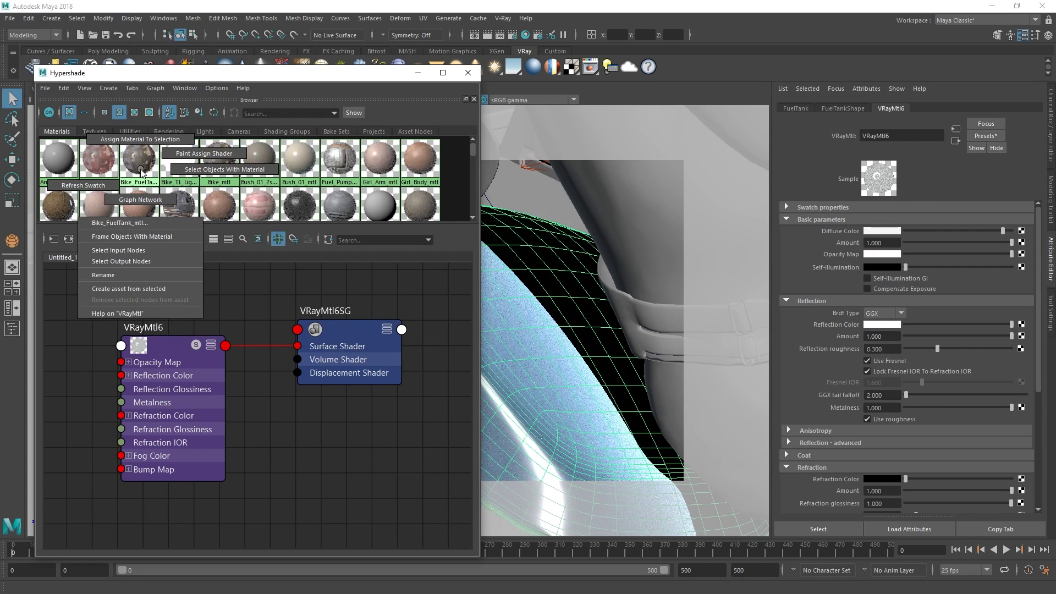
click(140, 140)
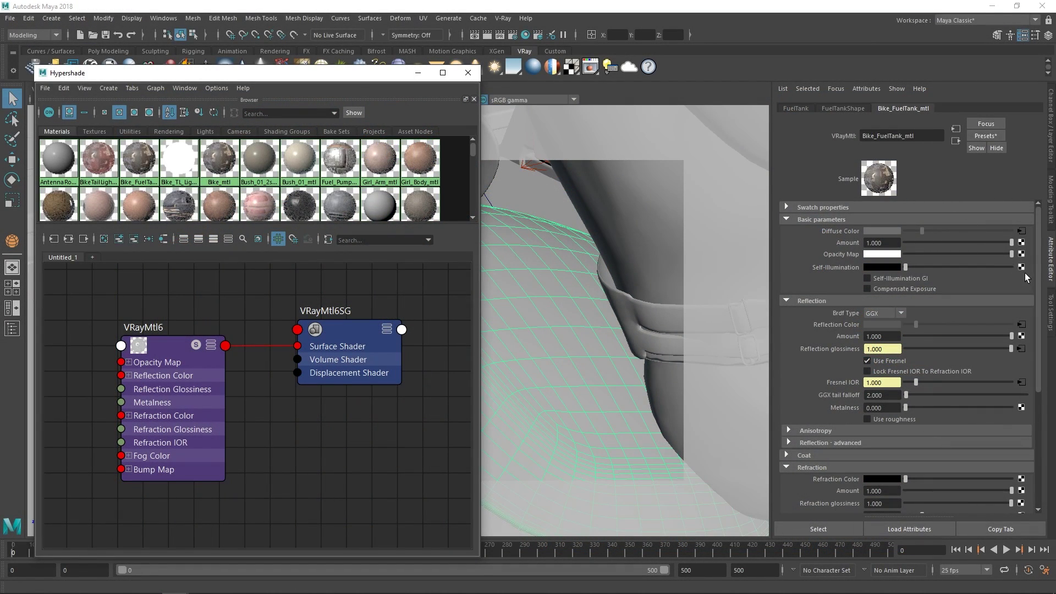
drag(1038, 281, 1039, 375)
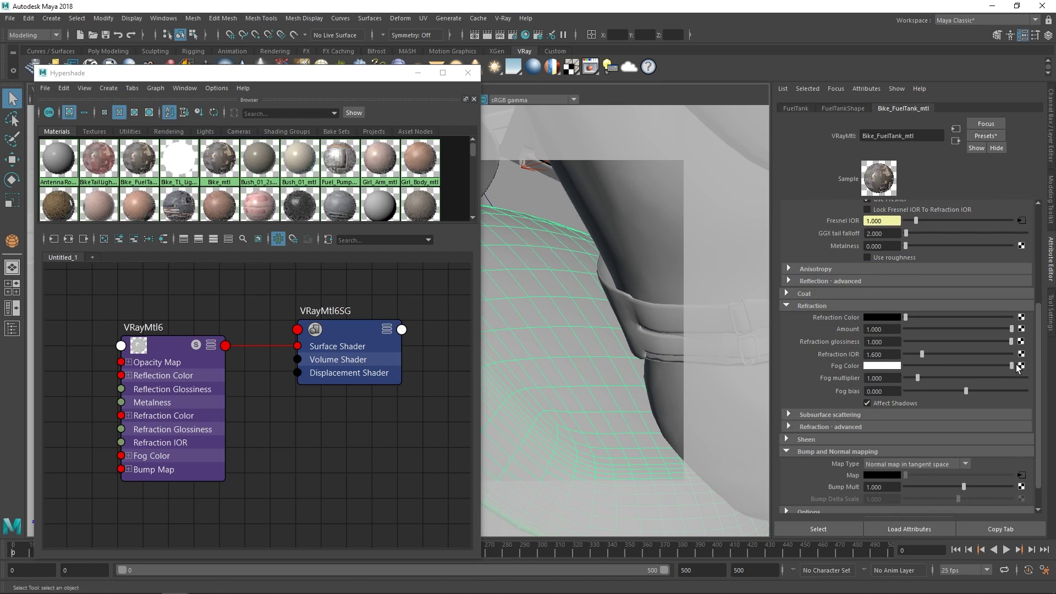
click(812, 295)
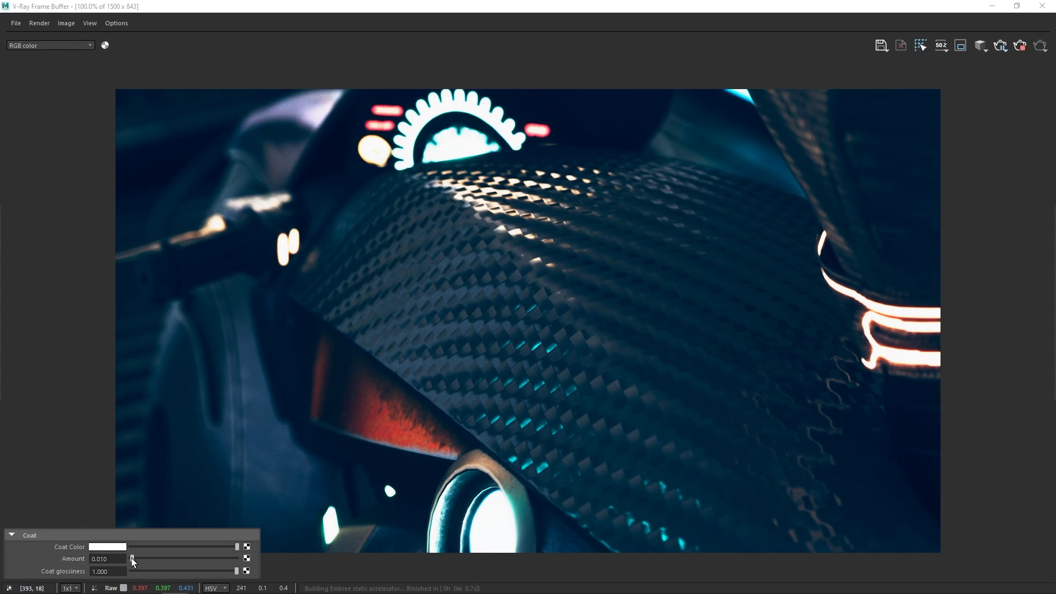
drag(130, 557, 238, 560)
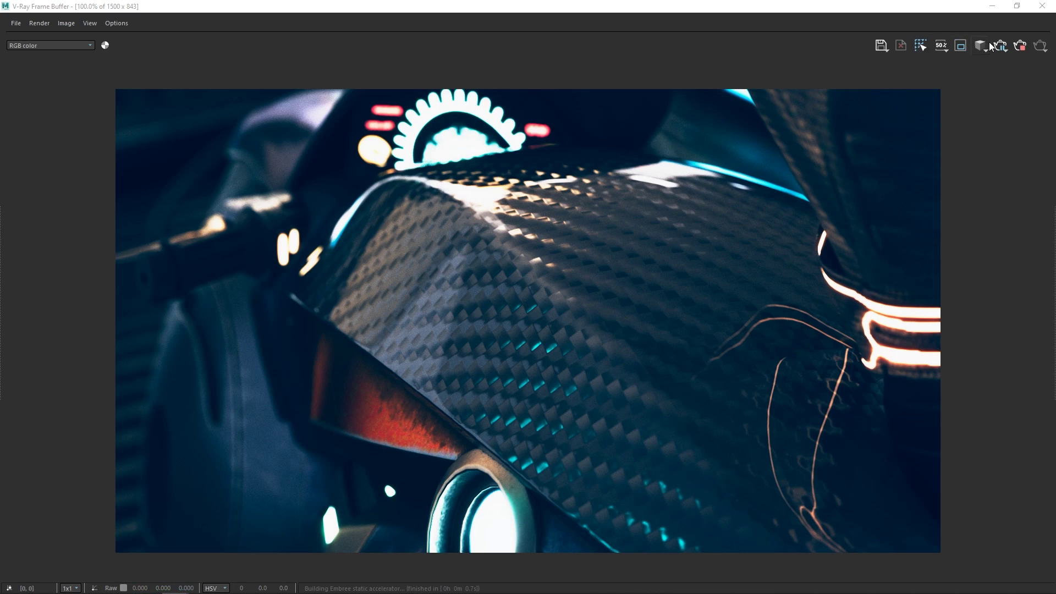
Stop the interactive render and look through the _03_Render_Cam_Sheen camera with the Outliner hidden
click(1021, 47)
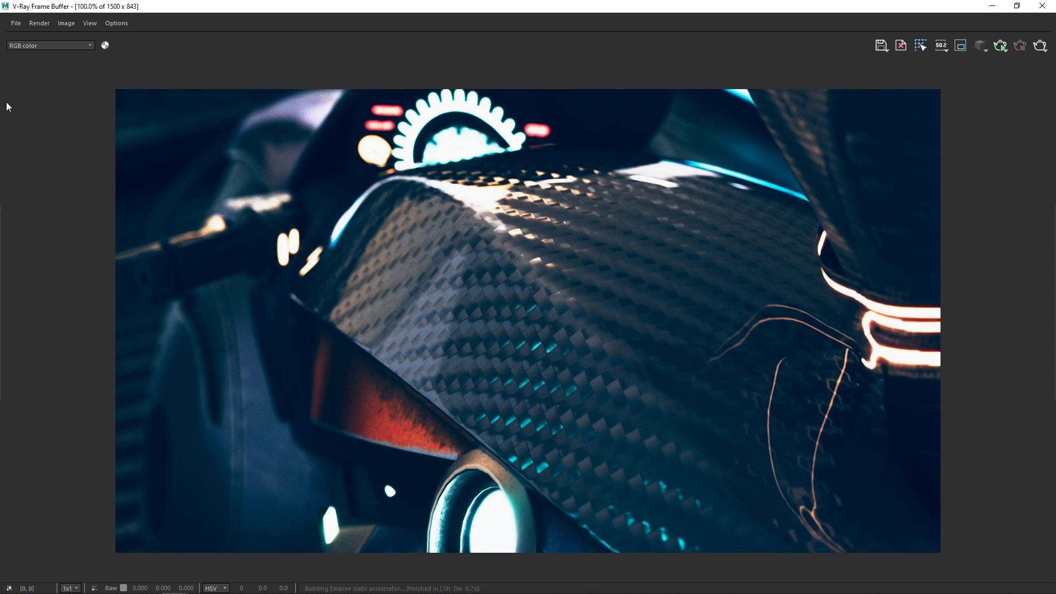
key(alt+Tab)
click(12, 328)
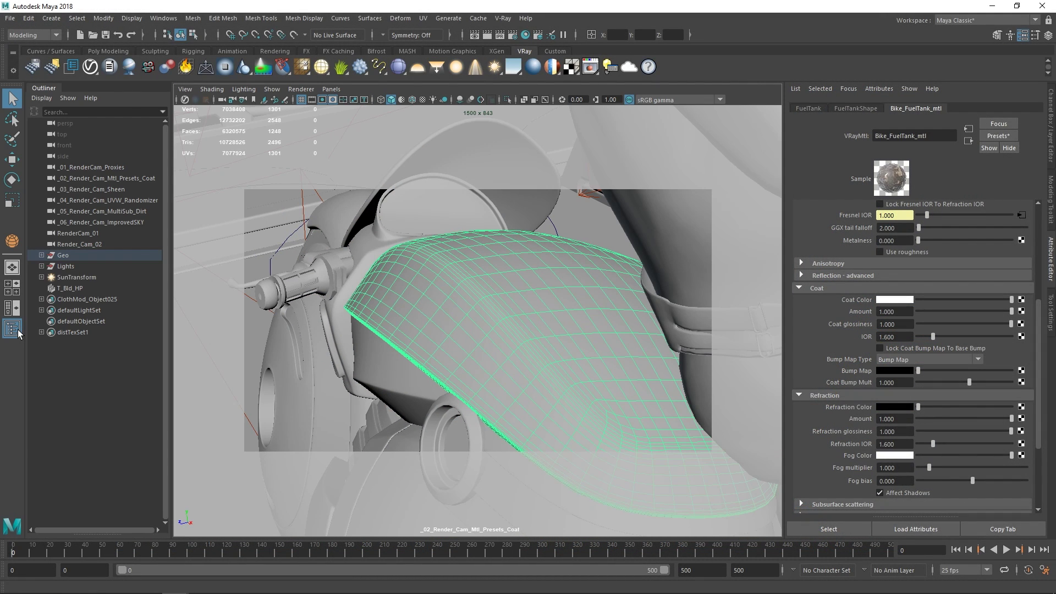
middle_drag(112, 189, 382, 258)
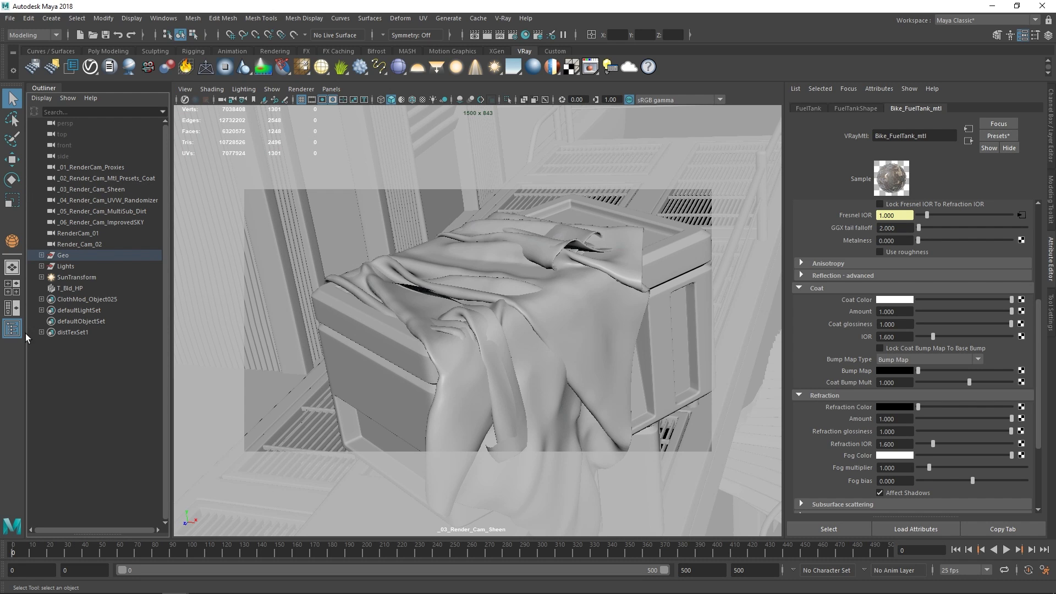
click(16, 330)
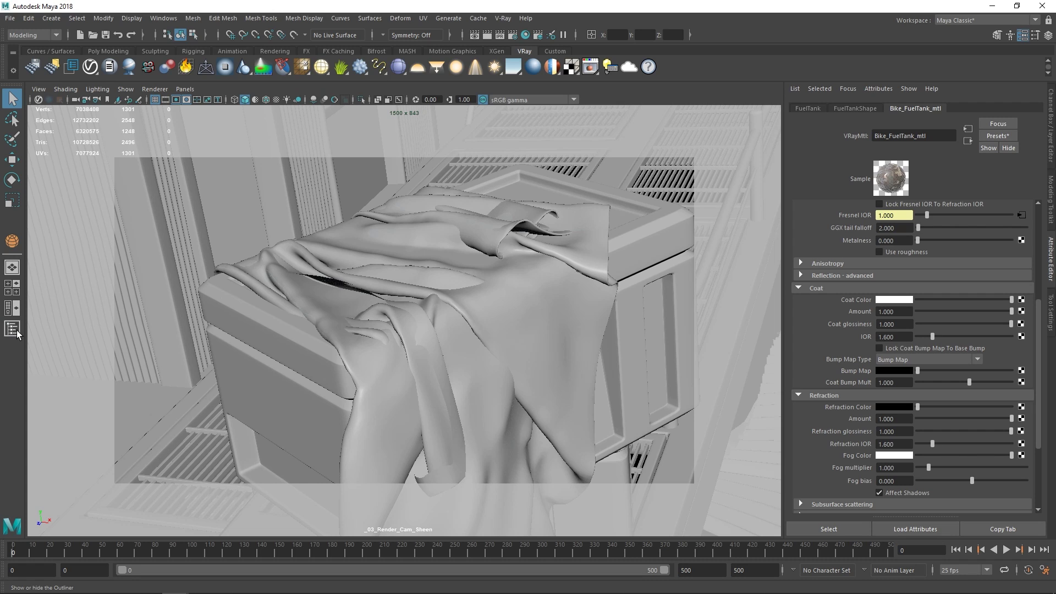
Expand the Sheen settings of the crate cloth's ClothOverCrate_mtl and start interactive rendering from the _03_Render_Cam_Sheen camera
click(502, 341)
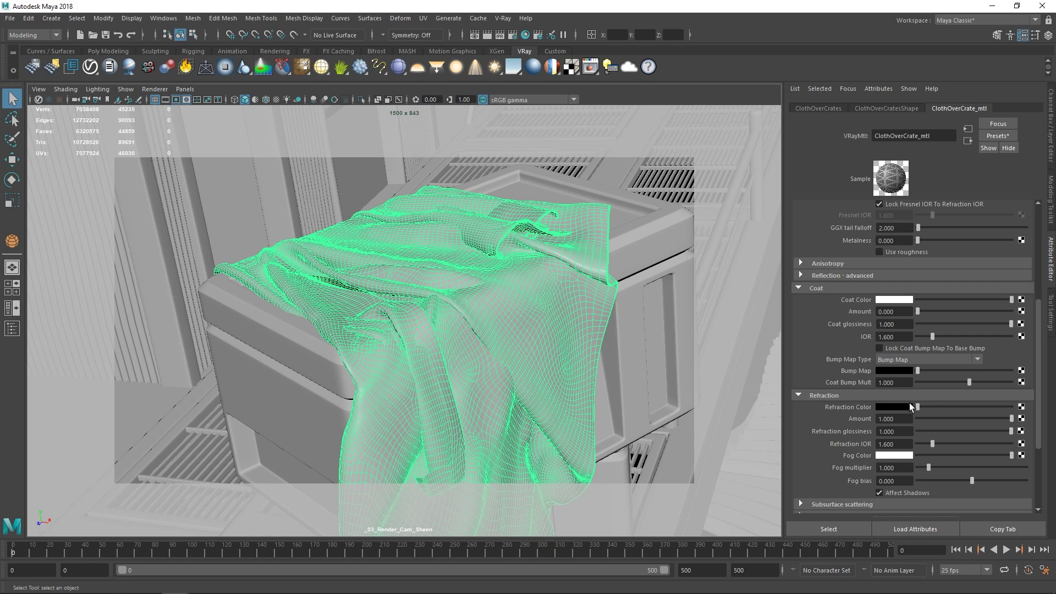
drag(1042, 352, 1041, 408)
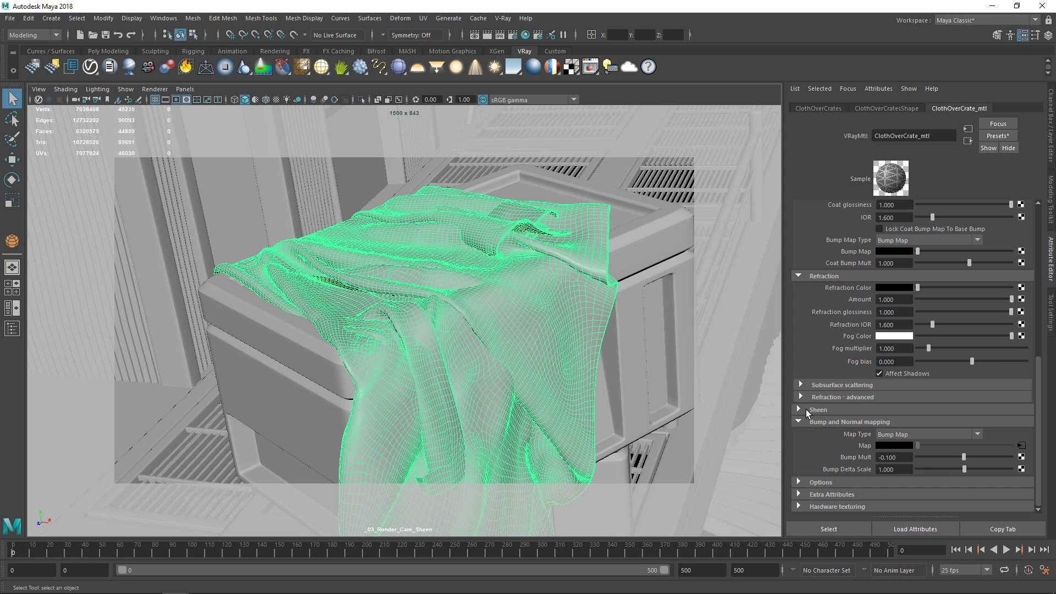
click(846, 408)
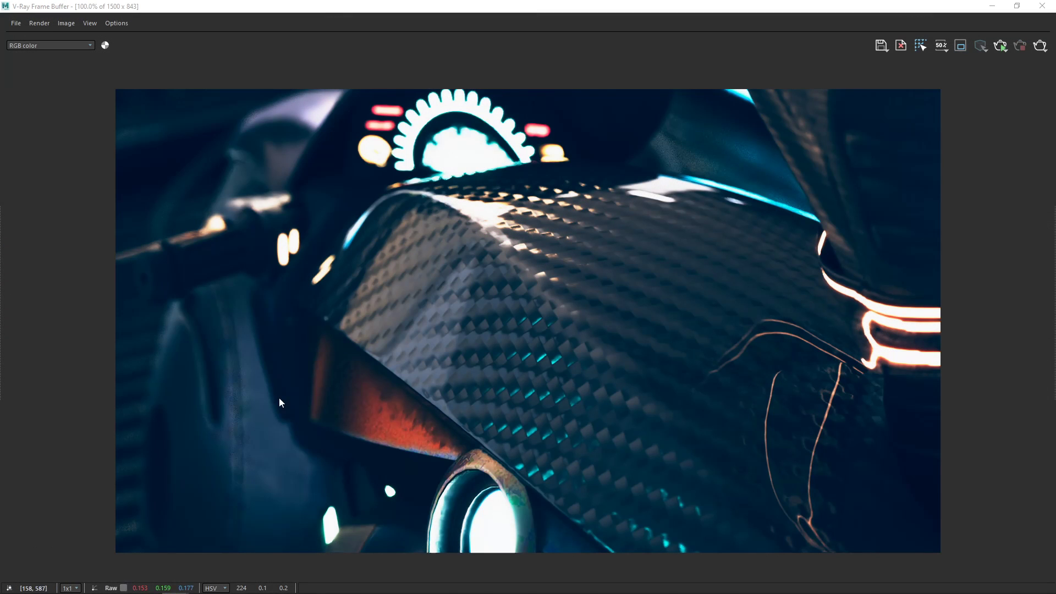
click(1000, 48)
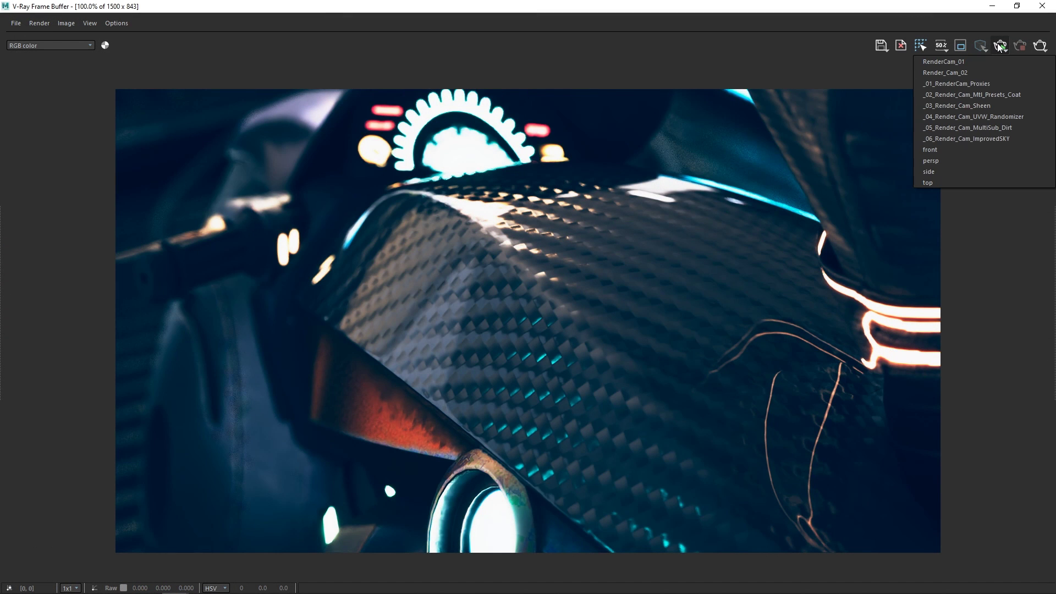
click(986, 107)
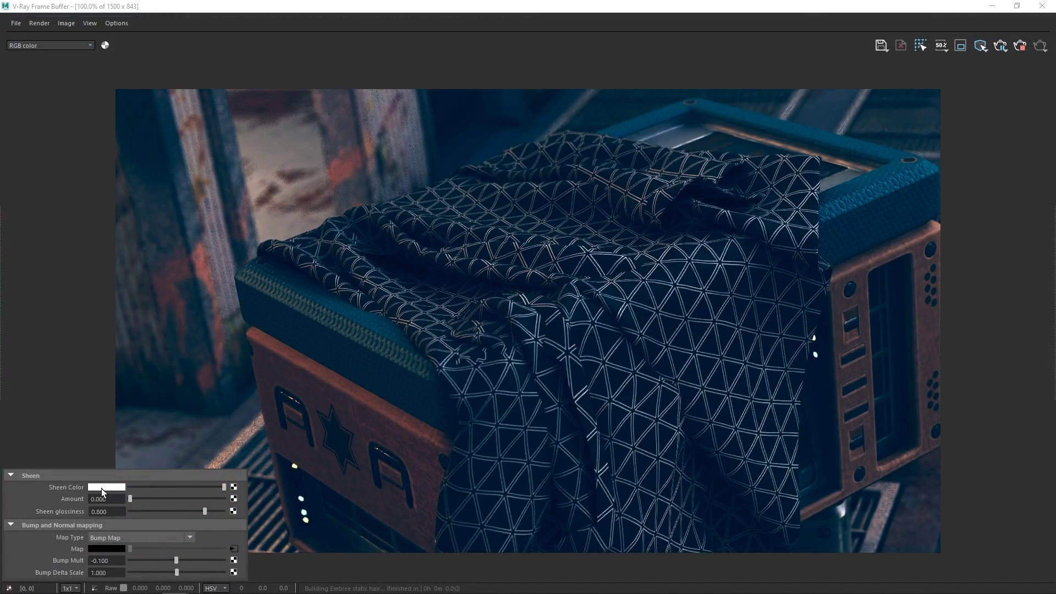
Give the crate cloth material a pale orange sheen color, with sheen amount 1 and sheen glossiness 0.437
click(101, 489)
drag(87, 530, 99, 534)
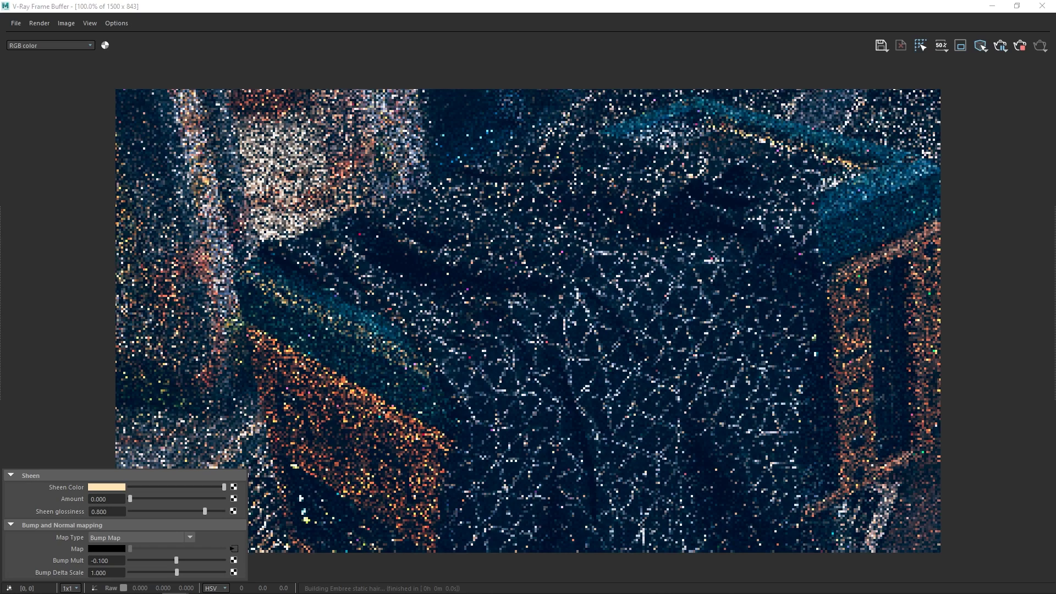
drag(143, 500, 234, 499)
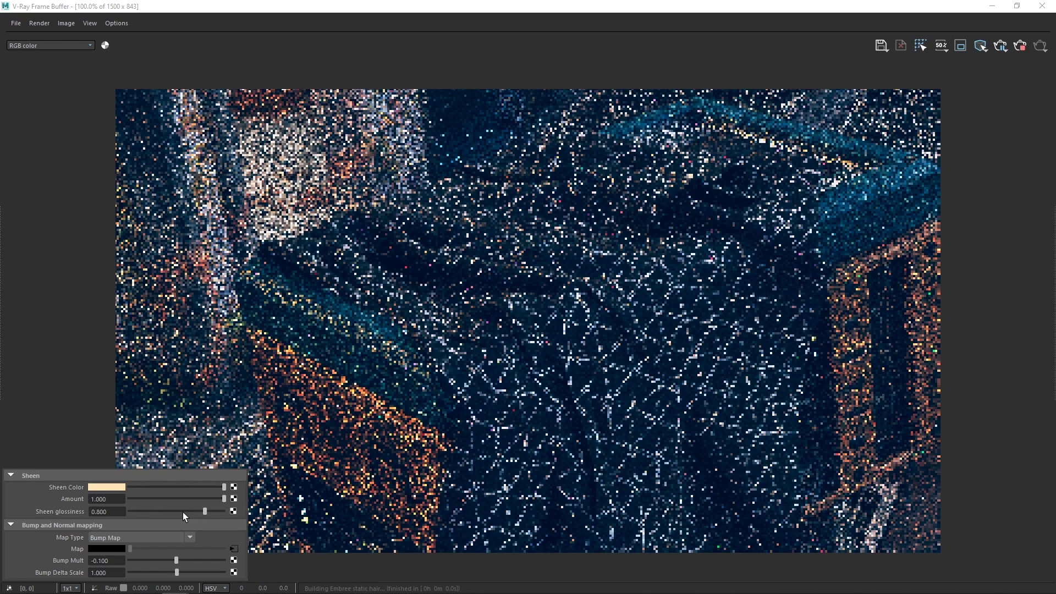
drag(194, 510, 166, 514)
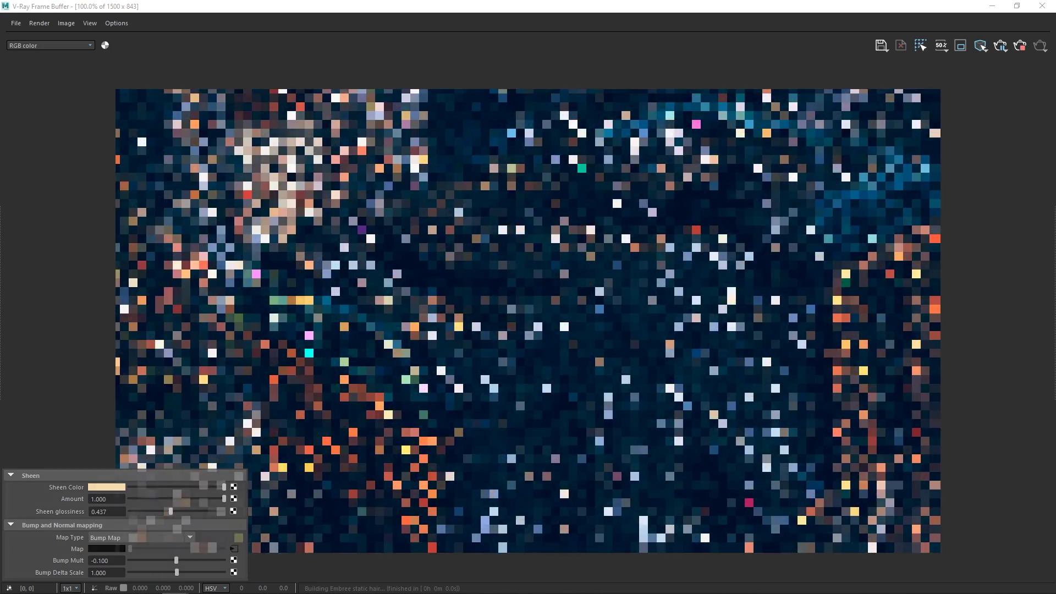
click(37, 143)
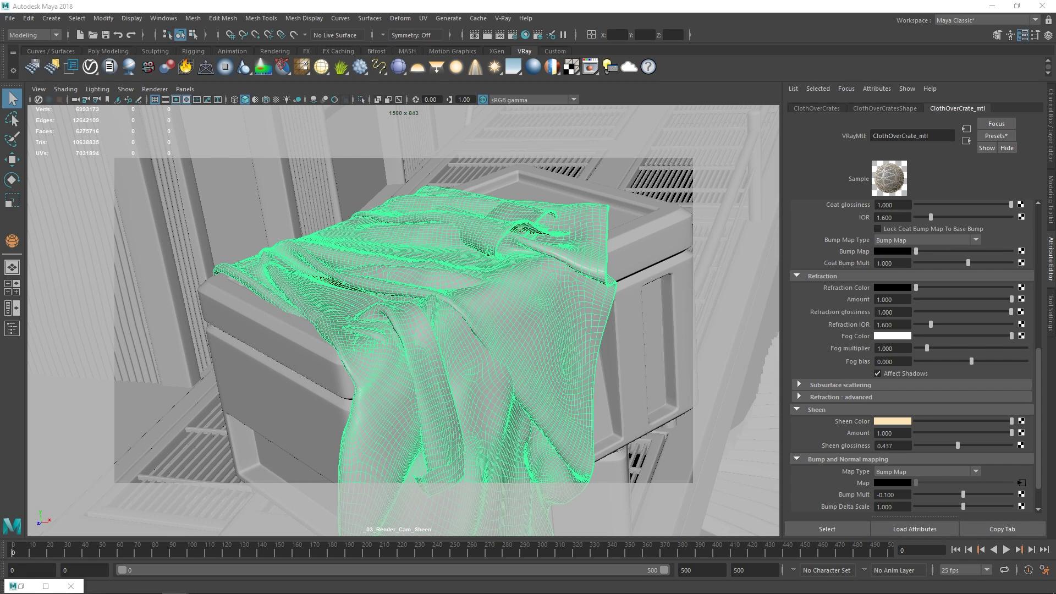
Look through the _04_Render_Cam_UVW_Randomizer camera in the viewport, with the Outliner hidden again
click(12, 328)
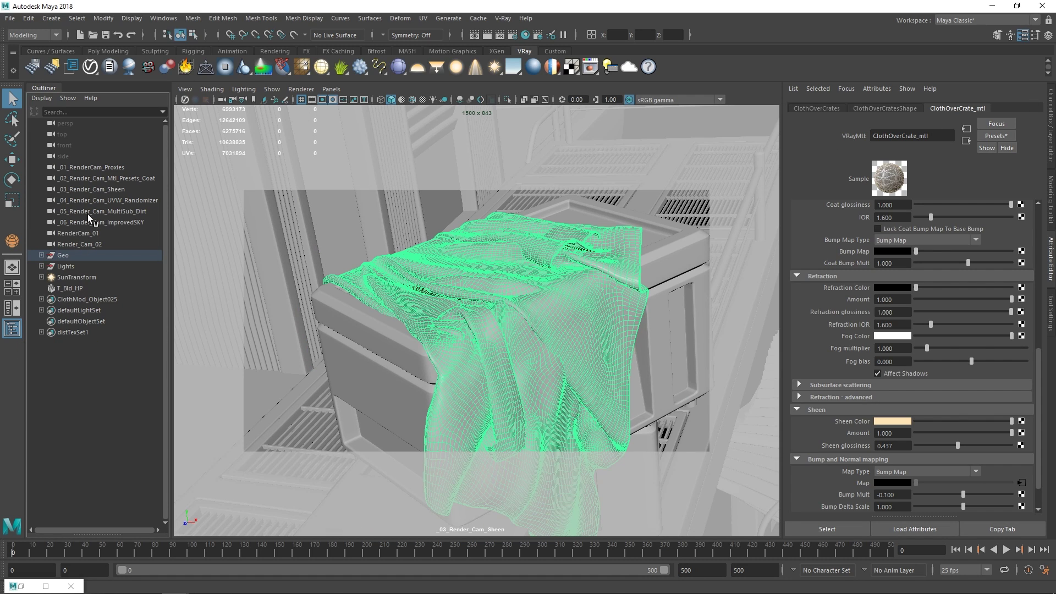
middle_drag(118, 200, 396, 271)
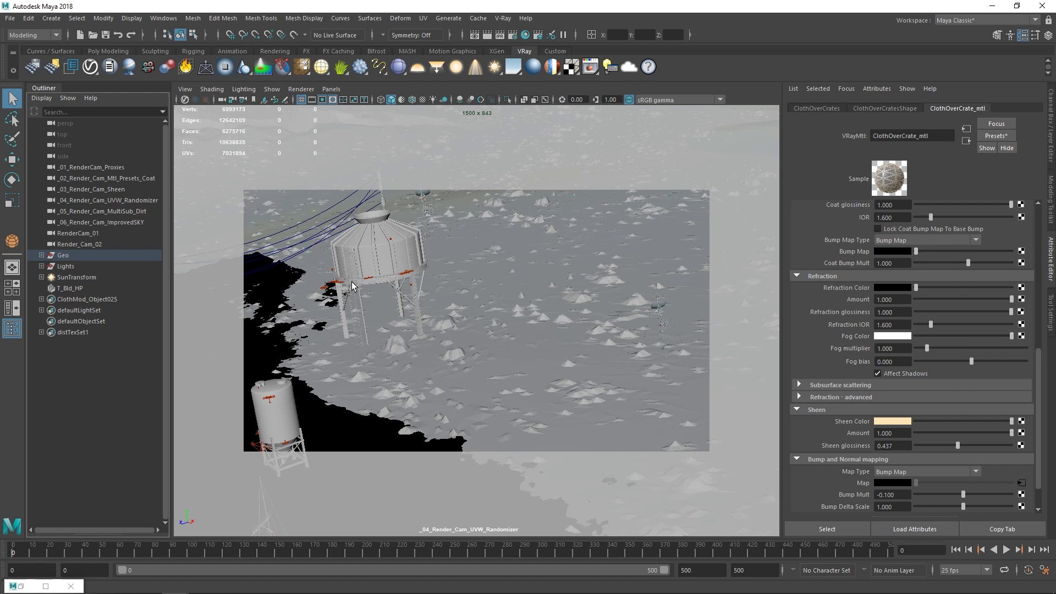
click(12, 329)
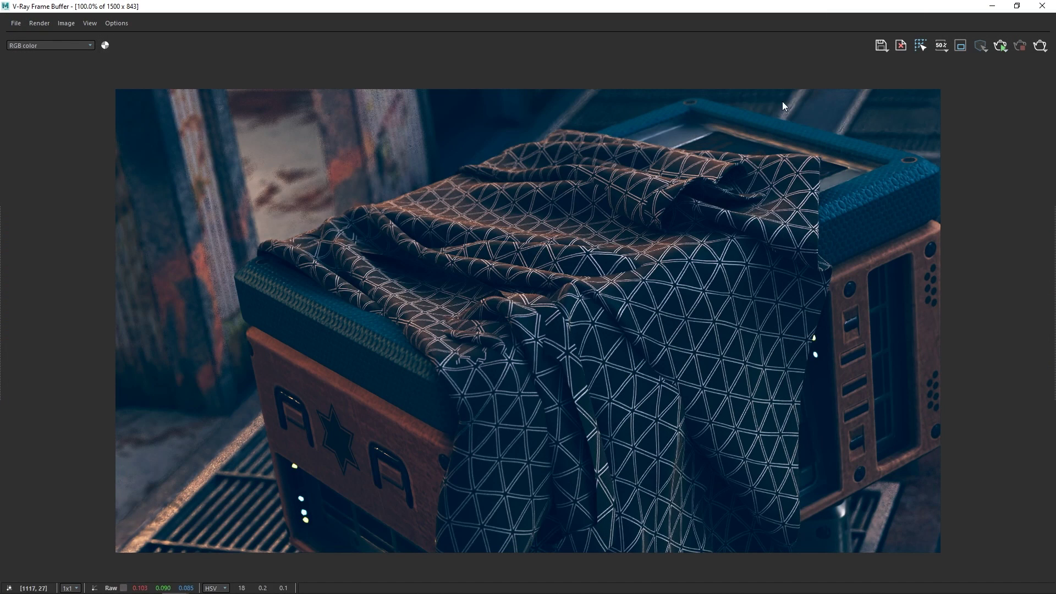
Start interactive rendering from the _04_Render_Cam_UVW_Randomizer camera and save the render to the frame buffer history
click(1002, 48)
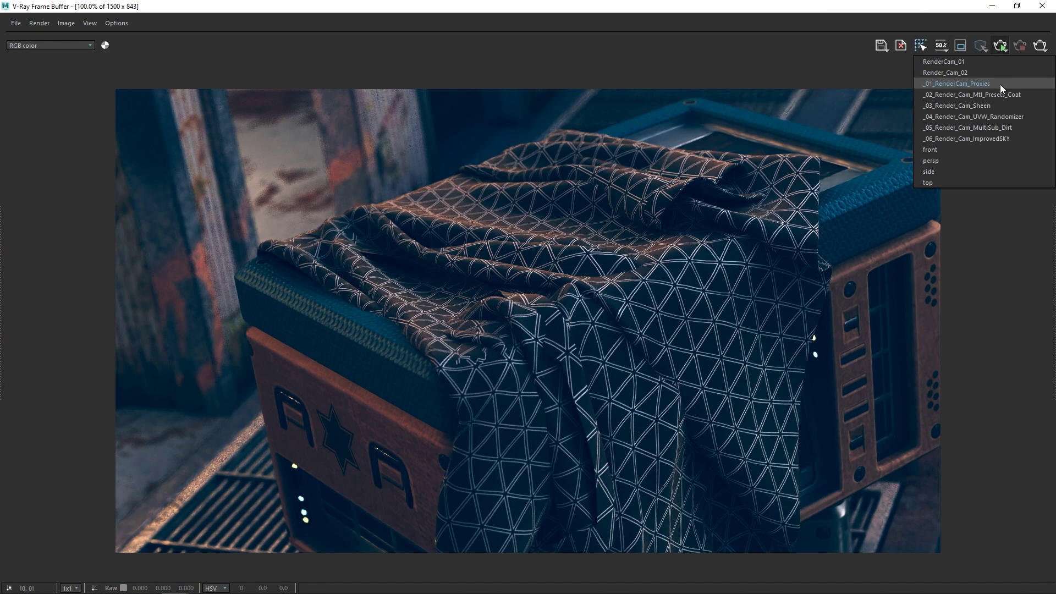
click(991, 117)
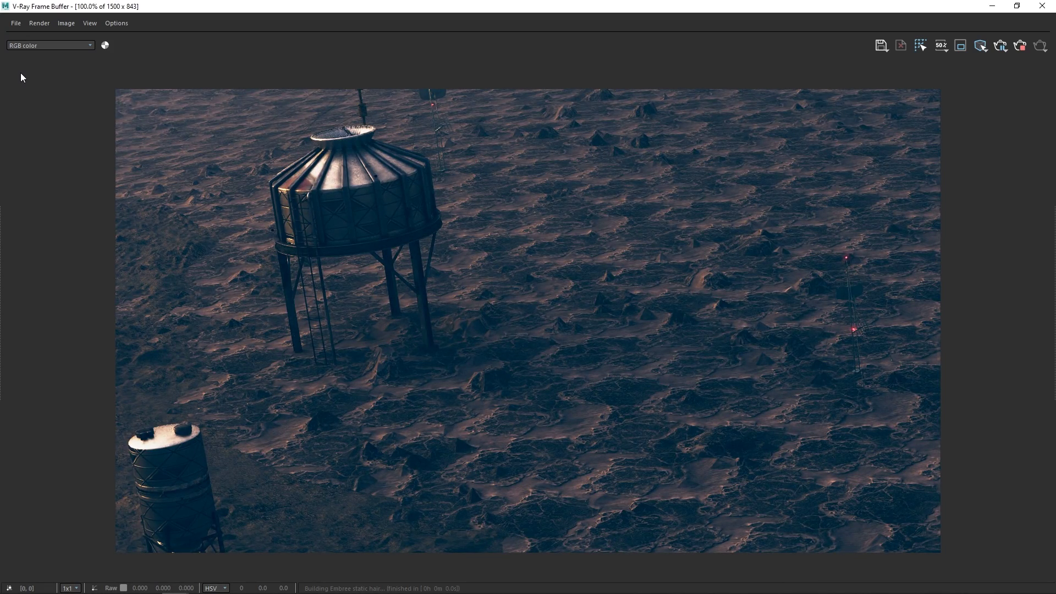
click(4, 237)
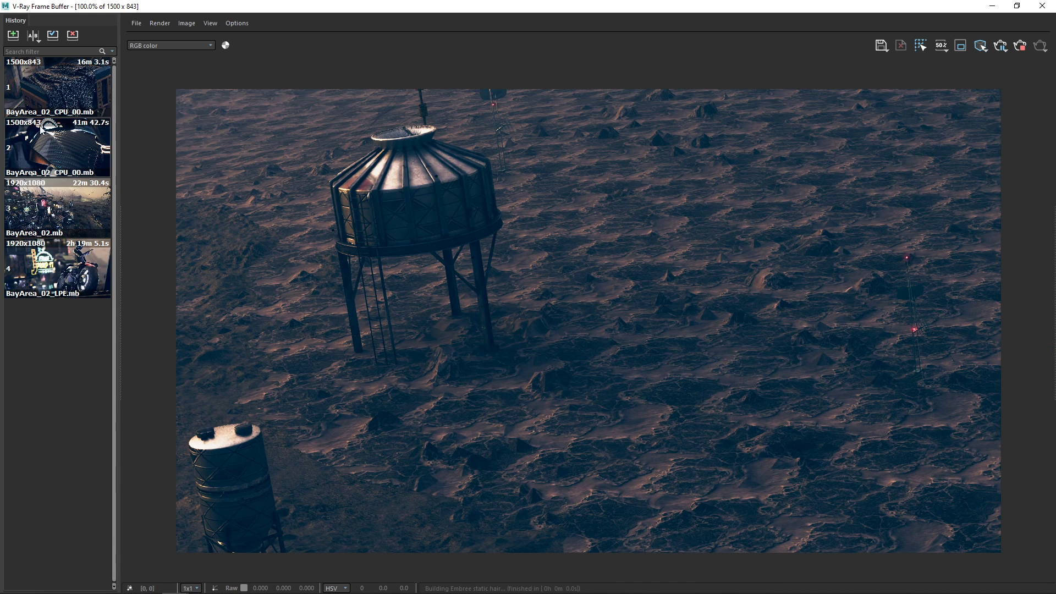
click(13, 37)
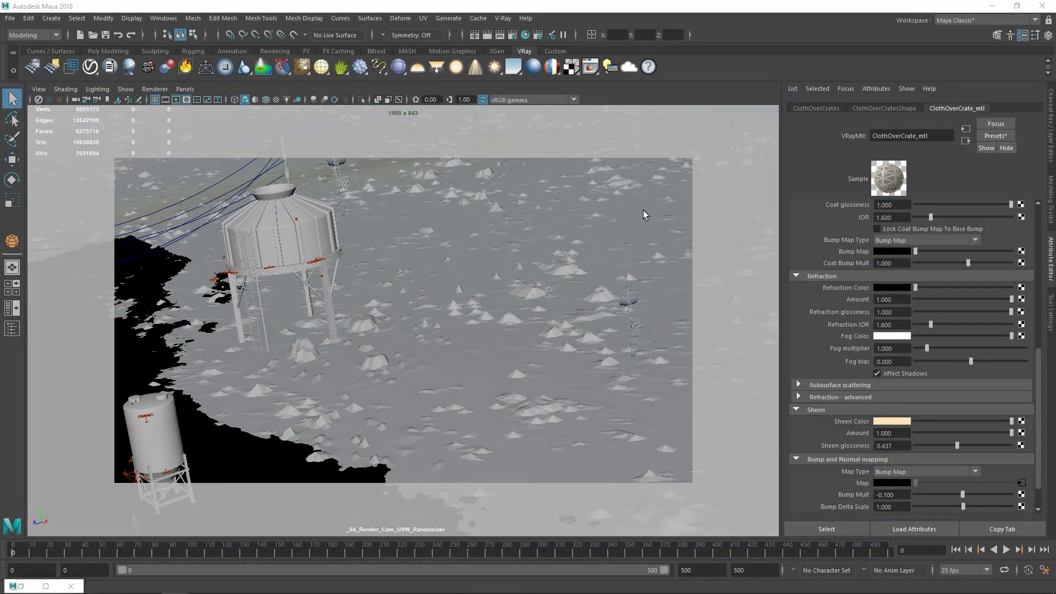
Select the terrain and add a VRayUVWRandomizer node to the UVW_Rand_mtl shading network in the Hypershade
click(525, 37)
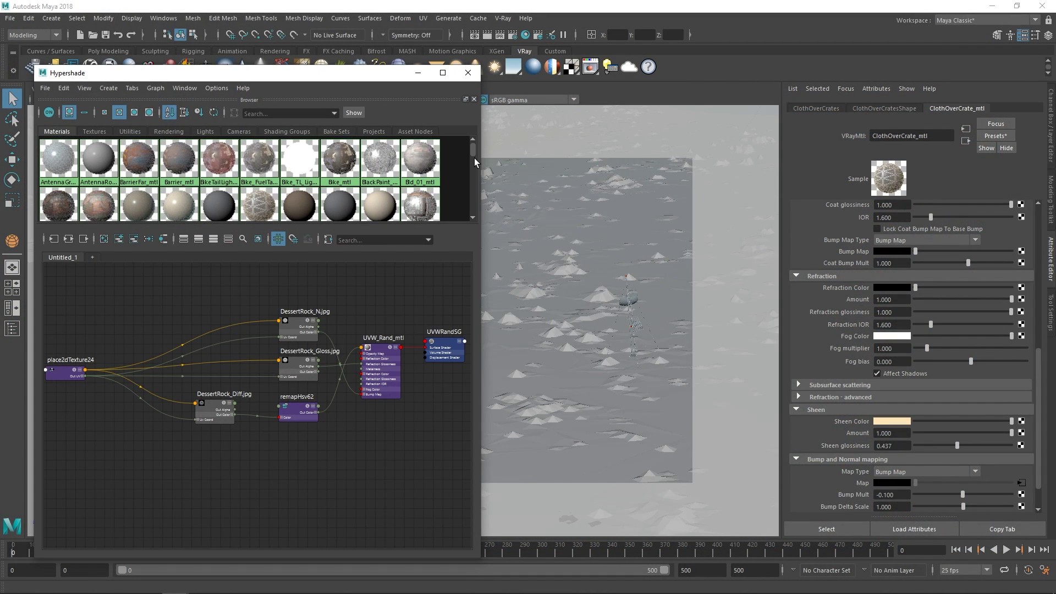
click(513, 441)
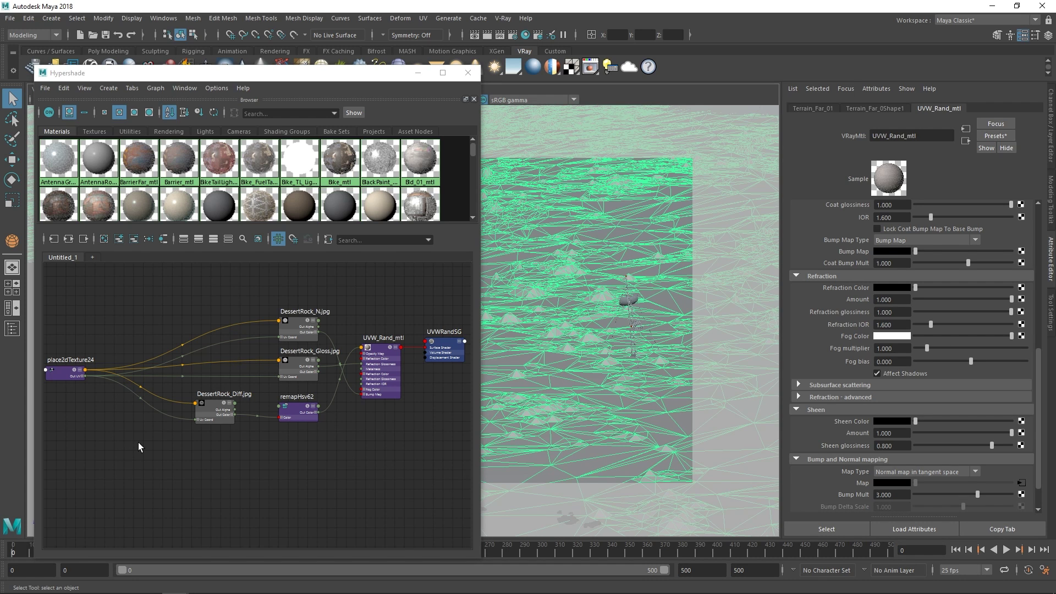
key(Tab)
text(uv)
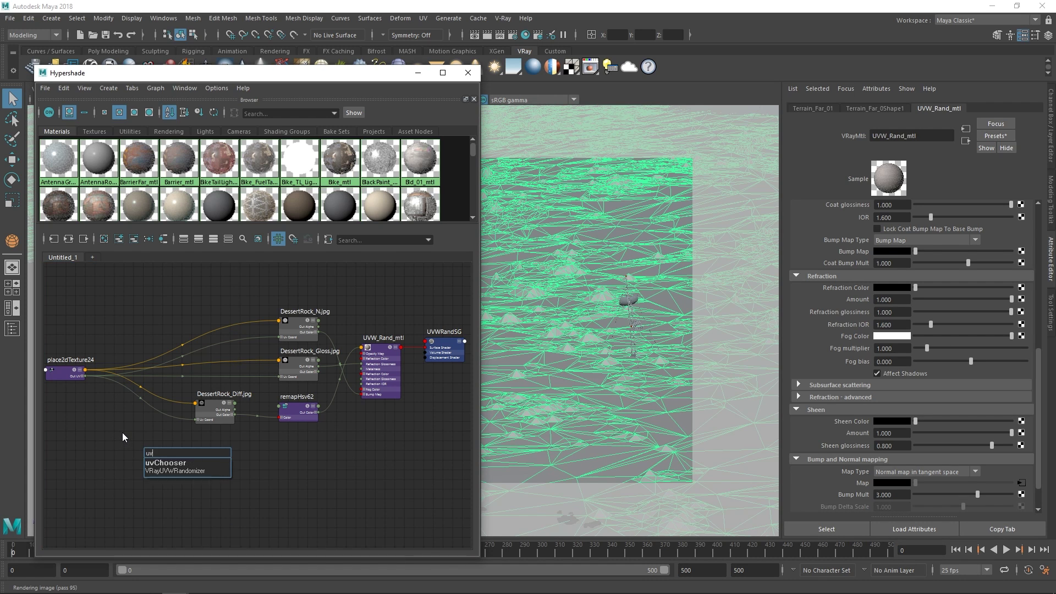
text(w)
click(182, 461)
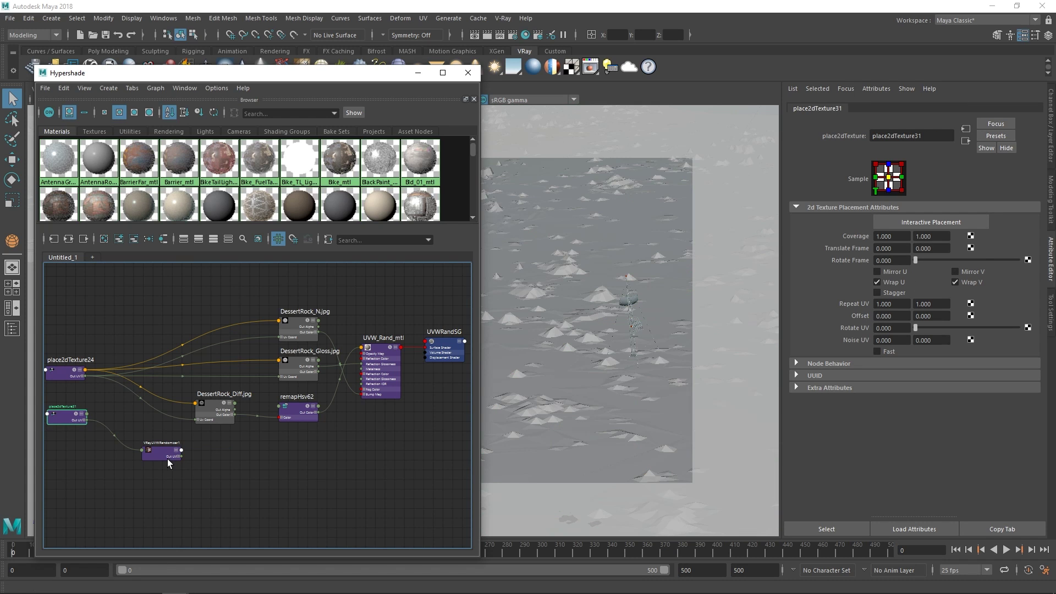
Delete the randomizer's extra place2dTexture31 node and feed the Out UV of place2dTexture24 into VRayUVWRandomizer1
scroll(137, 446, up, 4)
middle_drag(239, 426, 329, 444)
drag(348, 500, 245, 442)
click(130, 439)
key(Delete)
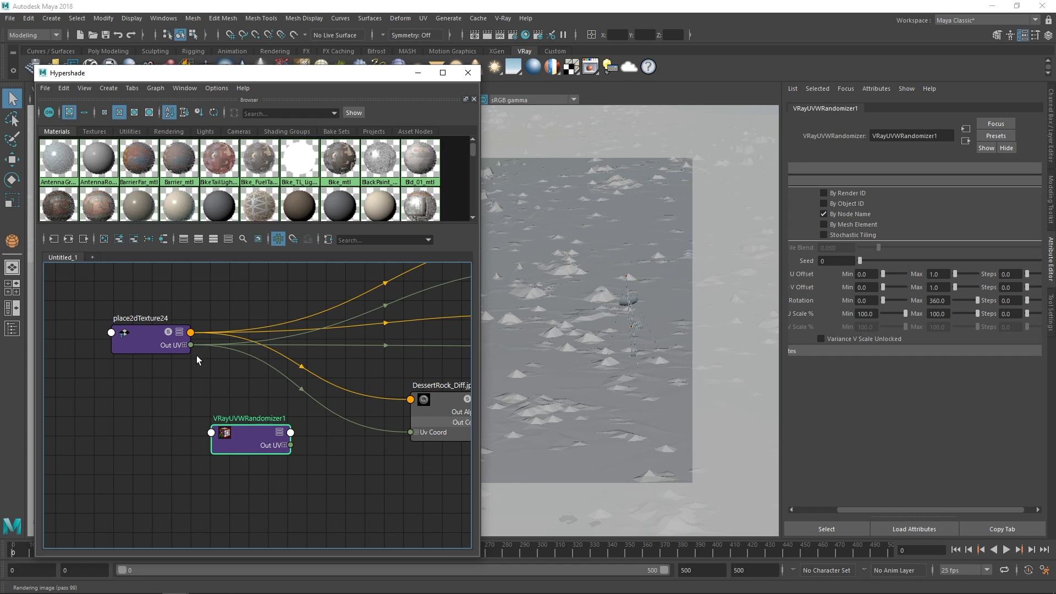
drag(191, 346, 253, 442)
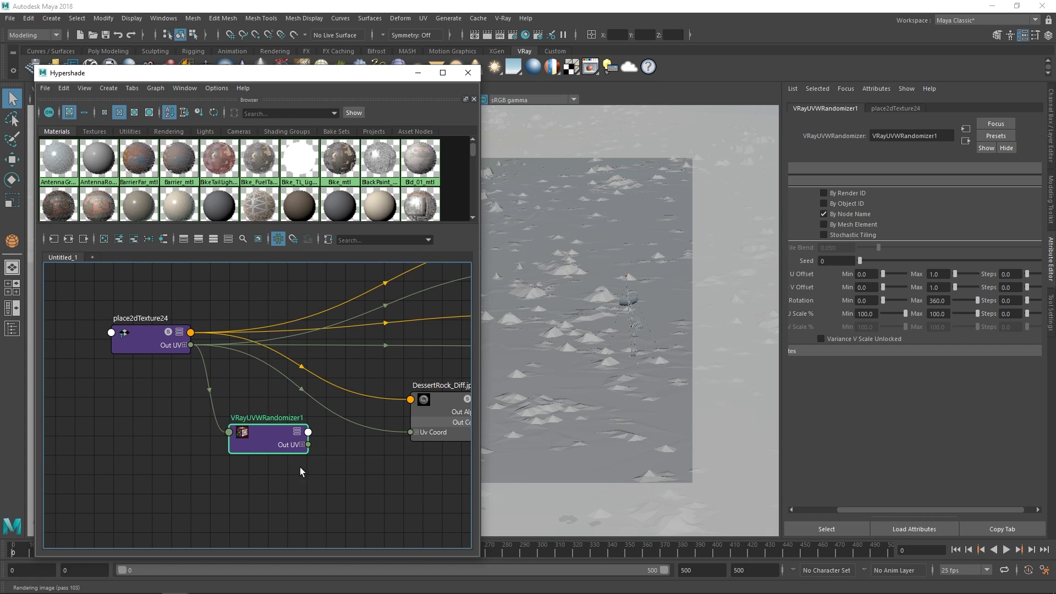
Connect VRayUVWRandomizer1 to the UV coordinates of the DessertRock_Diff, DessertRock_Gloss and DessertRock_N textures
middle_drag(358, 484, 279, 480)
scroll(279, 480, down, 3)
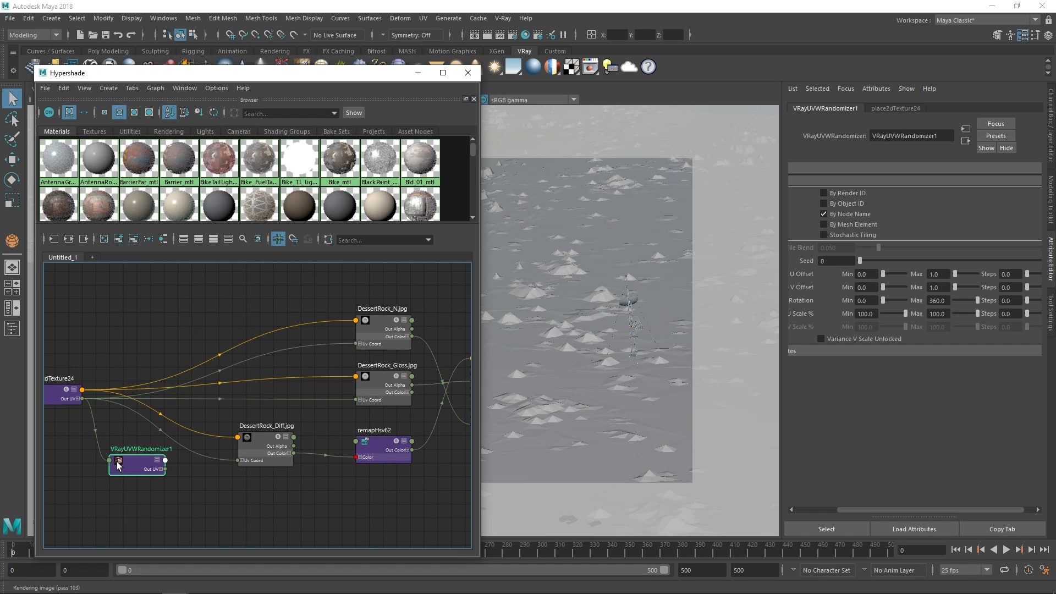
middle_drag(118, 465, 235, 445)
middle_drag(128, 467, 319, 418)
middle_drag(362, 382, 365, 375)
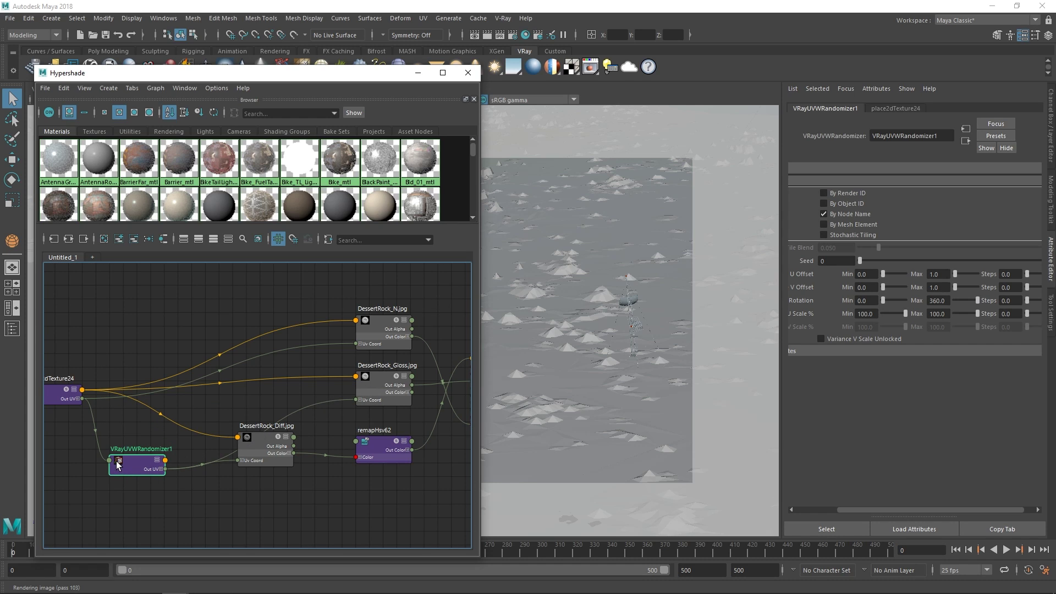
middle_drag(120, 466, 367, 326)
drag(140, 465, 137, 456)
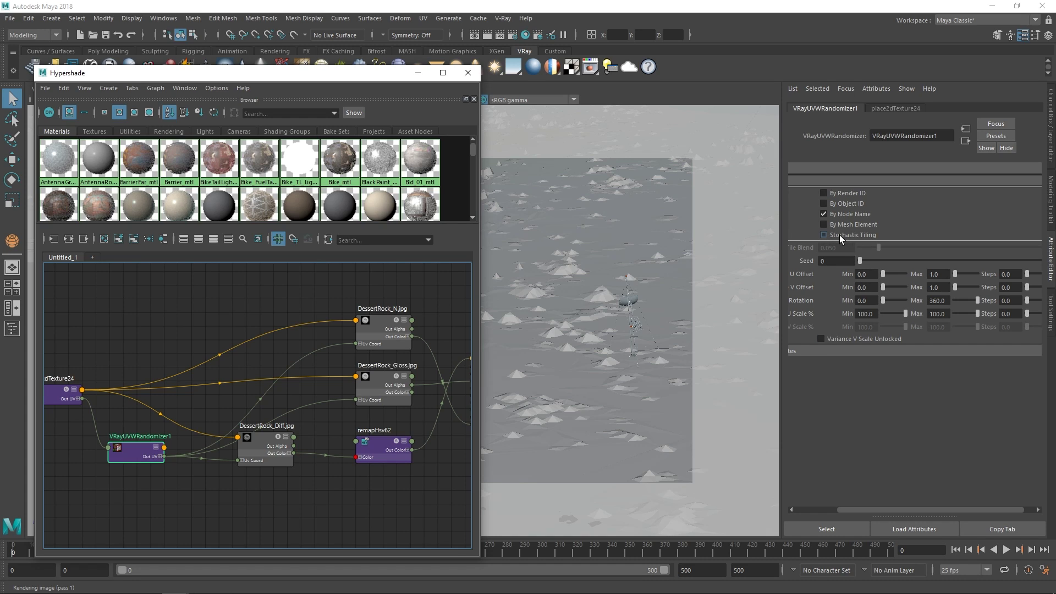
Enable Stochastic Tiling on VRayUVWRandomizer1 and set the minimum Variance U Scale to 15%
click(824, 236)
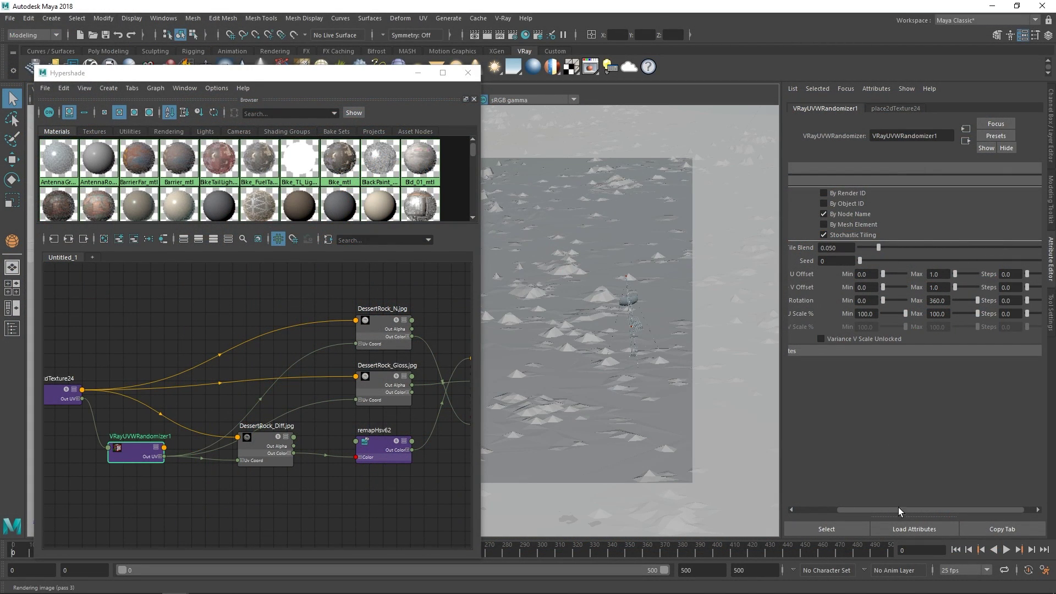
drag(896, 509, 852, 511)
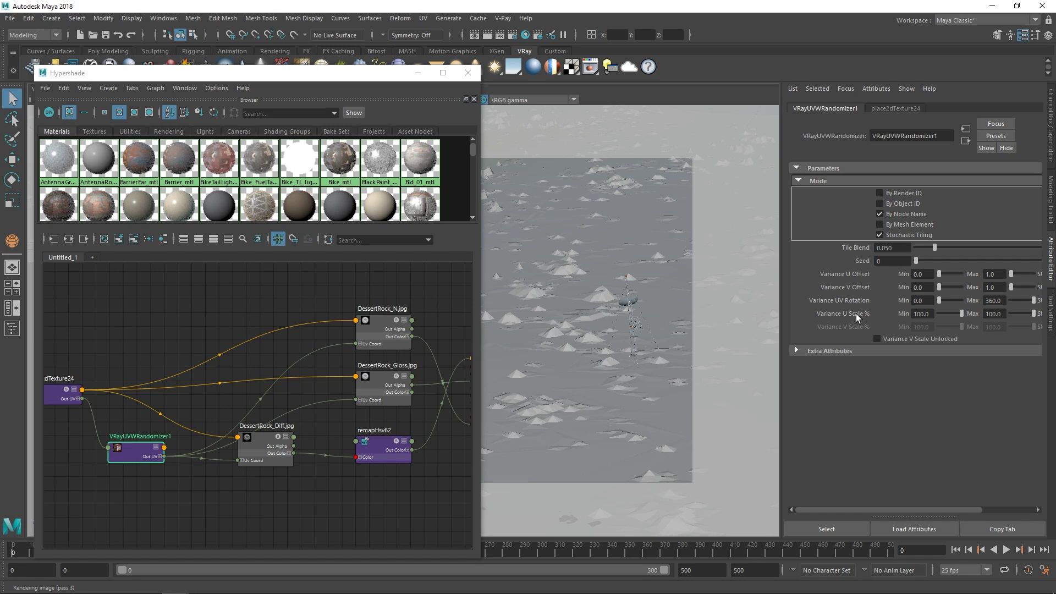
click(933, 314)
key(Return)
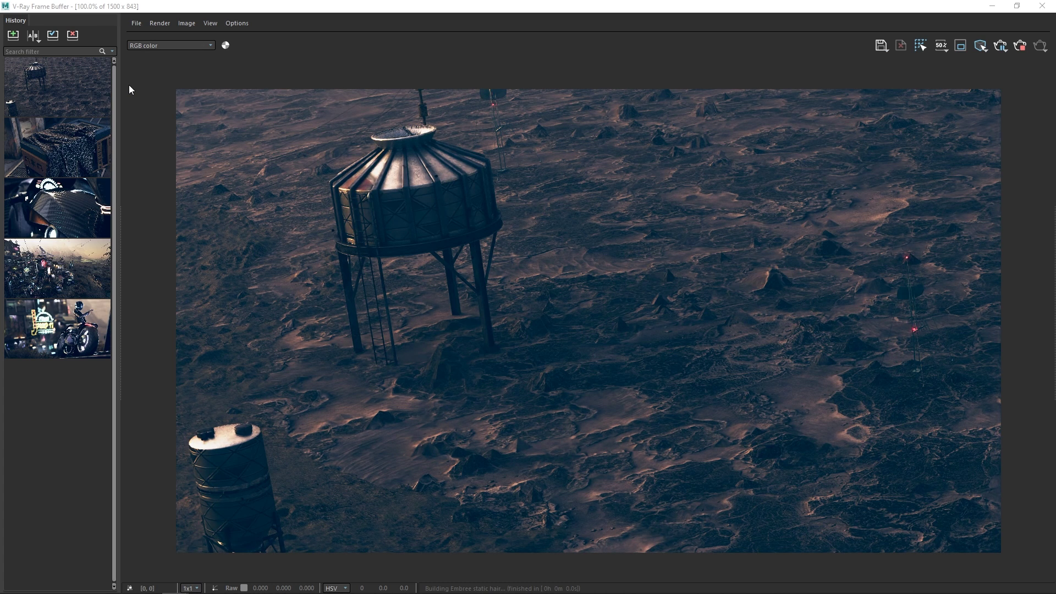
Save the randomized terrain render to the history and compare it with the previous saved render in an A/B wipe
click(11, 42)
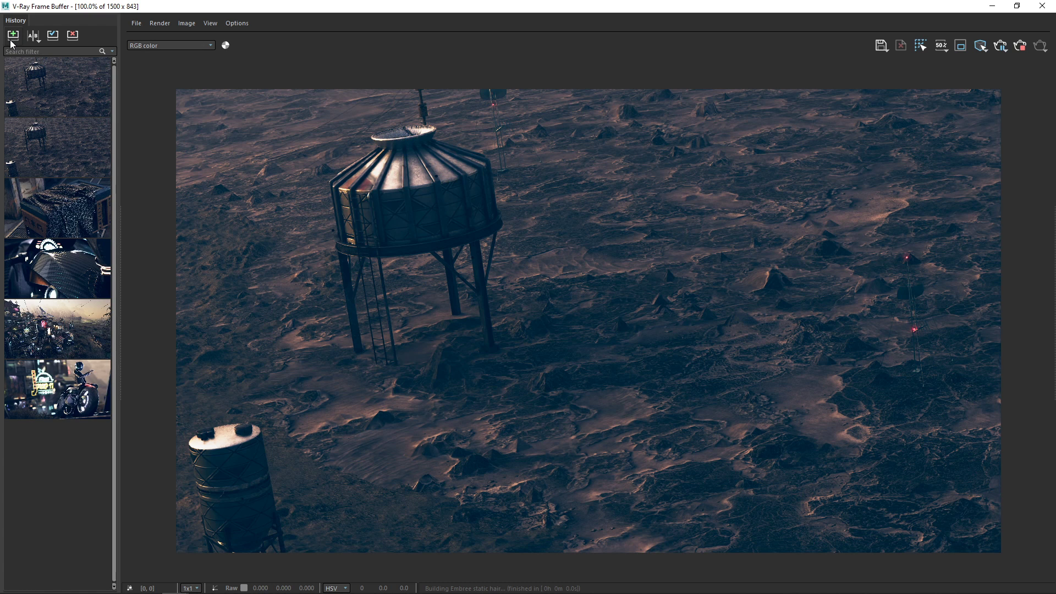
click(33, 35)
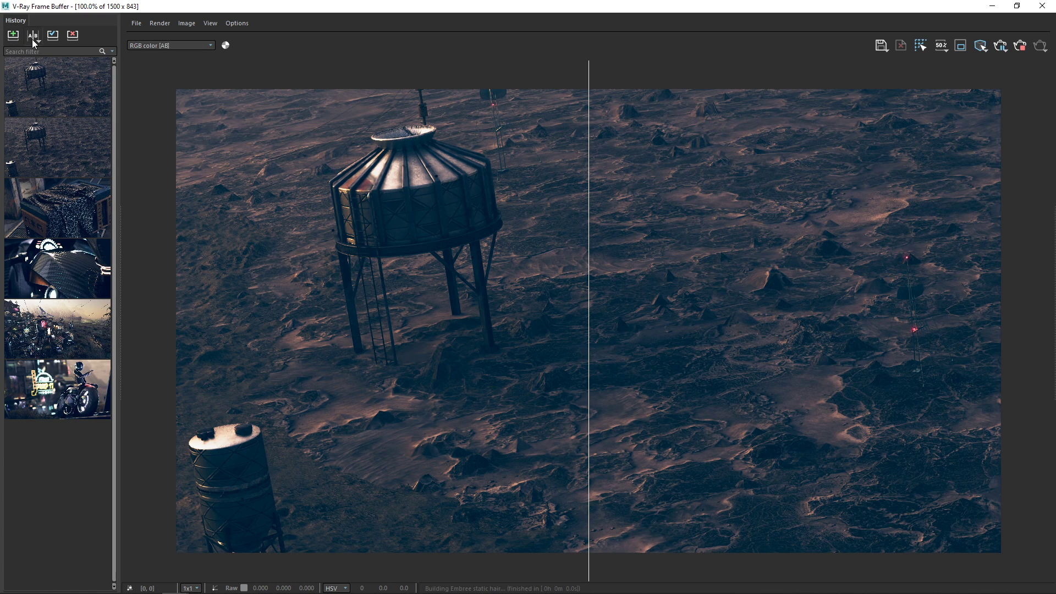
click(88, 149)
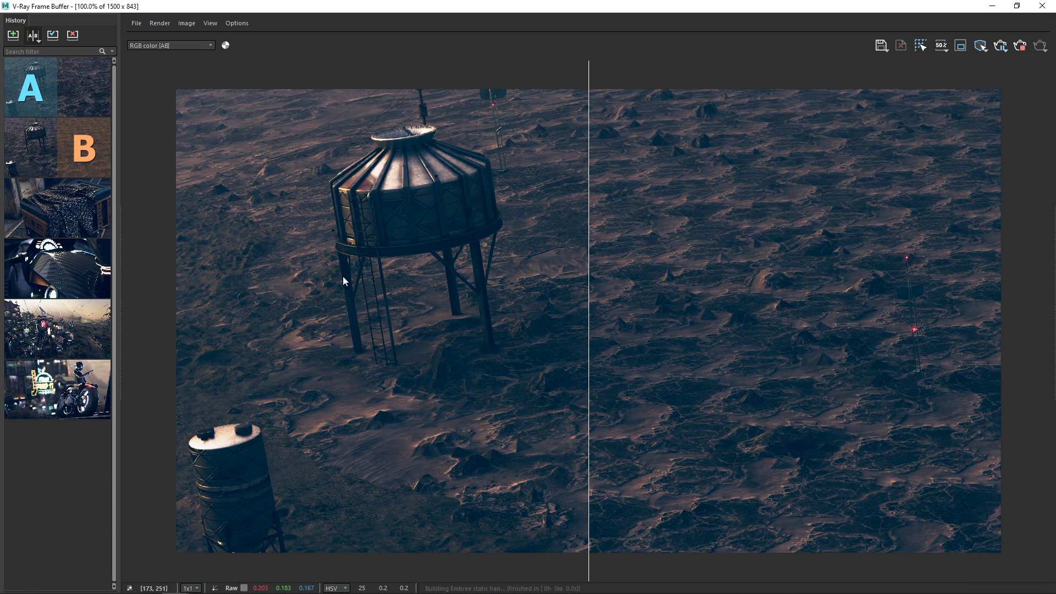
drag(588, 490, 1010, 486)
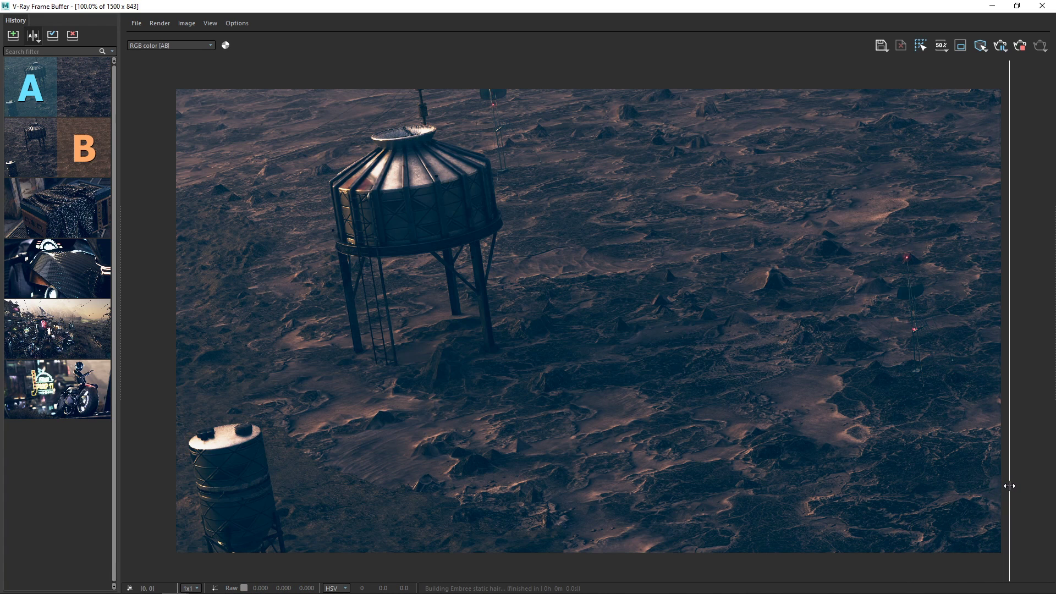
click(32, 39)
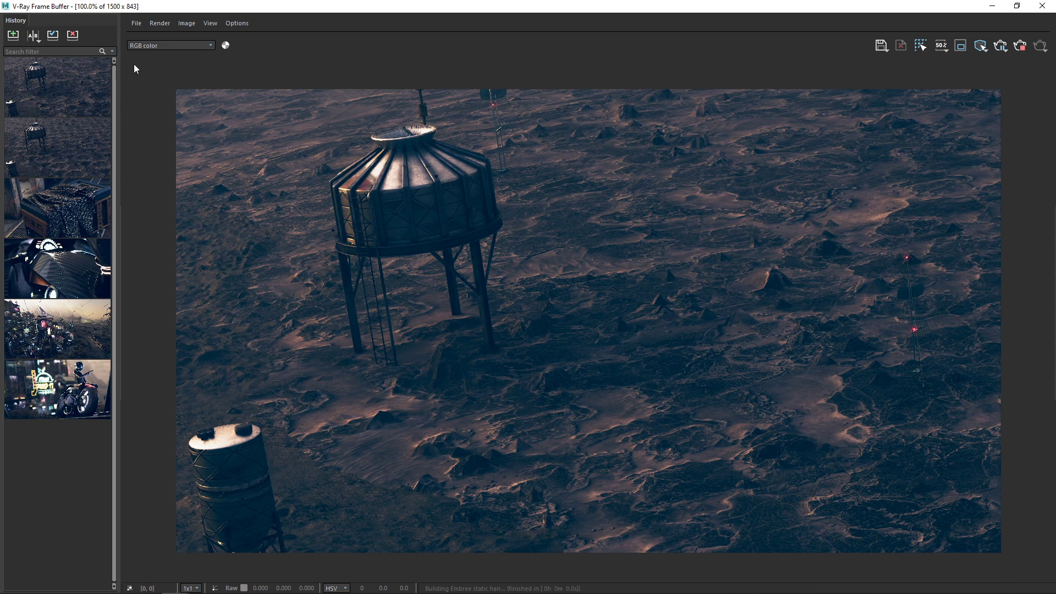
Stop the interactive render and look through the _05_Render_Cam_MultiSub_Dirt camera with the Outliner hidden
click(1025, 51)
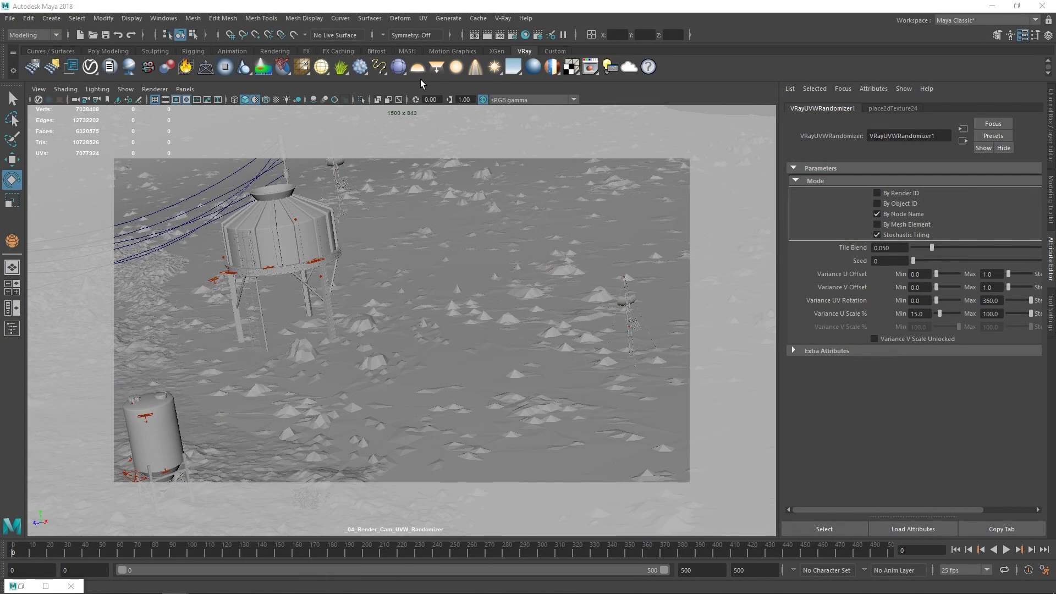
click(12, 328)
middle_drag(107, 211, 354, 246)
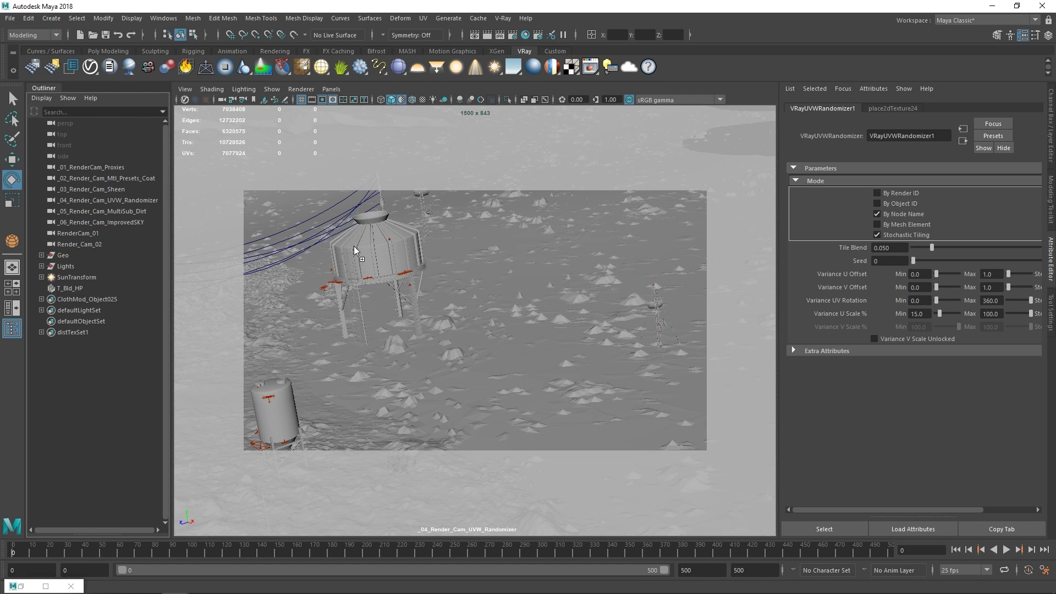
click(10, 330)
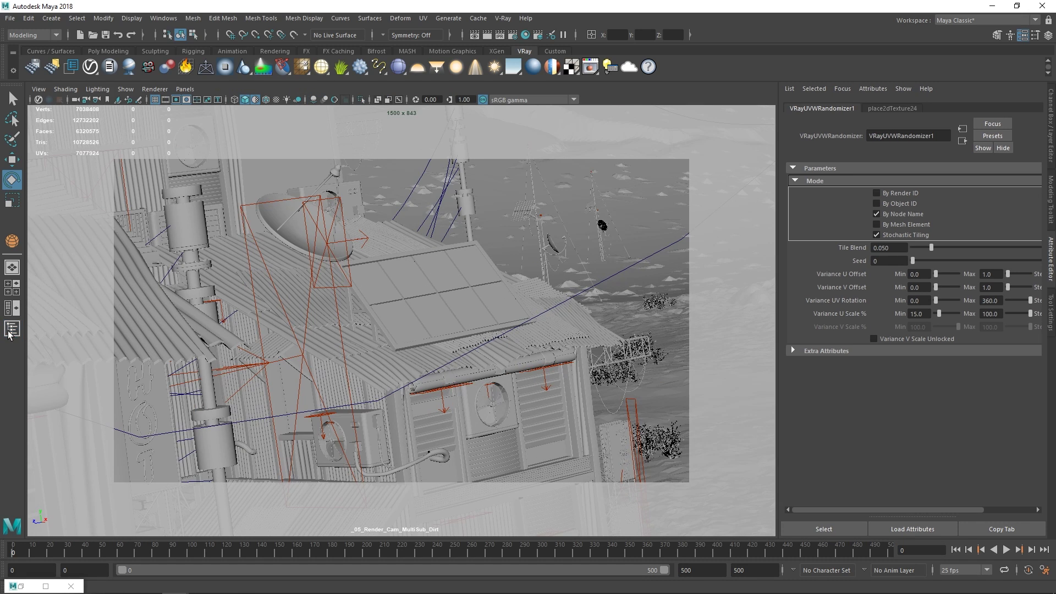
Hide the whole SolarPanel_02 object on the corrugated roof
click(434, 317)
key(Up)
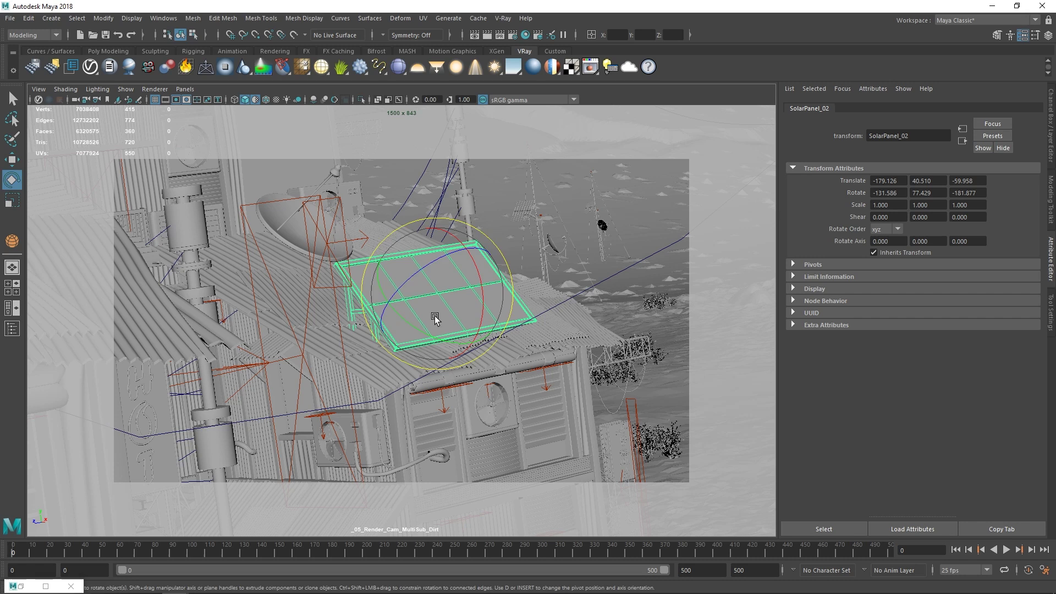
key(q)
key(ctrl+h)
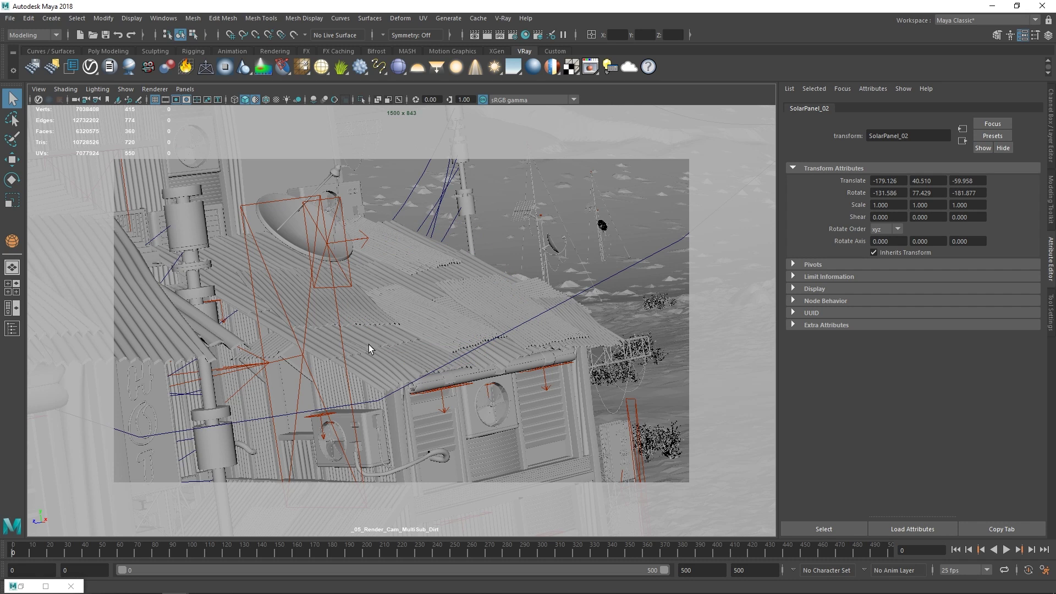
Restore the Hypershade window and display the Untitled_2 node graph
click(20, 587)
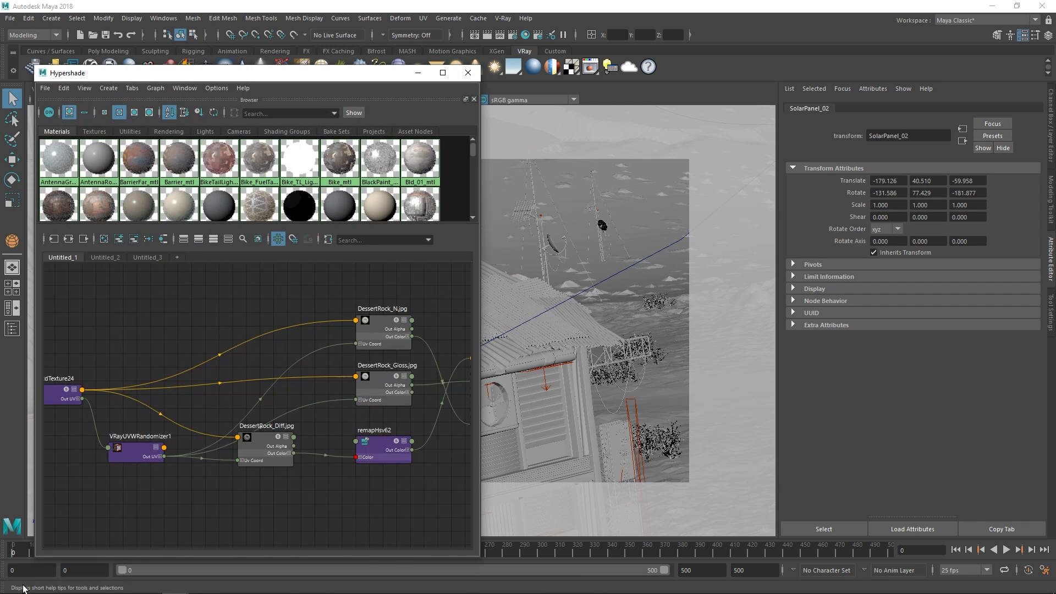
click(105, 257)
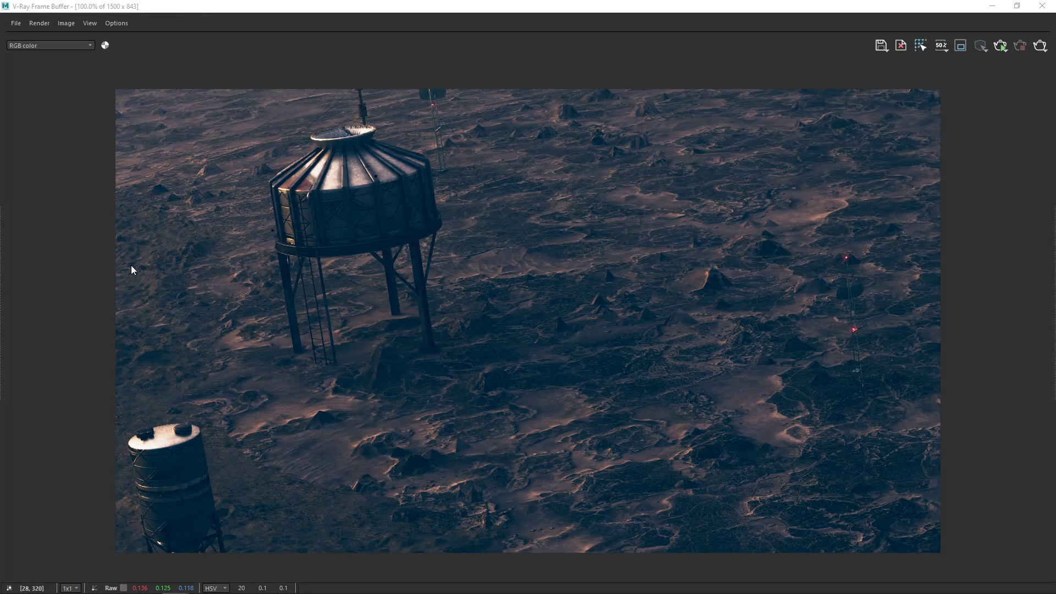
Start the interactive render from the _05_Render_Cam_MultiSub_Dirt camera
click(1000, 48)
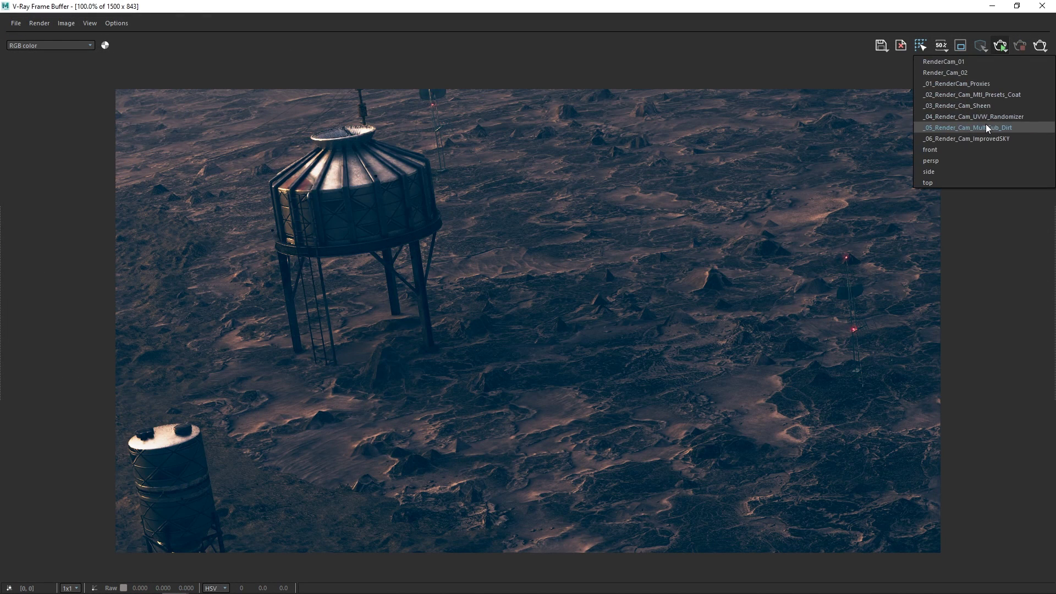
click(957, 128)
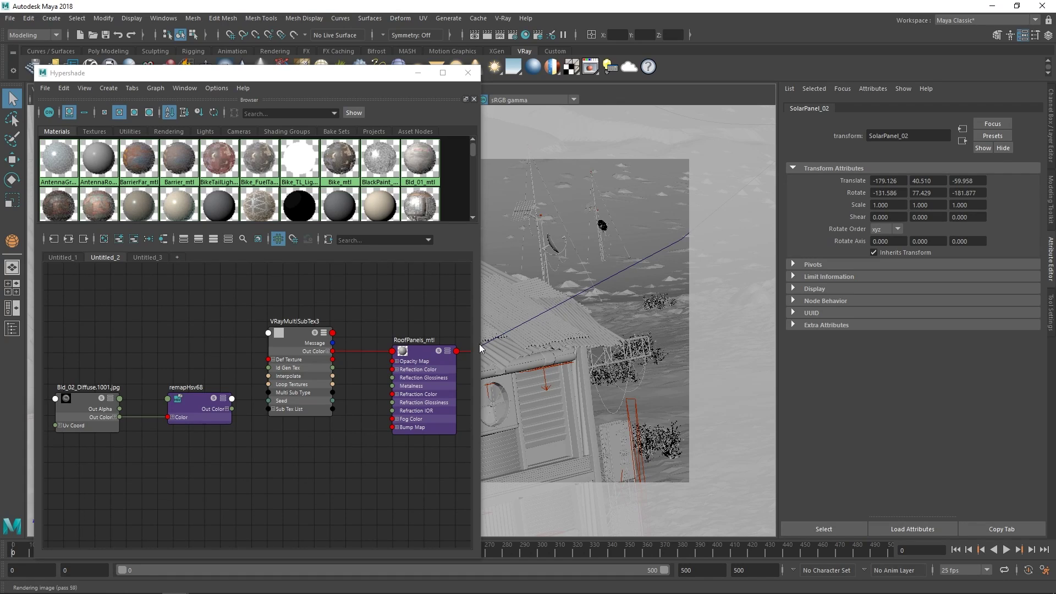
Set VRayMultiSubTex3 to get its ID from Random by node name and add a texture list item with a light tan color
click(298, 334)
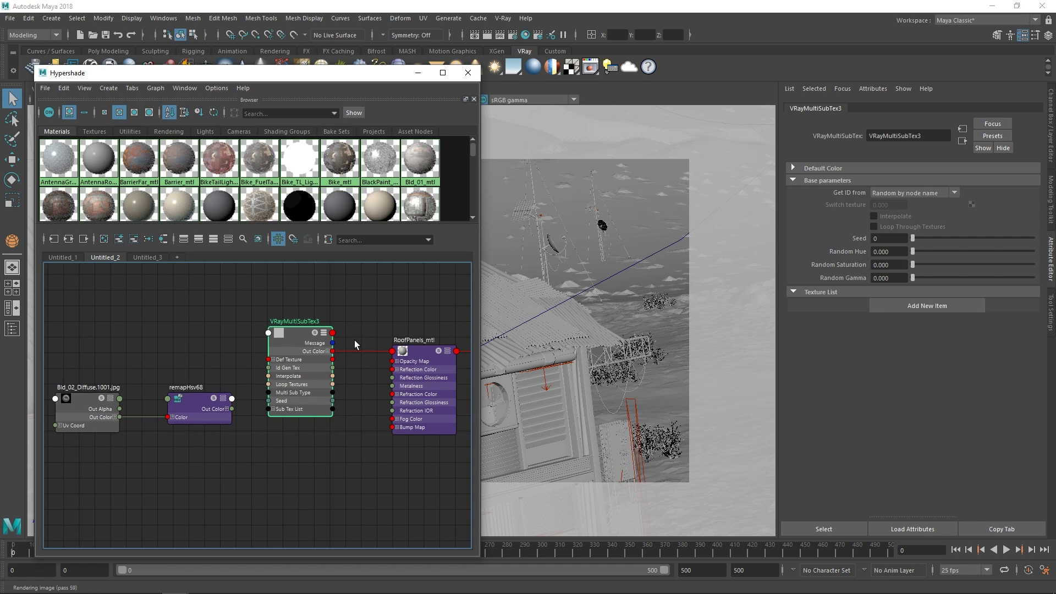
click(955, 192)
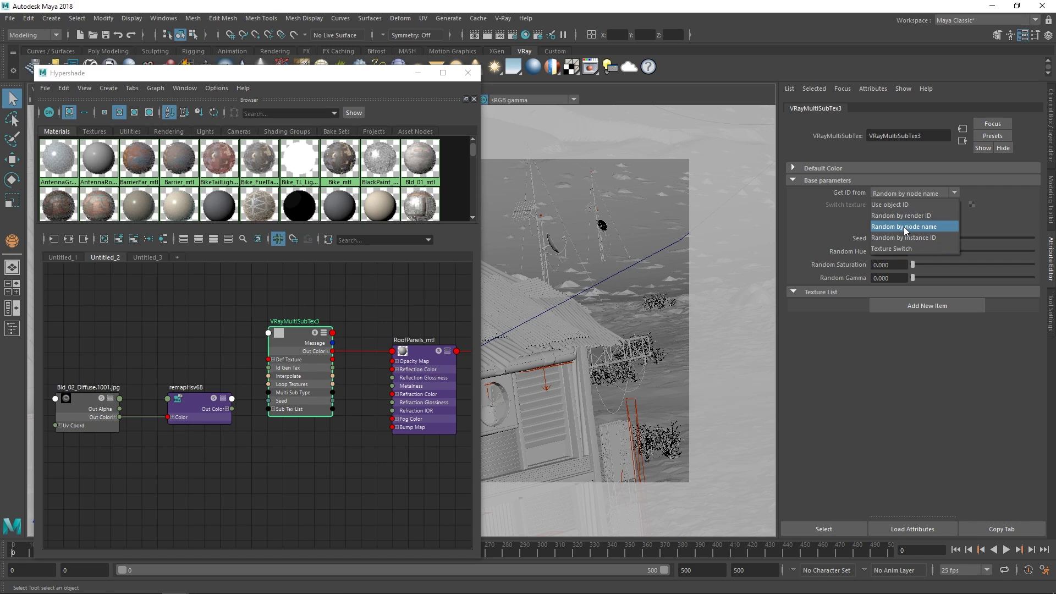
click(955, 226)
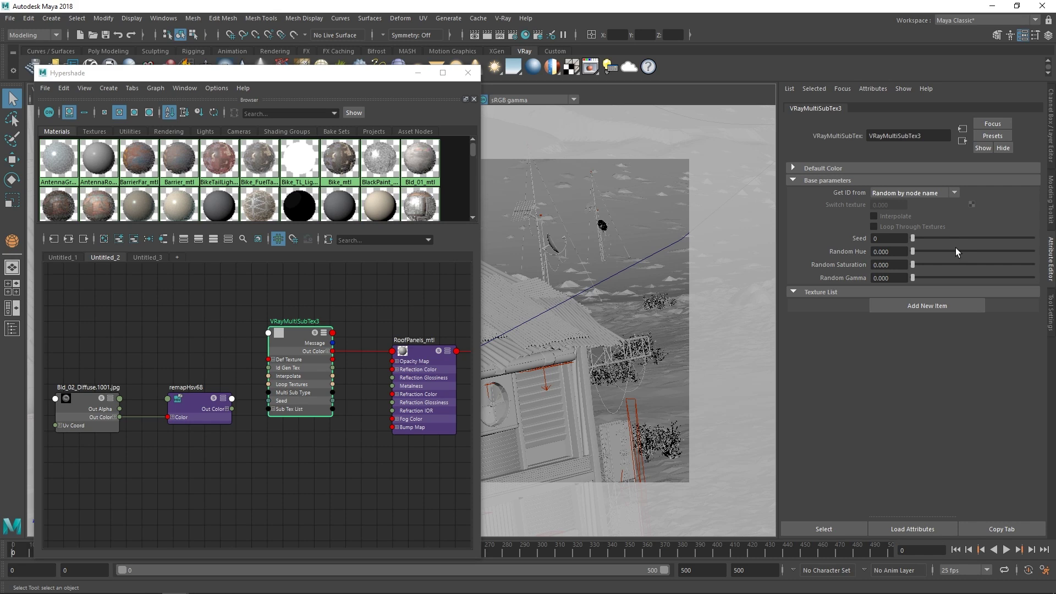
click(952, 310)
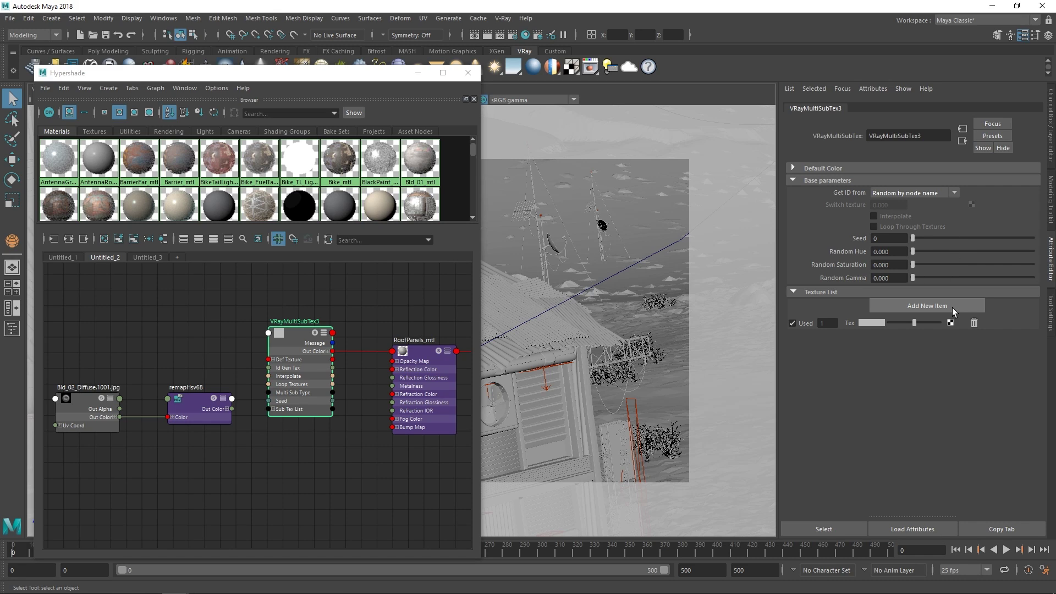
click(869, 323)
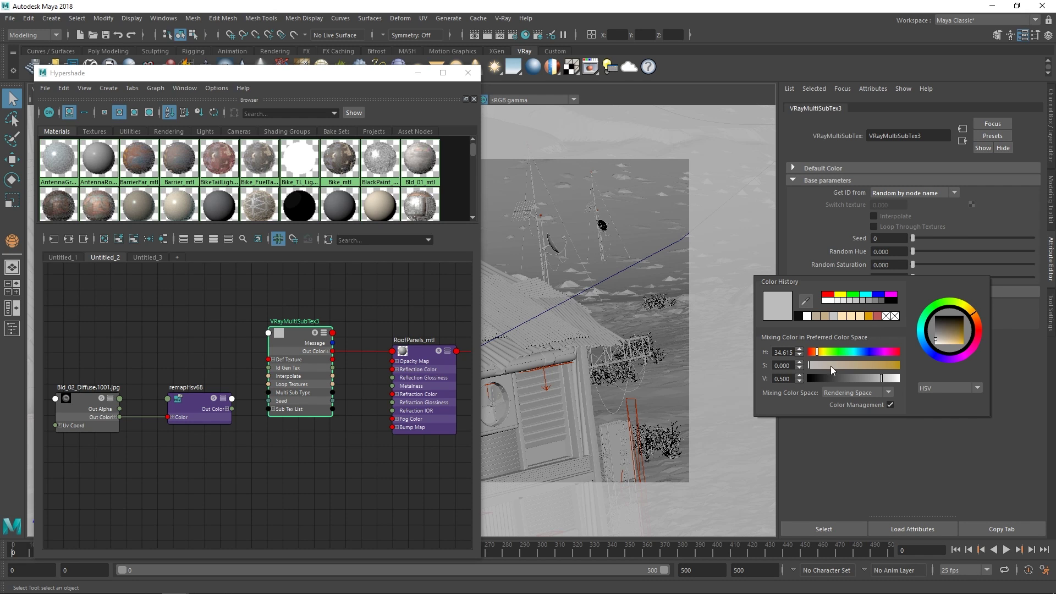
drag(848, 365, 852, 364)
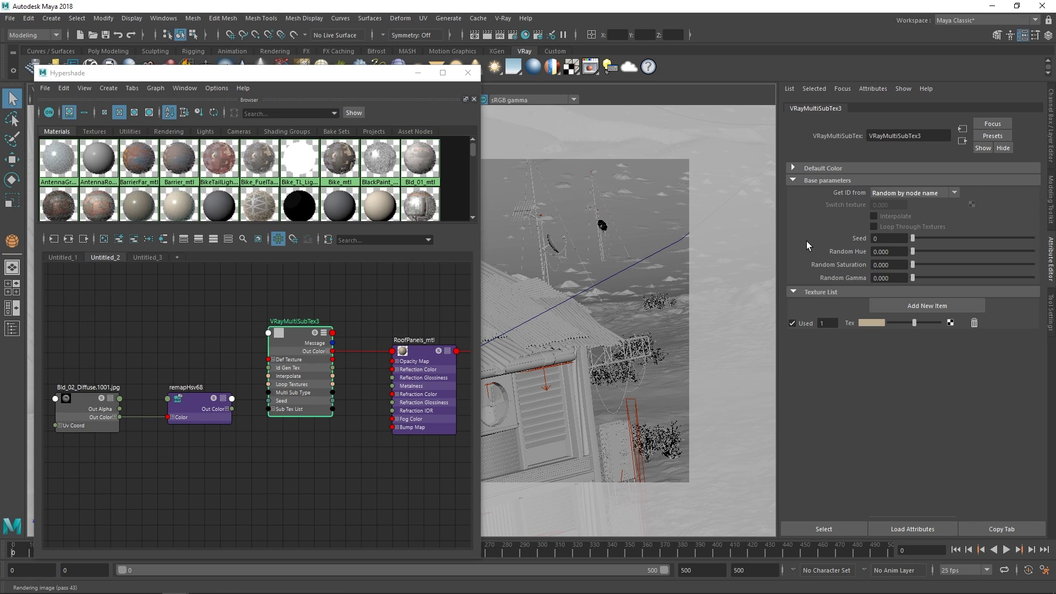
Set Random Hue to 0.147, Random Saturation to 0.244 and Random Gamma to 0.060, and connect remapHsv68 to the texture list item
click(924, 265)
drag(921, 278, 924, 280)
middle_drag(195, 398, 427, 423)
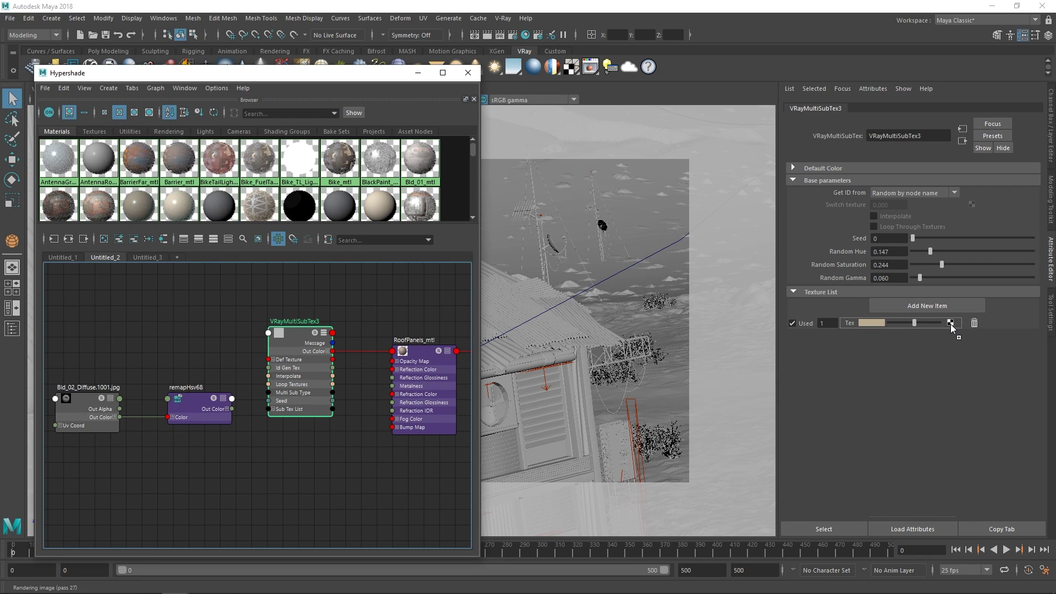
middle_drag(950, 325, 950, 324)
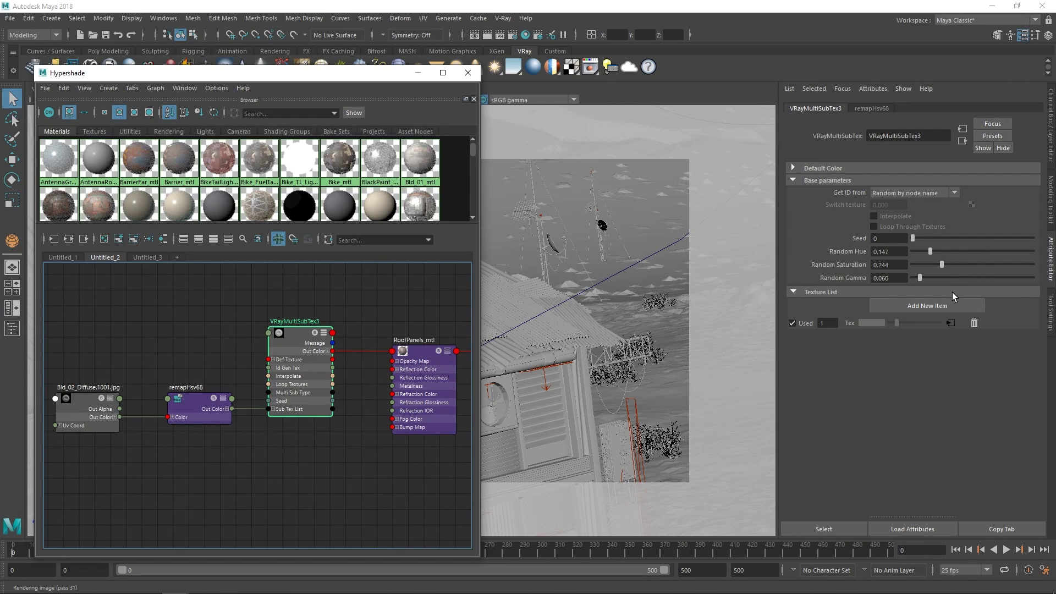
drag(929, 251, 912, 266)
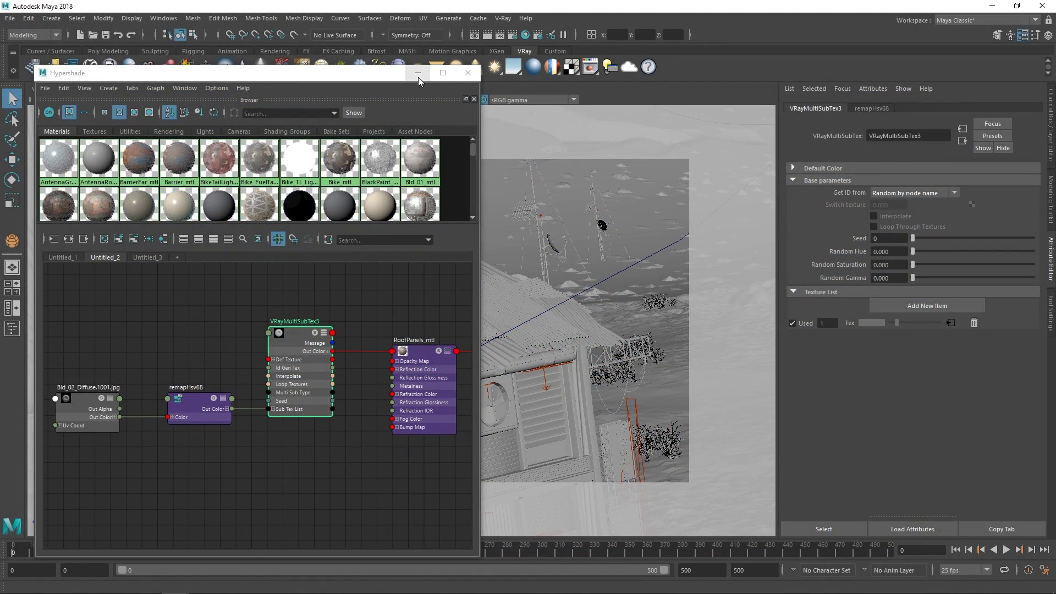
Unhide the SolarPanel_02 object in the Geo group, with the Hypershade minimized and the Outliner hidden again
click(418, 77)
click(12, 329)
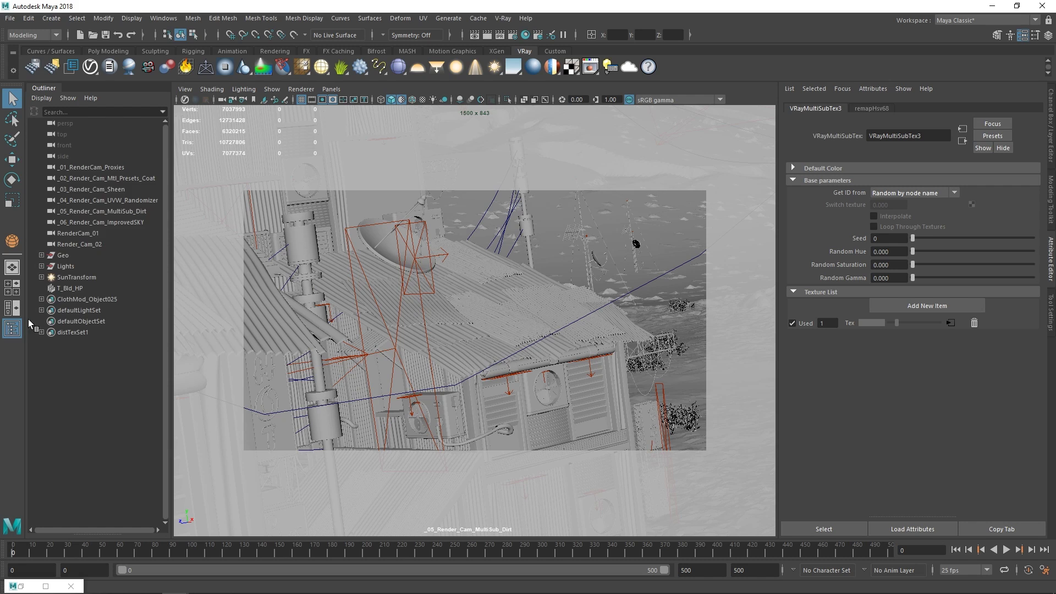
click(41, 256)
scroll(86, 363, down, 3)
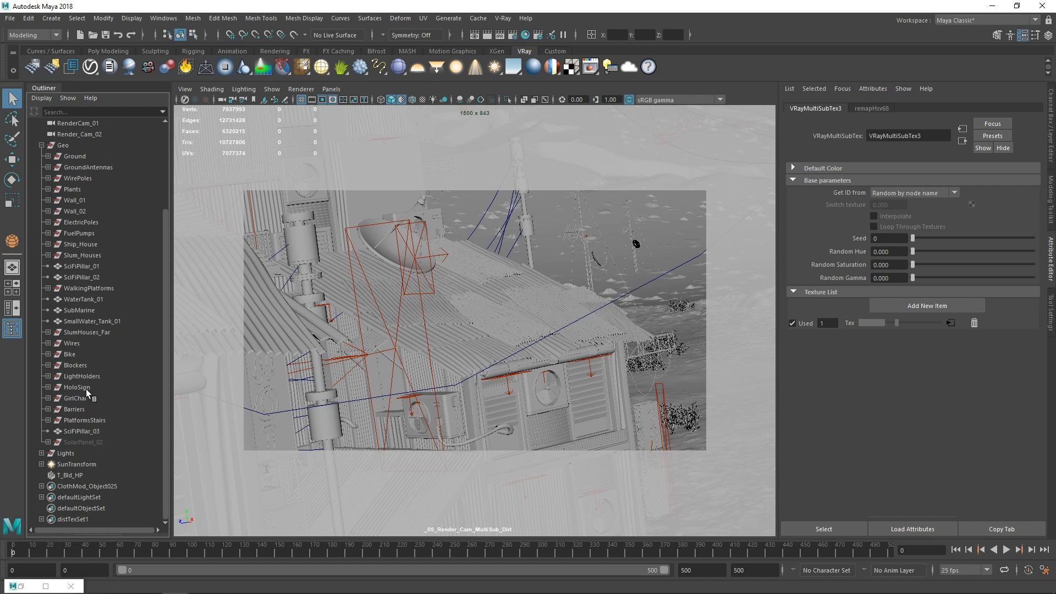
click(92, 443)
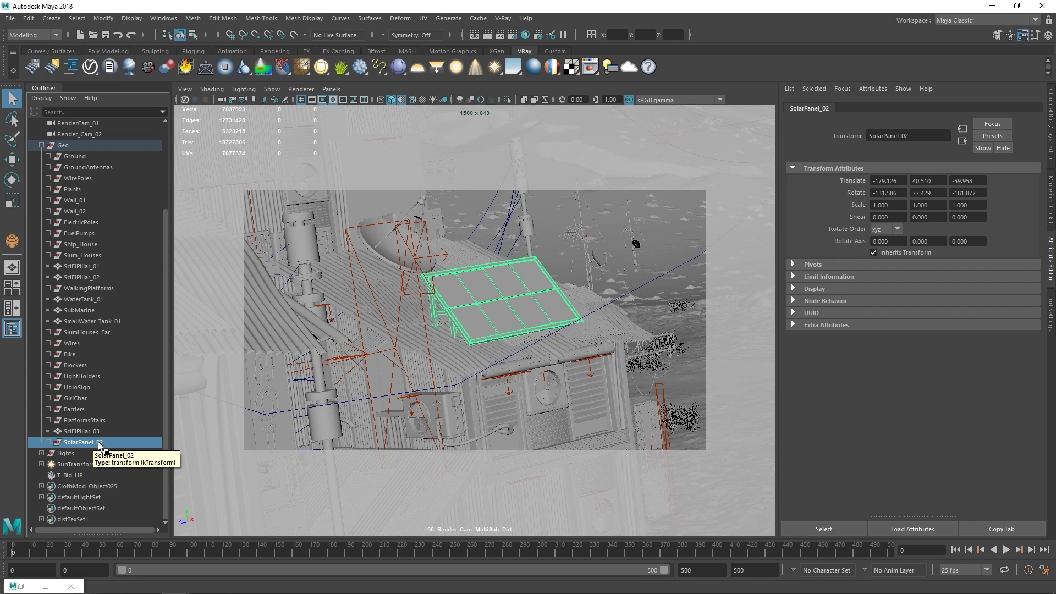
click(12, 333)
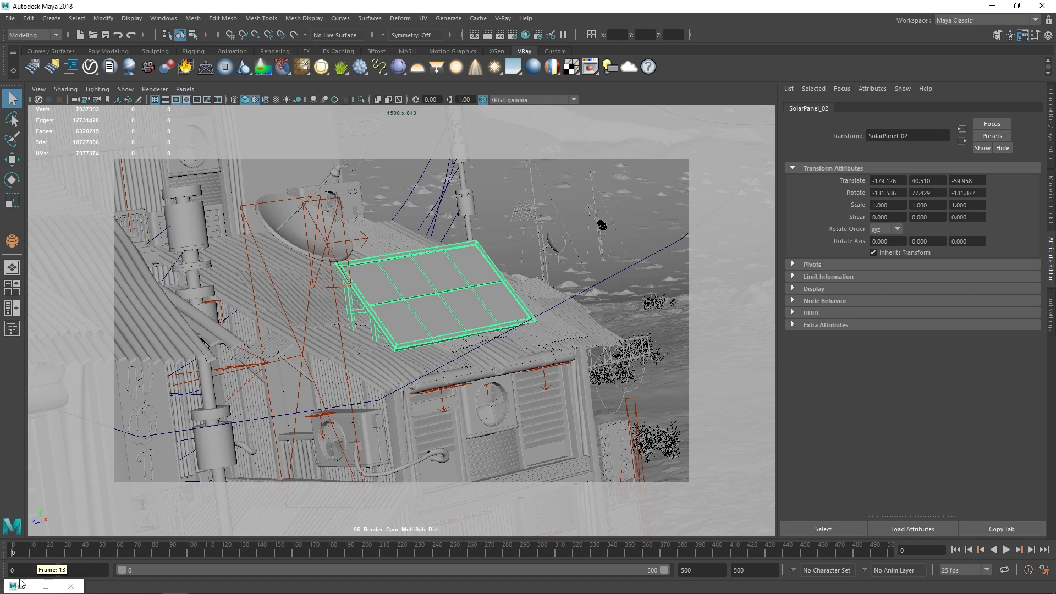
Set VRayDirt4 in the Untitled_3 graph to Inner occlusion with Inner Streaks enabled, and try a positive Directional Bias X
click(45, 586)
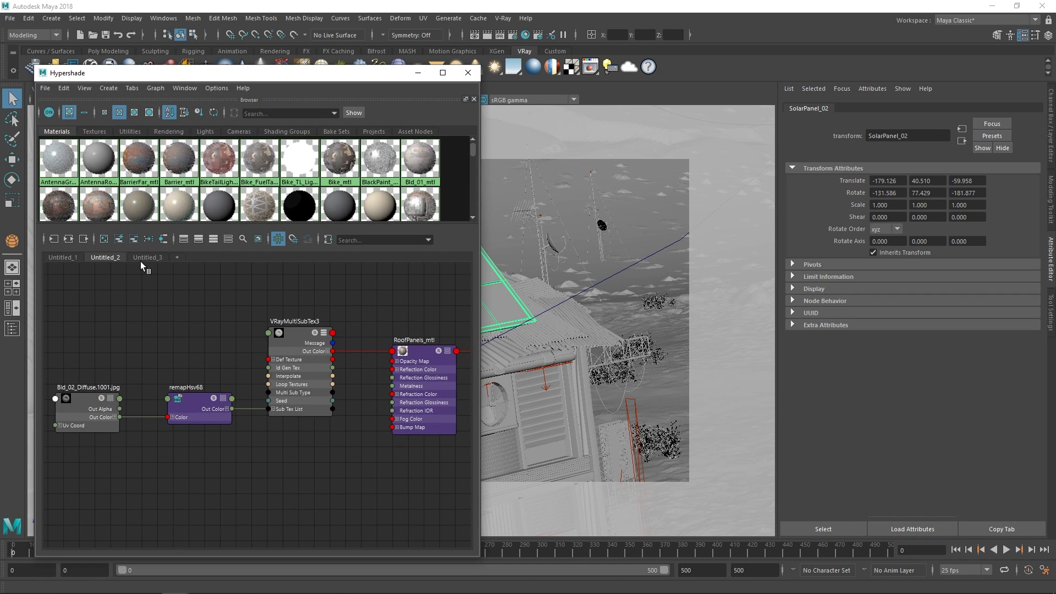
click(147, 257)
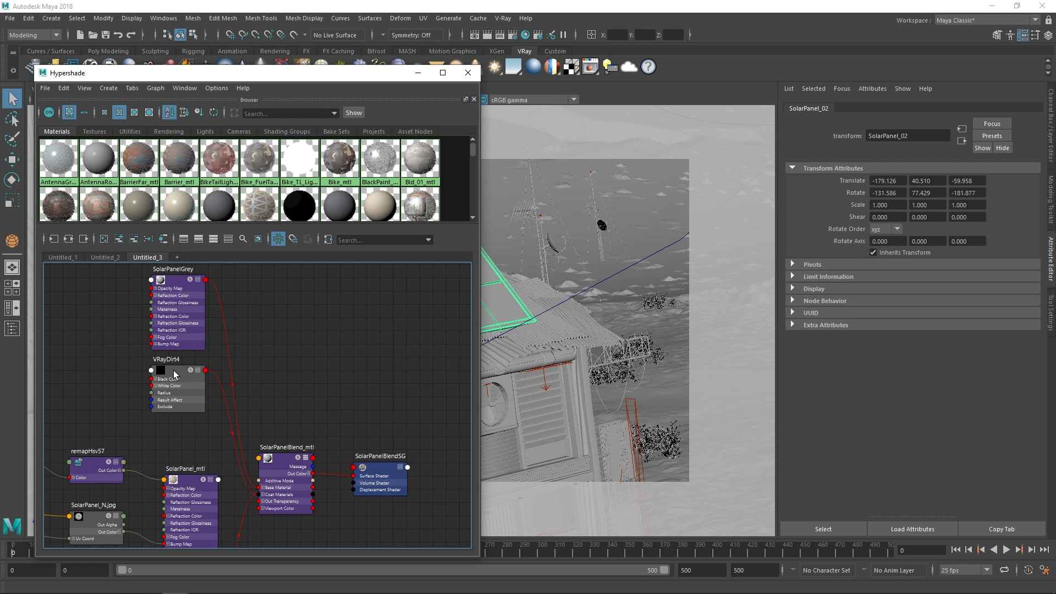
click(175, 371)
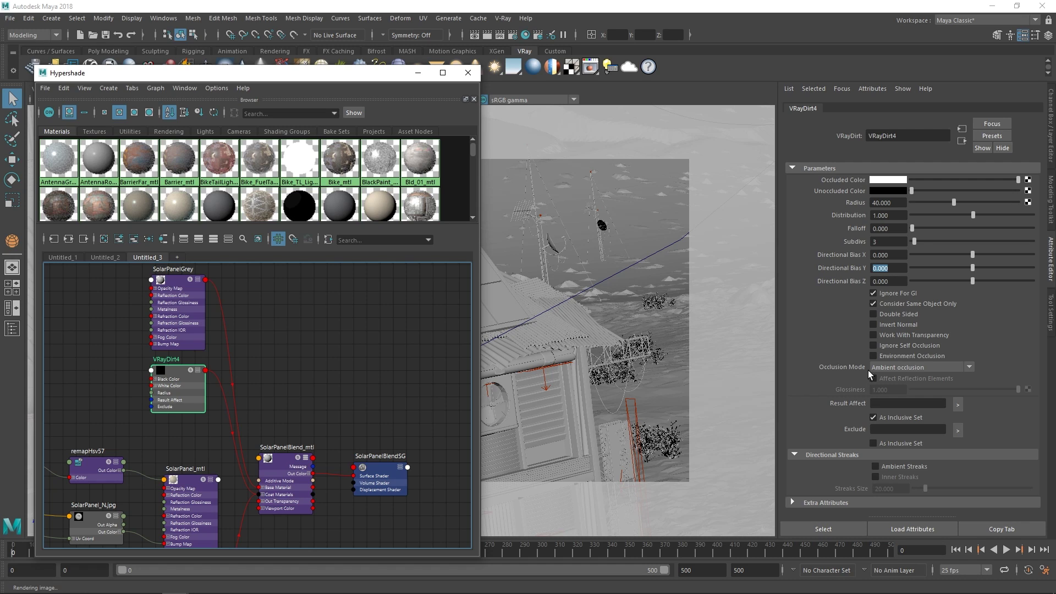
click(950, 367)
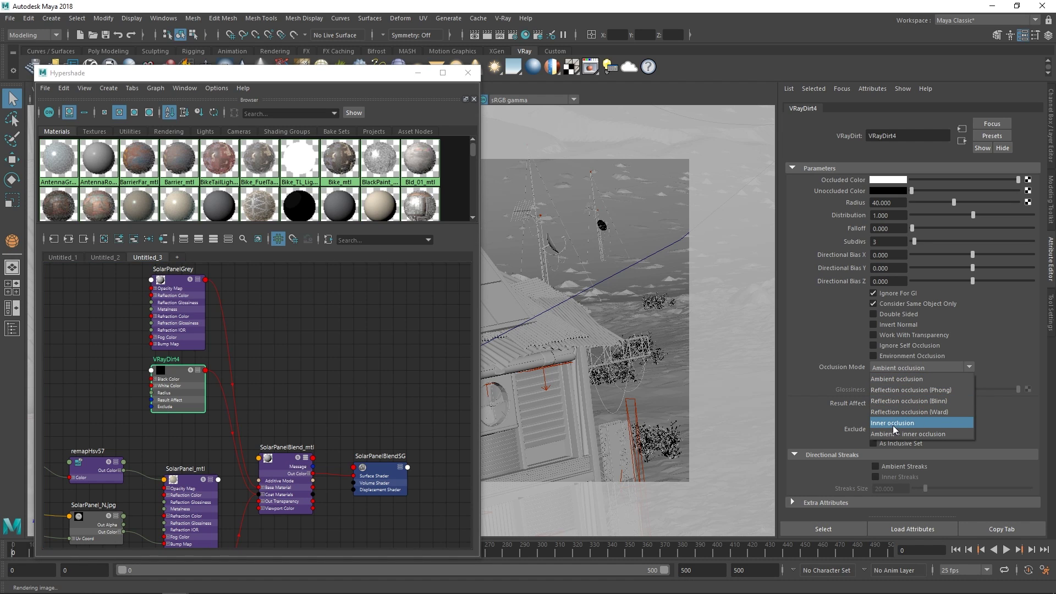
click(922, 423)
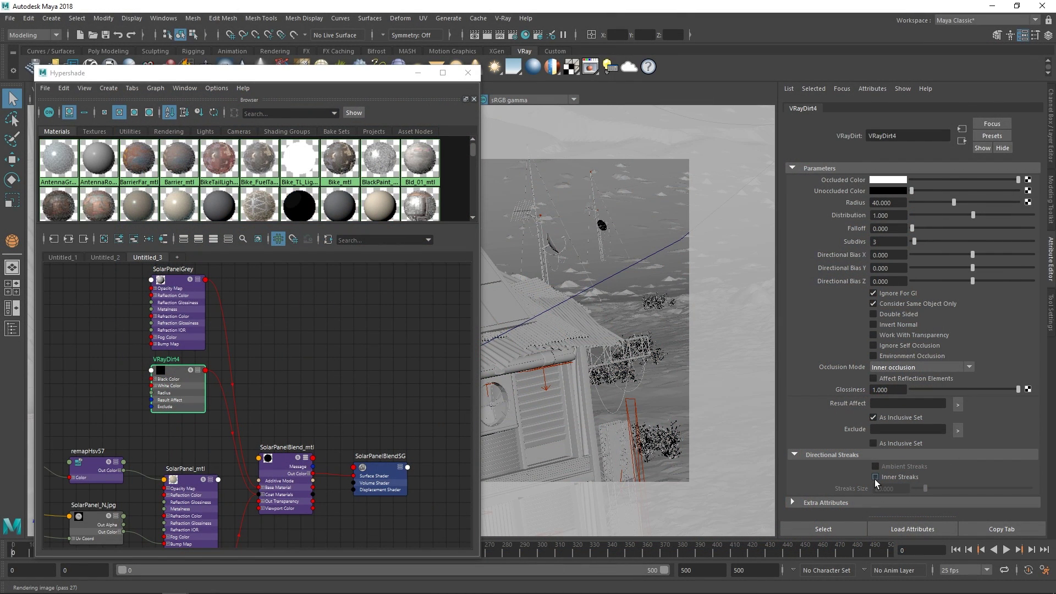
click(875, 478)
drag(973, 255, 1024, 256)
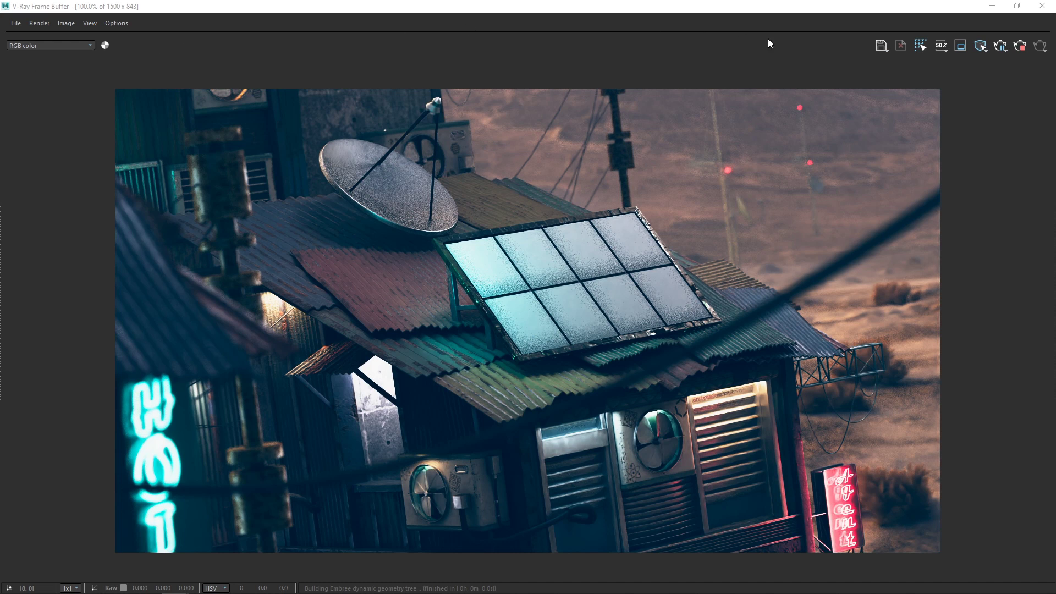
Restrict the interactive render to a region around the solar panel and enlarge the view to 200%
click(962, 49)
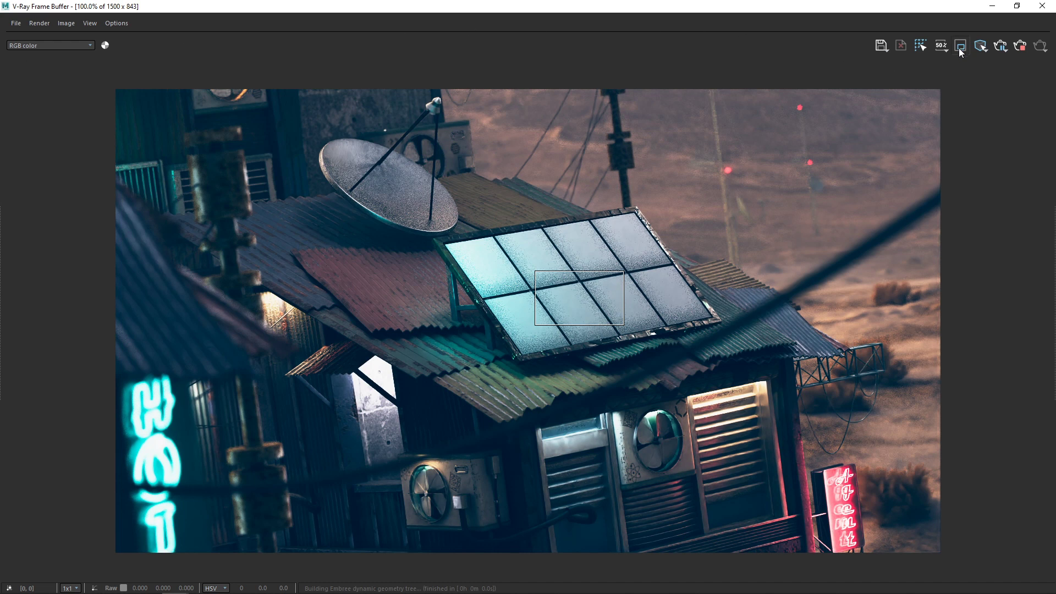
drag(430, 212, 734, 362)
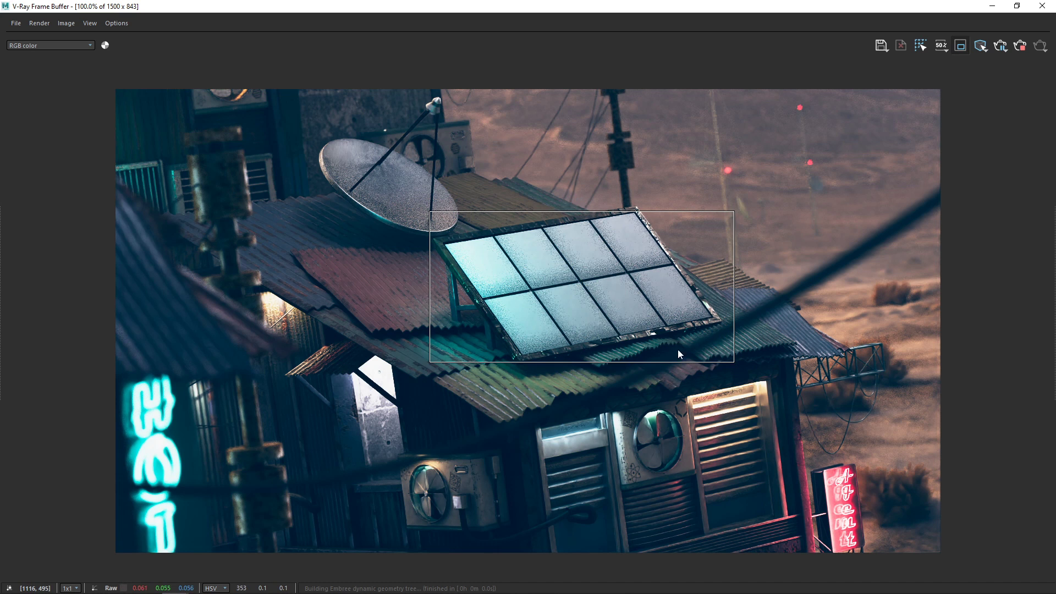
scroll(581, 306, up, 2)
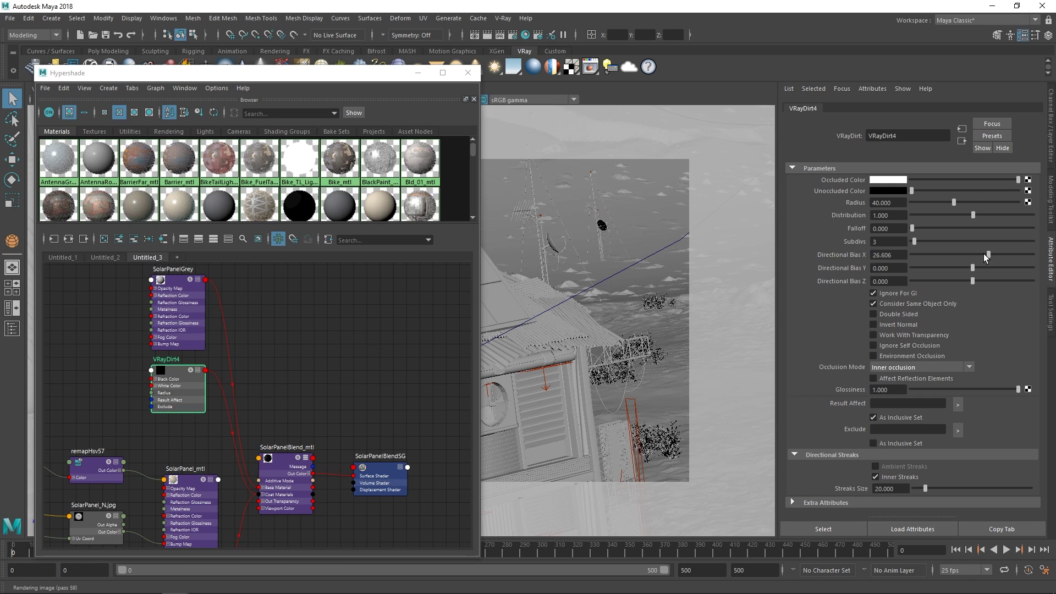
Set VRayDirt4's Directional Bias X to 0, Directional Bias Y to 10.092 and Radius to 30.729
mouse_move(984, 253)
mouse_down()
mouse_move(972, 255)
mouse_move(978, 272)
mouse_up()
drag(953, 203, 933, 202)
drag(931, 201, 943, 202)
Try a Streaks Size of 50 on VRayDirt4 and set it back to 20
drag(903, 489, 856, 488)
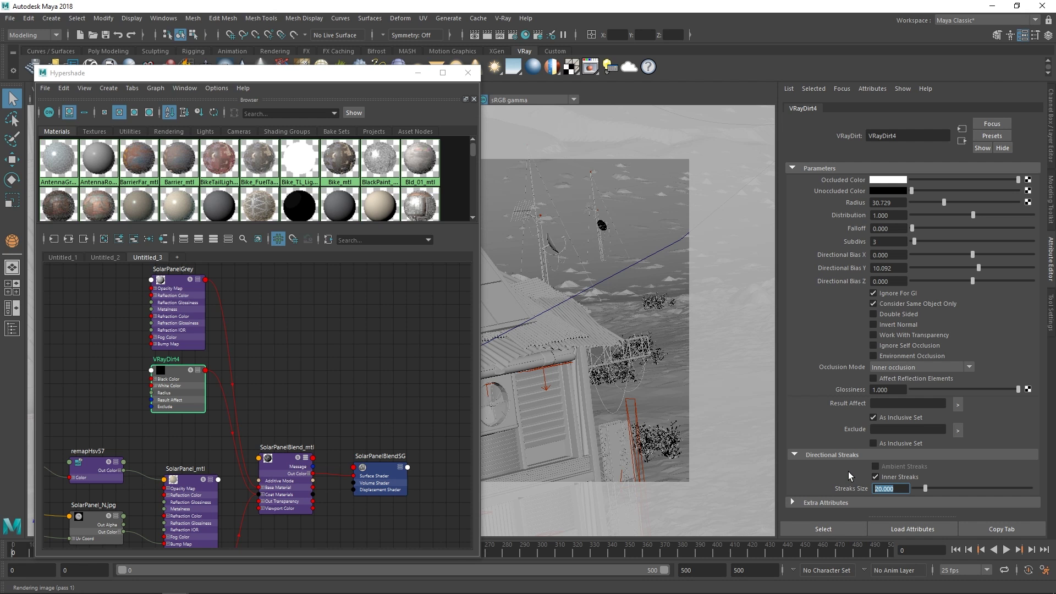
text(50)
key(Return)
text(20)
key(Return)
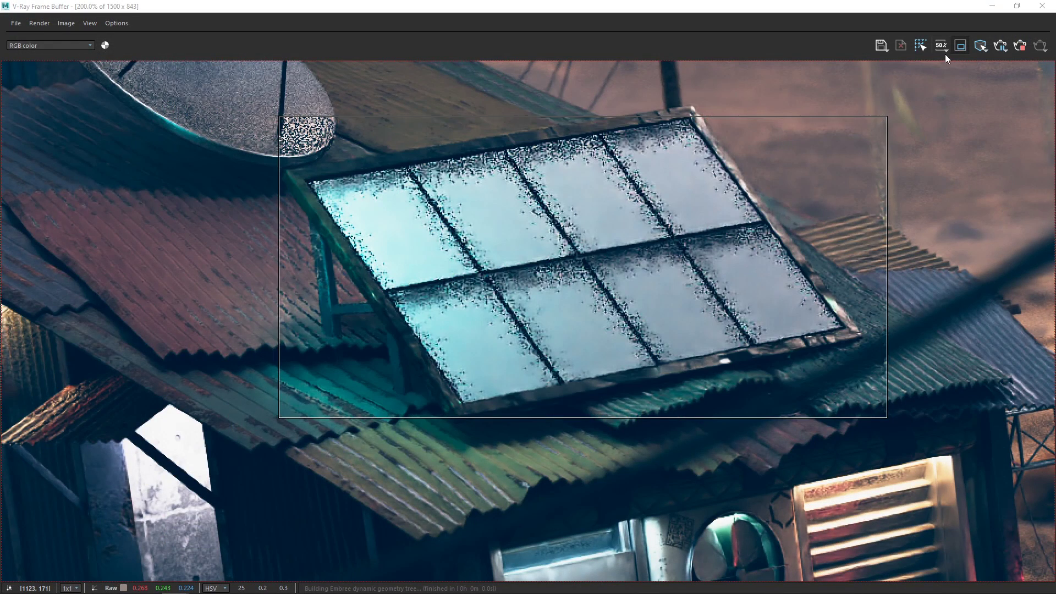
Turn off the region render, return the frame buffer to 100% zoom, and display the SolarPanelBlend_mtl attributes
click(961, 49)
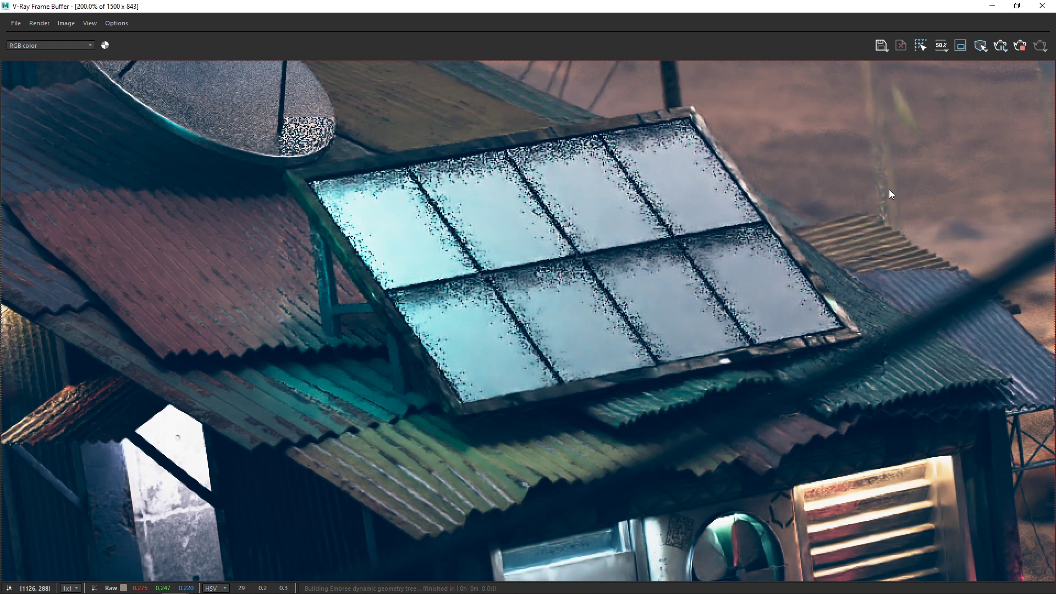
double_click(808, 248)
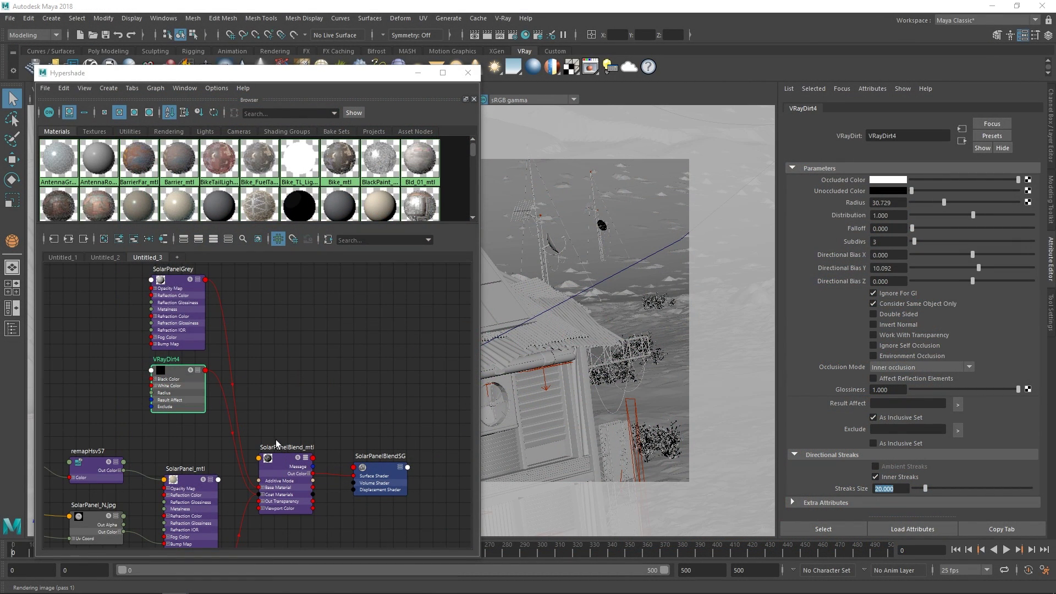
click(281, 457)
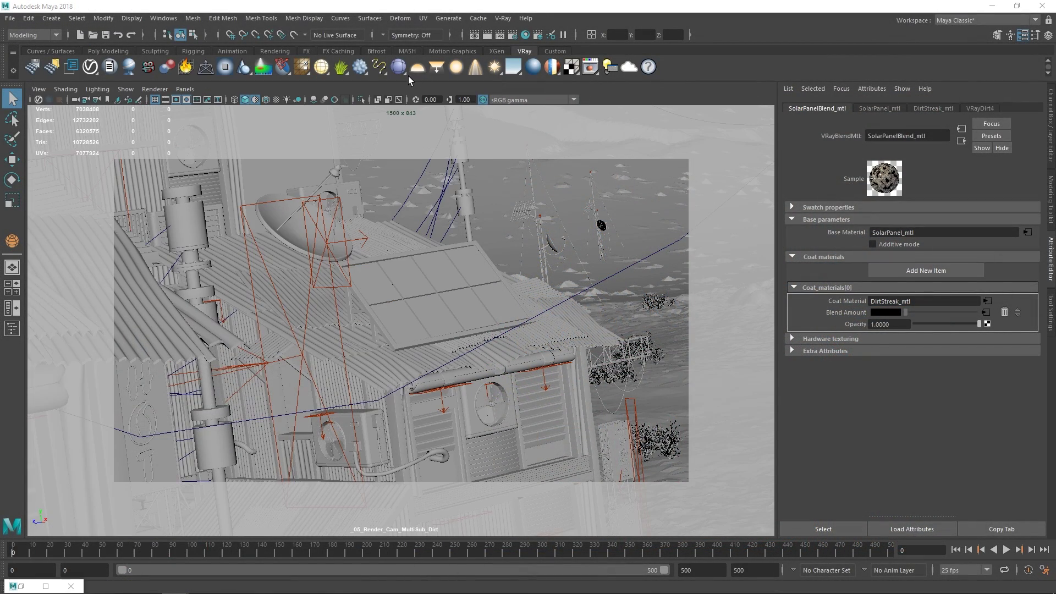
Look through the _06_Render_Cam_ImprovedSKY camera in the viewport, with the Outliner hidden again
click(12, 329)
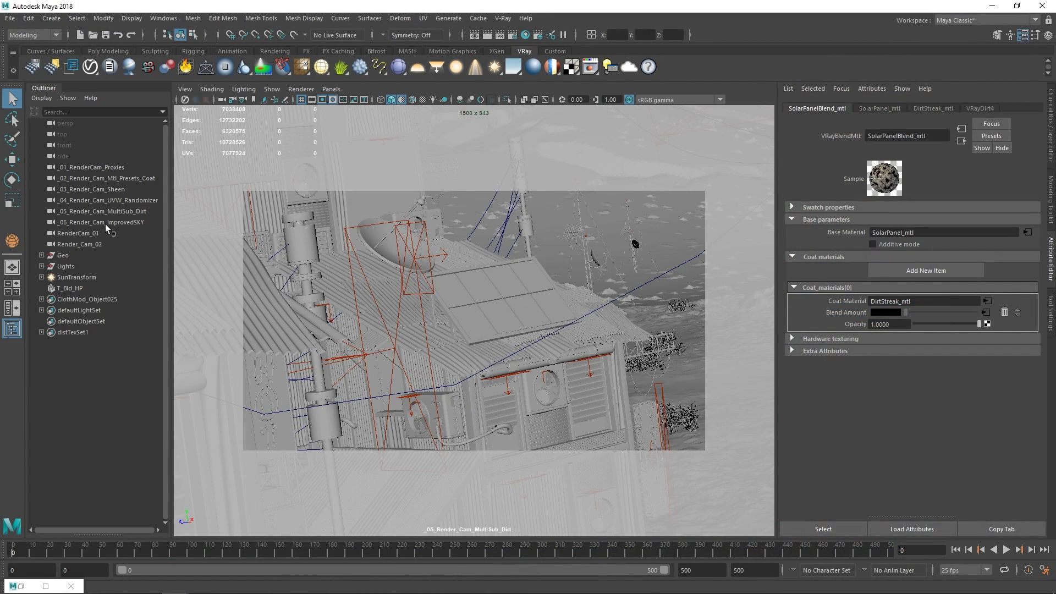
middle_drag(105, 224, 315, 252)
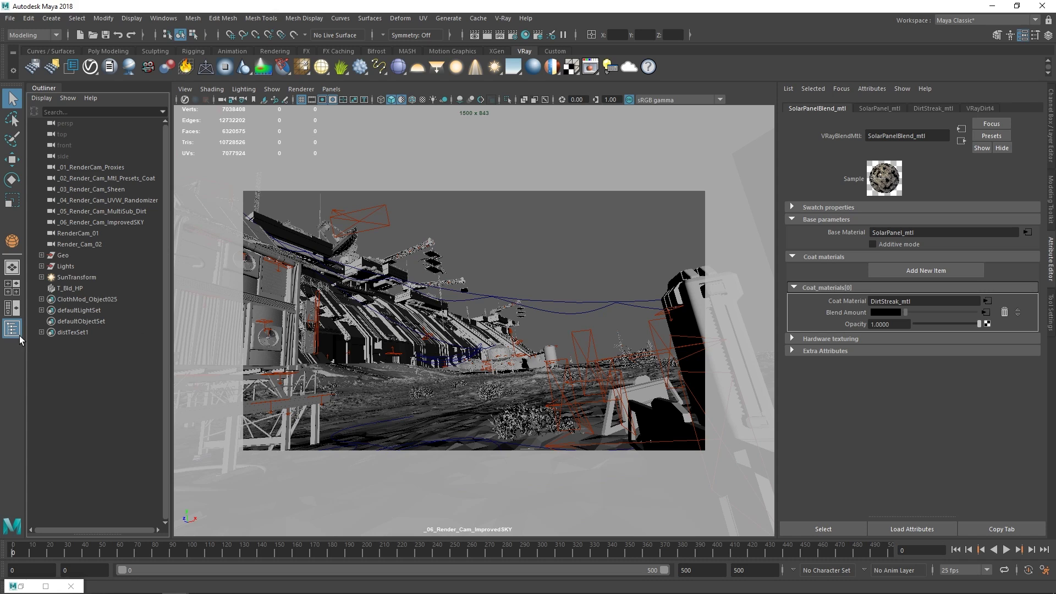
click(12, 329)
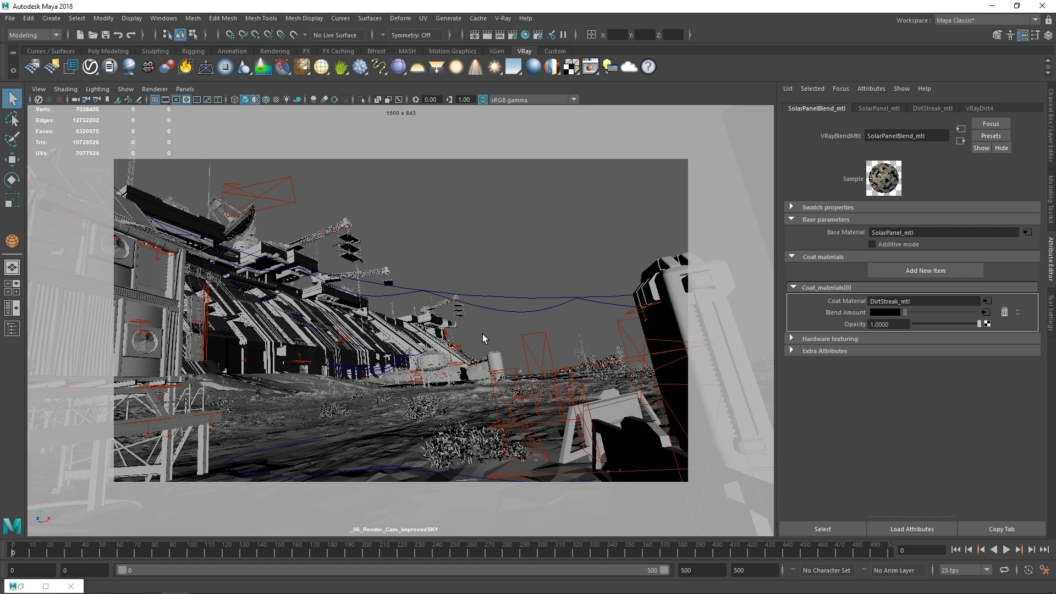
click(662, 553)
click(517, 282)
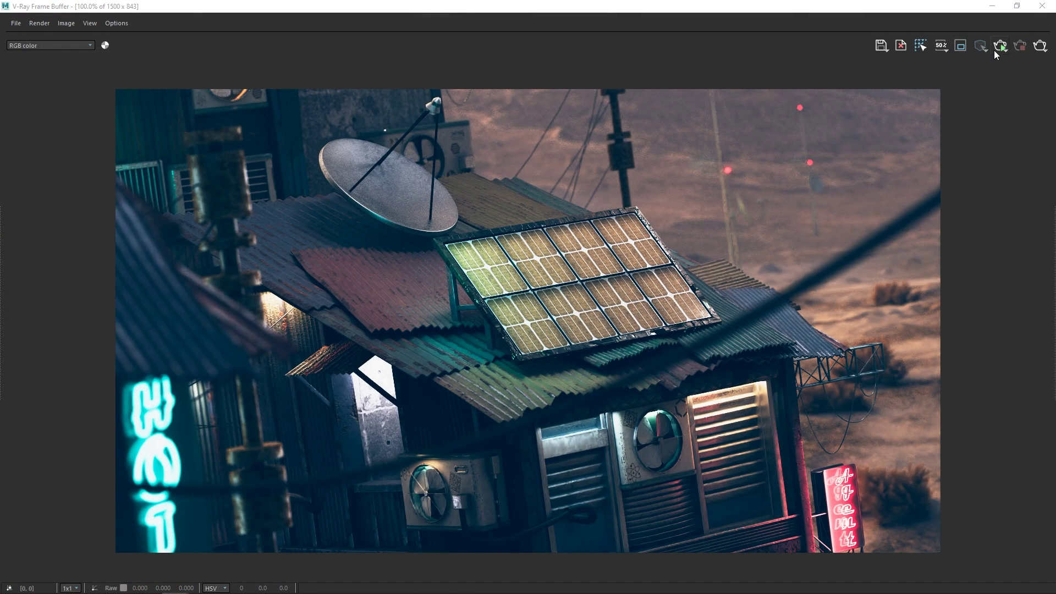
Start the interactive render from the _06_Render_Cam_ImprovedSKY camera
click(1002, 48)
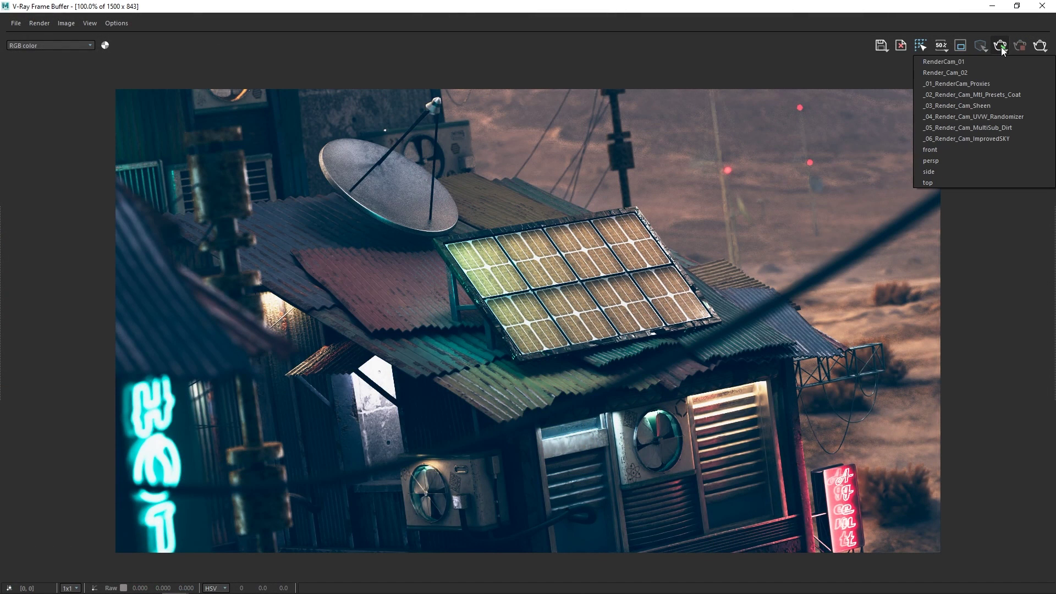
click(991, 137)
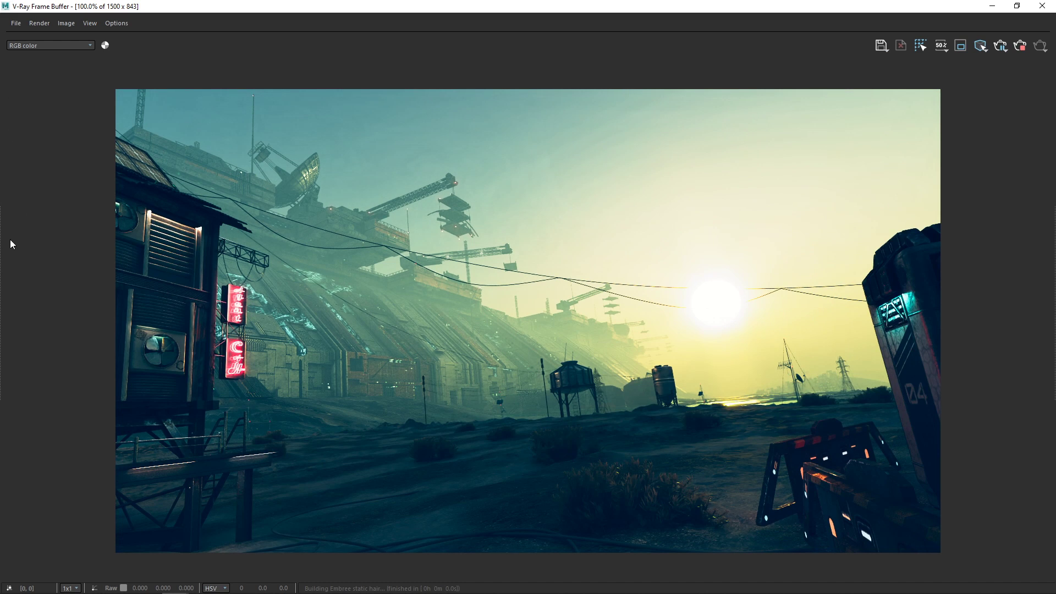
Show the frame buffer's render history and save the current daytime render to it
click(4, 267)
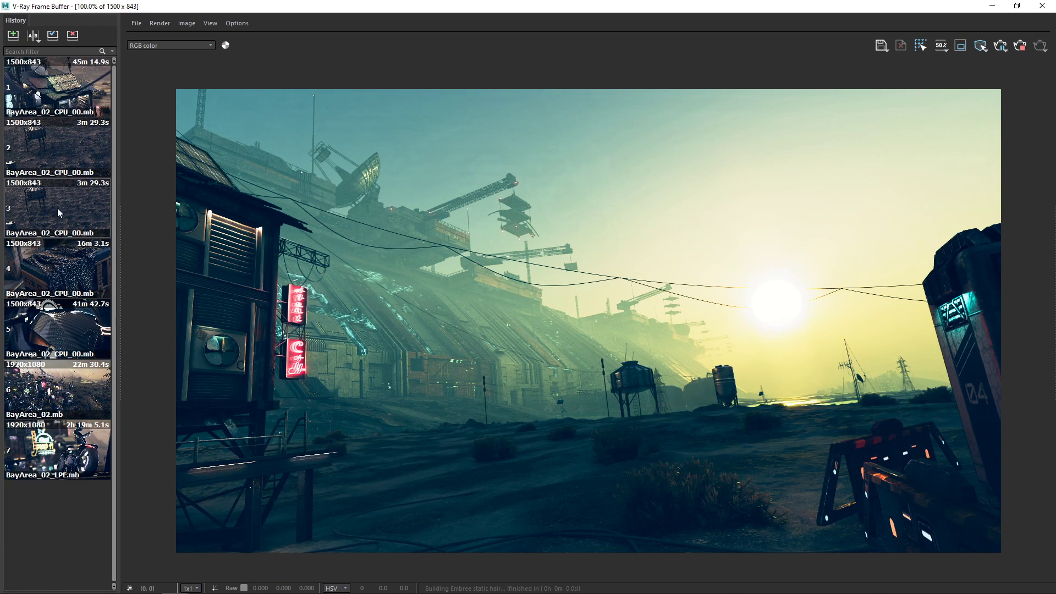
click(13, 36)
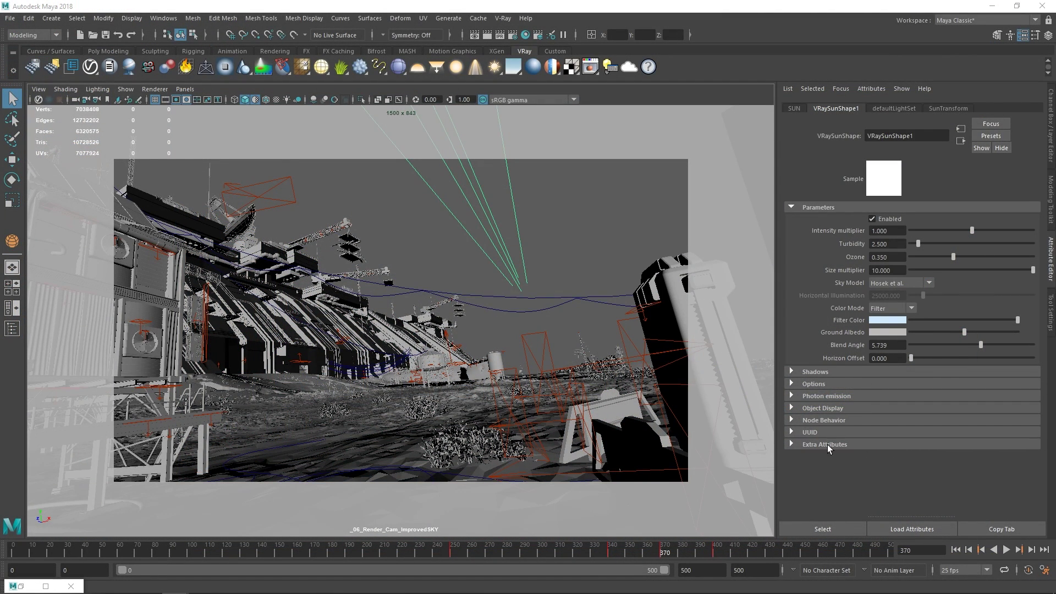
Go to frame 430 and save the resulting sunset render to the frame buffer history
click(769, 553)
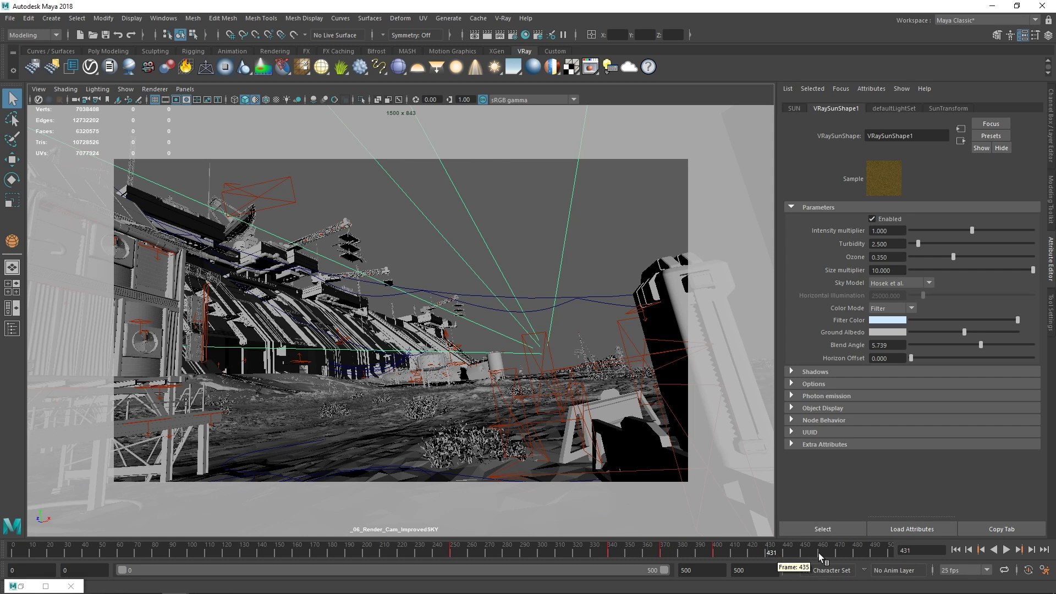
click(965, 549)
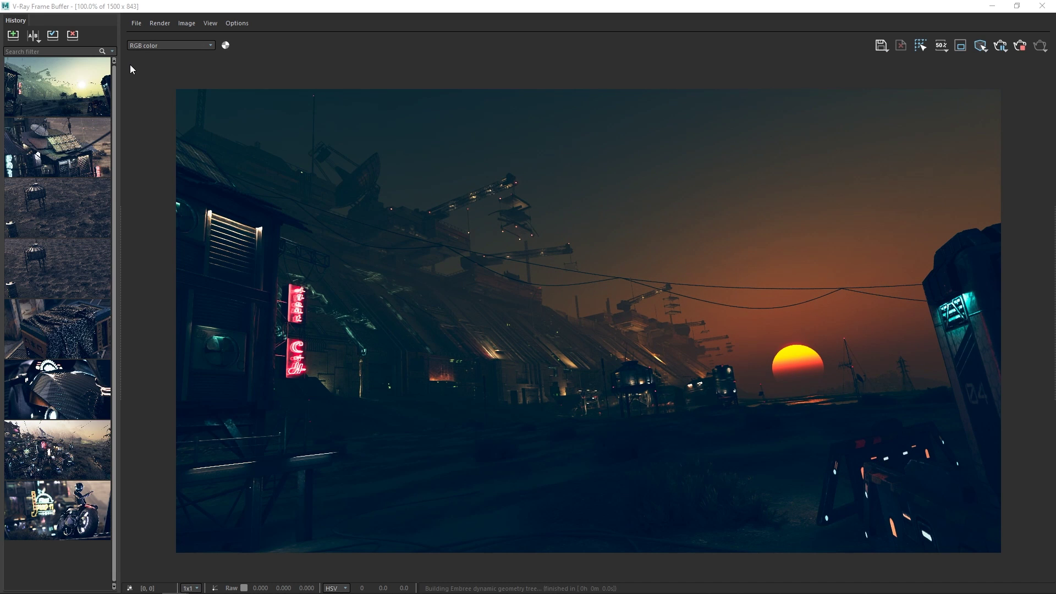
click(12, 40)
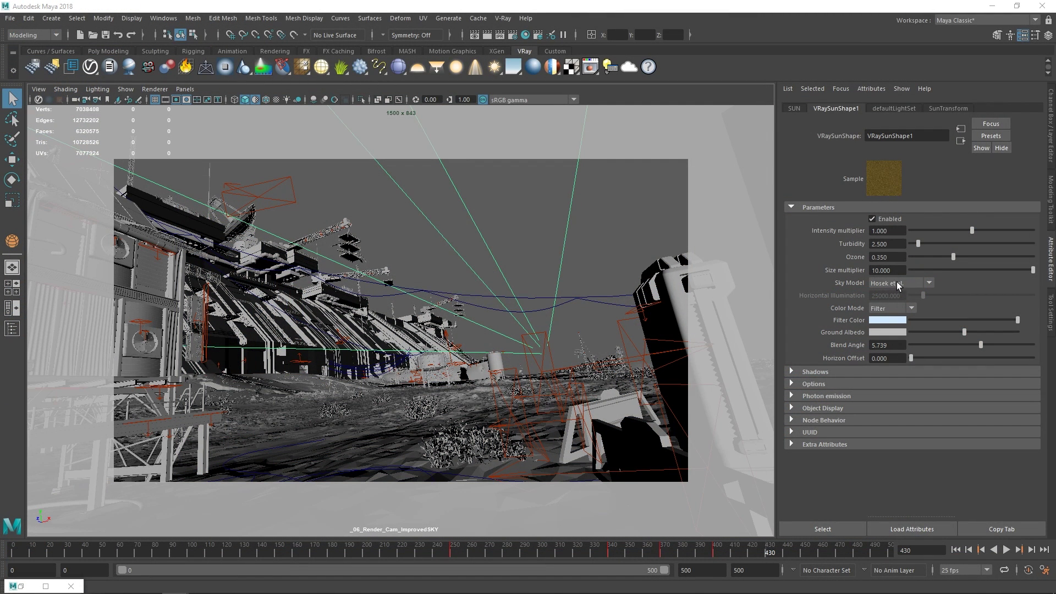
Set the sky model of VRaySunShape1 to Improved and save a render of frame 371 to the history
click(927, 285)
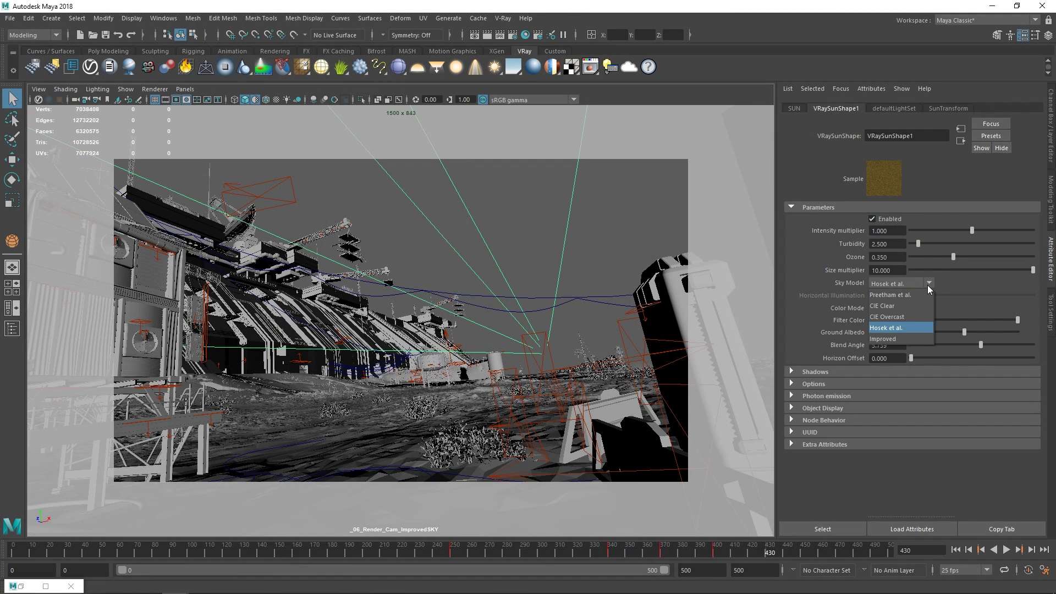
click(902, 339)
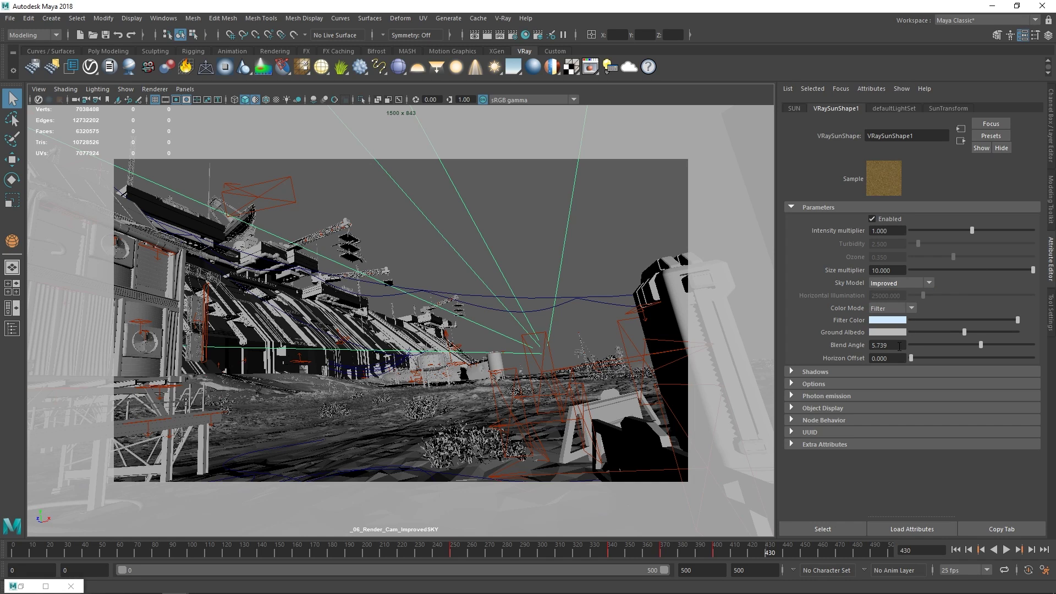
click(663, 553)
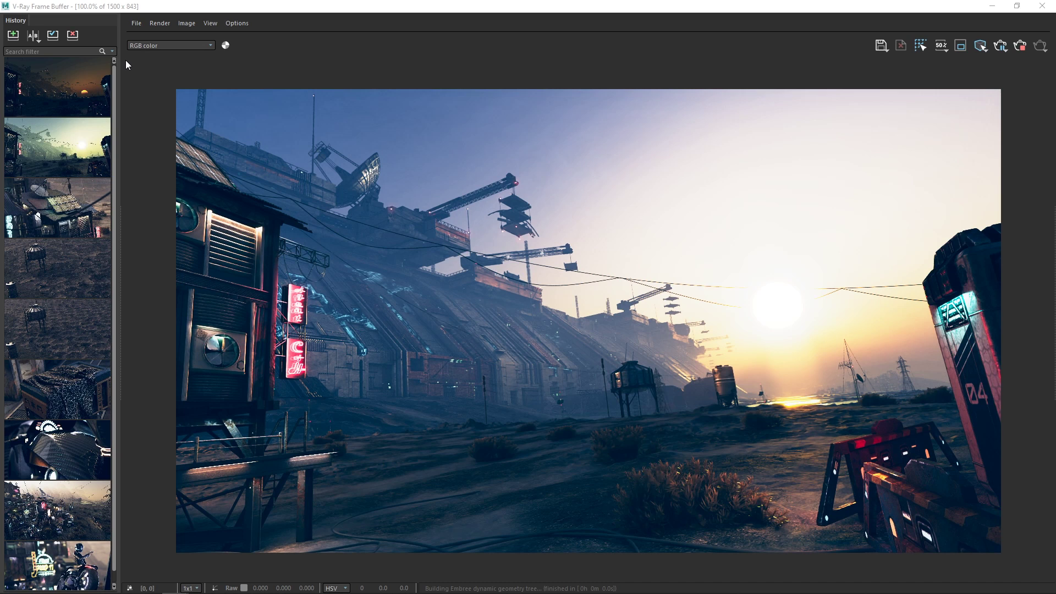
click(48, 53)
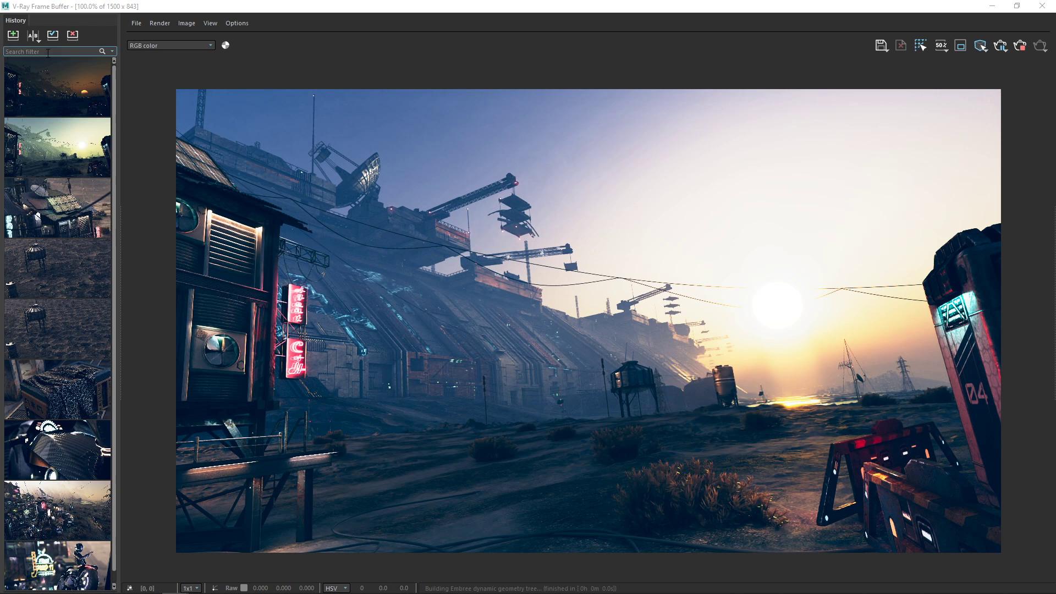
click(15, 39)
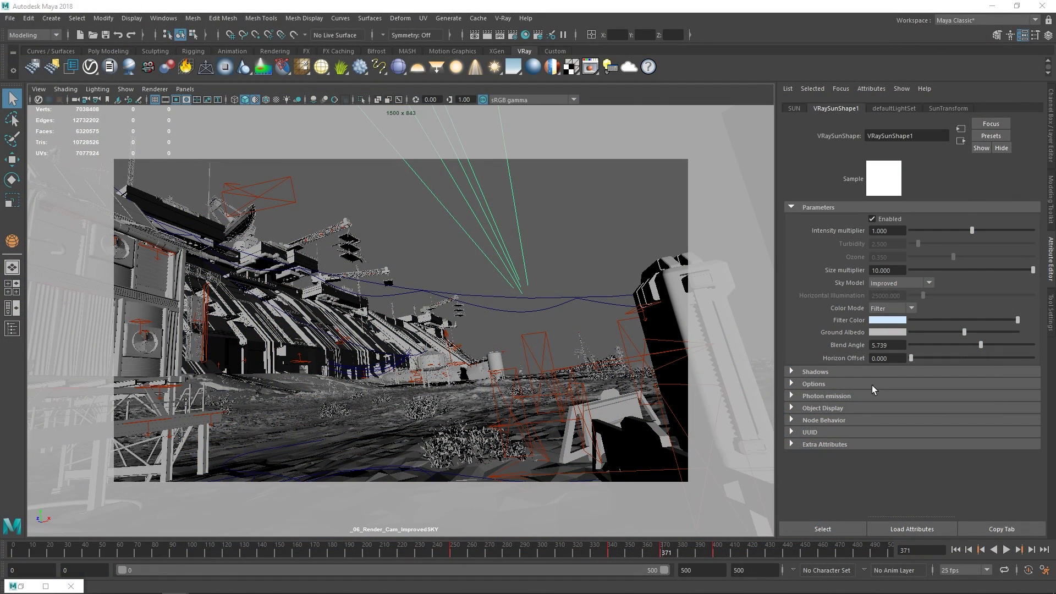
Go to frame 431, stop the interactive render once it has resolved, and save the sunset image to the history
click(770, 553)
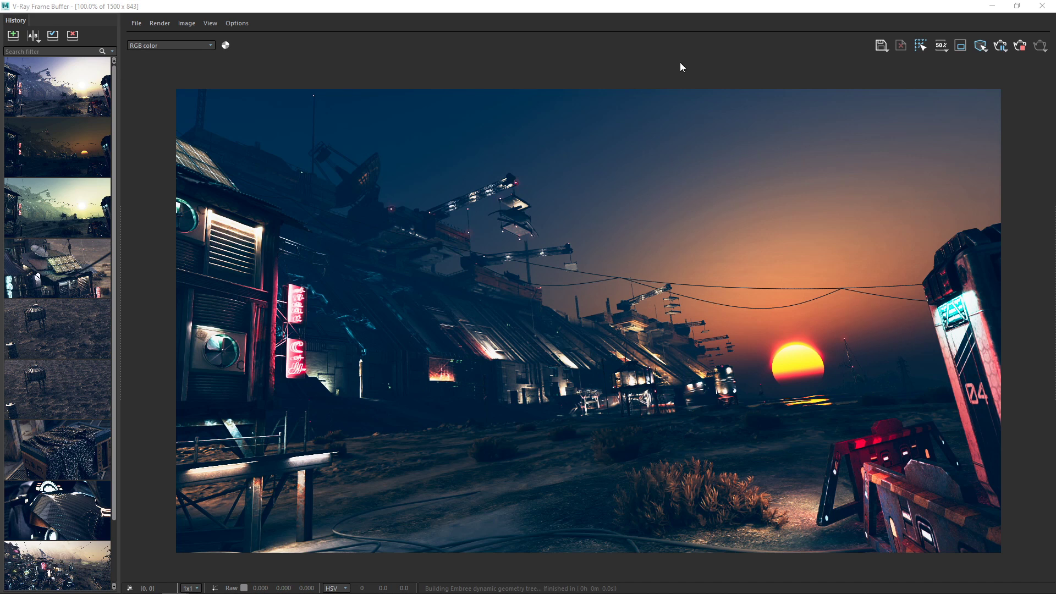
click(1020, 49)
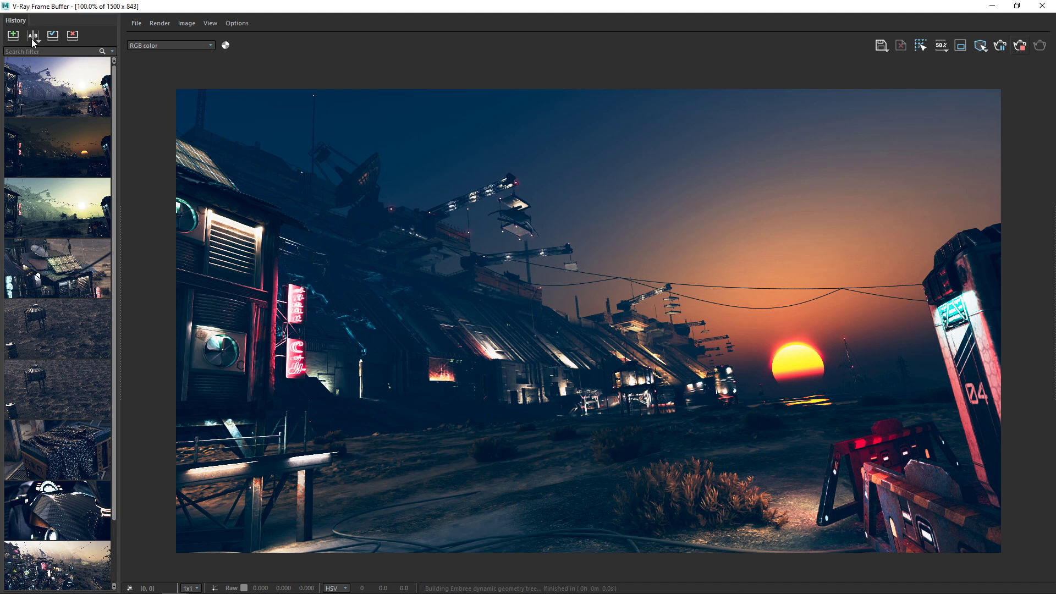
click(13, 36)
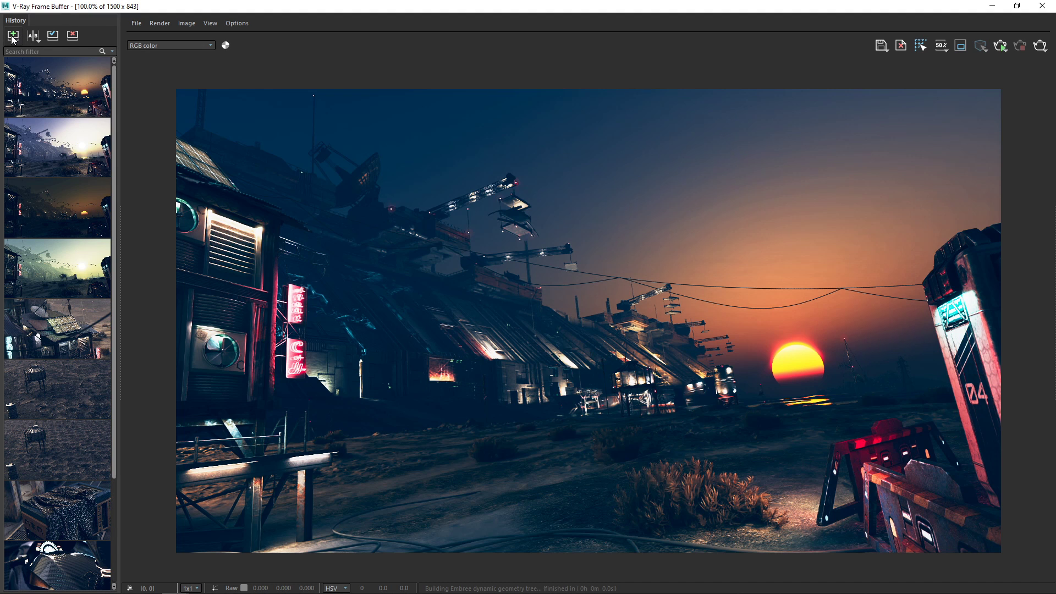
Compare the two daytime renders in A/B mode, history image 4 as A and image 2 as B, sweeping the divider across the whole image
click(32, 36)
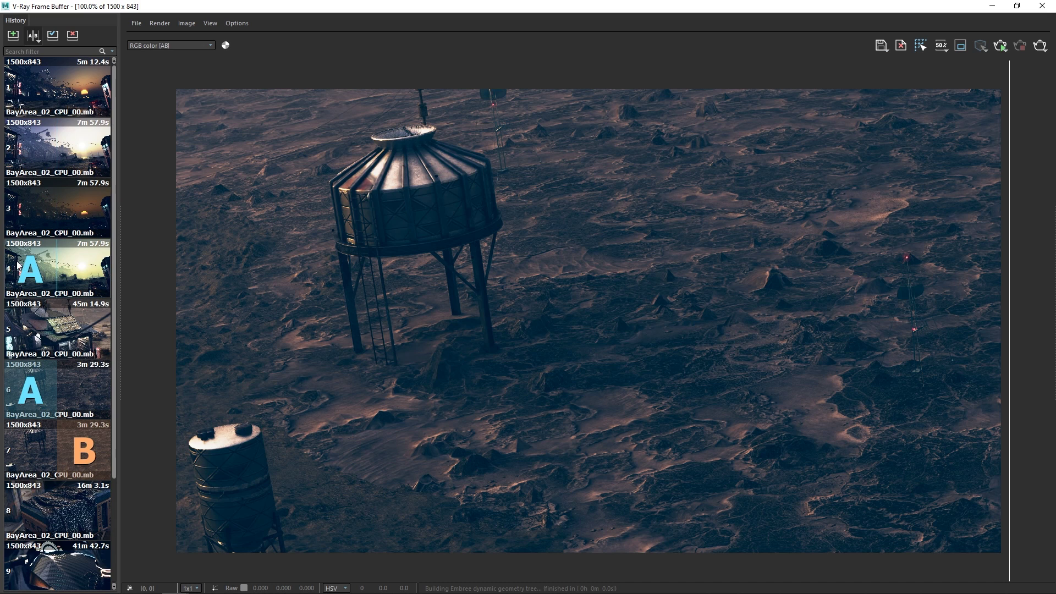
click(31, 273)
click(84, 149)
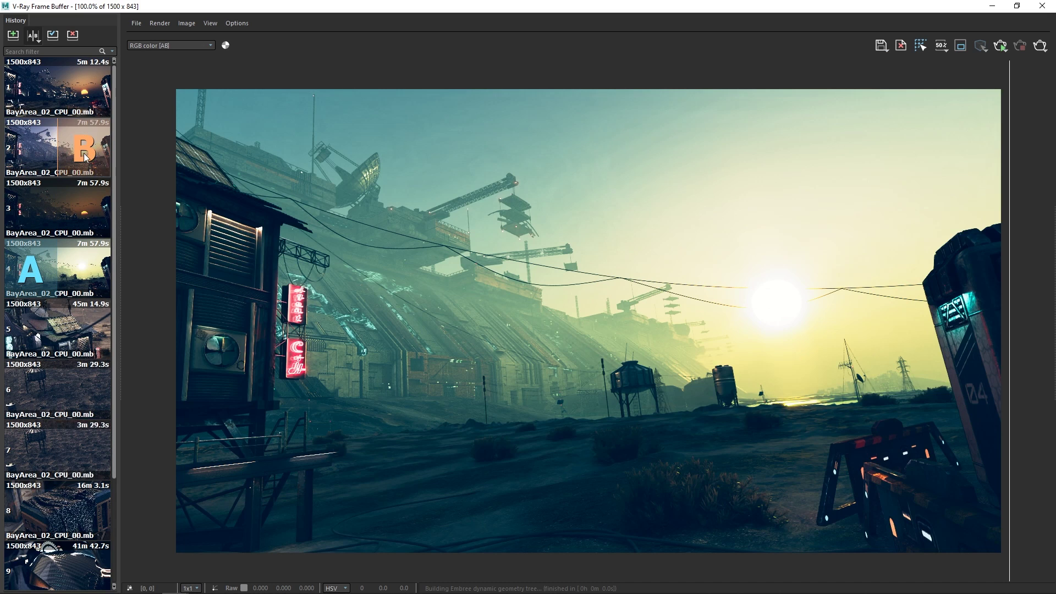
drag(1010, 219, 165, 269)
Compare the two sunset renders with history image 3 as A and image 1 as B, sweeping the divider across
click(31, 209)
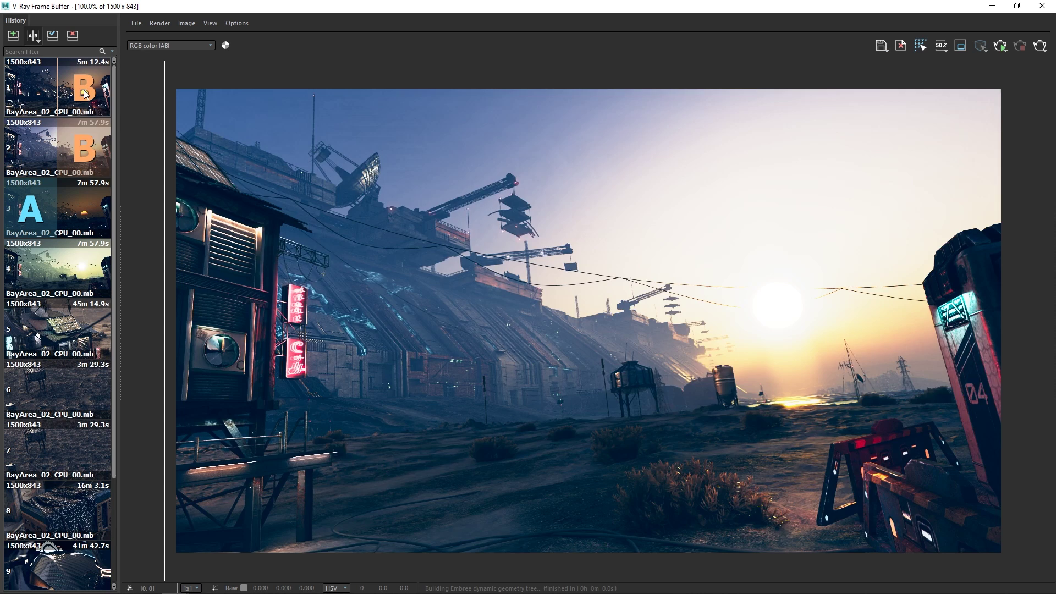
click(83, 87)
mouse_move(161, 252)
mouse_down()
mouse_move(869, 312)
mouse_move(1018, 309)
mouse_move(665, 297)
mouse_move(338, 264)
mouse_move(172, 231)
mouse_move(762, 294)
mouse_move(402, 255)
mouse_move(165, 253)
mouse_up()
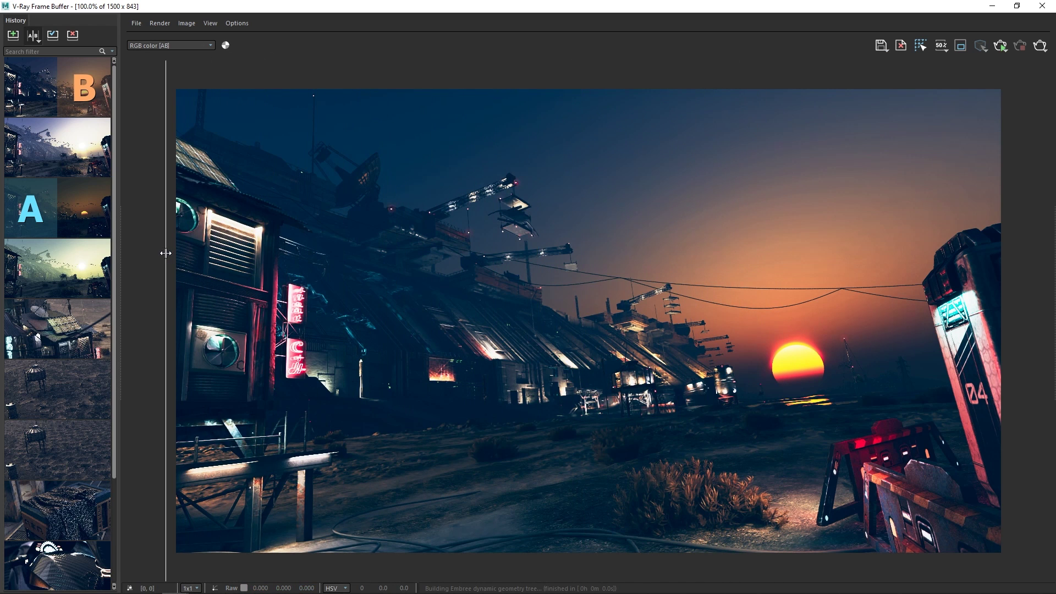
Turn off the A/B comparison, select the newest history image, and collapse the history
click(34, 35)
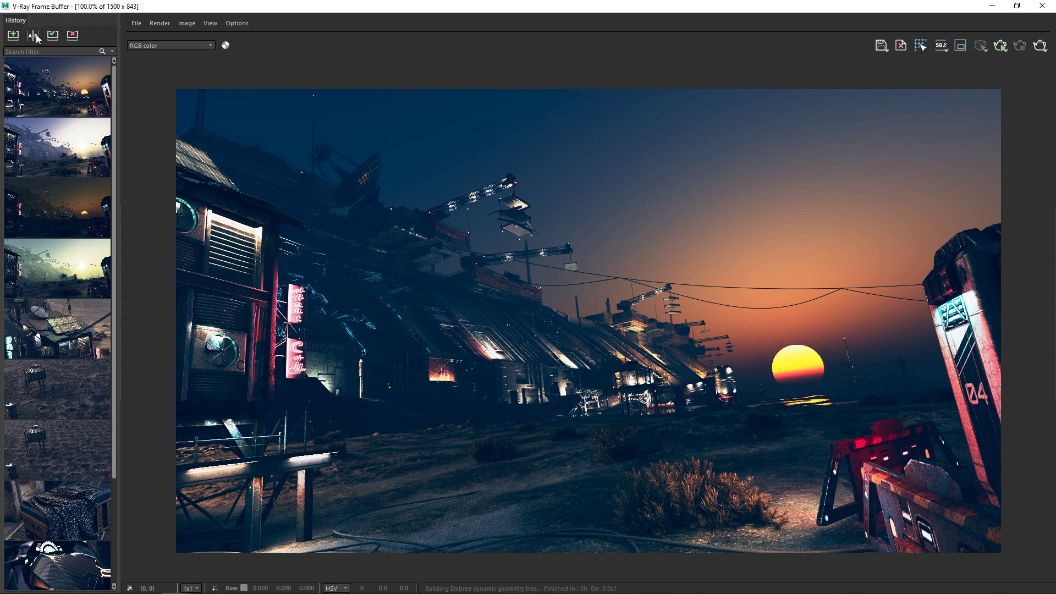
click(82, 74)
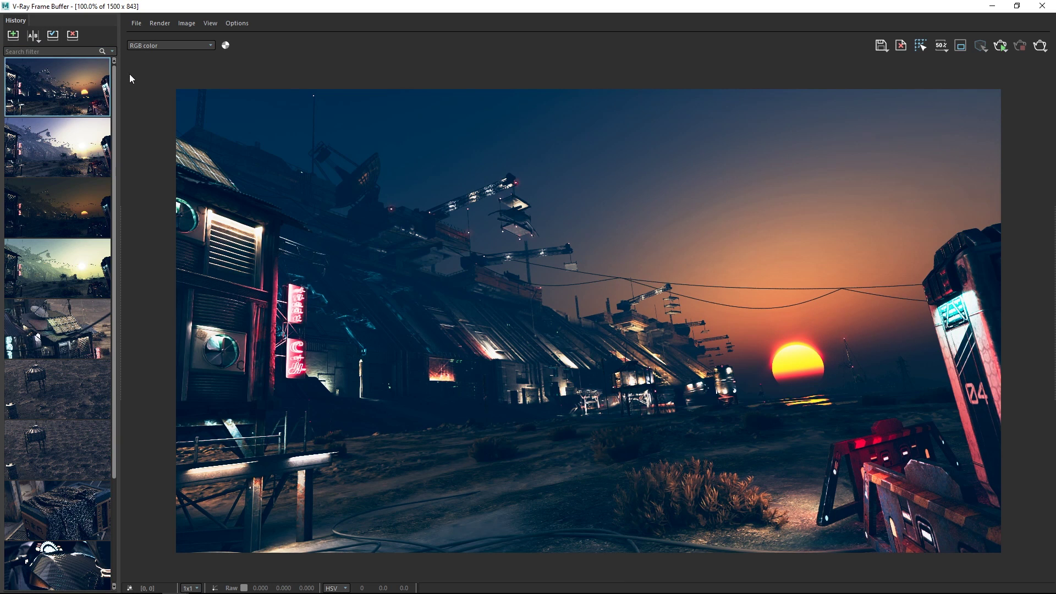
click(122, 210)
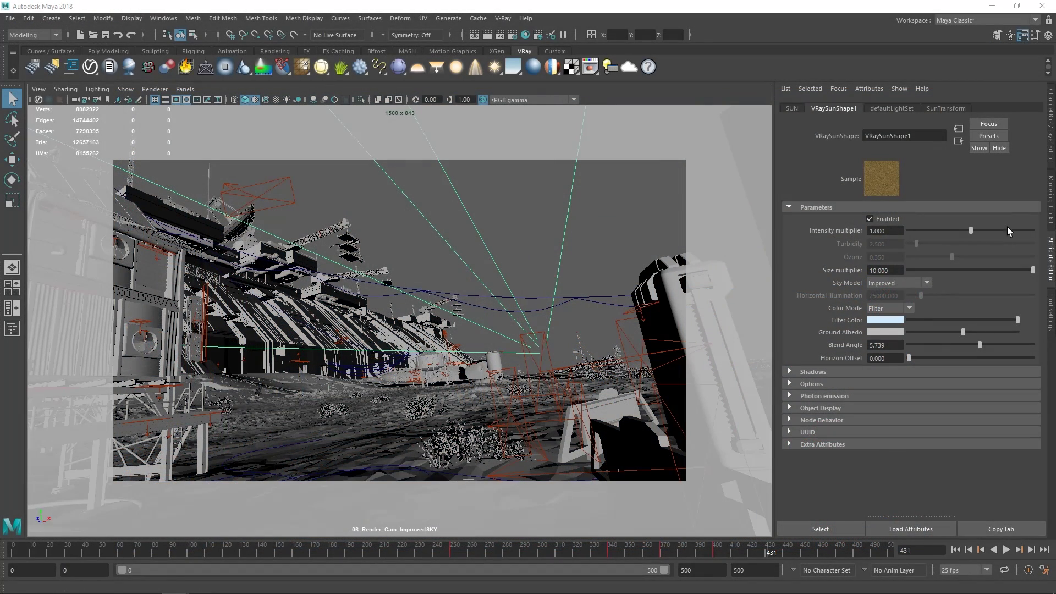
Go to frame 0 and look through the _07_Render_Cam_LPE camera, with the Outliner hidden again
click(13, 553)
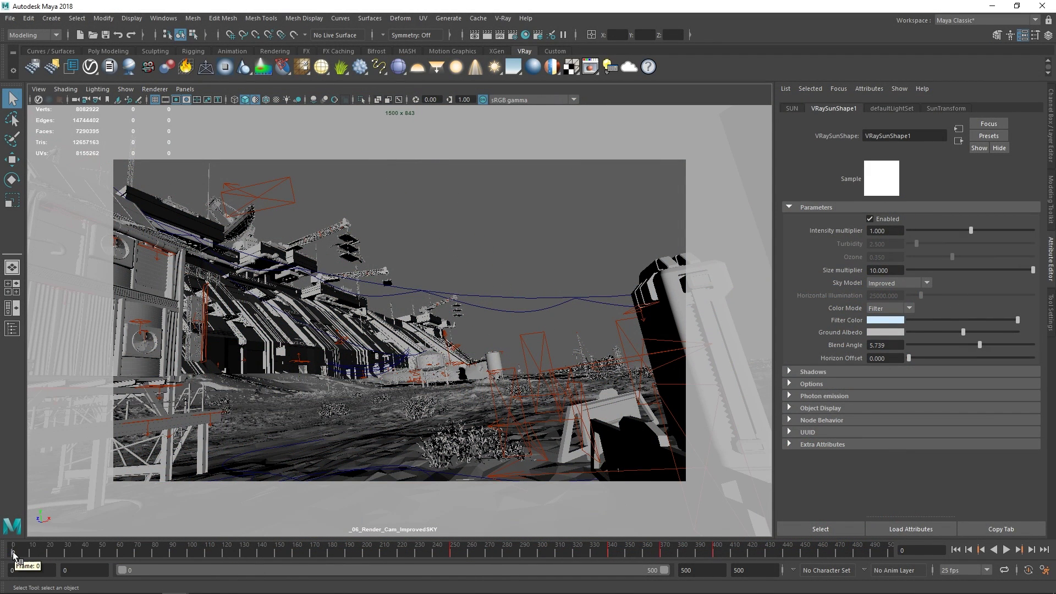
click(12, 329)
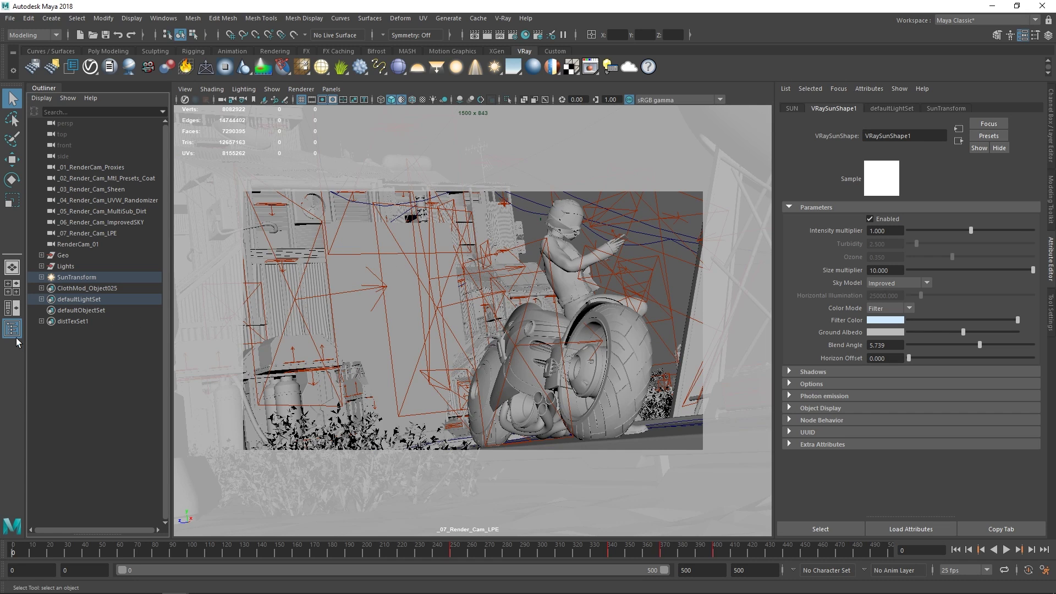
click(13, 330)
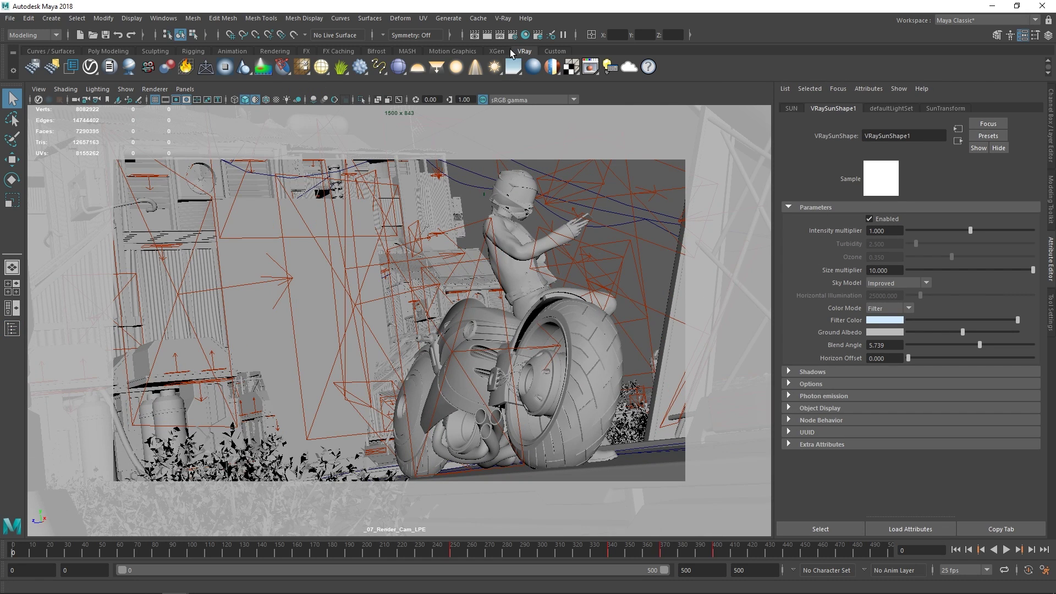
Add a Light Select render element in the Render Settings
click(512, 34)
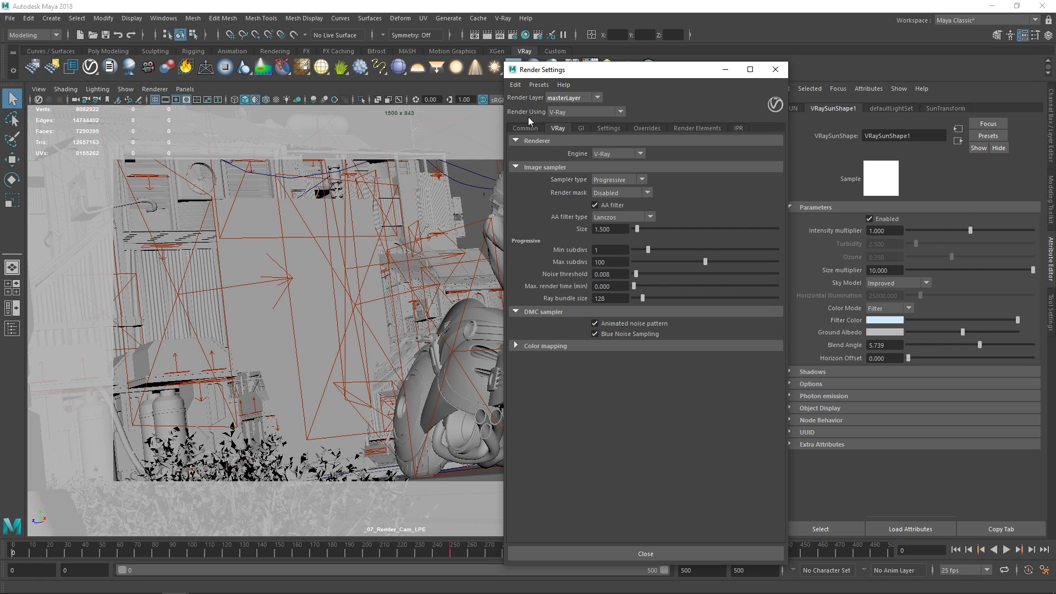
click(704, 129)
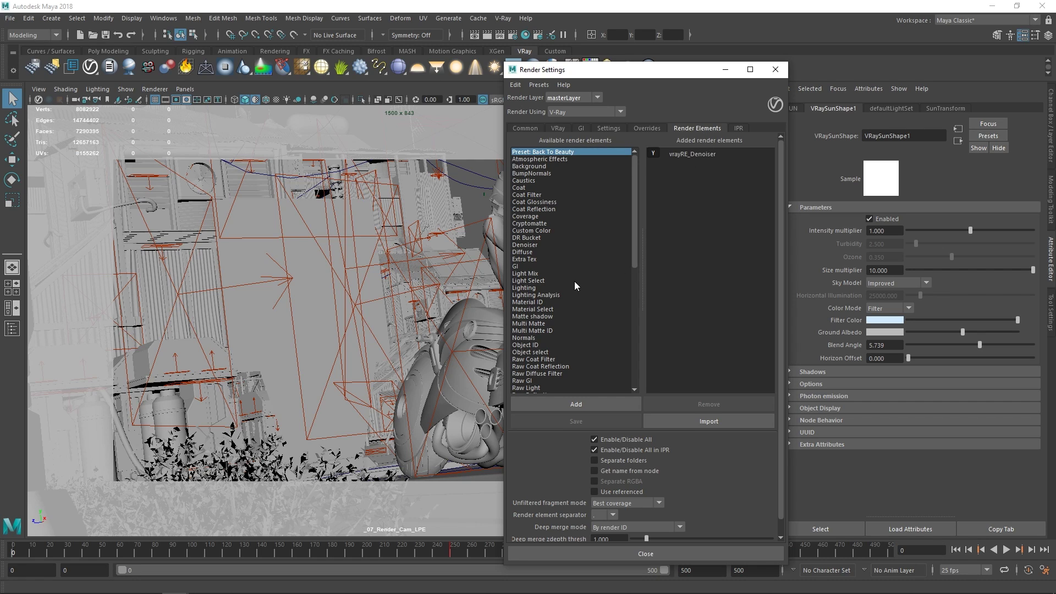
click(544, 280)
double_click(552, 280)
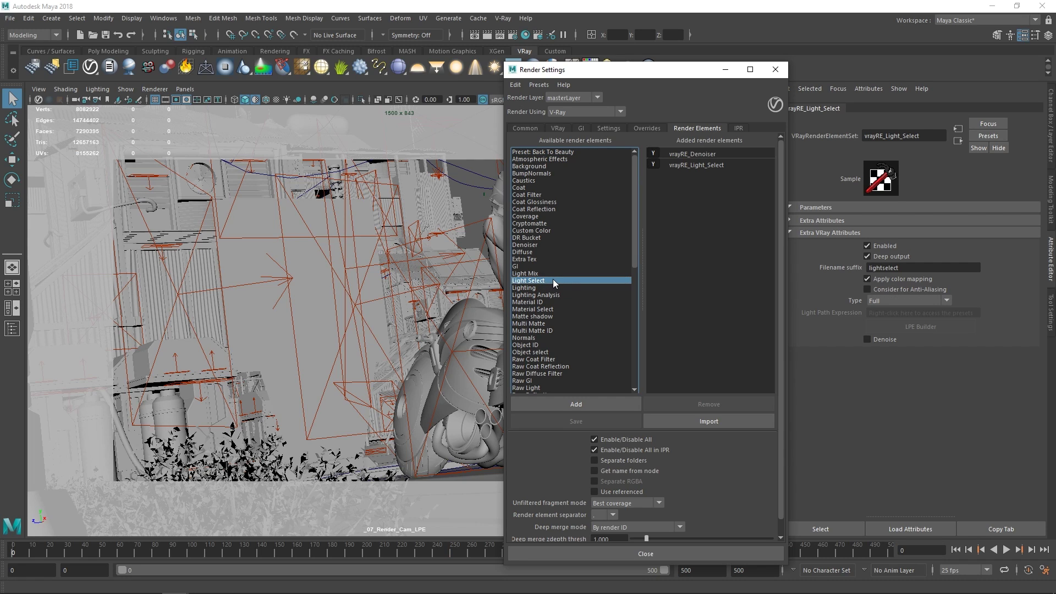
Set the type of the vrayRE_Light_Select element to Light path expression
click(702, 165)
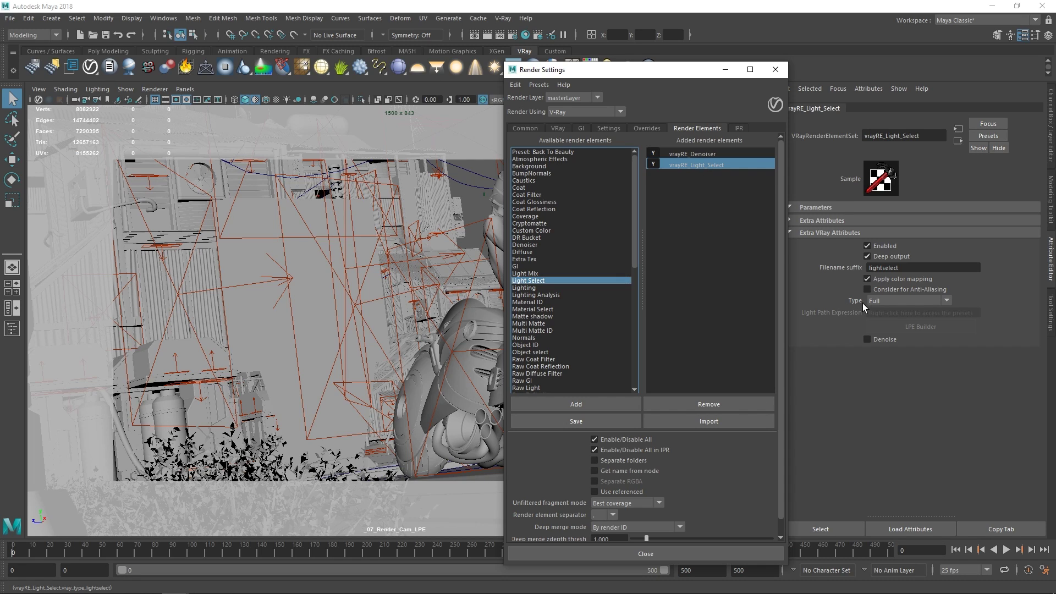
click(924, 301)
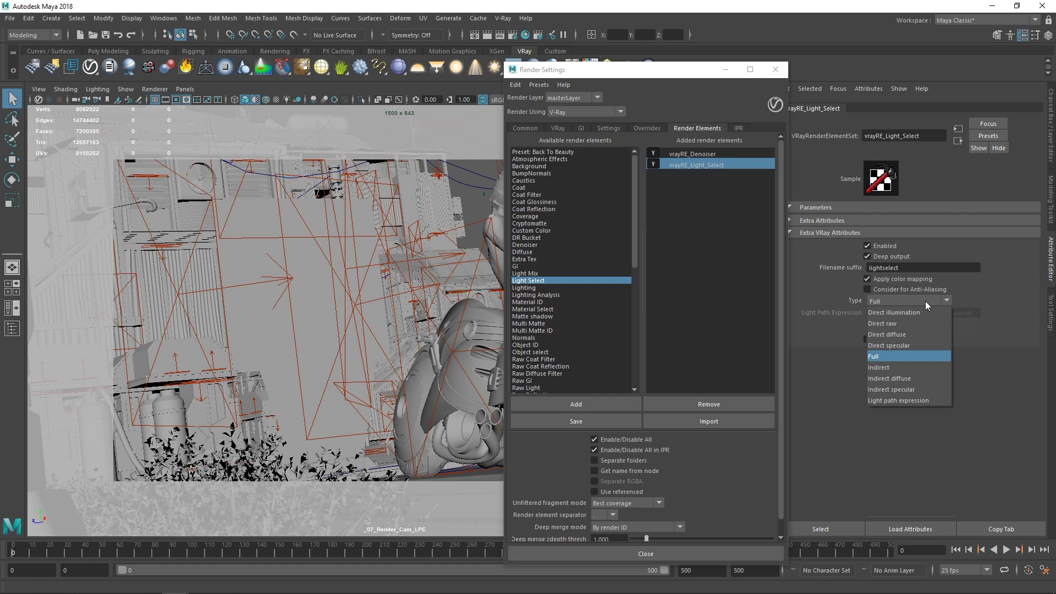
click(939, 400)
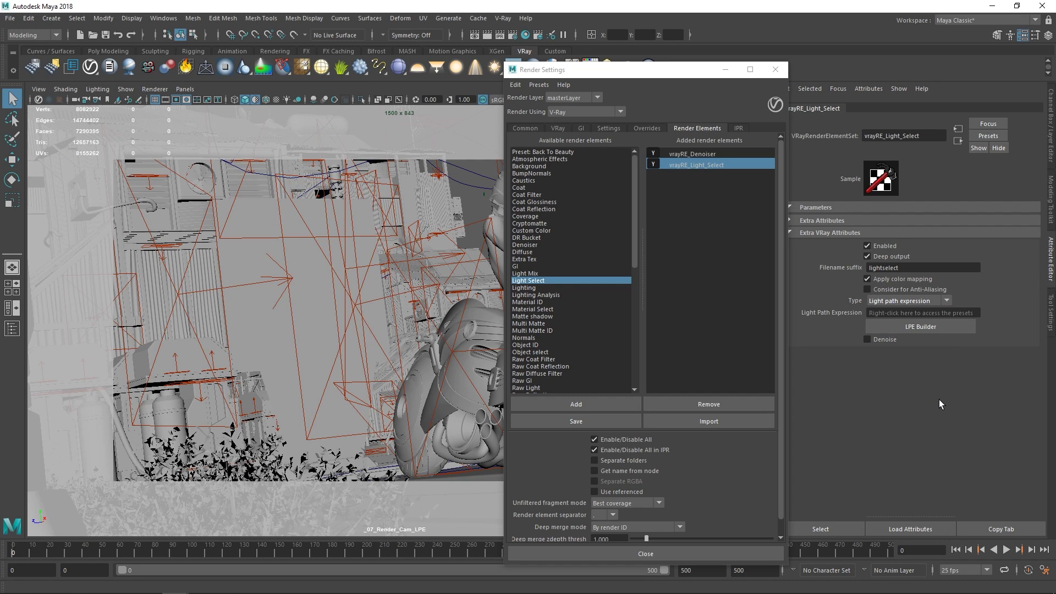
Review the light path expression symbols and presets, and apply the GI from environment preset (C<RD>.*B) to the Light Select element
right_click(940, 312)
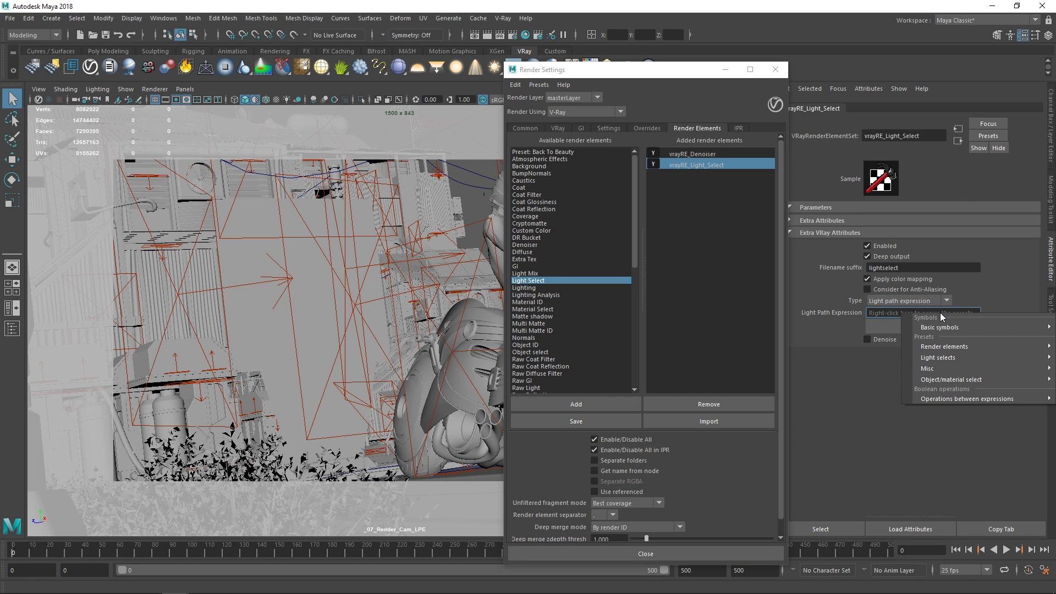
mouse_move(972, 328)
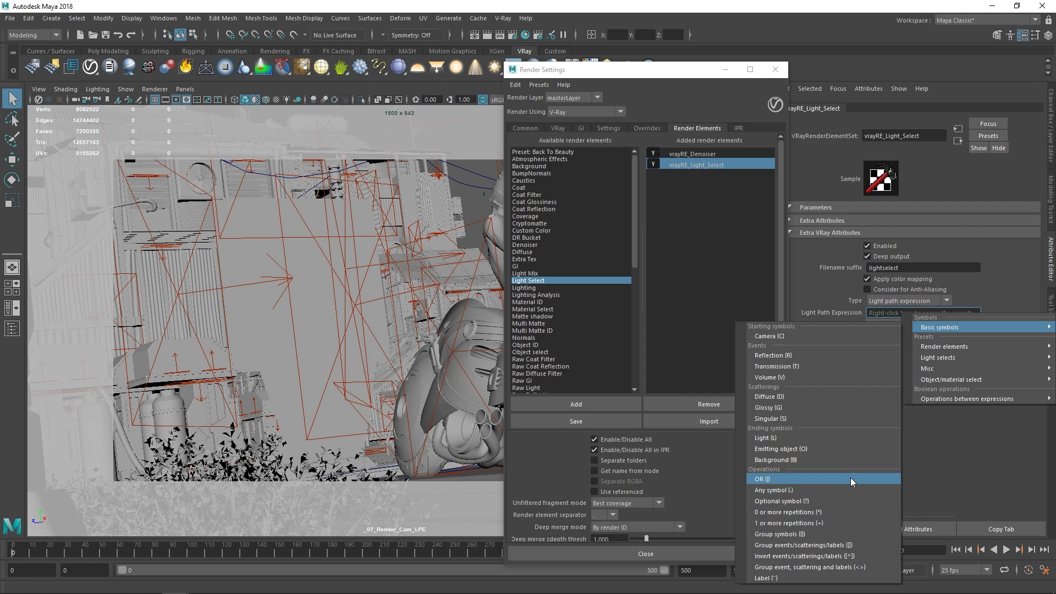
mouse_move(907, 346)
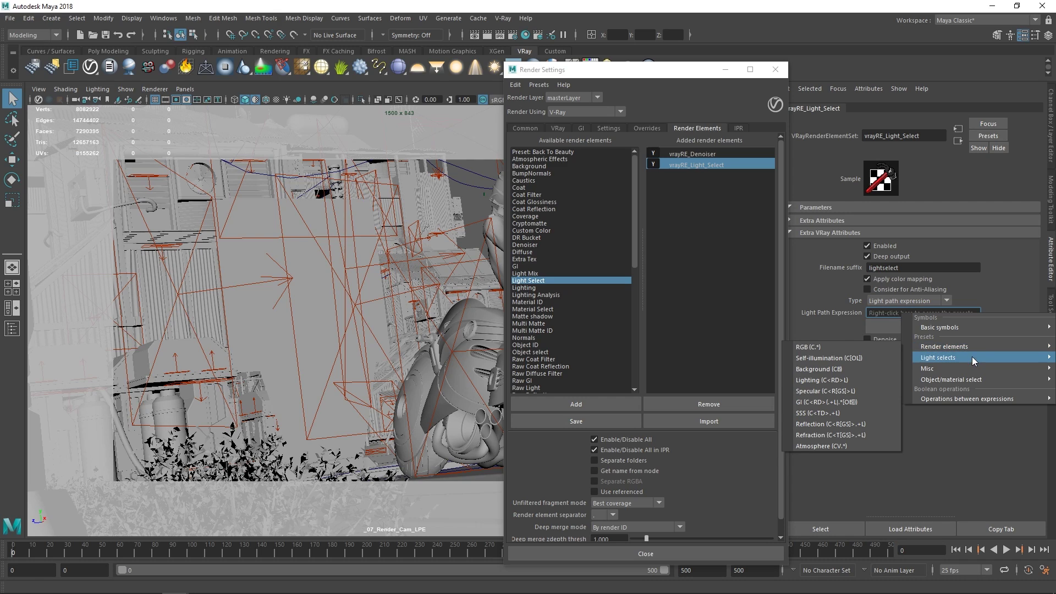
mouse_move(974, 358)
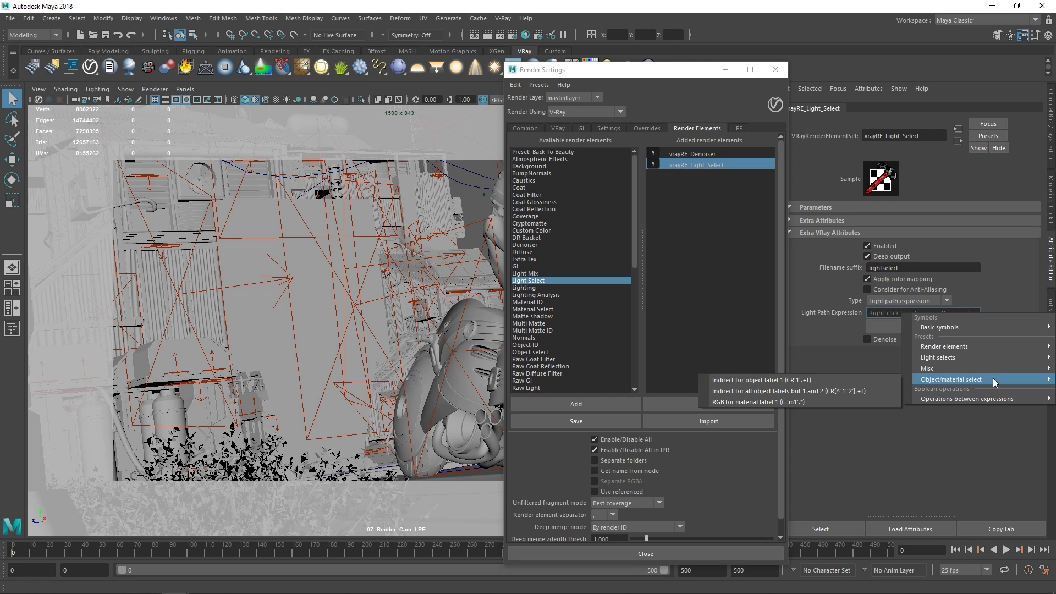
mouse_move(1011, 400)
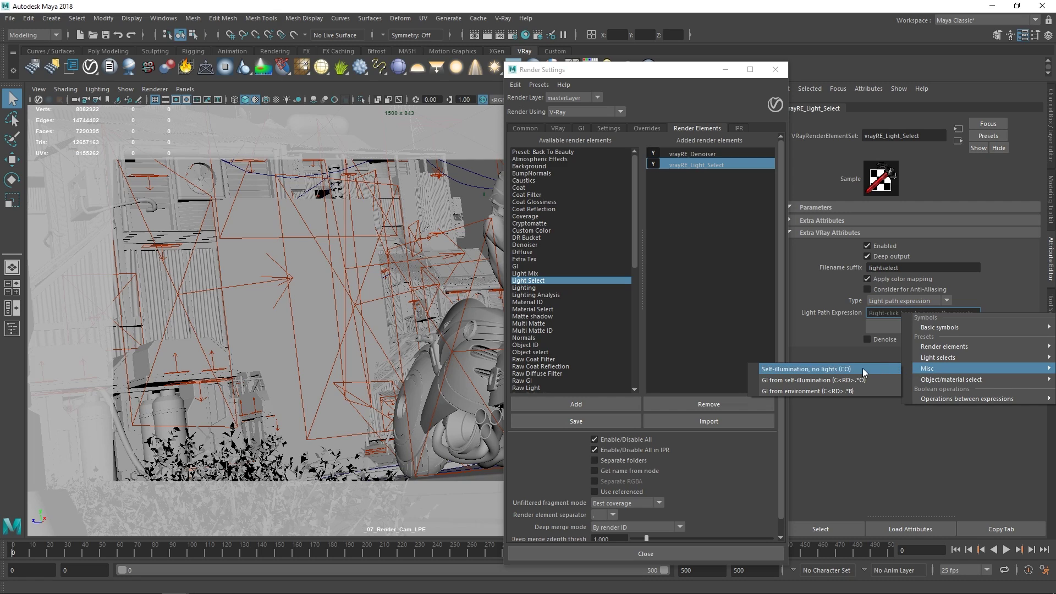
click(806, 391)
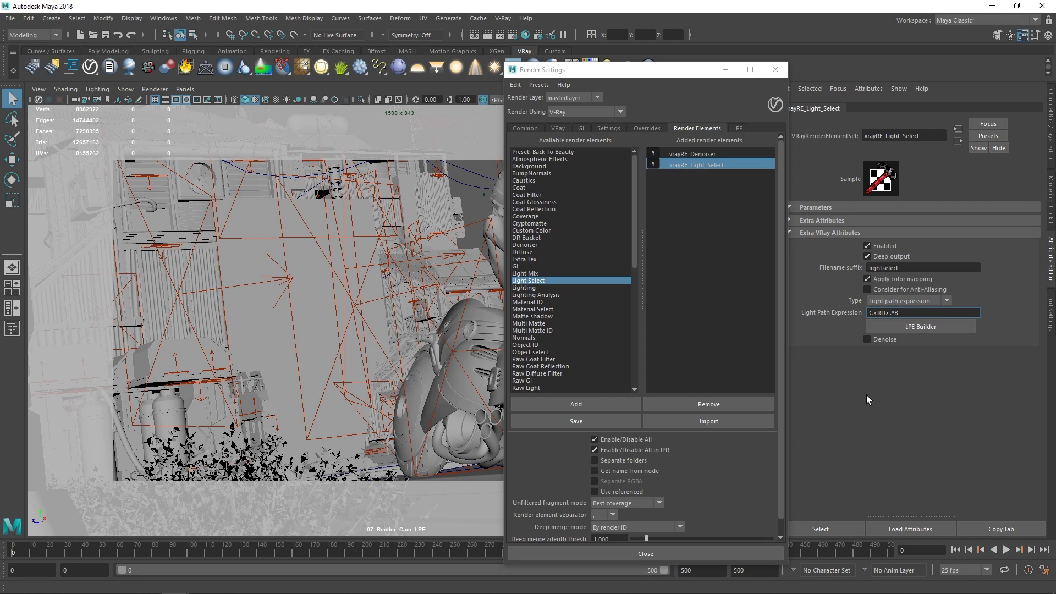
Change the Light Select expression's ending symbol to Emitting object (O), giving C<RD>.*O, and rename the element GI_SelfIllum
right_click(903, 314)
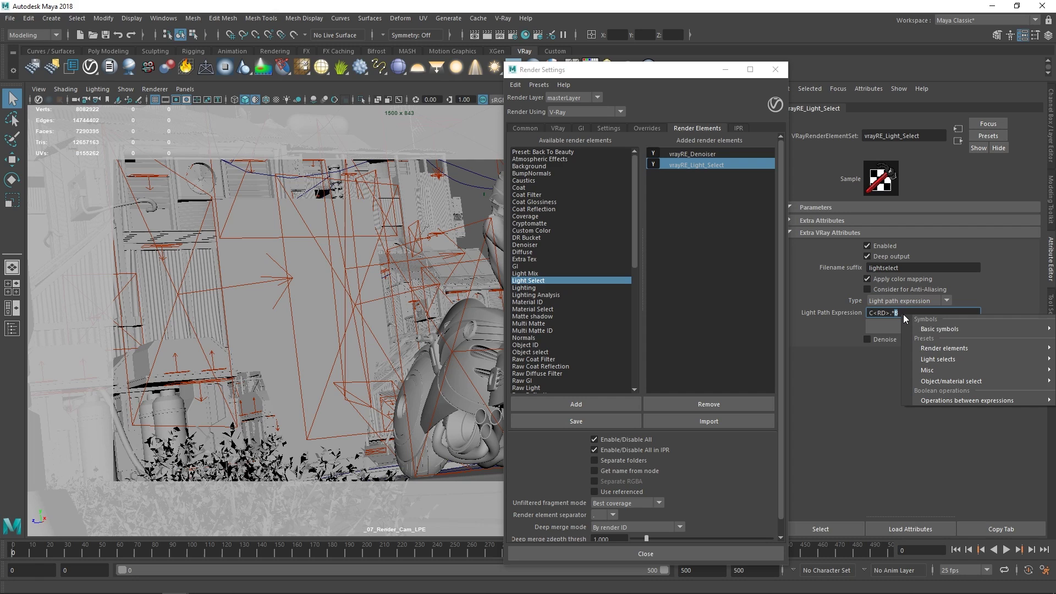
mouse_move(932, 331)
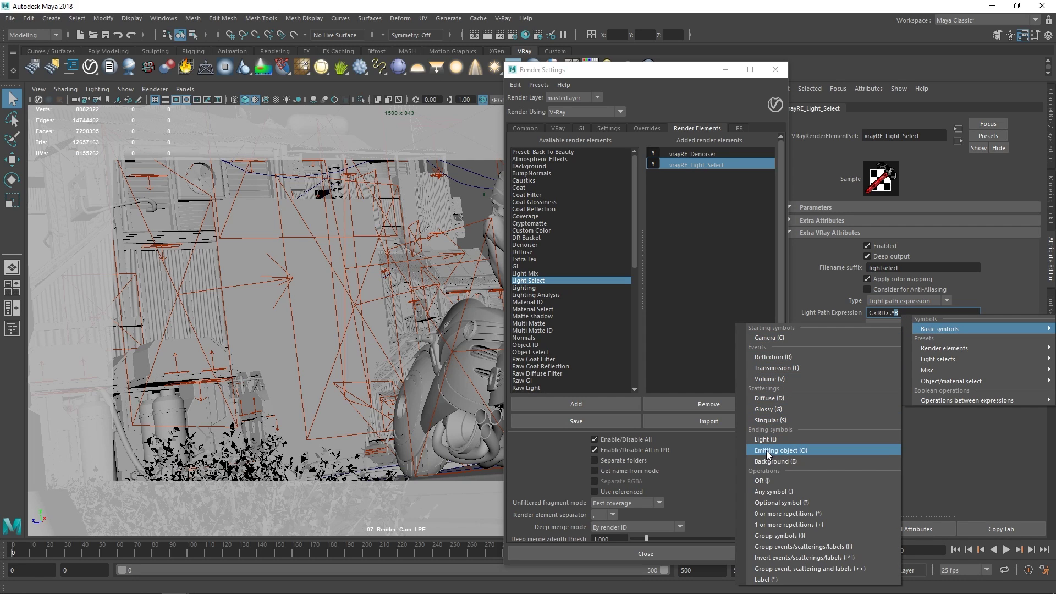
click(812, 450)
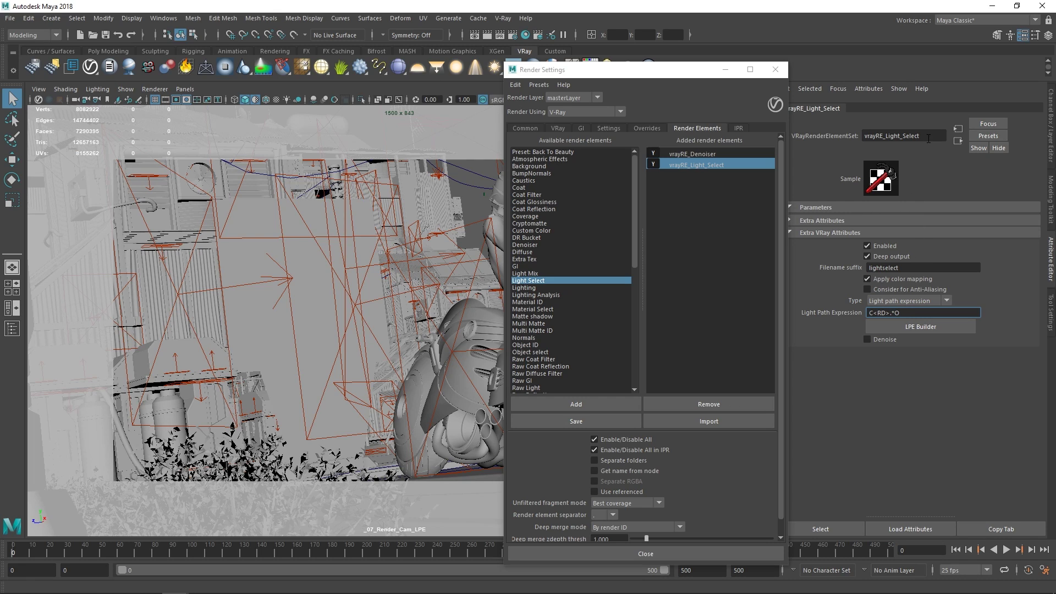
drag(929, 138, 857, 139)
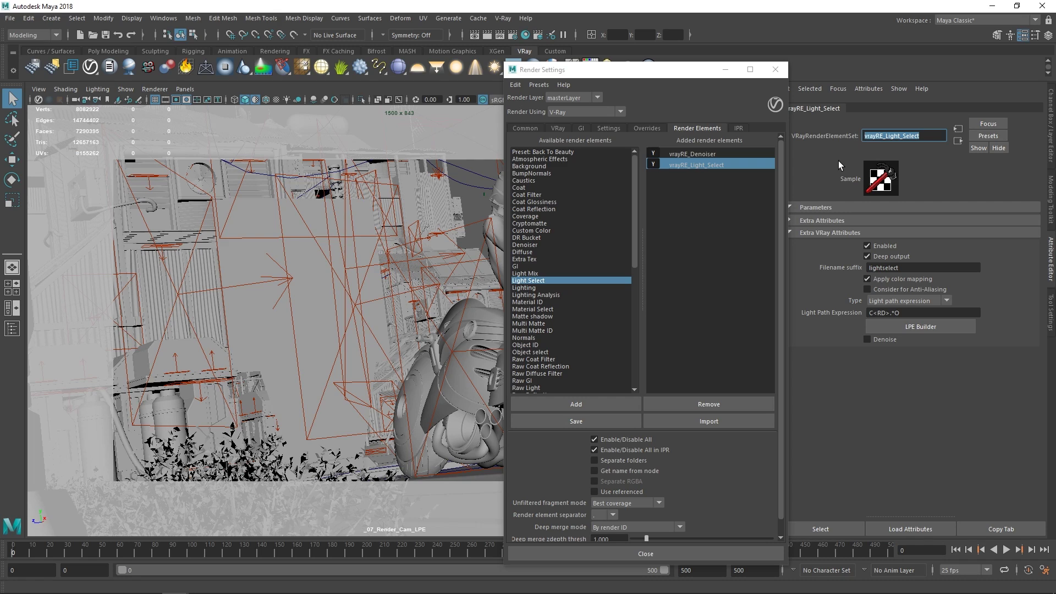
text(GI_SelfIllum)
click(687, 284)
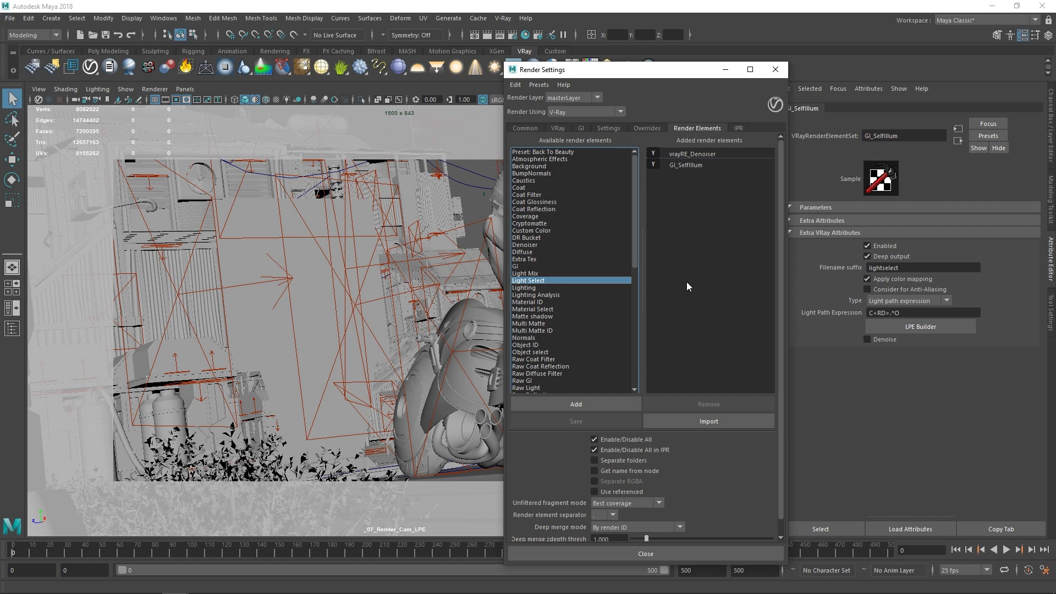
Add a second Light Select render element and set its type to Light path expression
double_click(536, 282)
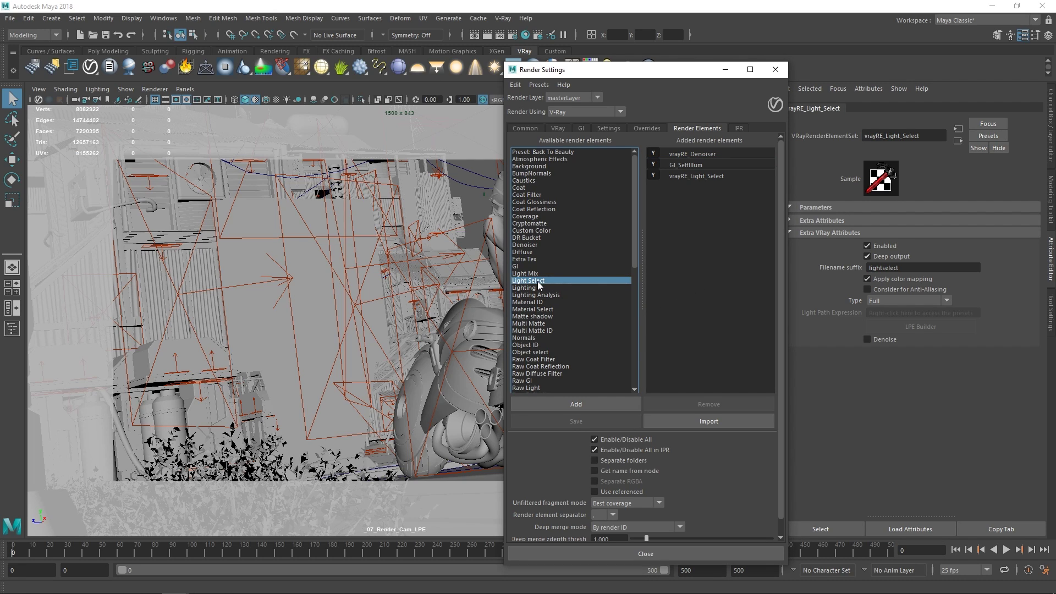
click(899, 298)
click(906, 403)
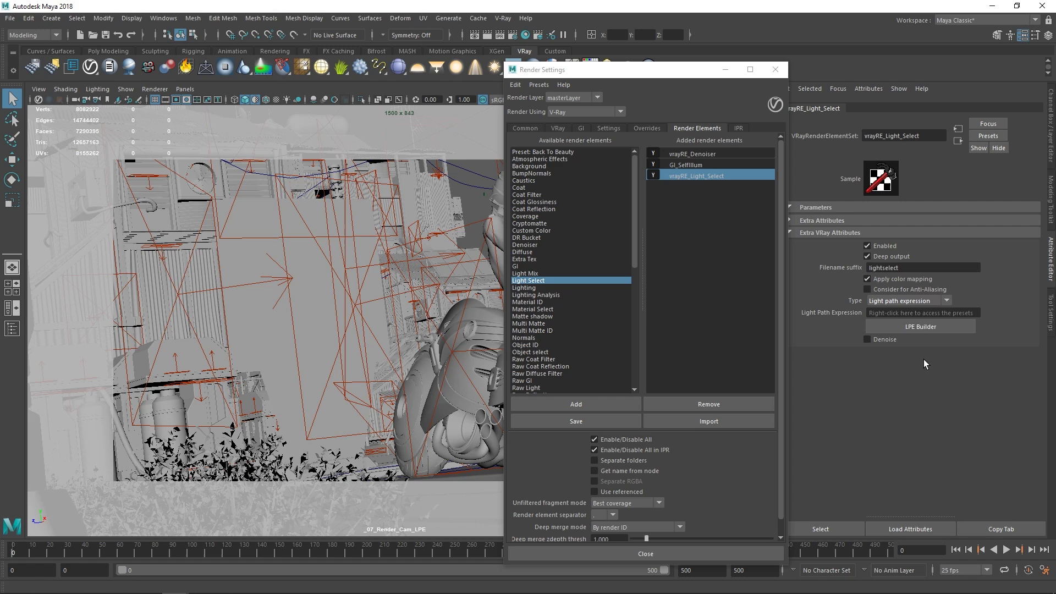
Apply the GI from environment preset (C<RD>.*B) to the new Light Select element and rename it GI_Envi
right_click(939, 313)
mouse_move(939, 369)
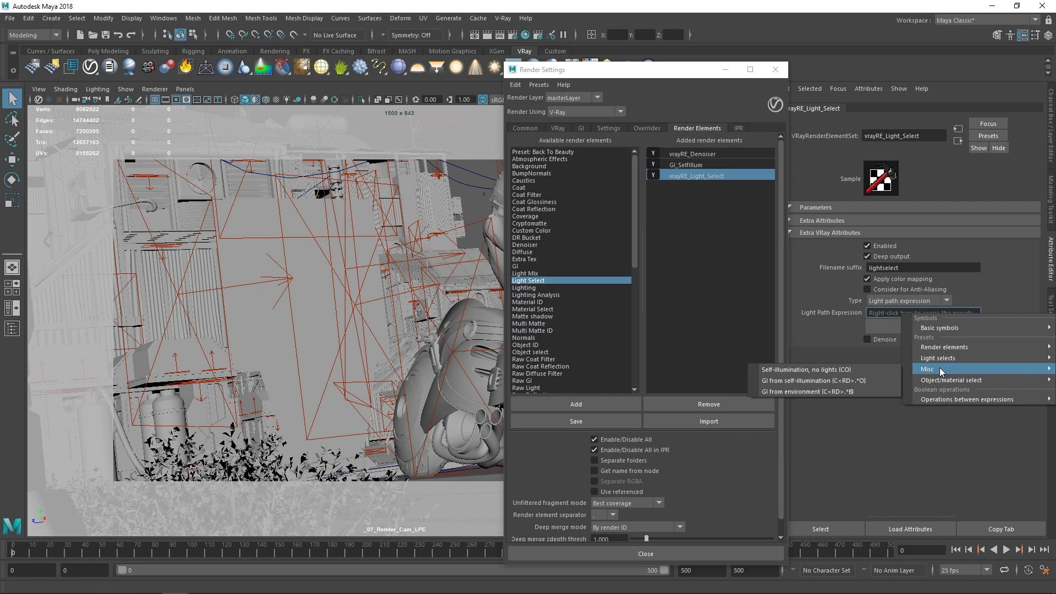
click(861, 391)
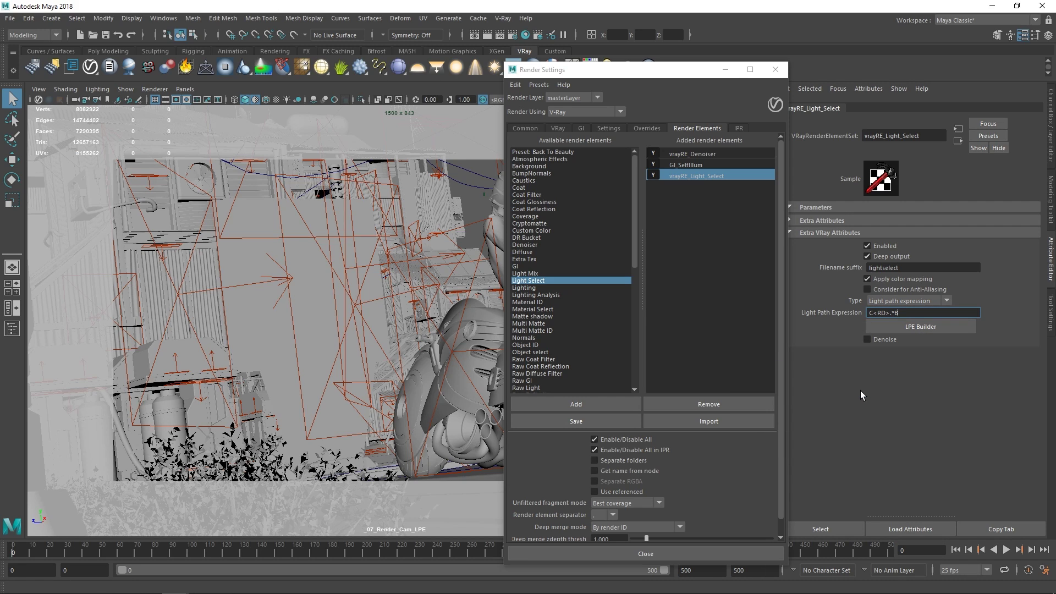
drag(917, 137, 856, 137)
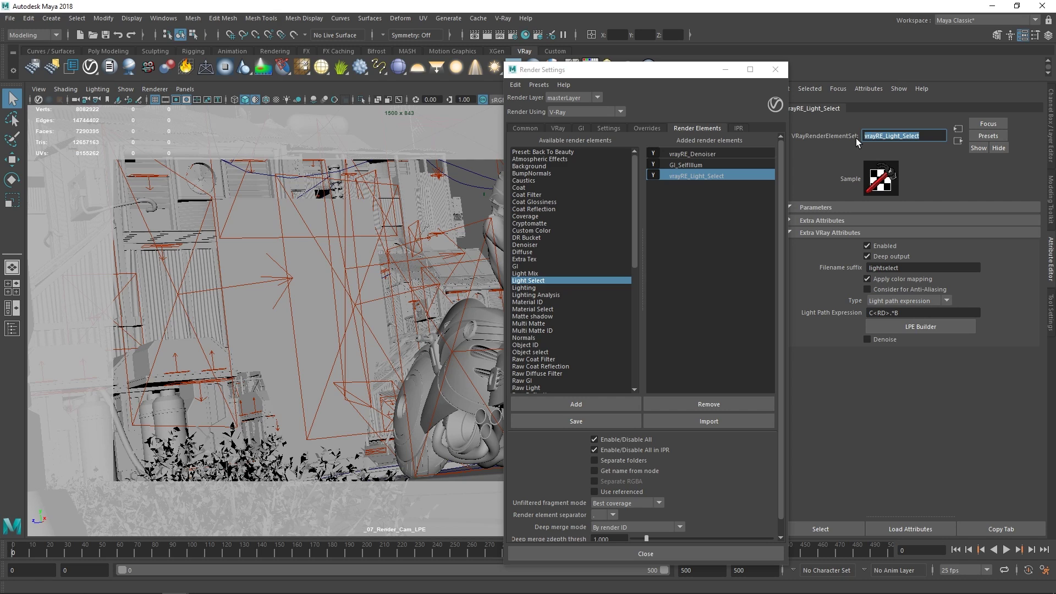
text(GI_Envi)
click(721, 251)
Add a third Light Select render element and set its type to Light path expression
double_click(567, 281)
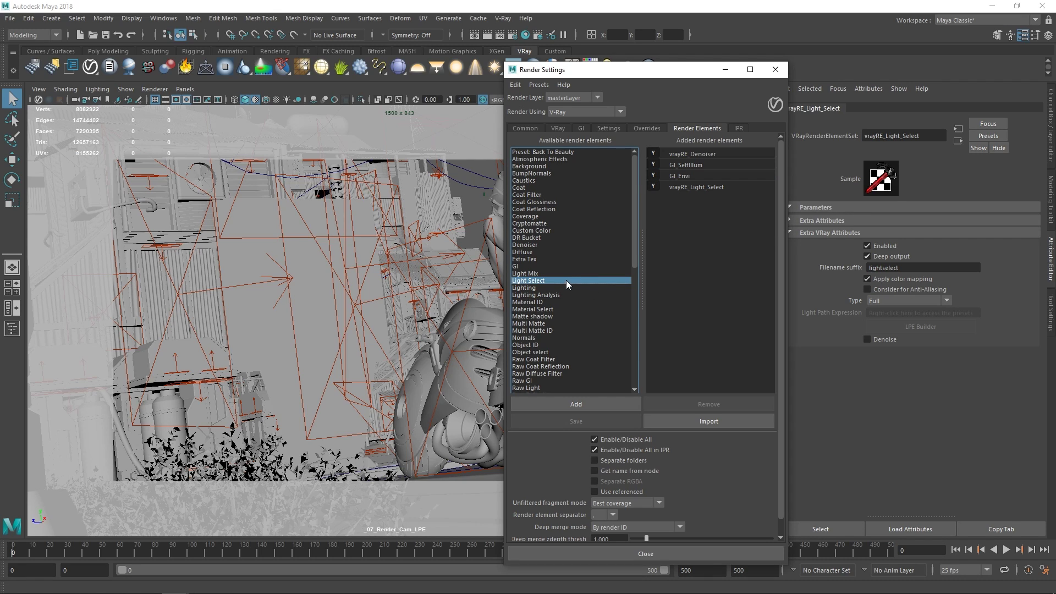
click(720, 187)
click(914, 301)
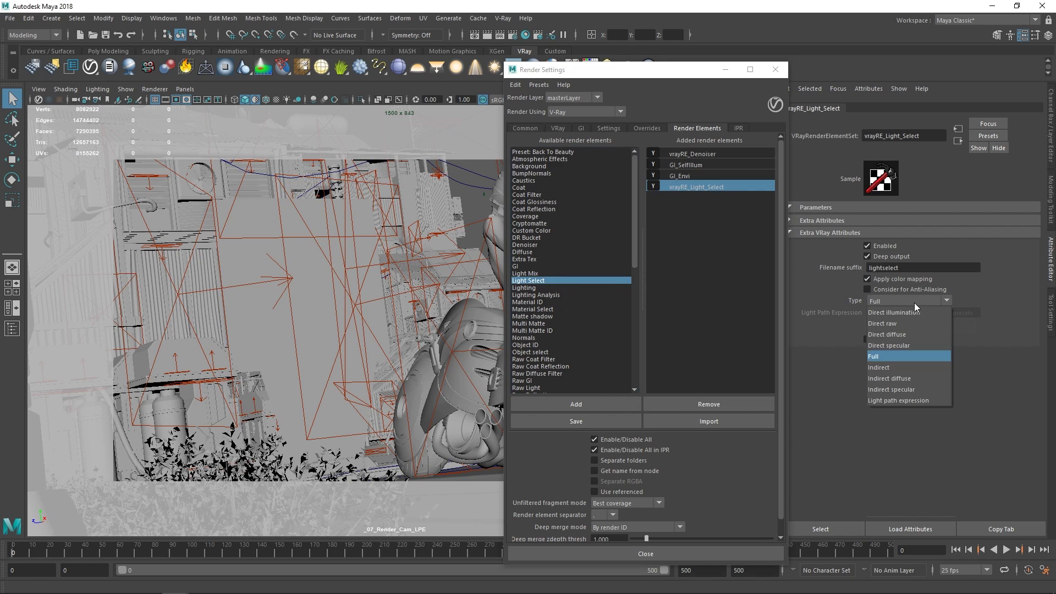
click(922, 401)
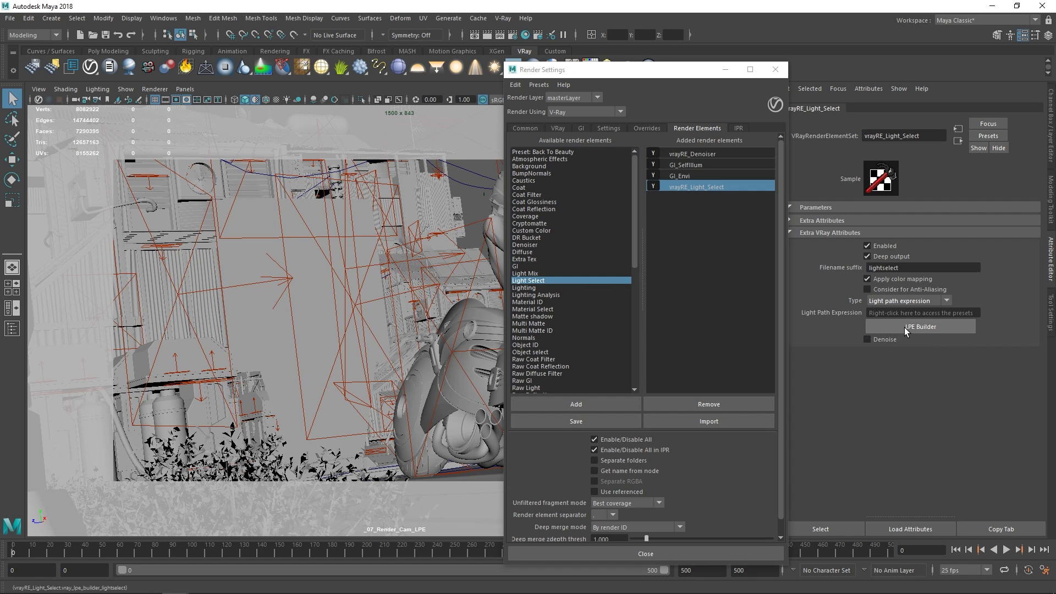
Apply the Indirect Diffuse light select preset (C<RD>.+L) to the third Light Select element and rename it GI_Lights
right_click(911, 313)
mouse_move(937, 359)
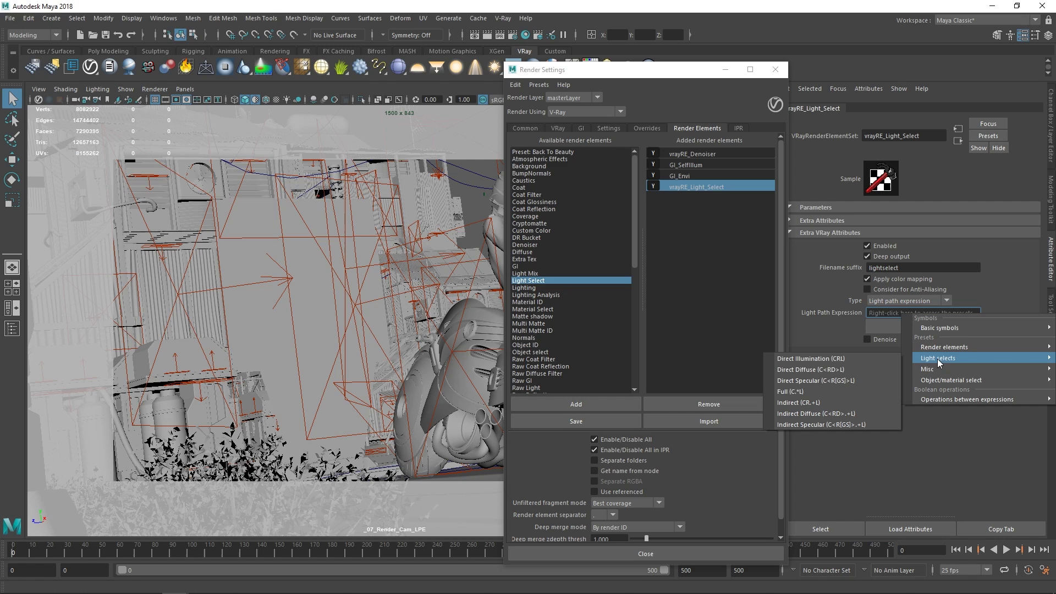
click(866, 414)
drag(930, 136, 847, 134)
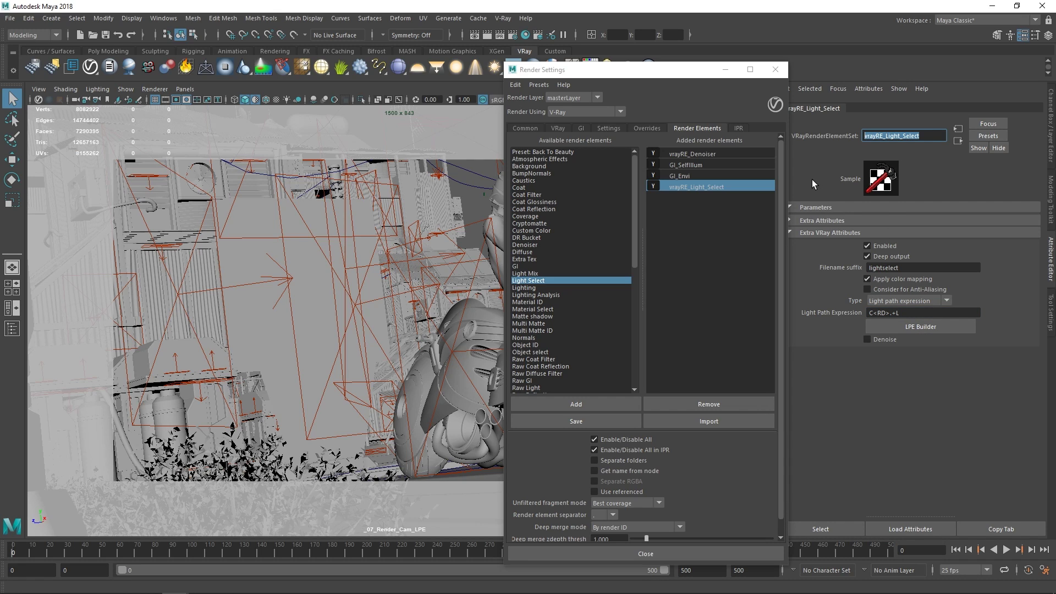
text(GI_Lights)
click(708, 242)
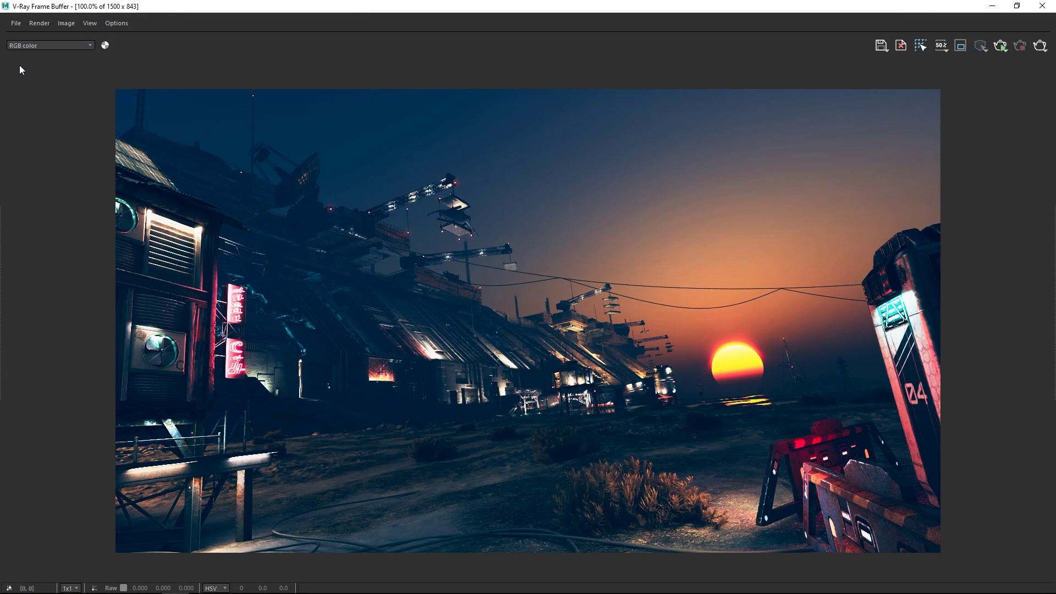
Load the saved render Biker.vrimg from the BayArea_02_Webinar folder into the V-Ray Frame Buffer
click(15, 23)
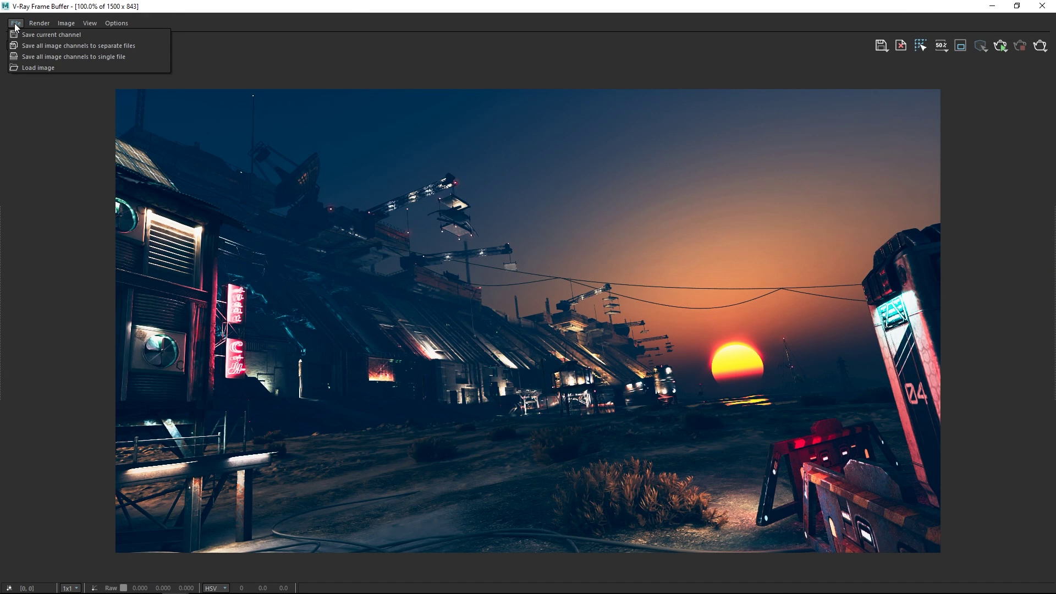
click(58, 66)
drag(10, 288, 603, 121)
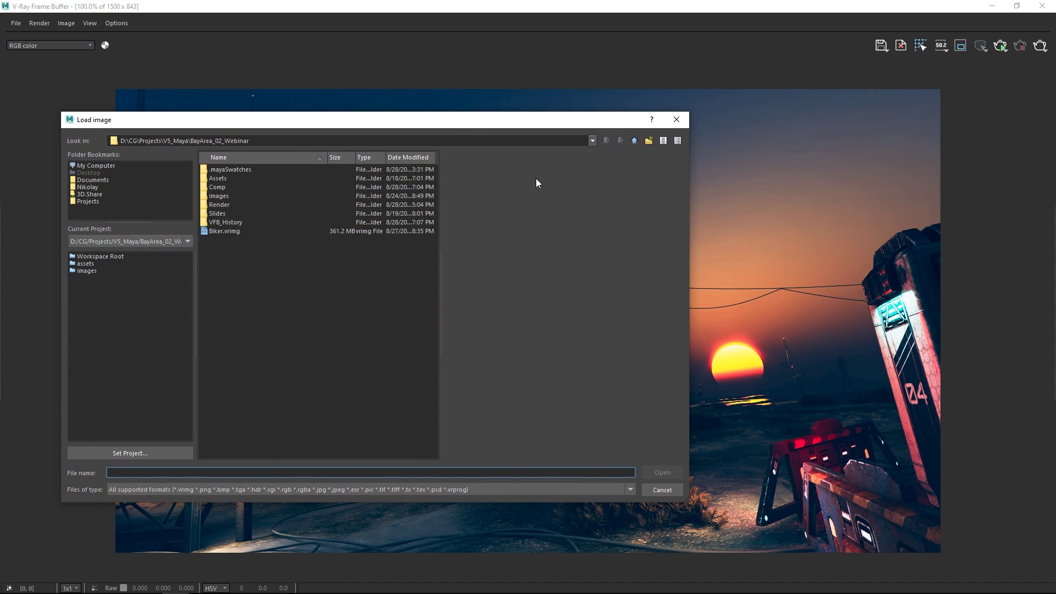
click(236, 231)
click(661, 473)
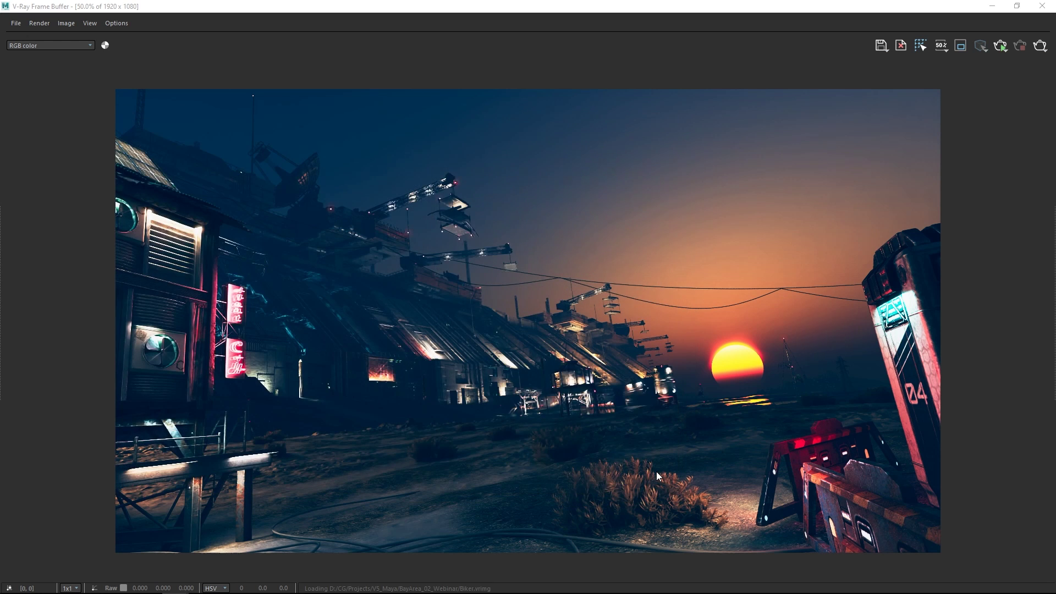
Inspect the biker render up close and display its GI_from_Envi channel
scroll(631, 417, up, 1)
middle_drag(698, 437, 691, 494)
middle_drag(708, 458, 710, 463)
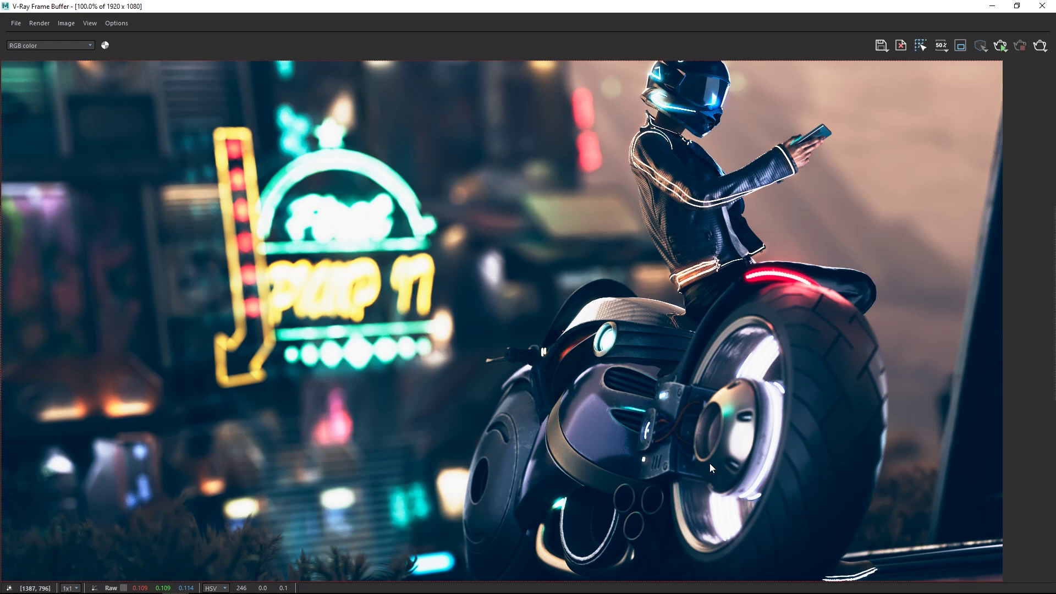
click(67, 45)
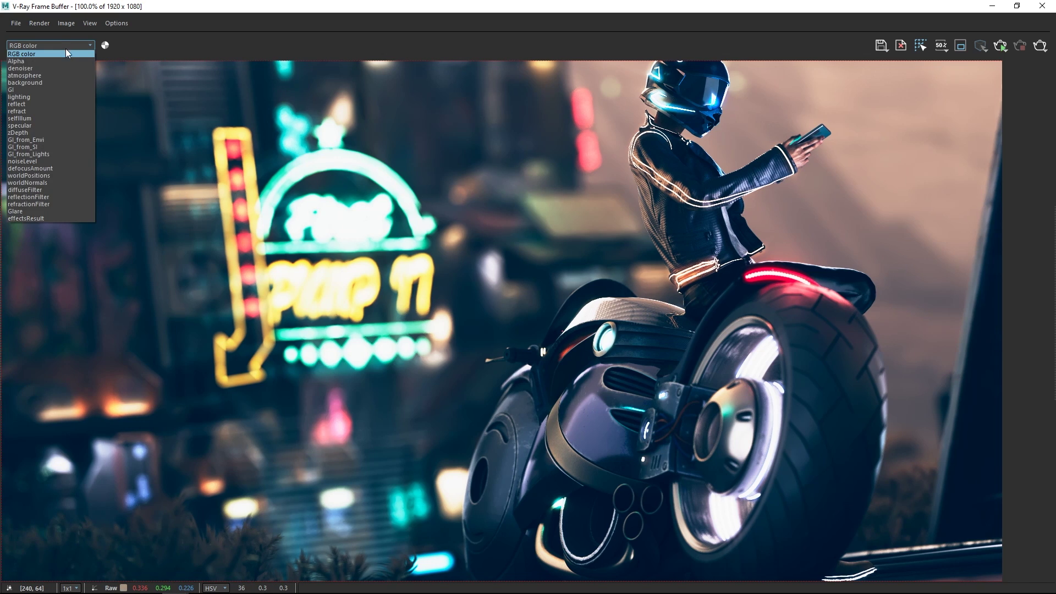
click(42, 139)
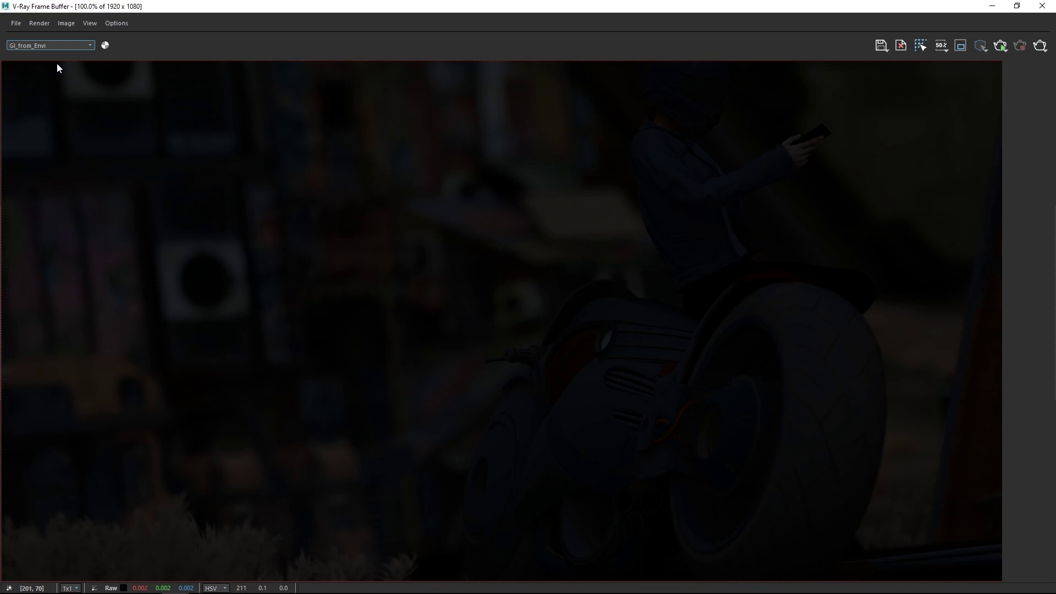
scroll(67, 46, down, 1)
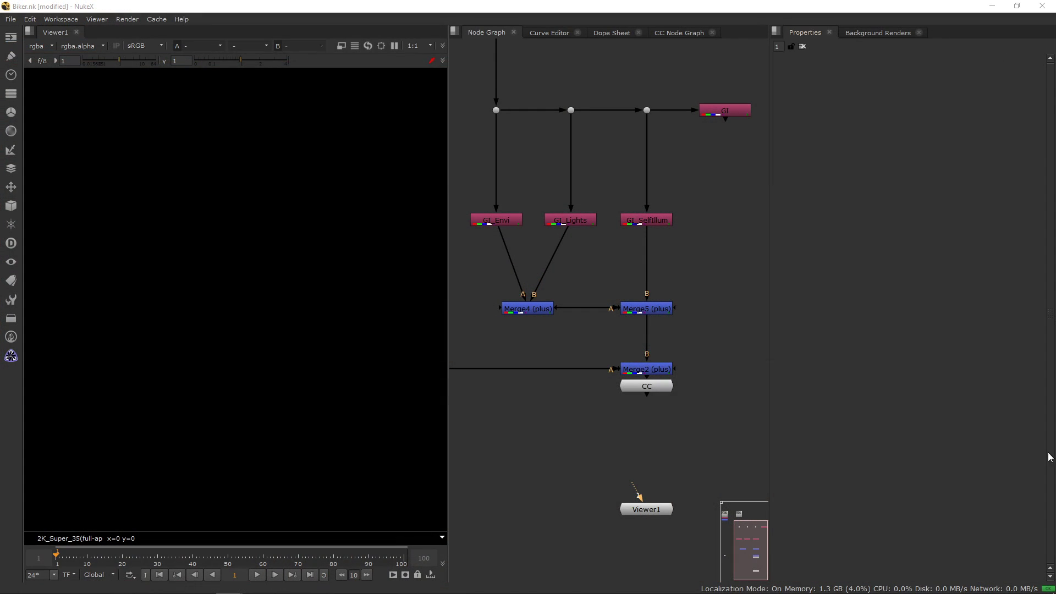
Switch to NukeX and view the GI, GI_Envi, GI_Lights and GI_SelfIllum passes one after another in the viewer
click(899, 391)
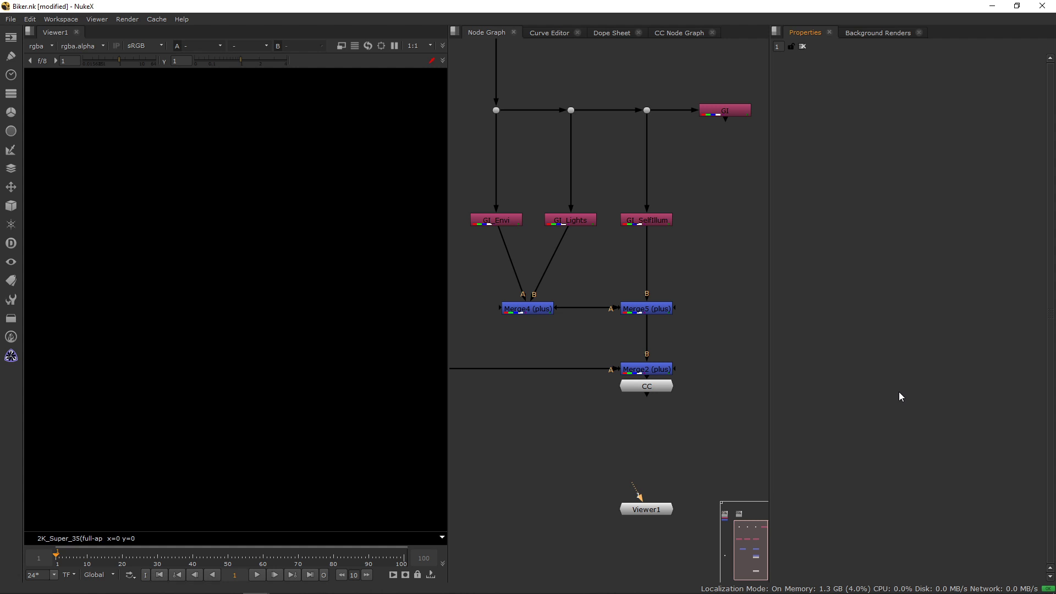
click(731, 110)
key(1)
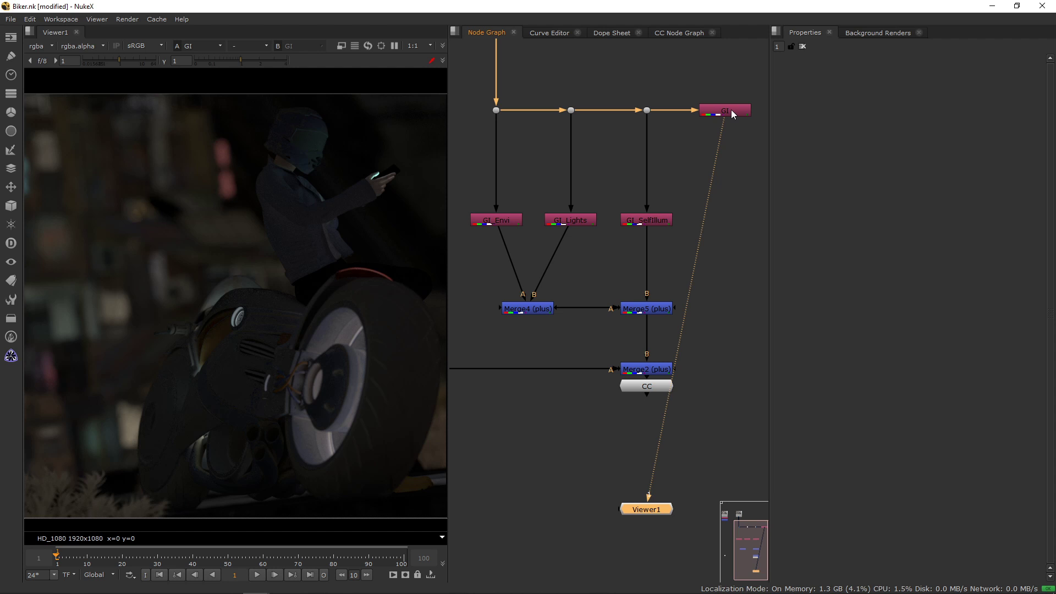
click(508, 222)
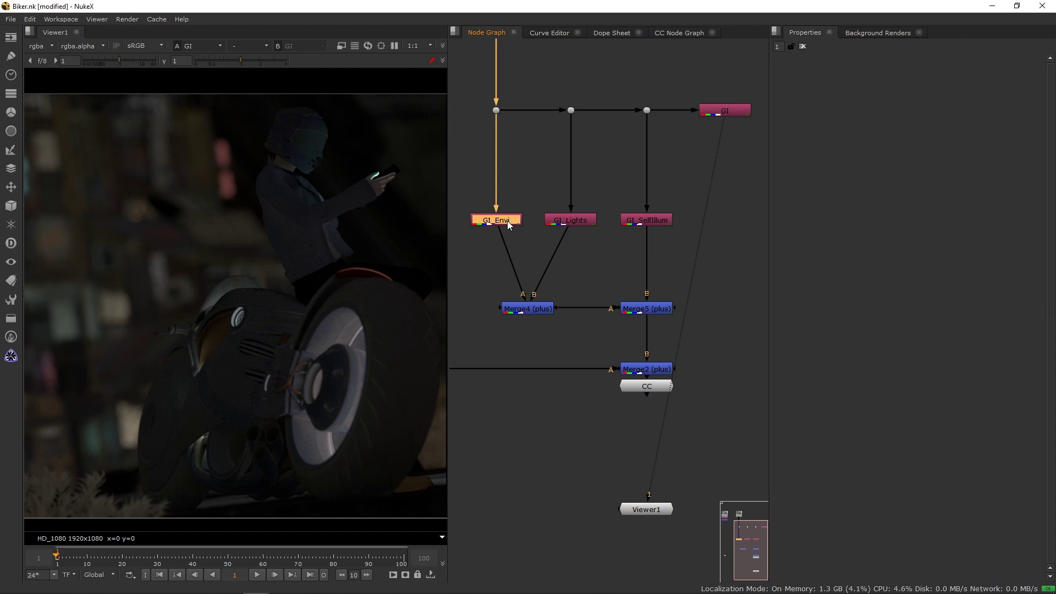
key(1)
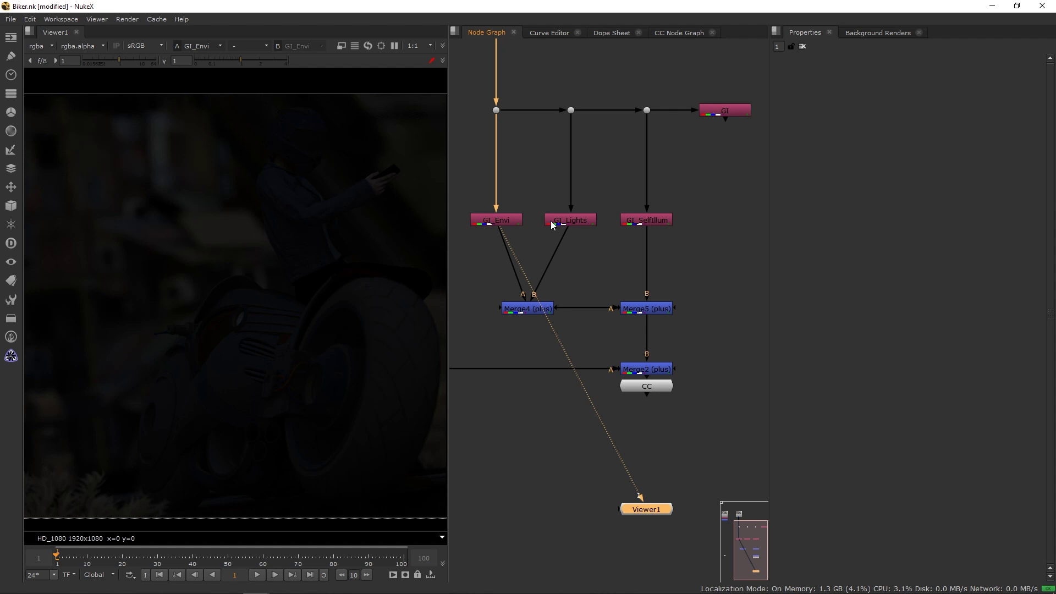
click(582, 221)
key(1)
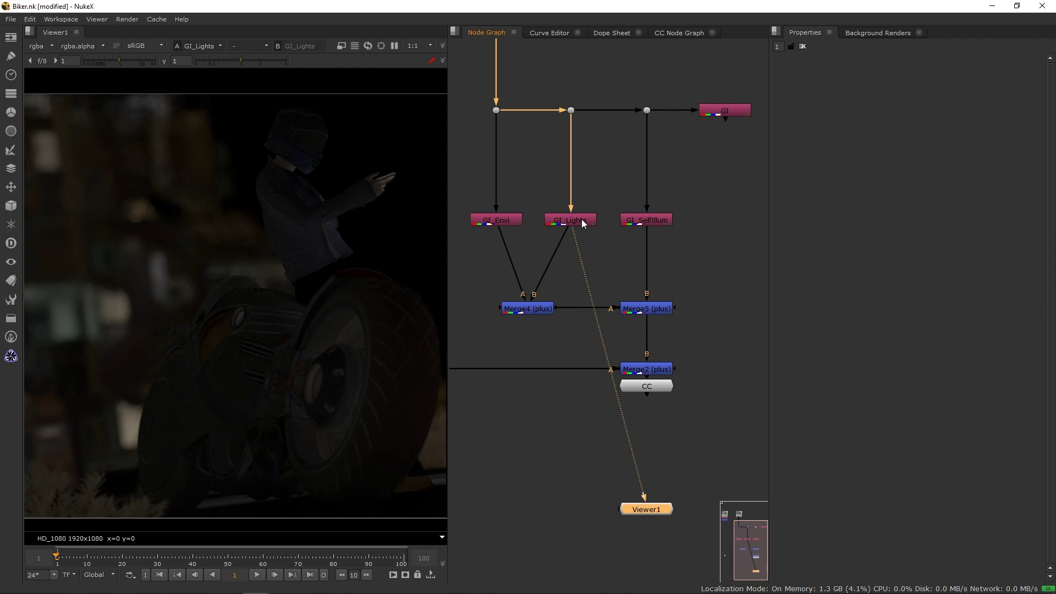
click(660, 220)
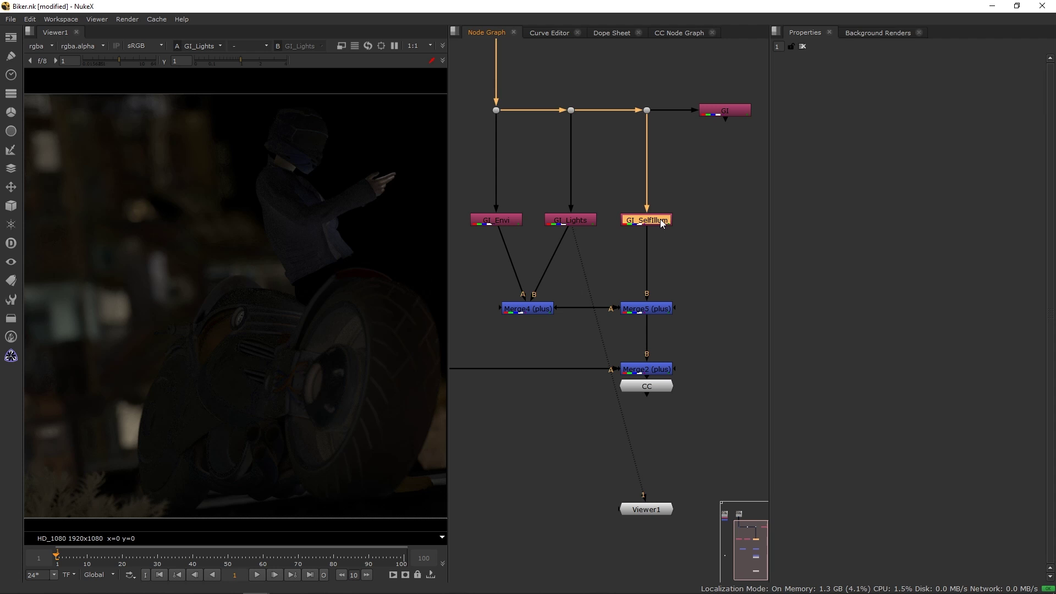
key(1)
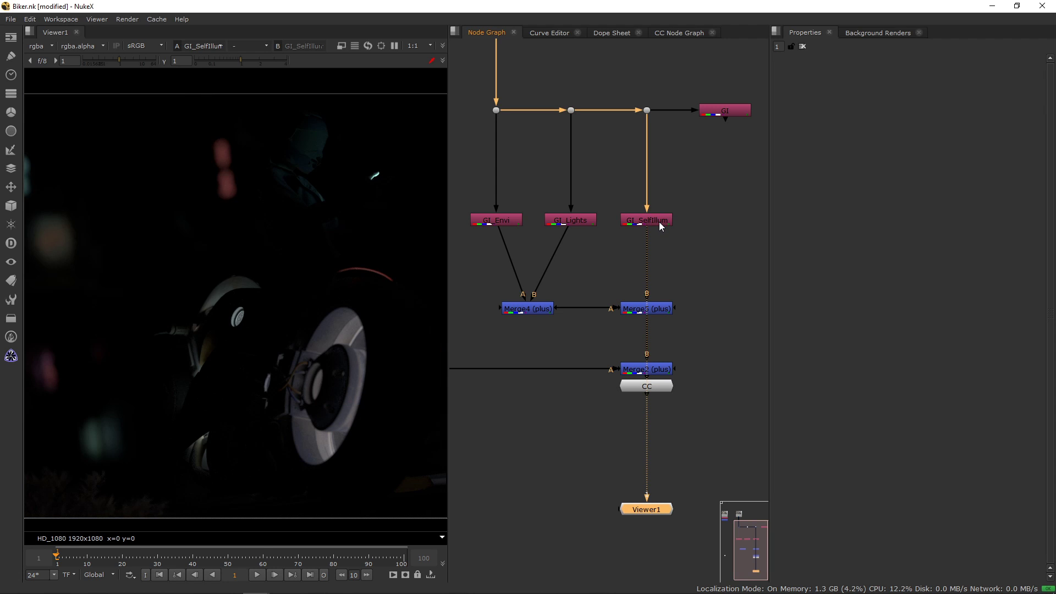
View the recombined GI at the Merge5 node and the final composite at the CC node
click(659, 310)
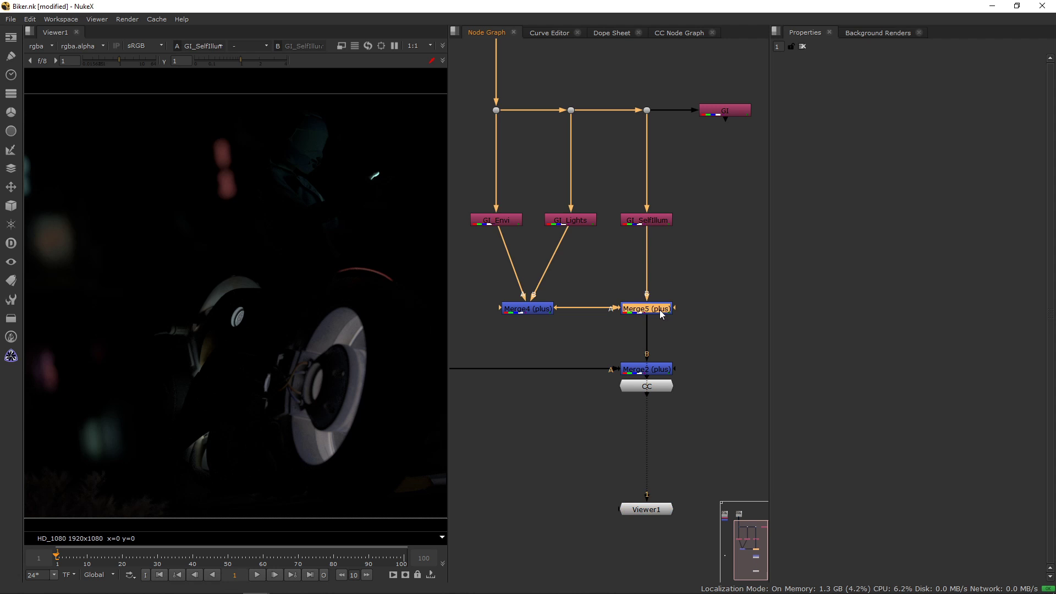
key(1)
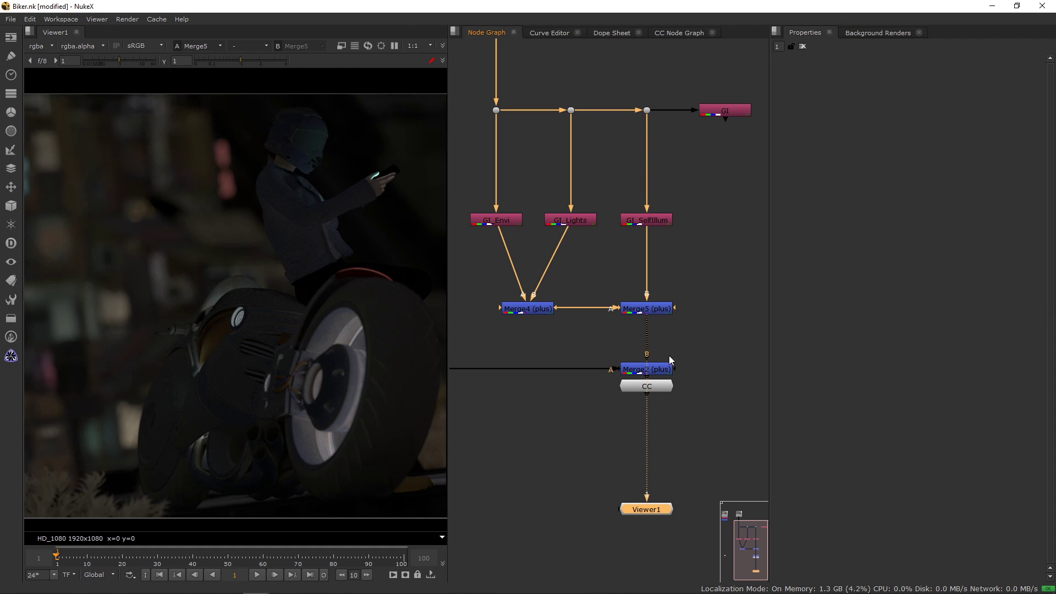
click(665, 388)
key(1)
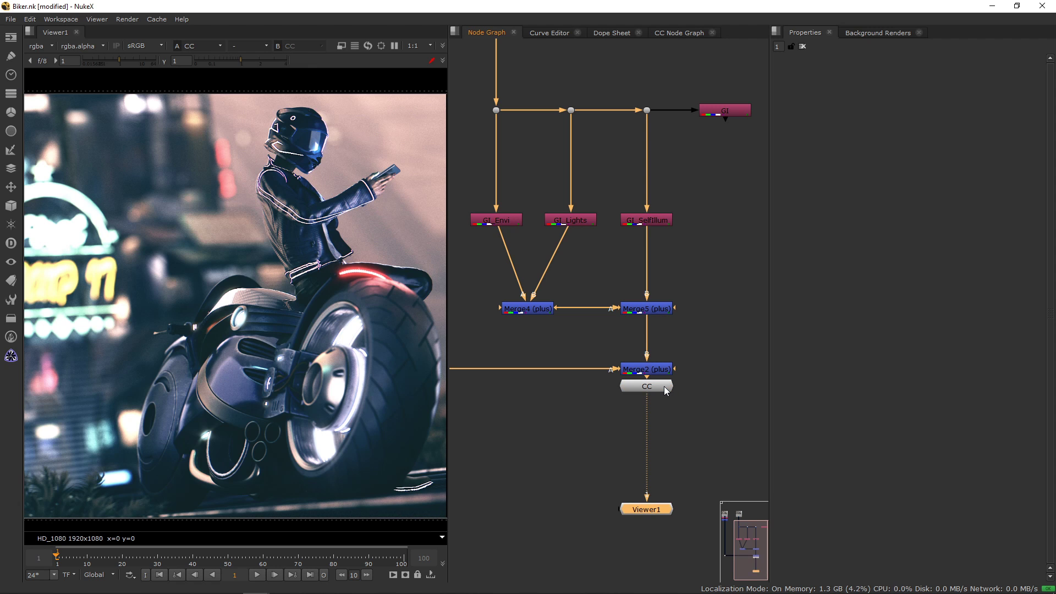
Add a Grade node and insert it on the connection between GI_SelfIllum and Merge5
click(716, 263)
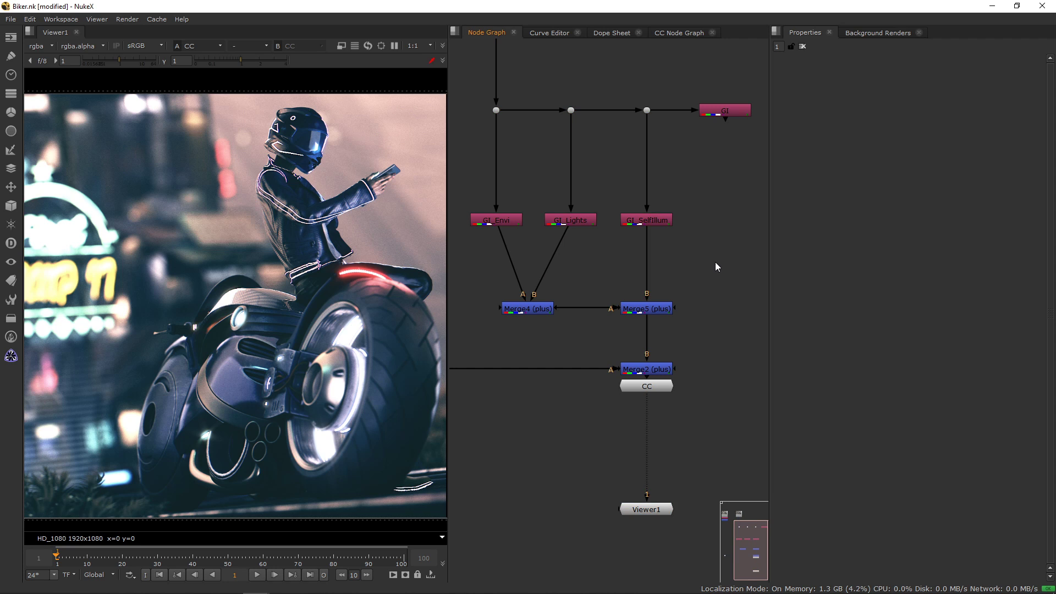
key(g)
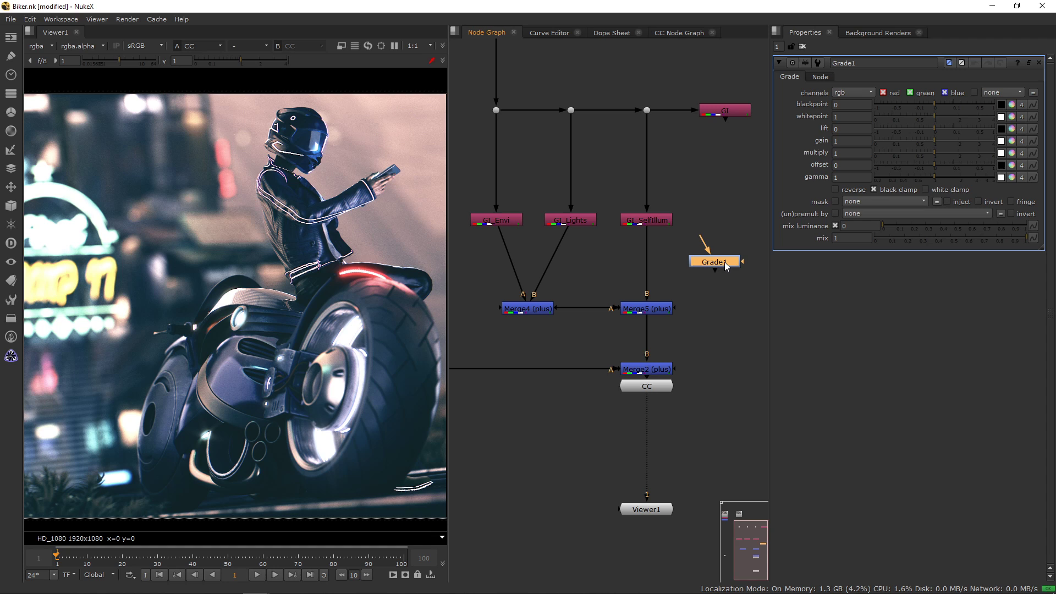
drag(725, 261, 657, 268)
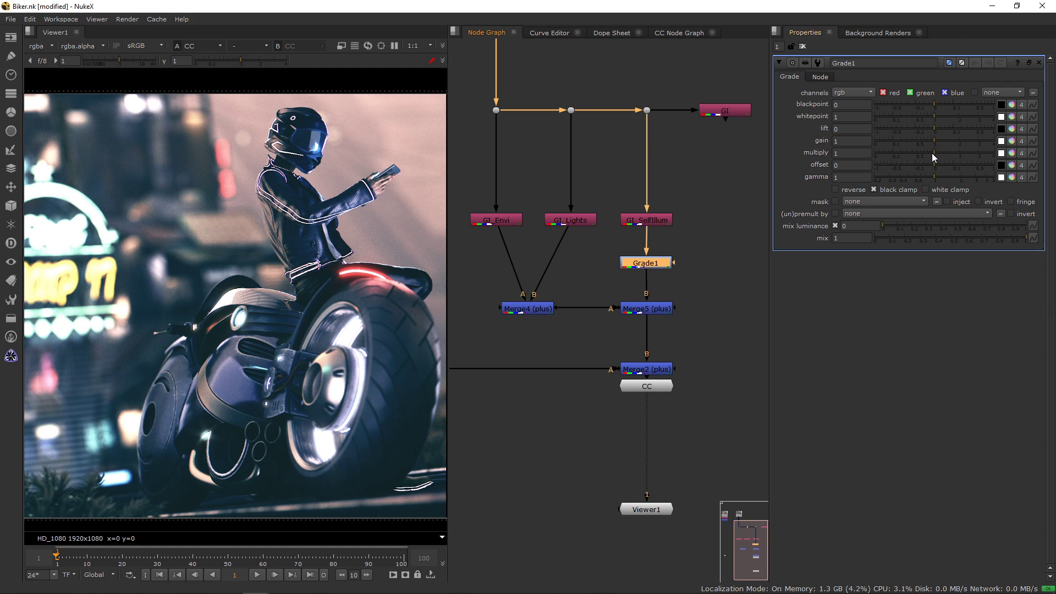
Set the Grade node's multiply to 4 and tint its gain pink-red with red 1, green 0 and blue about 0.2
drag(932, 153, 1025, 165)
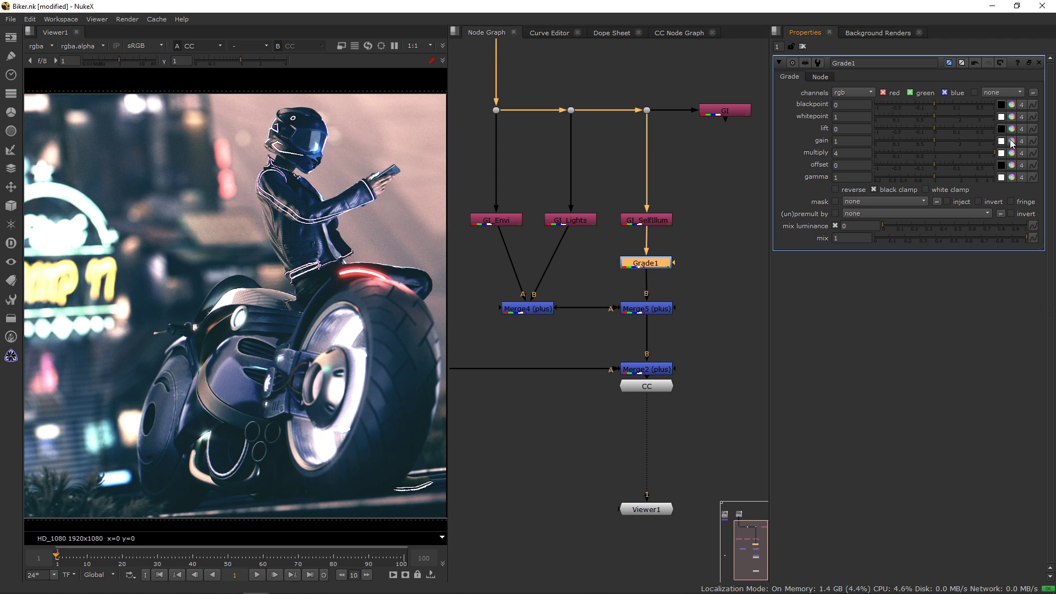
click(1012, 141)
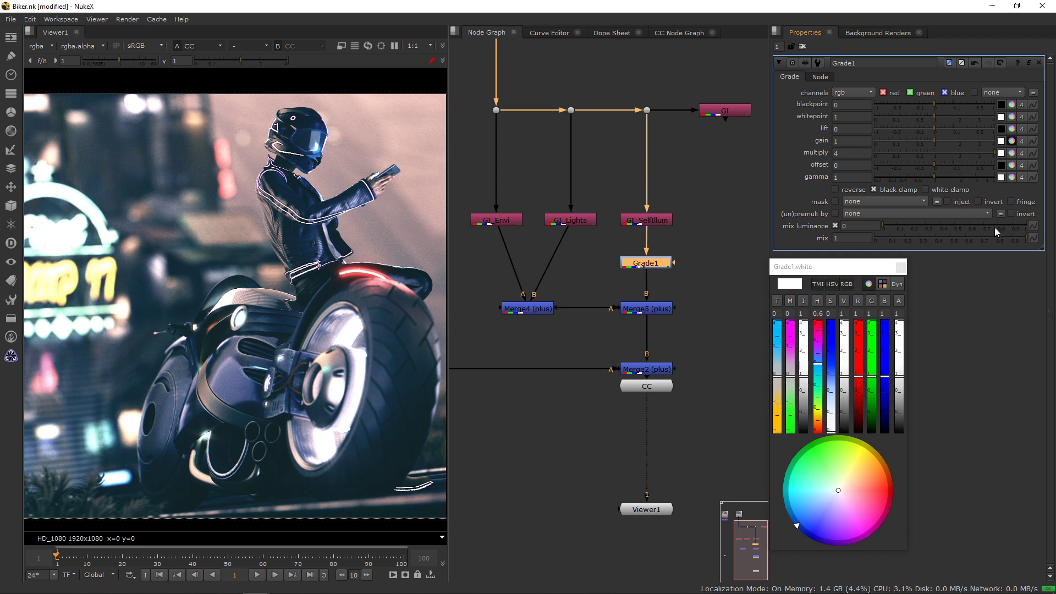
drag(837, 491, 891, 502)
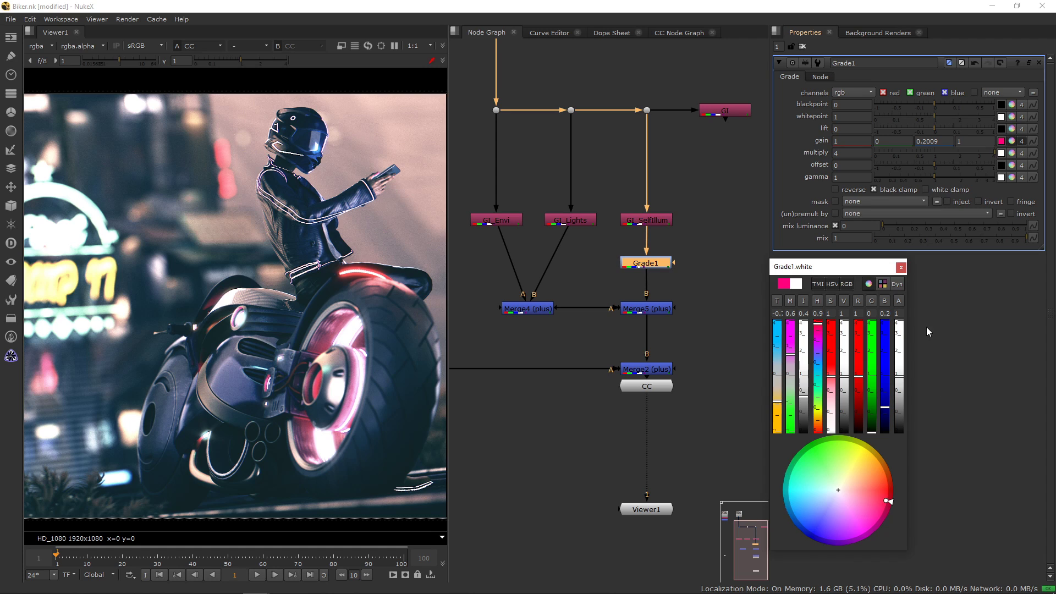
click(901, 268)
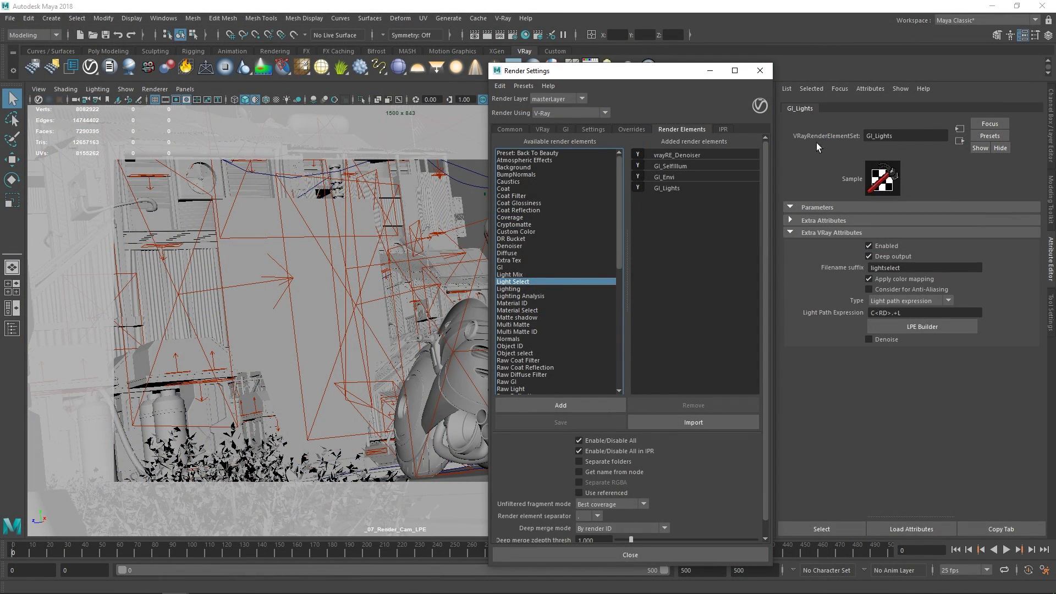
Switch to Maya, clear Render Settings out of the way and look through RenderCam_01 in the viewport
click(708, 70)
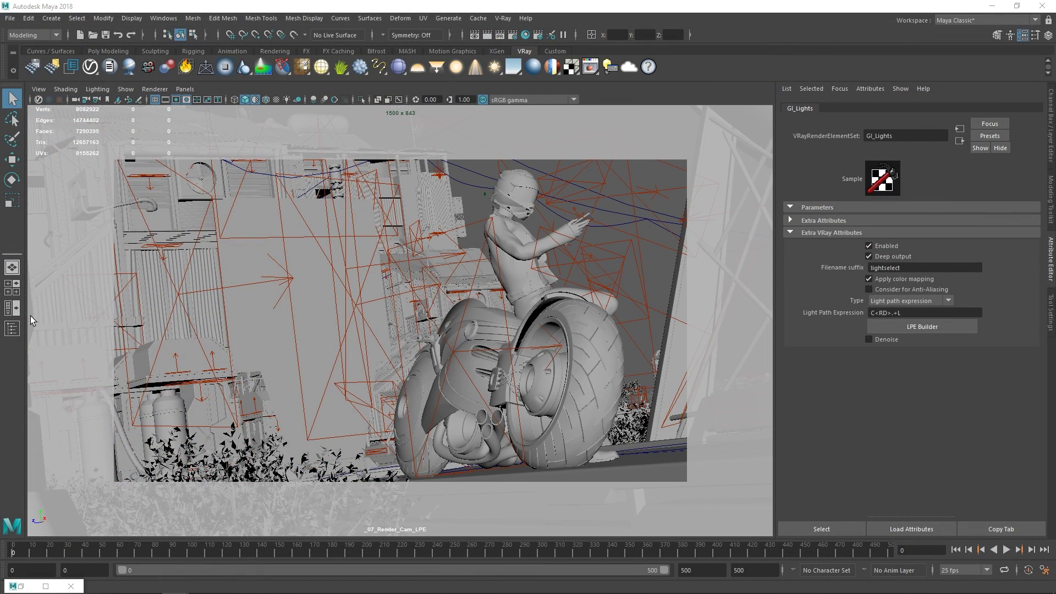
click(12, 328)
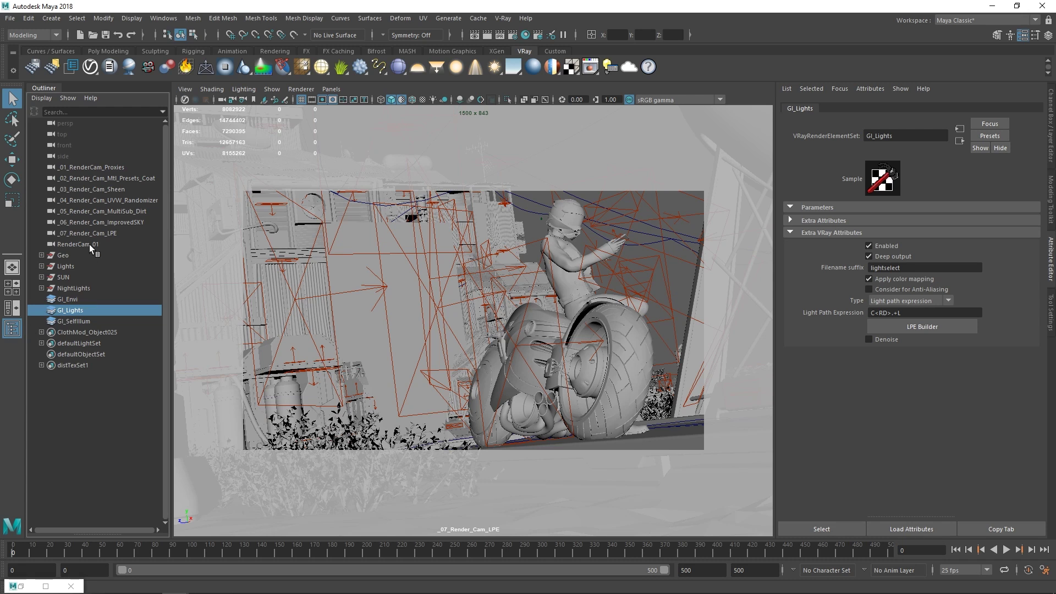
middle_drag(89, 244, 292, 263)
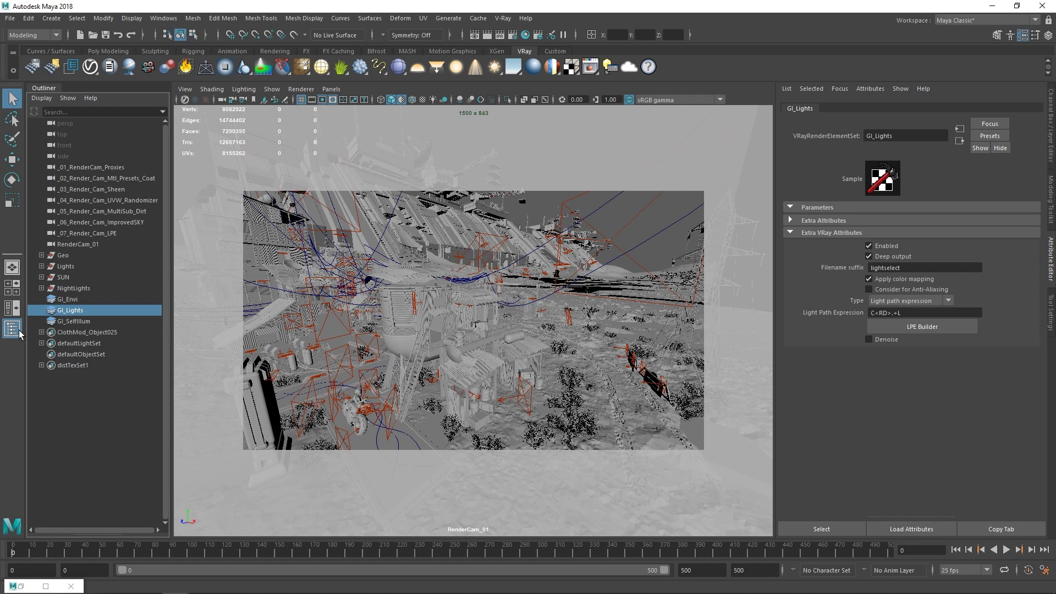
click(19, 332)
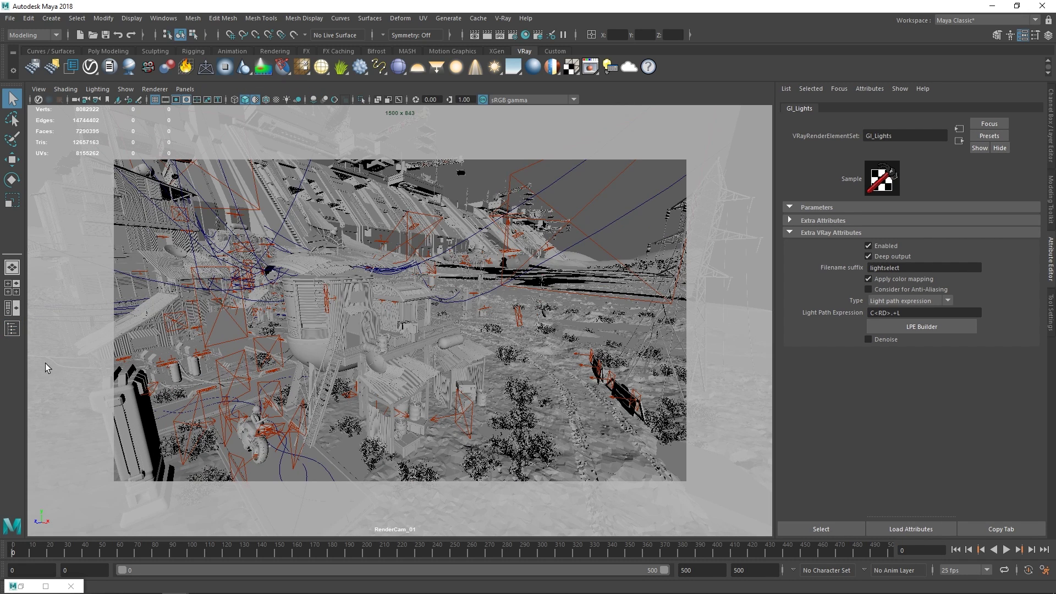
Add a Light Mix render element in Render Settings and group it by Grouped lights
click(513, 36)
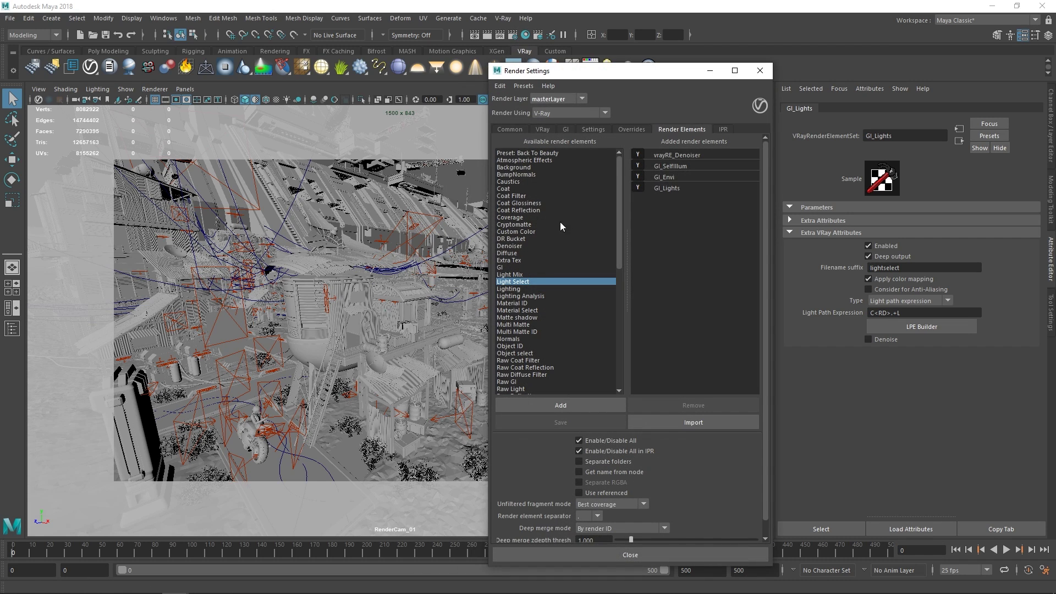
click(527, 275)
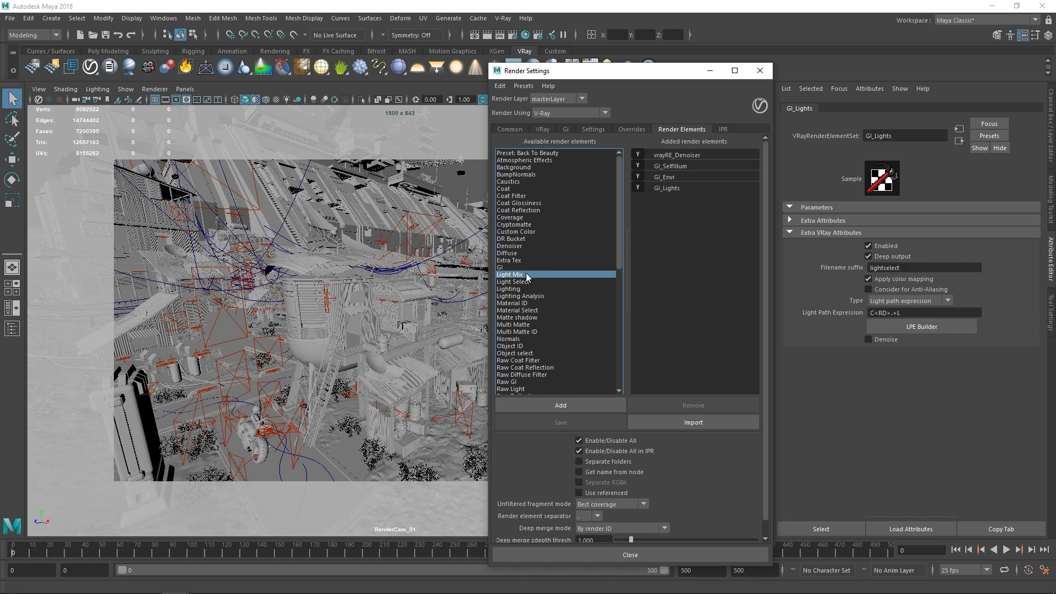
double_click(526, 274)
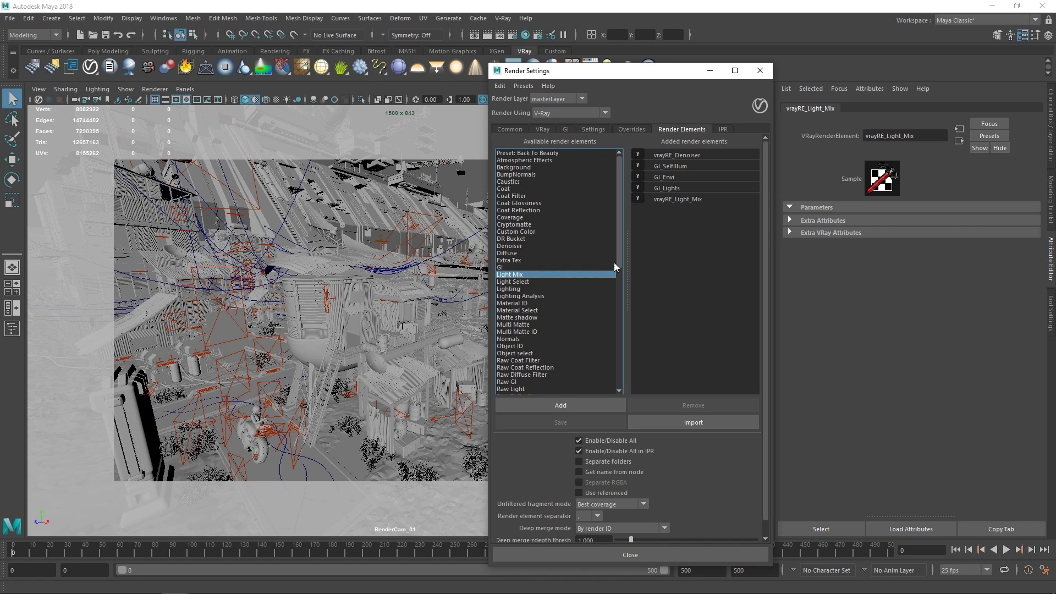
click(676, 200)
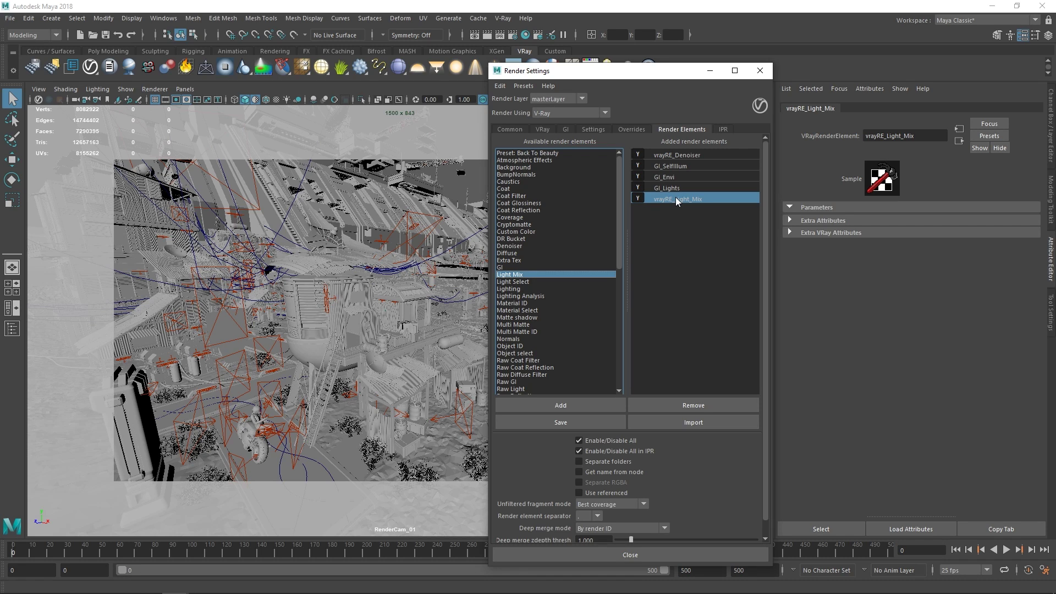
click(831, 232)
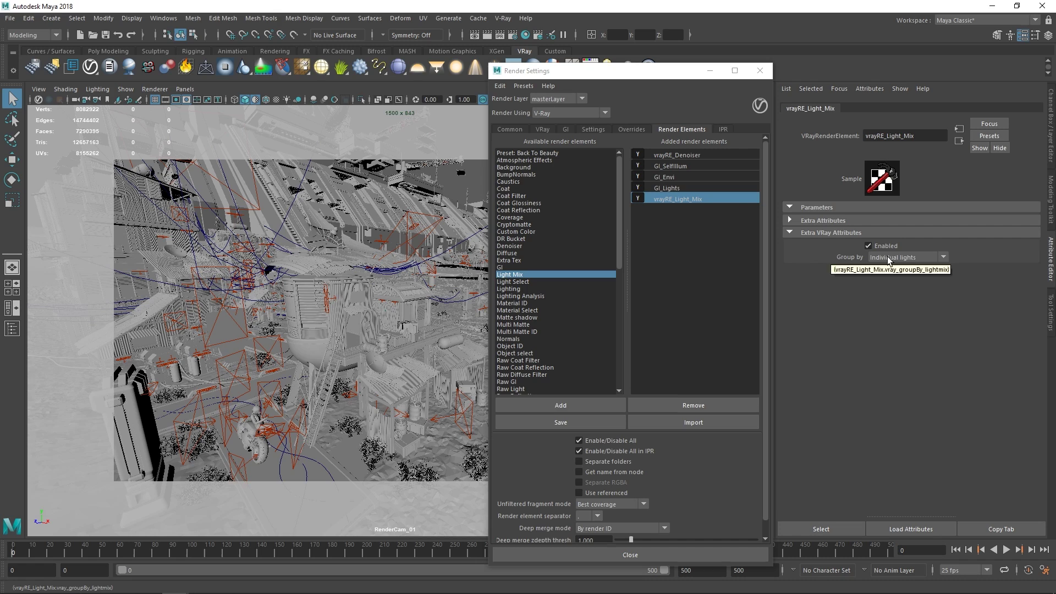
click(945, 258)
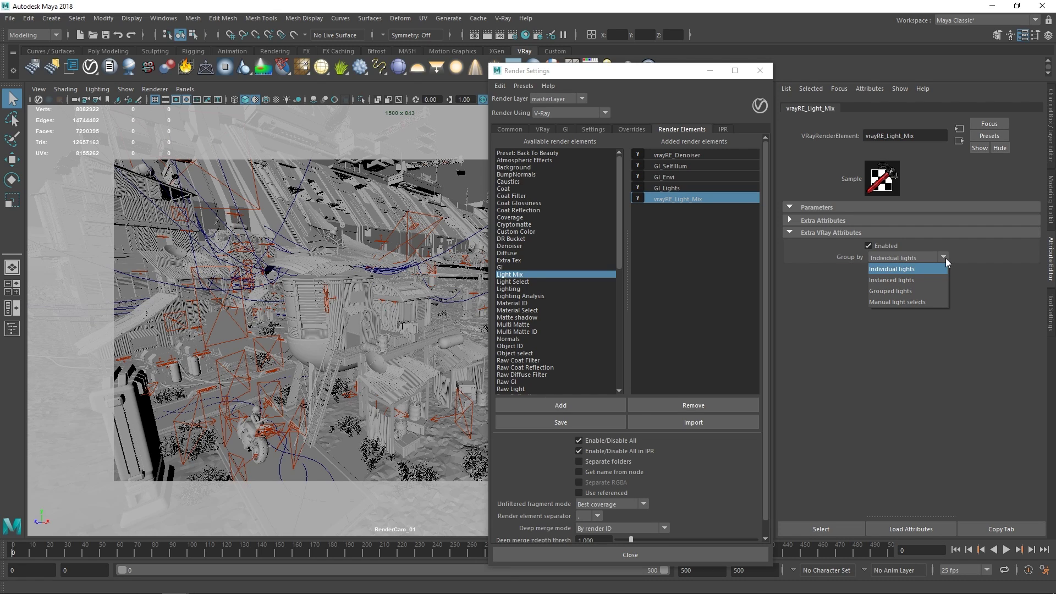
click(937, 289)
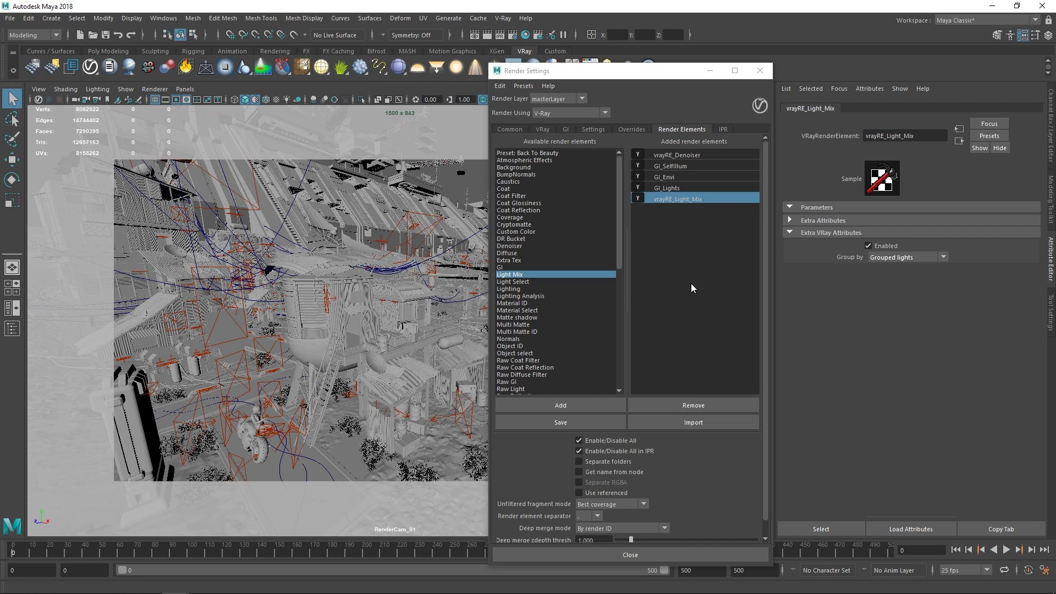
Add the Back To Beauty preset's set of render elements
click(571, 154)
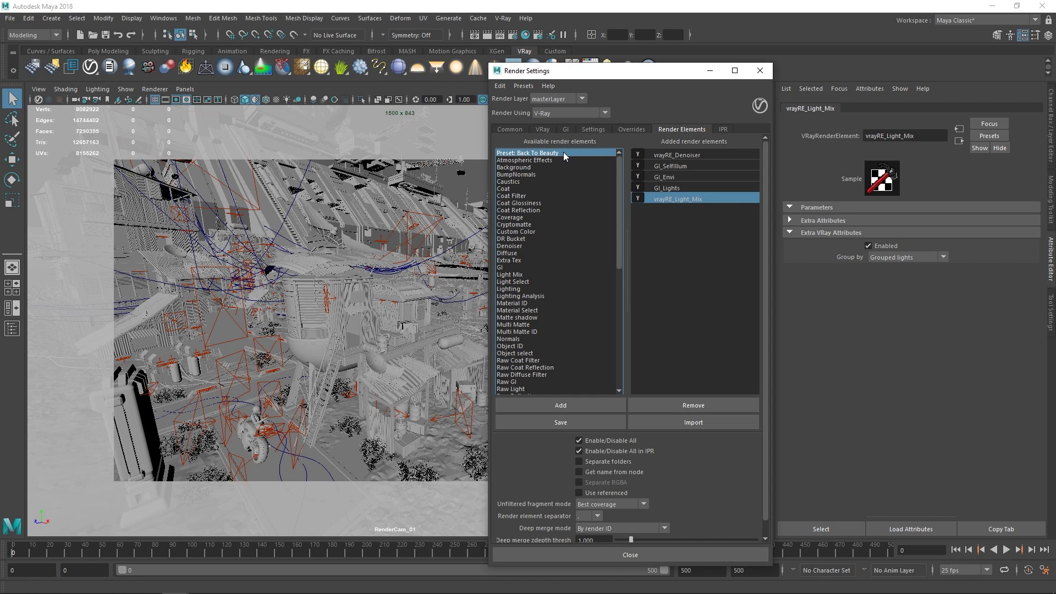
double_click(566, 153)
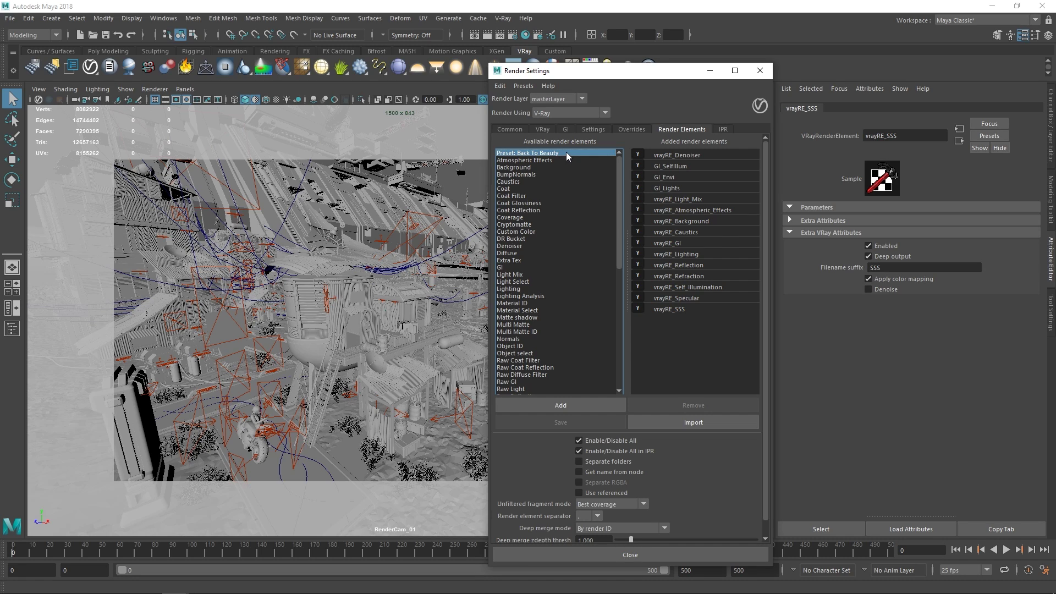
Review the Bucket sampler type and noise threshold, and render the RenderCam_01 view in the V-Ray Frame Buffer
click(543, 129)
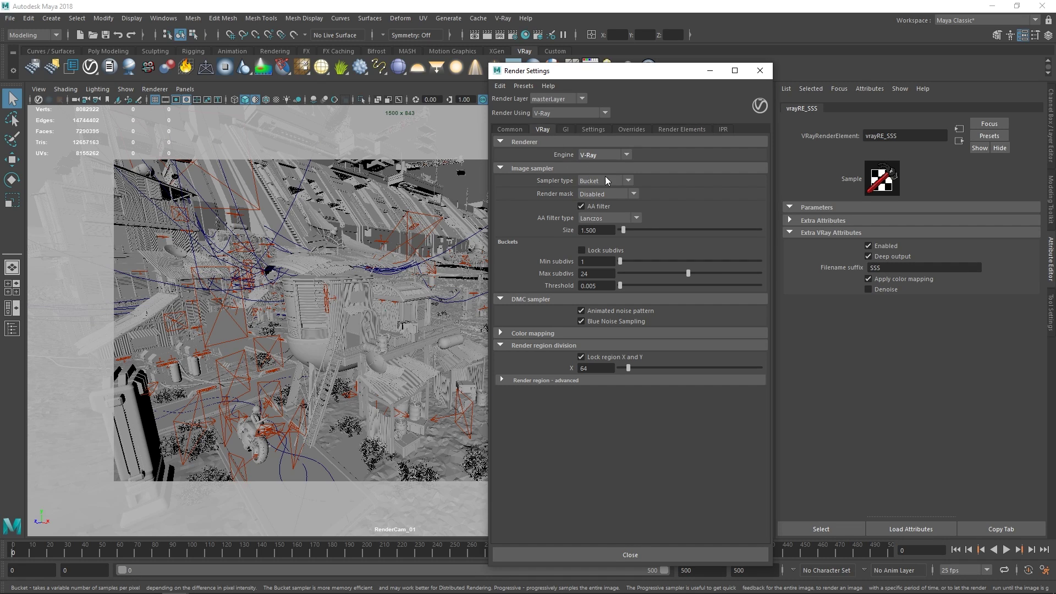
click(619, 180)
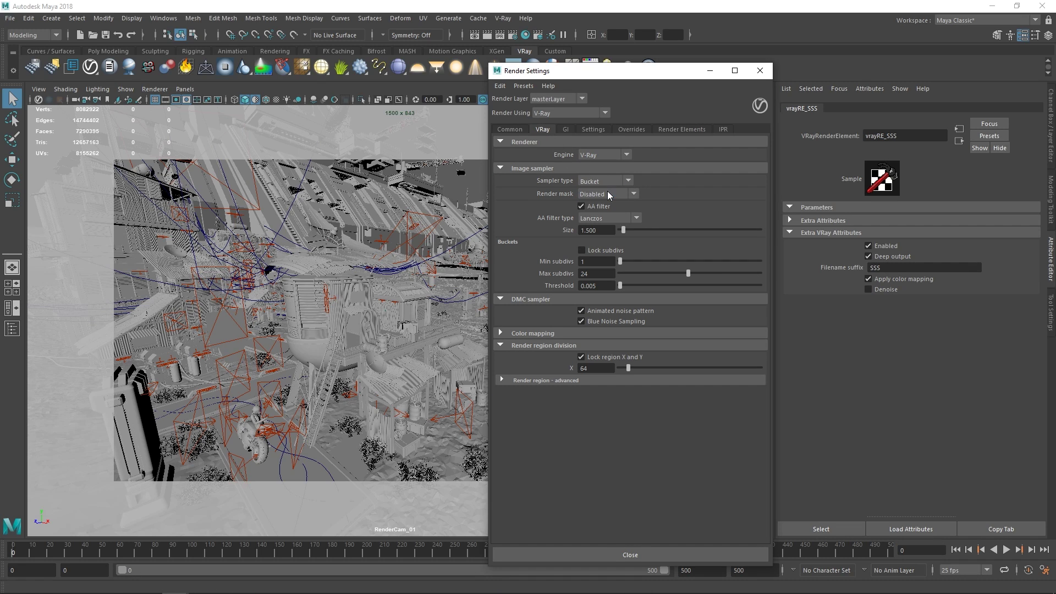
click(605, 285)
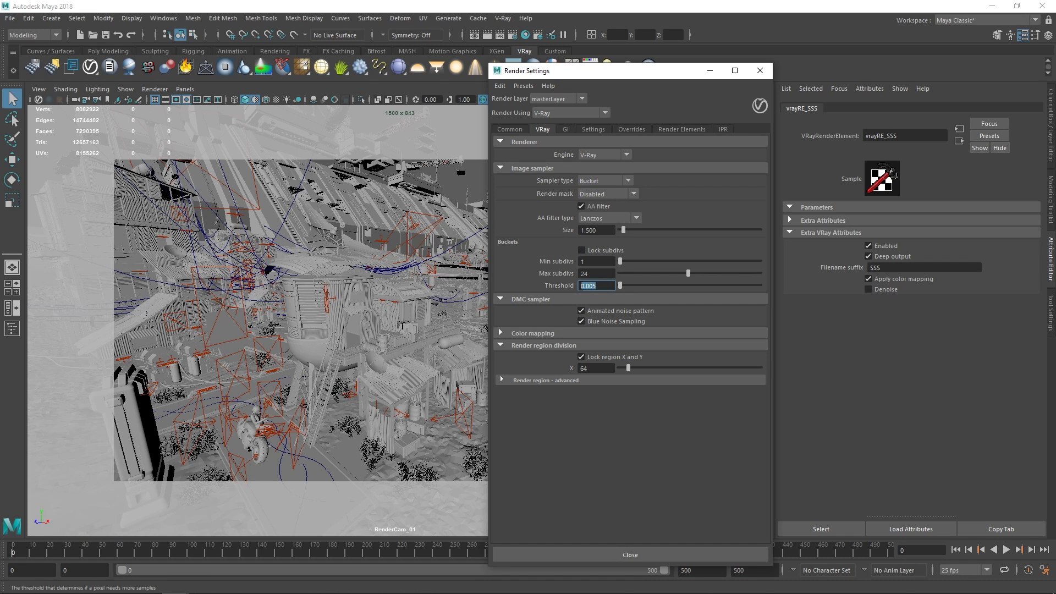
click(605, 286)
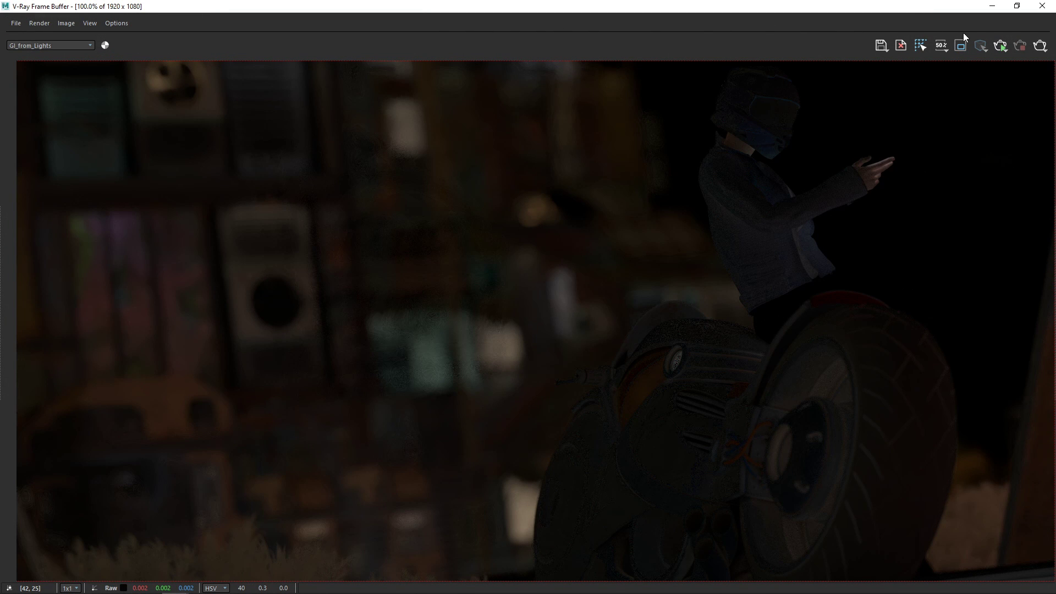
click(1040, 47)
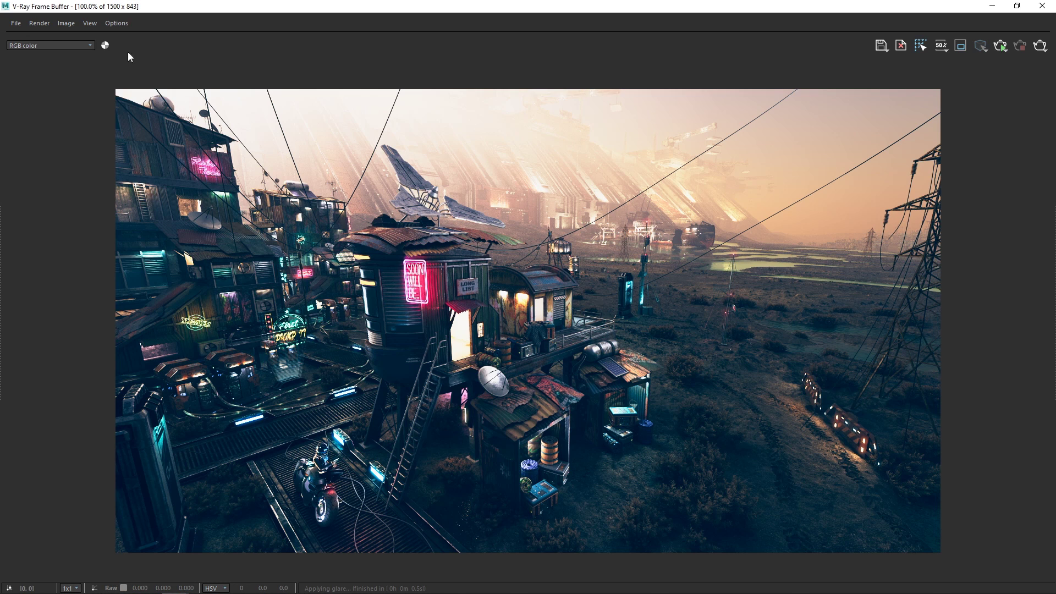
Show the frame buffer's layer stack and switch the Source layer from RGB to LightMix
click(1052, 304)
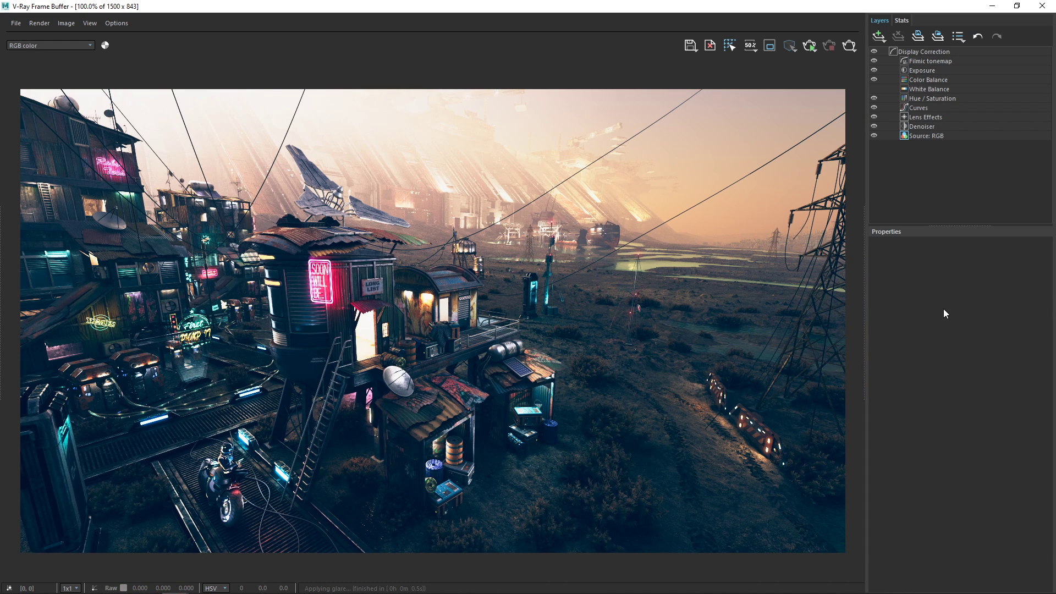
click(959, 135)
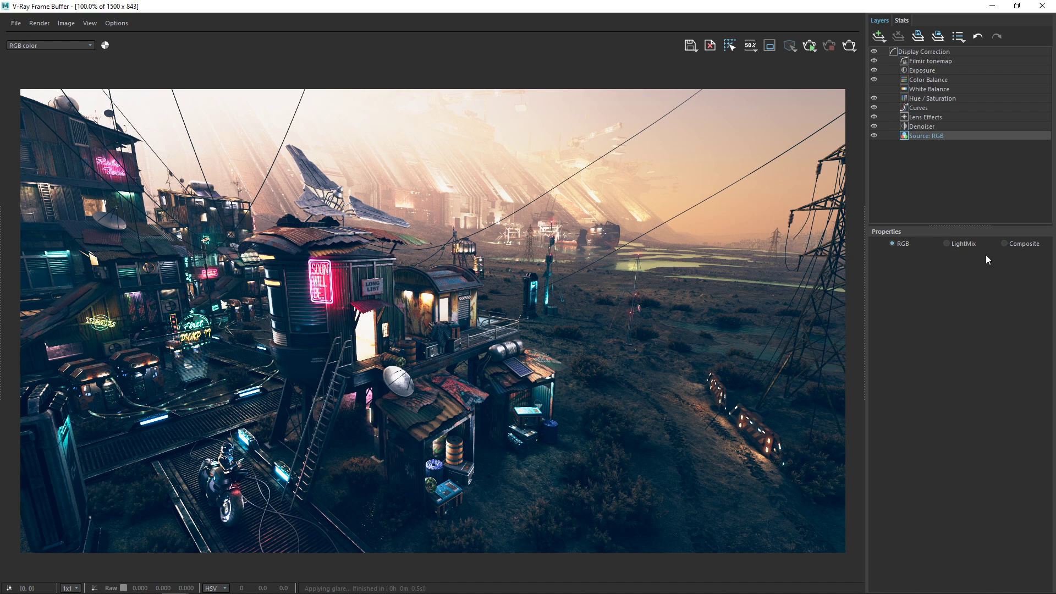
click(947, 244)
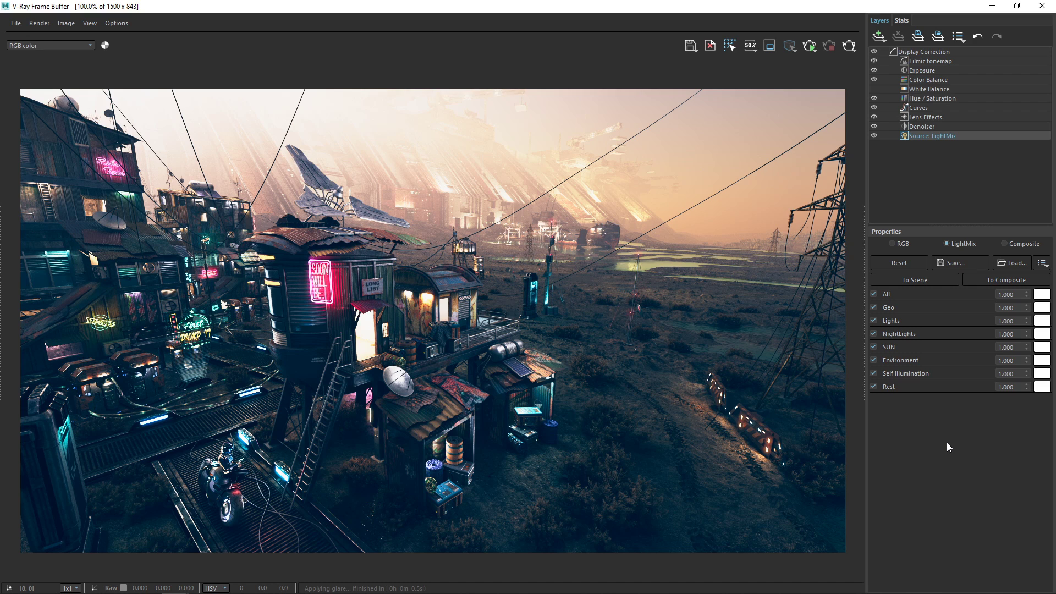
Toggle the Geo and Lights groups off and back on to compare their contribution to the render
click(872, 307)
click(873, 308)
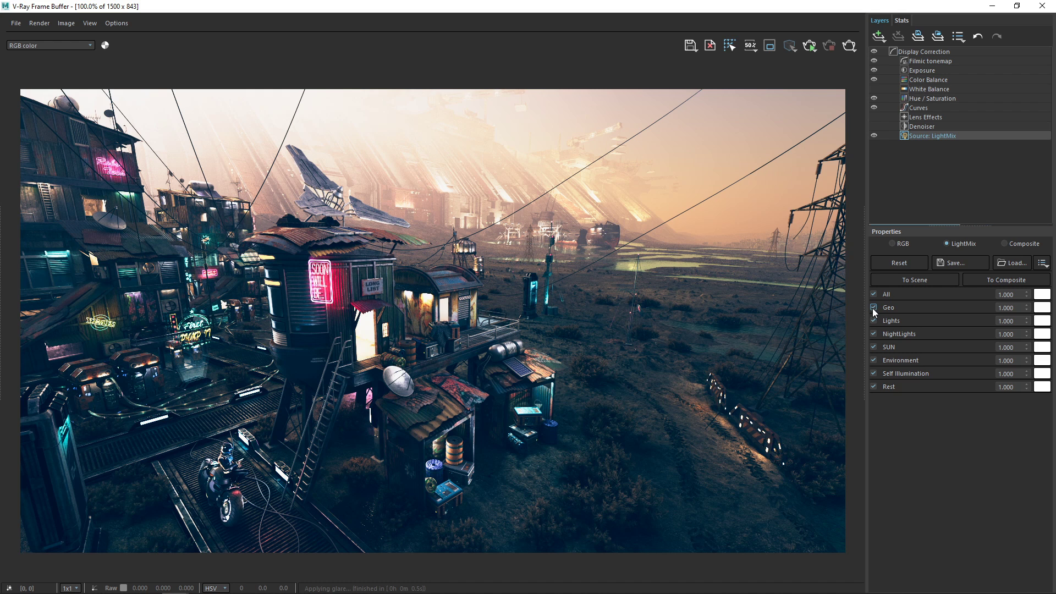
click(874, 321)
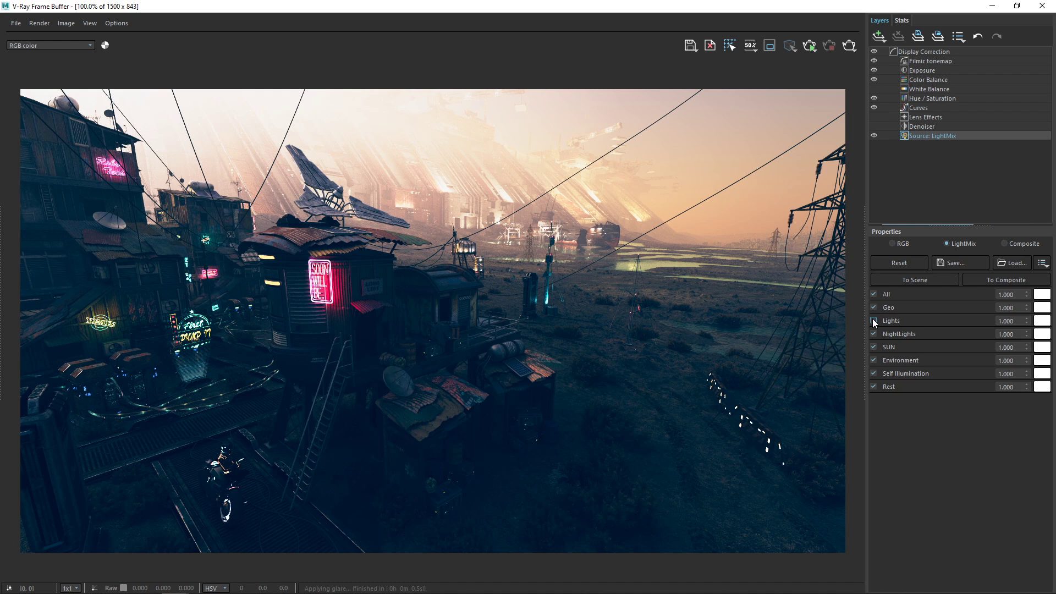
click(873, 320)
Disable all light mix groups except Rest and set the Rest intensity to 0.450
click(874, 295)
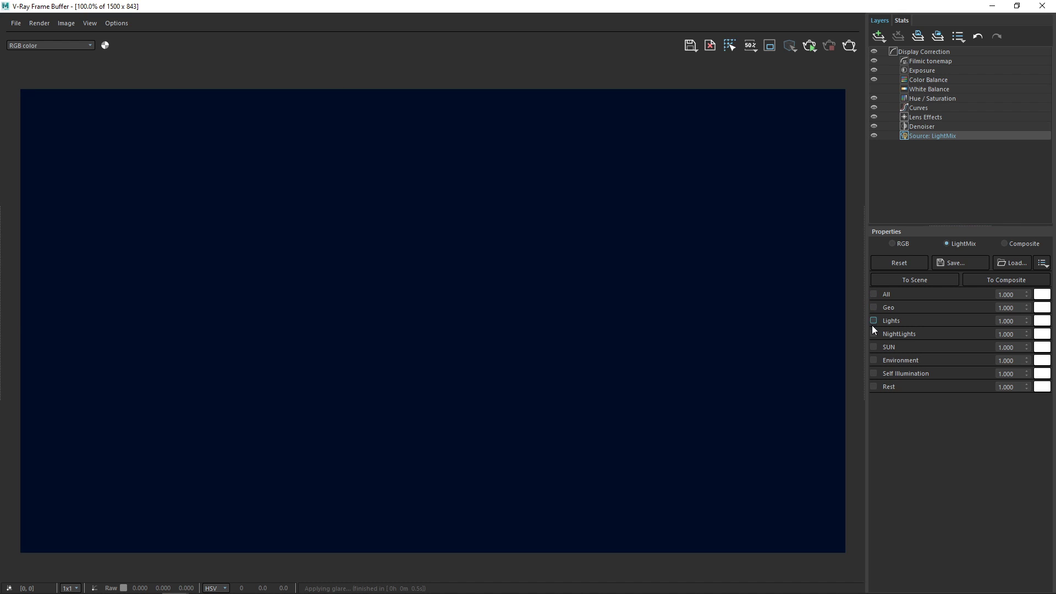
click(875, 387)
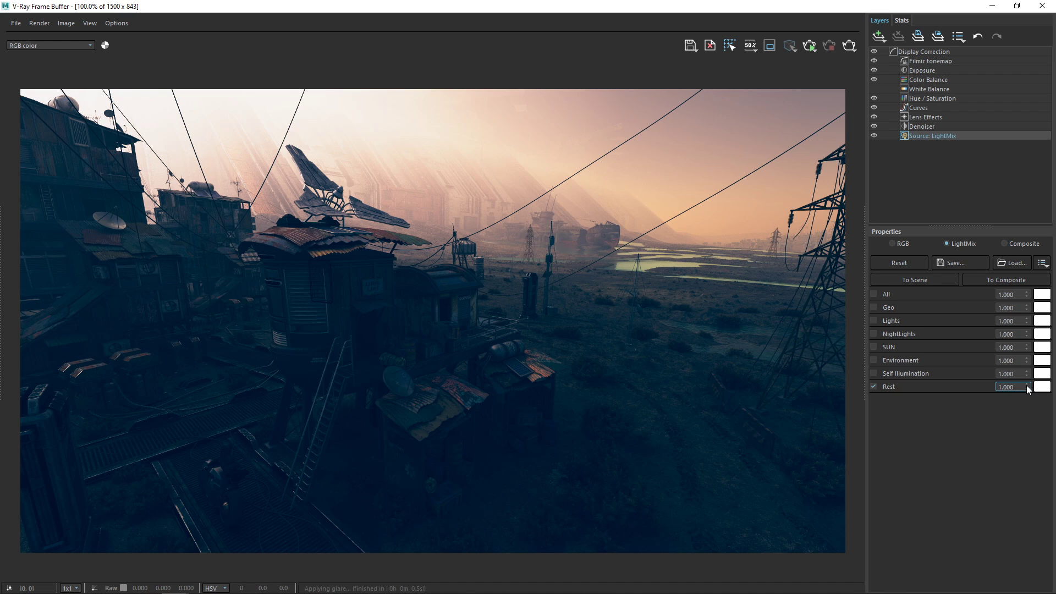
drag(1026, 391, 1032, 453)
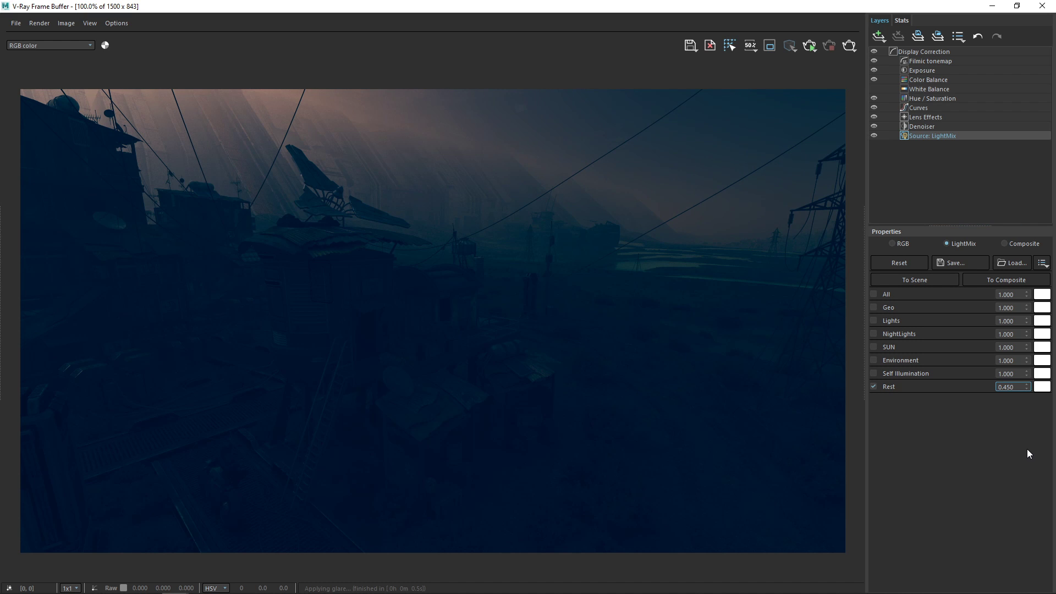
Tint the Rest light mix group a pale blue
click(1041, 387)
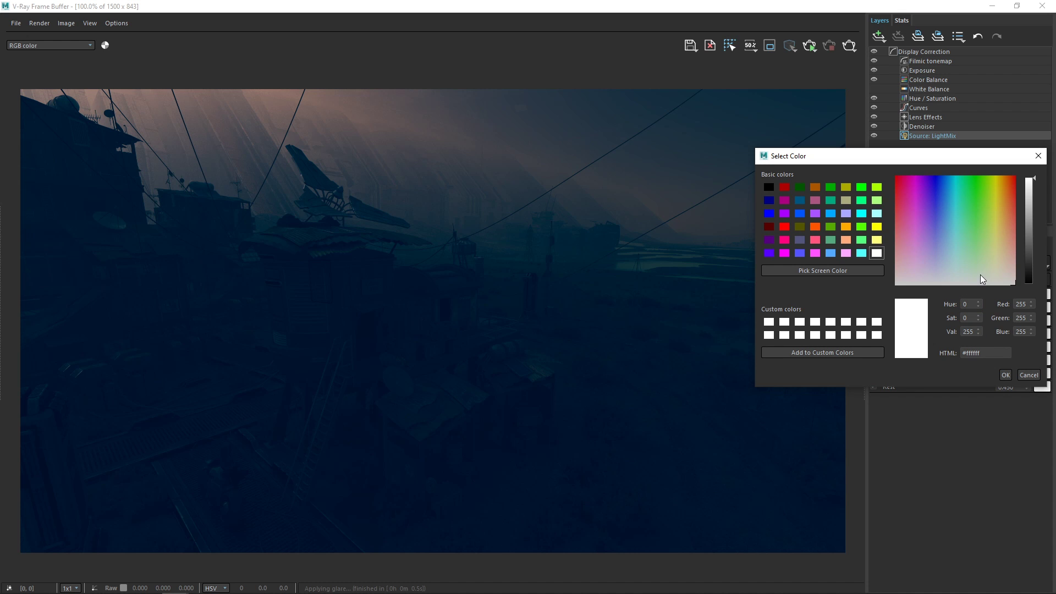
drag(981, 275, 938, 265)
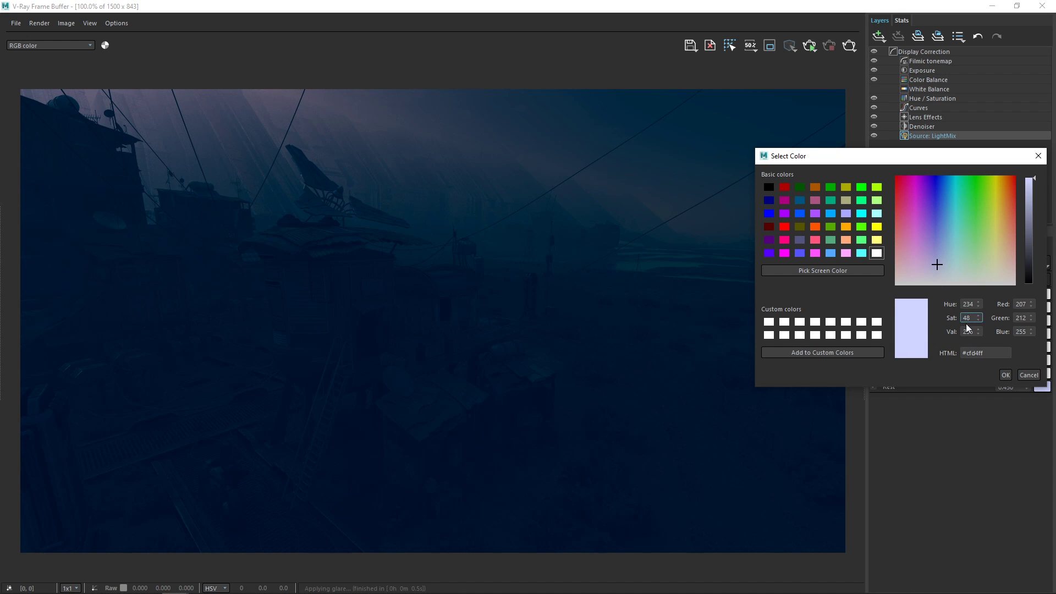
drag(937, 268, 939, 255)
click(1006, 375)
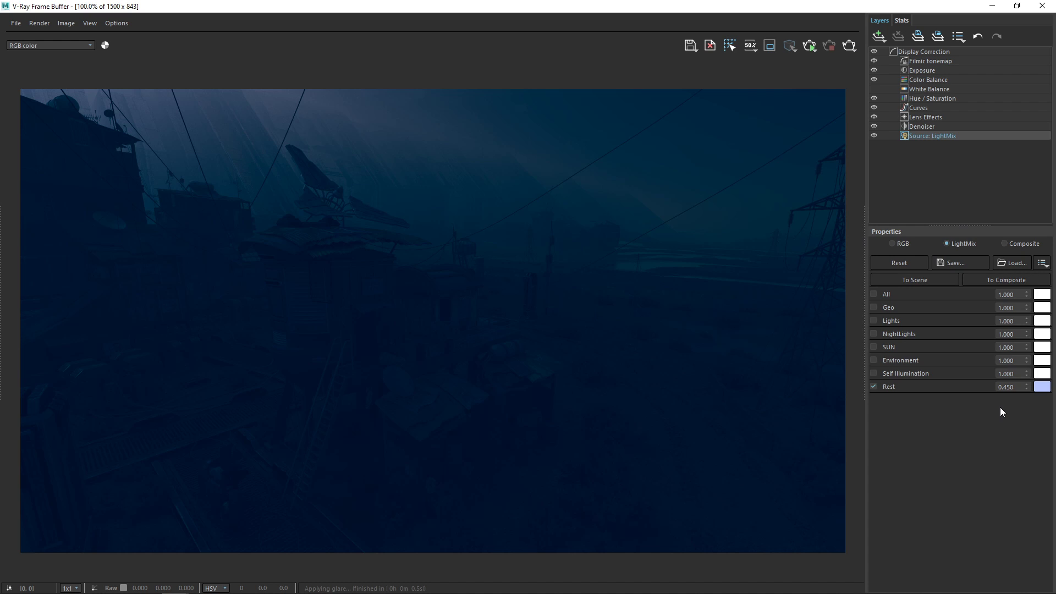
Enable the Environment light mix group, tint it pale pink (#ffb5b6) and set its intensity to 1.520
click(874, 360)
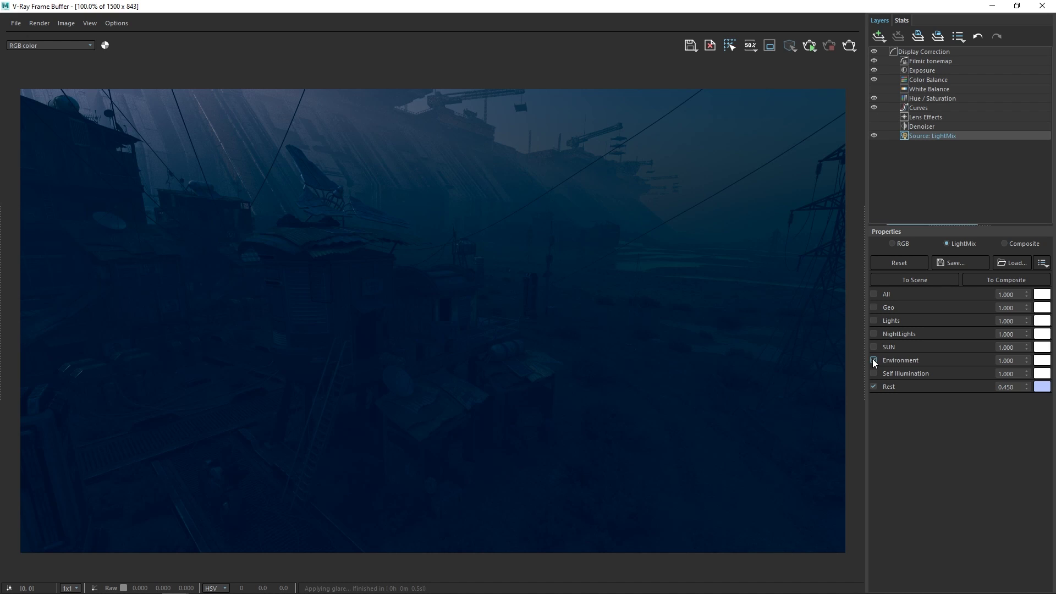
click(1043, 361)
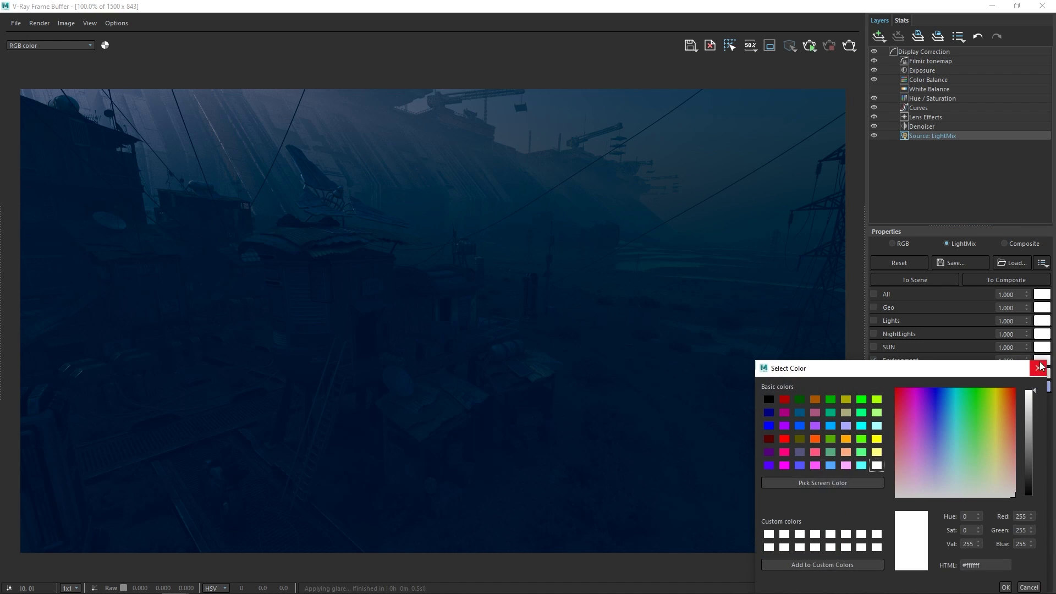
drag(942, 480, 869, 465)
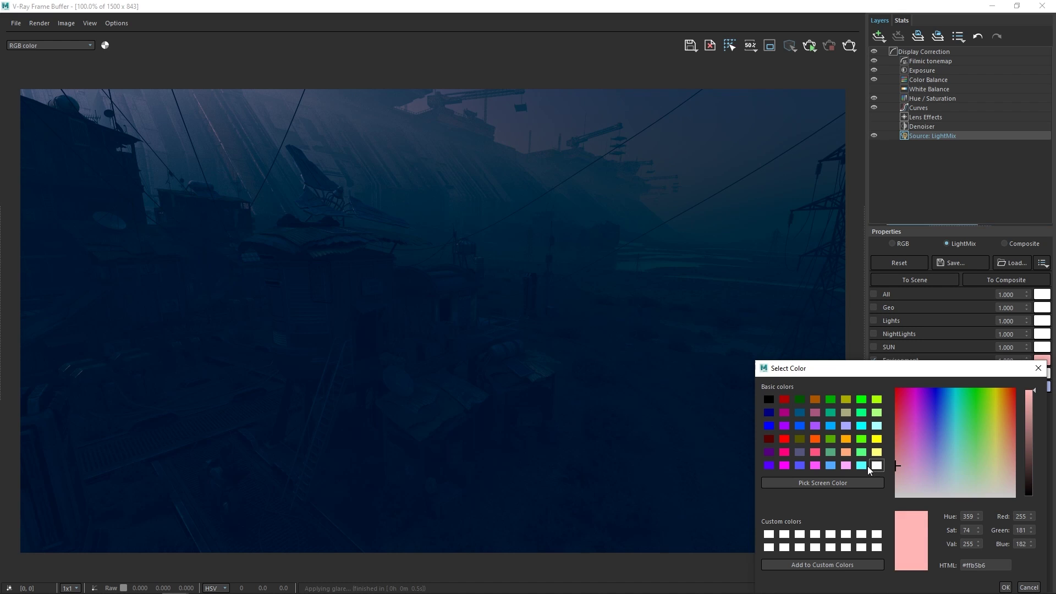
click(1005, 587)
drag(1026, 360, 1034, 299)
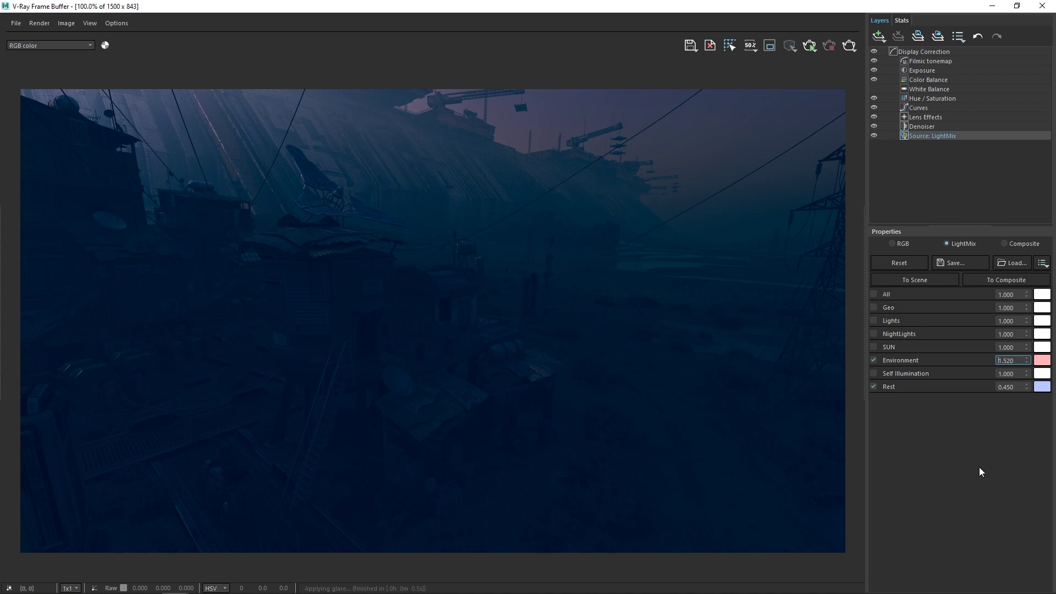
Enable the Self Illumination, Geo, NightLights and Lights groups, giving NightLights a warm tint of #ffe7d5 and an intensity of 1.360
click(874, 373)
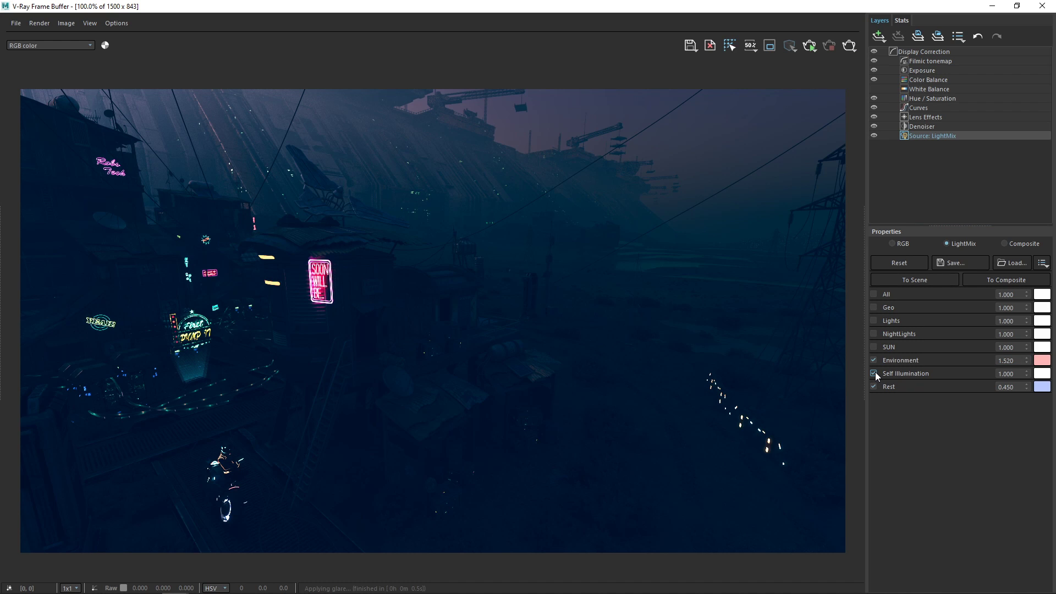
click(874, 307)
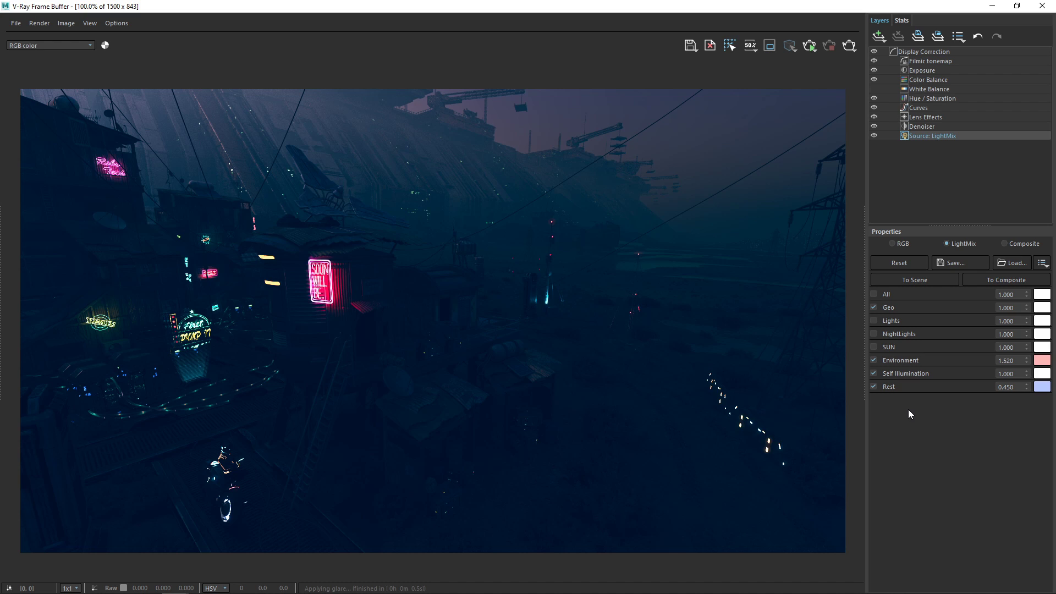
click(874, 334)
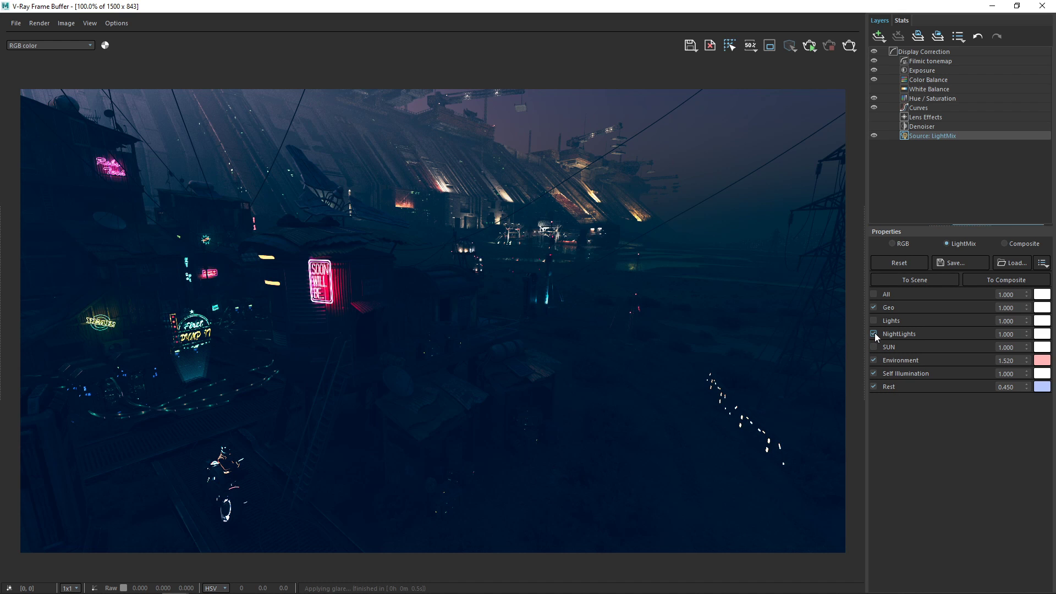
click(1041, 335)
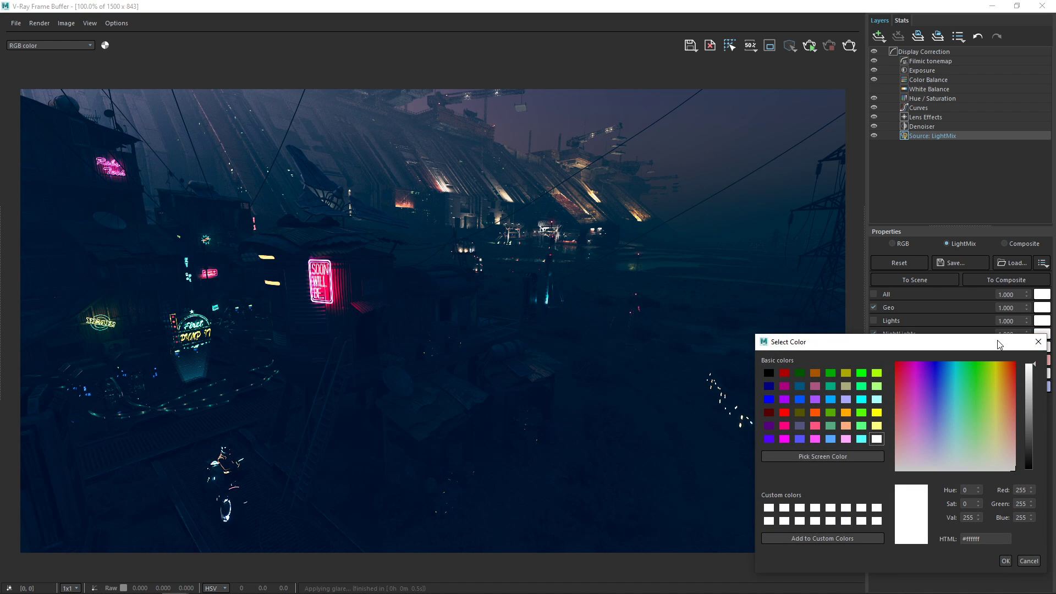
drag(934, 460, 1007, 453)
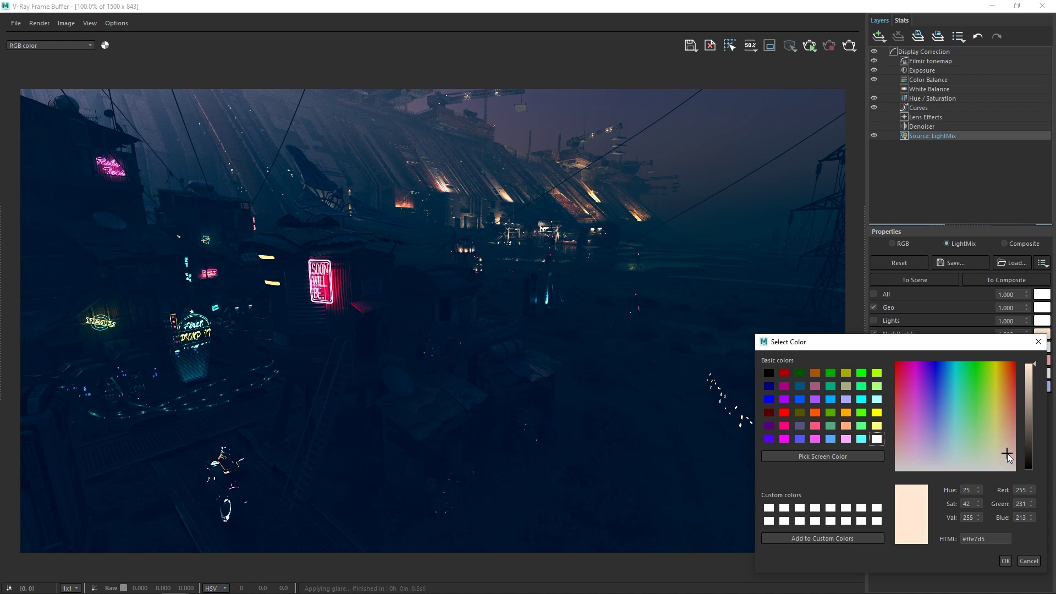
click(1005, 560)
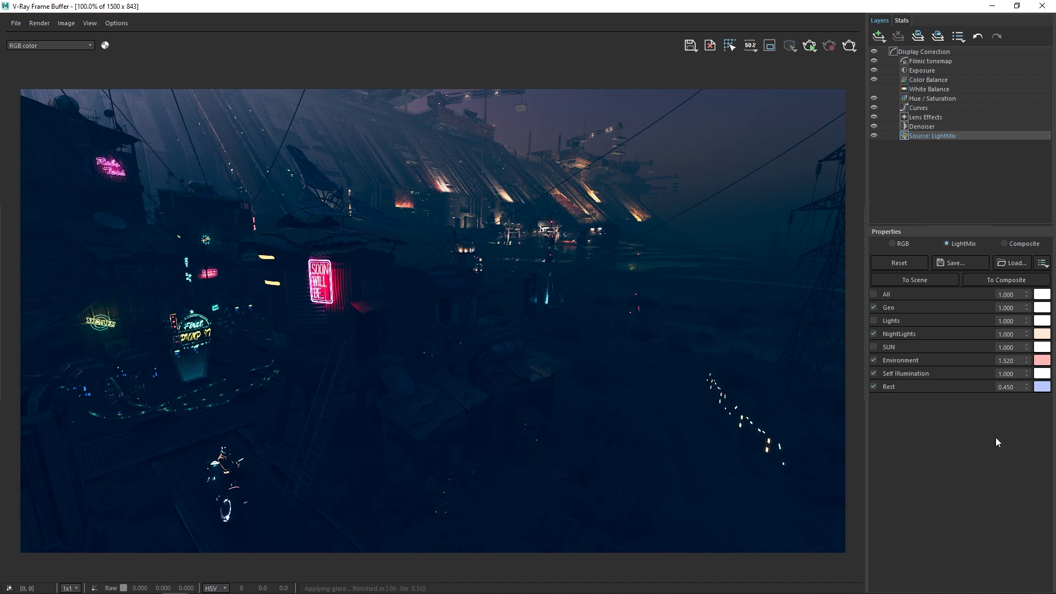
drag(1027, 335, 1037, 286)
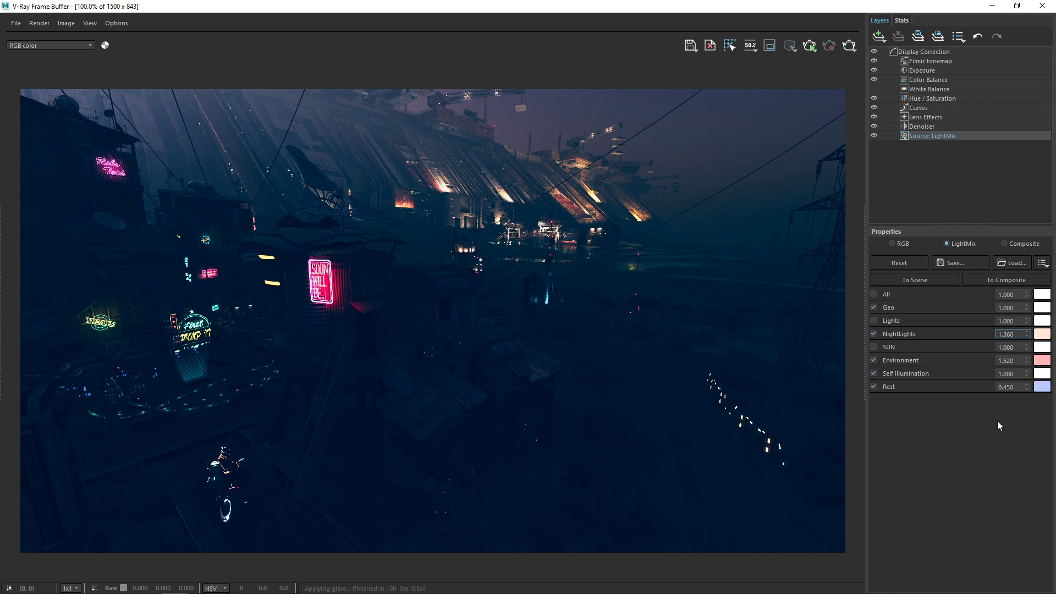
click(874, 321)
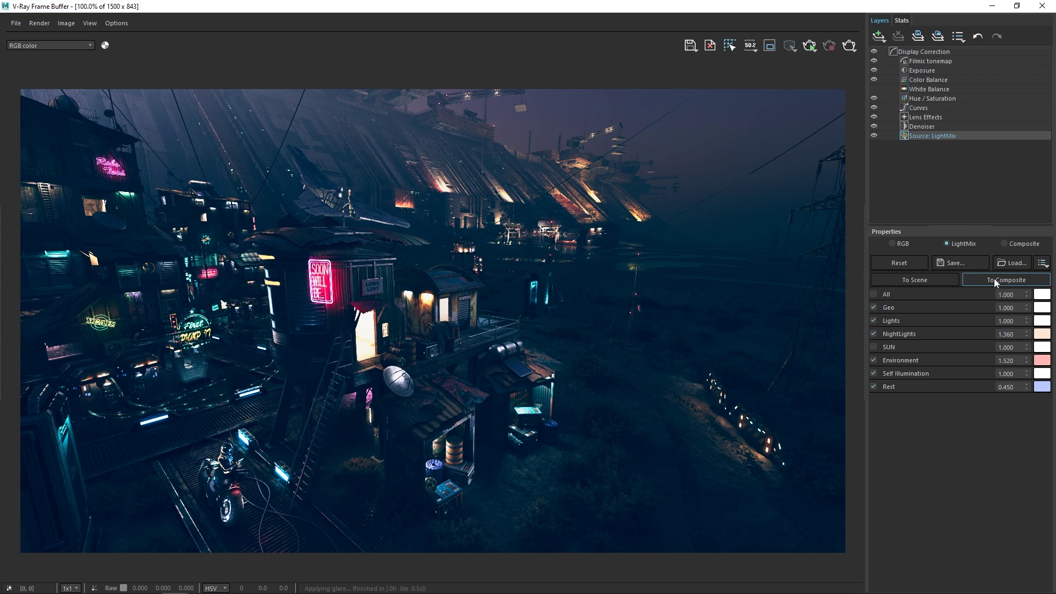
Switch the Source layer to Composite and add a GI render element layer with the Subtract blend mode
click(1006, 244)
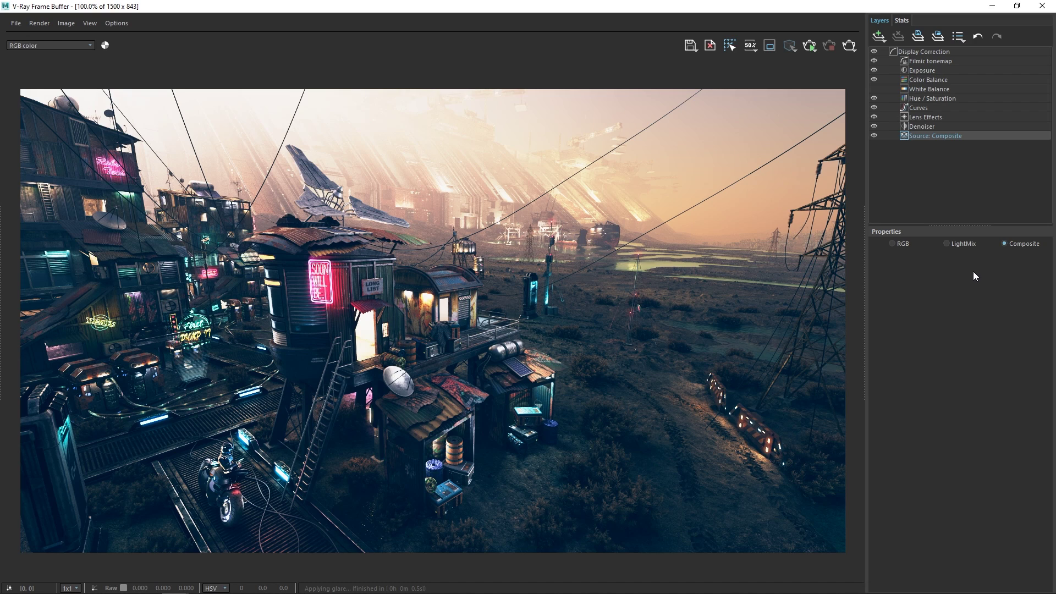
click(878, 39)
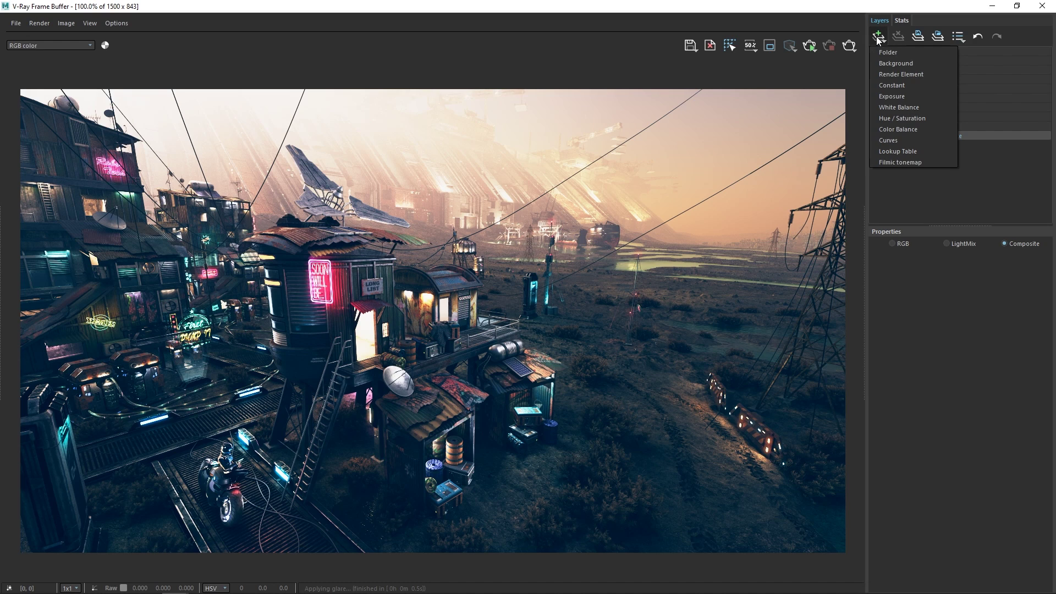
click(930, 75)
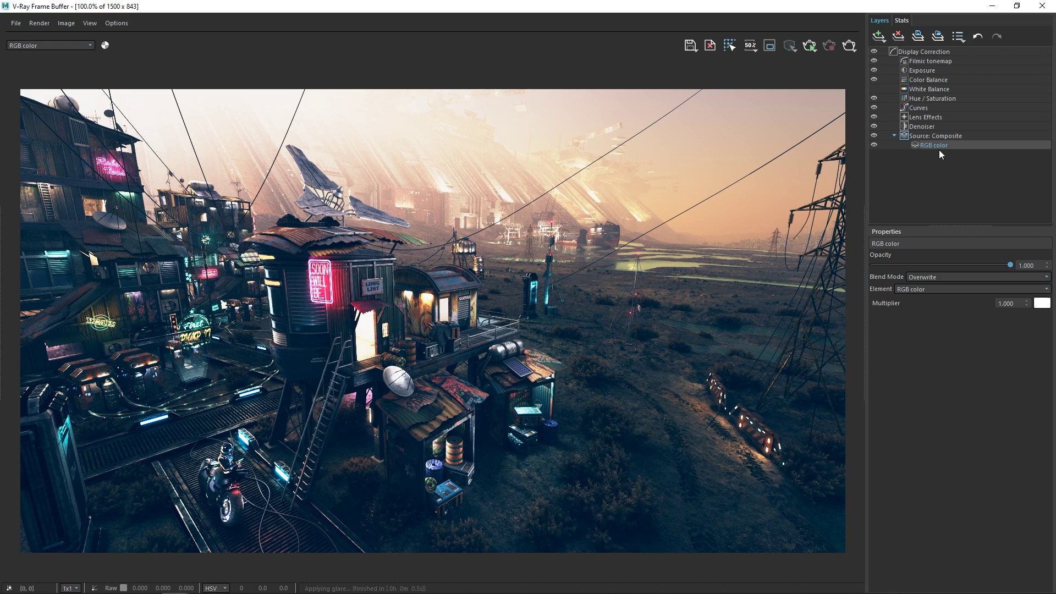
click(1047, 290)
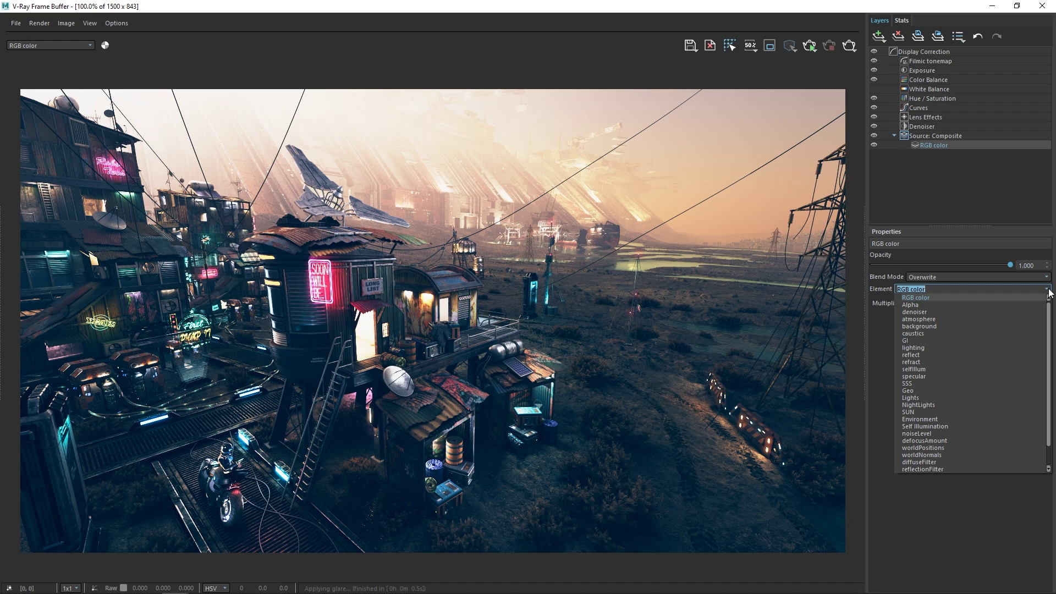
click(929, 341)
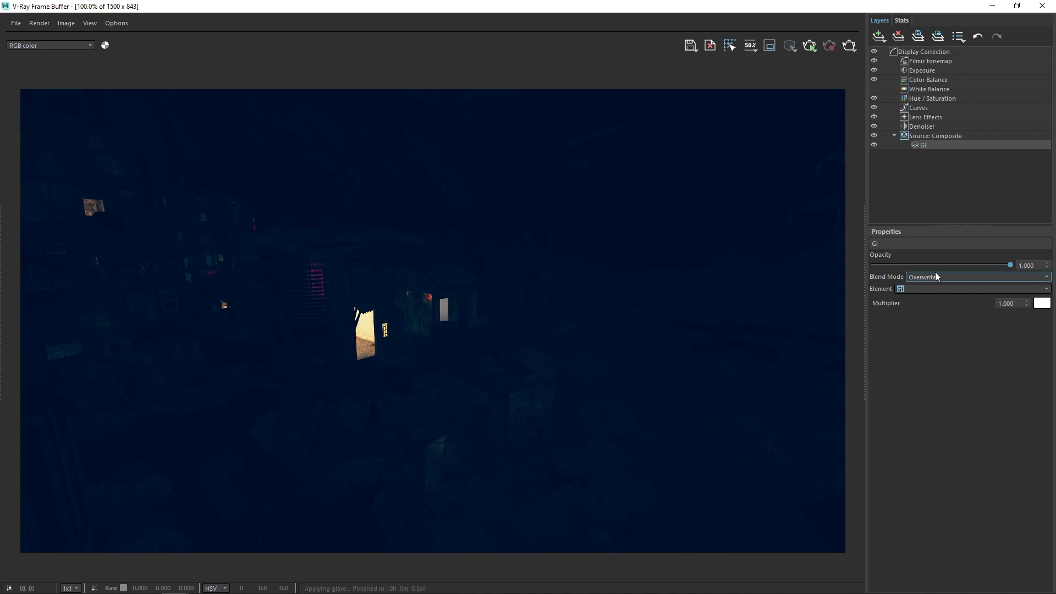
click(1048, 278)
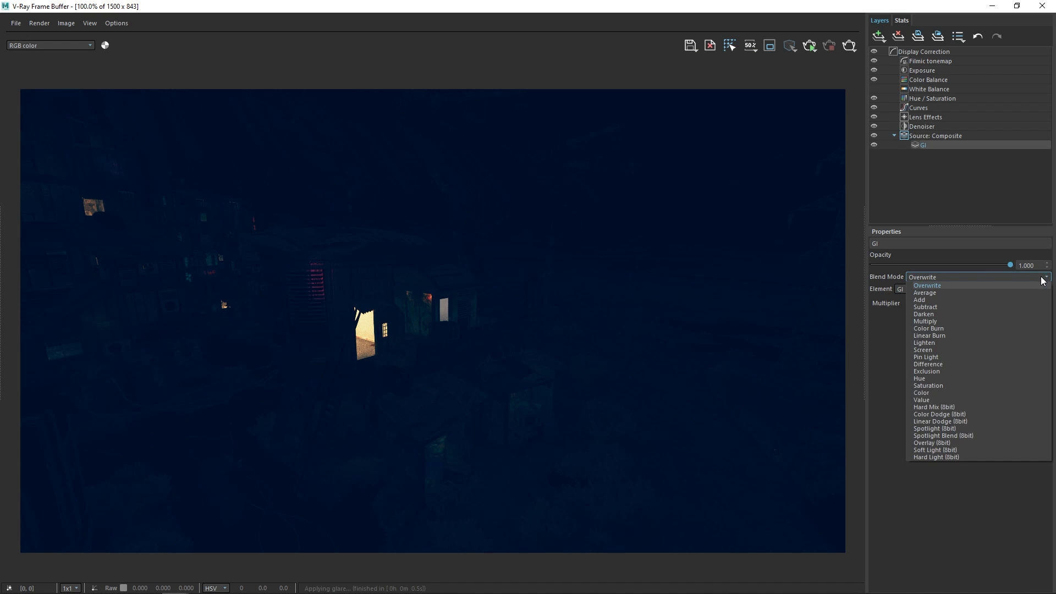
click(942, 308)
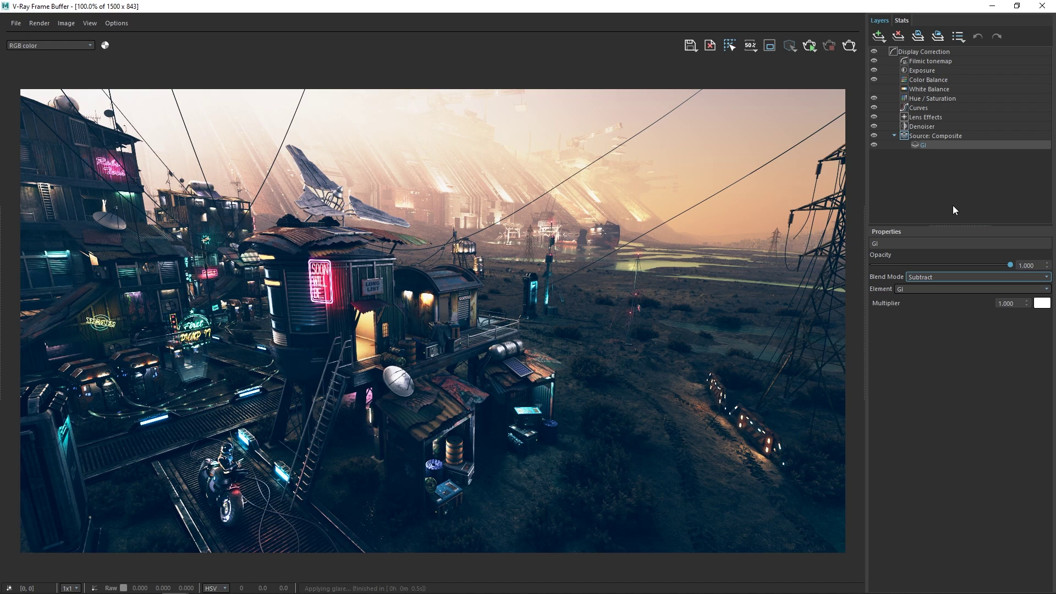
Add a second render element layer under Source: Composite, set its element to GI and rename it GI_CC
click(929, 137)
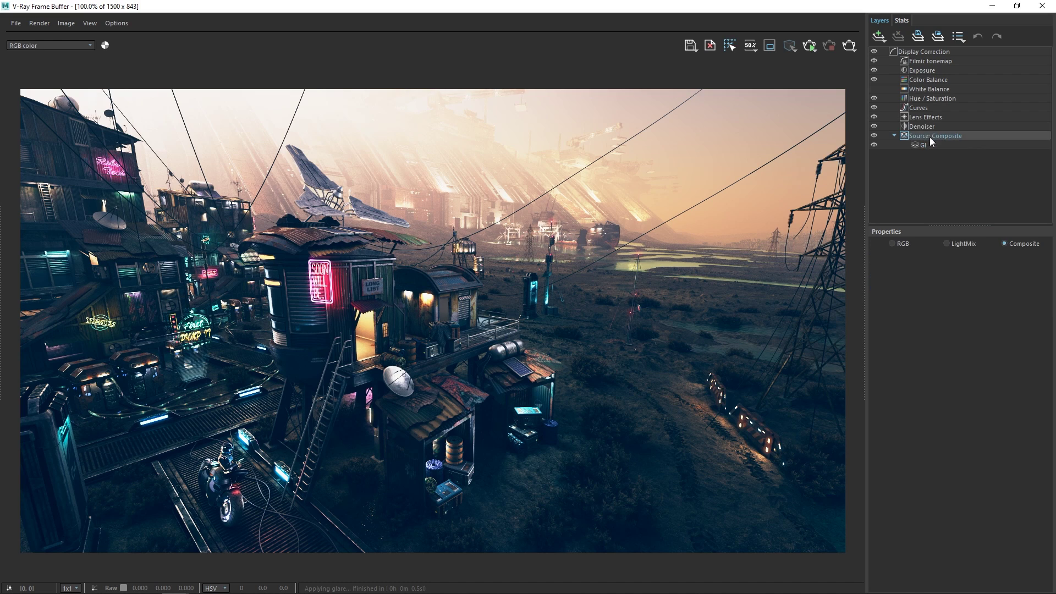
click(880, 36)
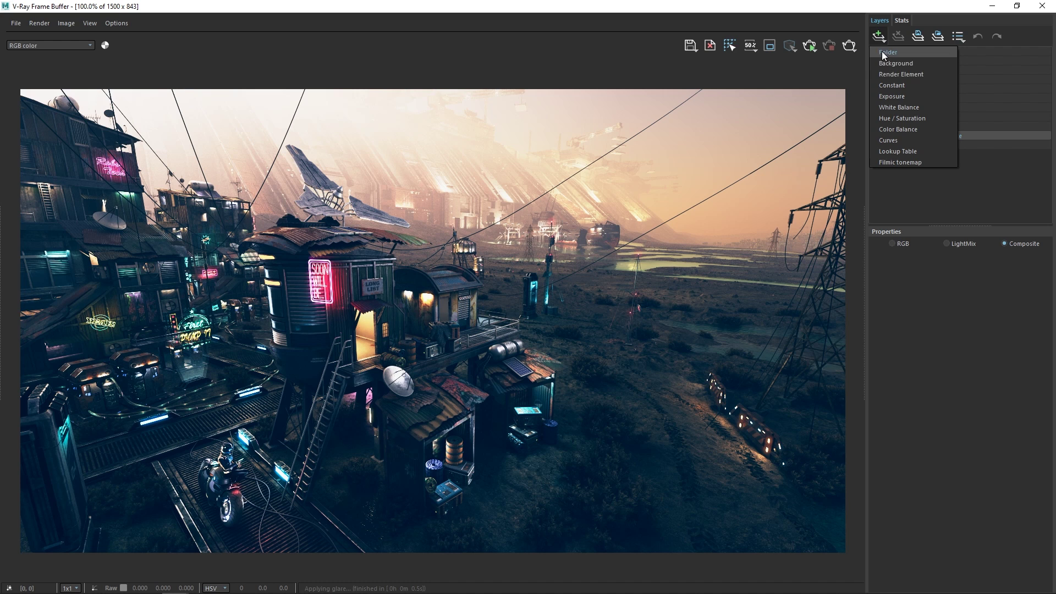
click(902, 71)
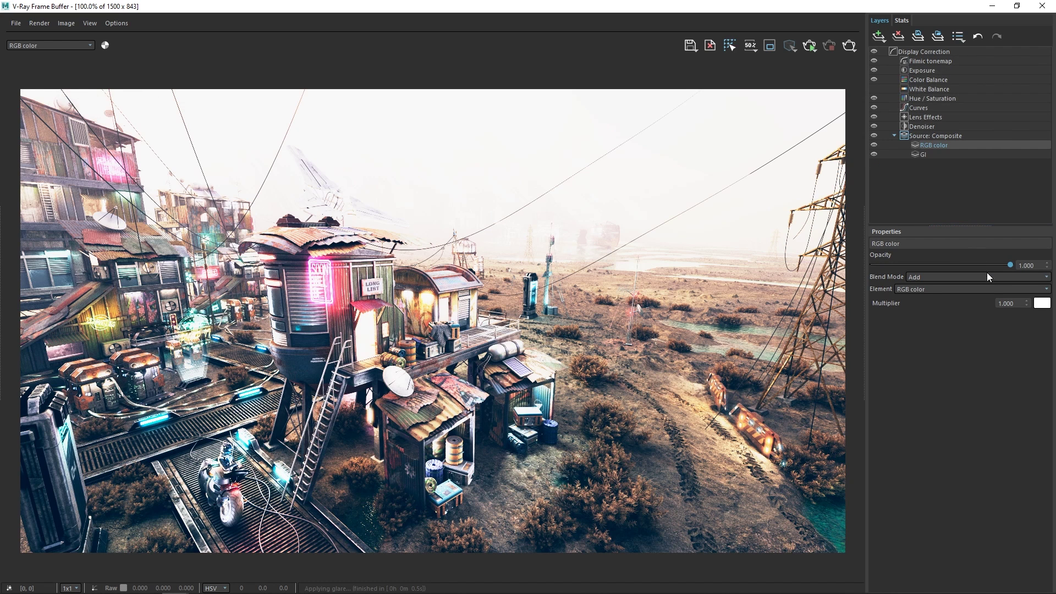
click(1048, 294)
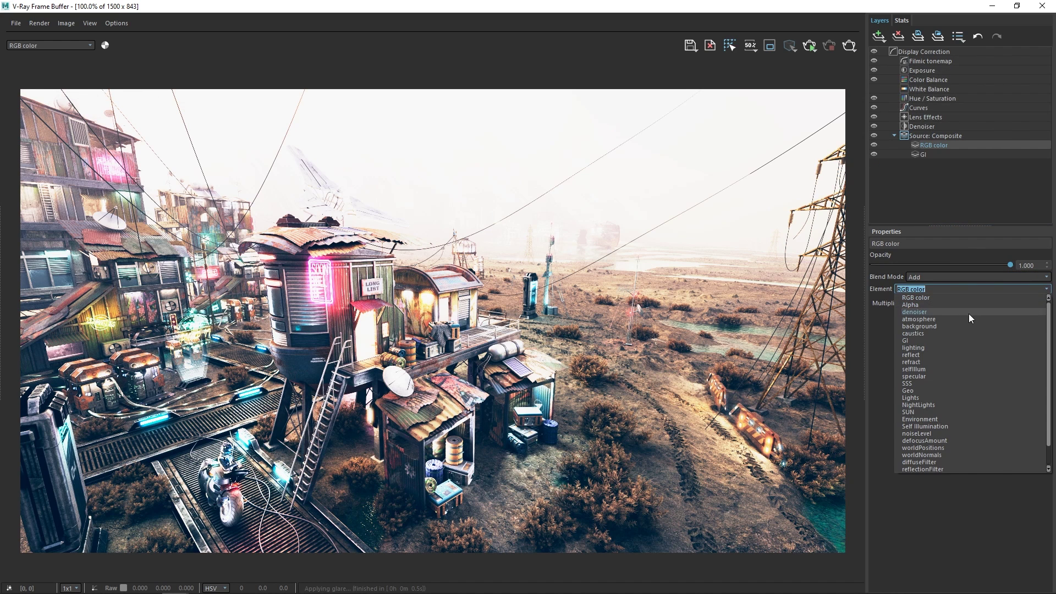
click(936, 339)
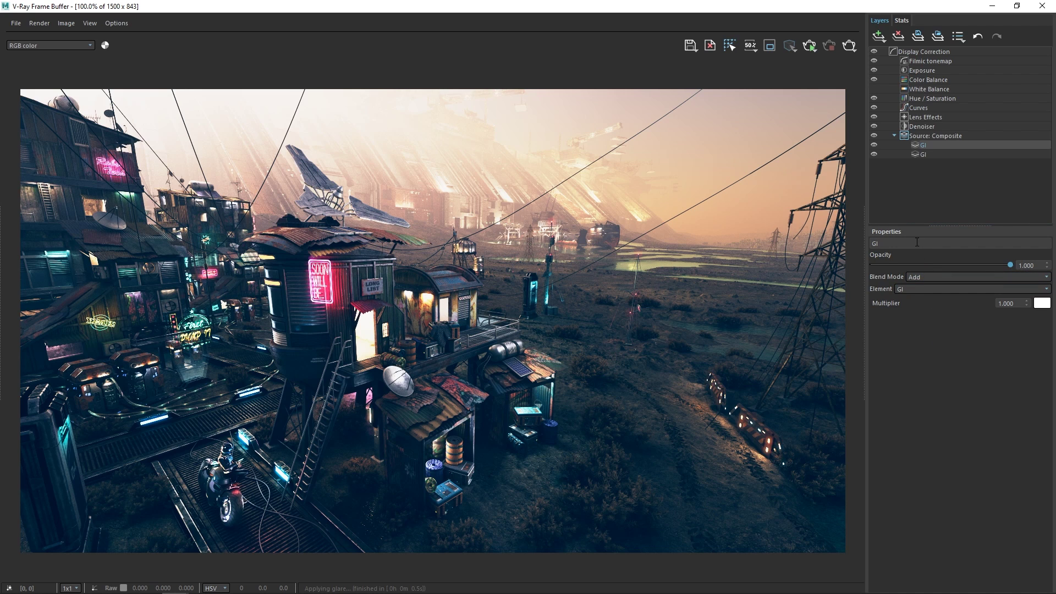
text(_CC)
Add a Curves layer above GI_CC and raise its master curve with a midpoint at about (0.548, 0.739)
click(878, 36)
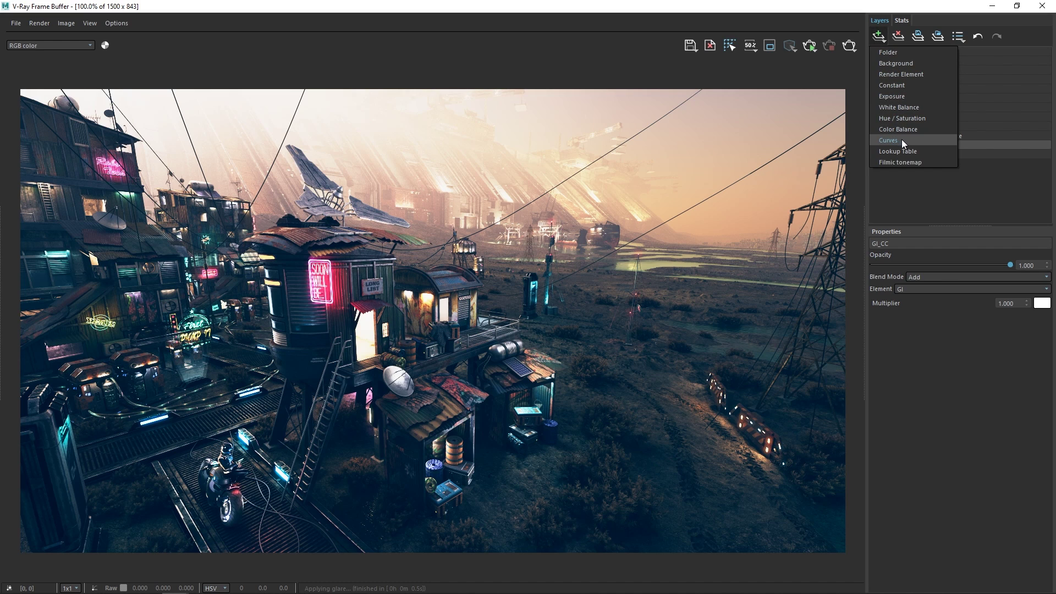
click(922, 141)
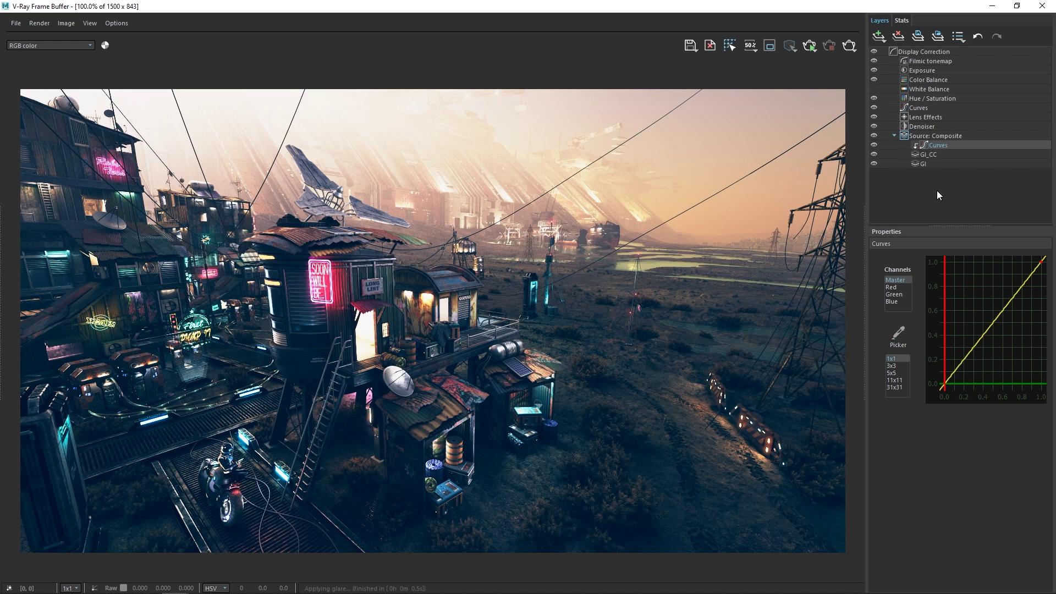
click(943, 384)
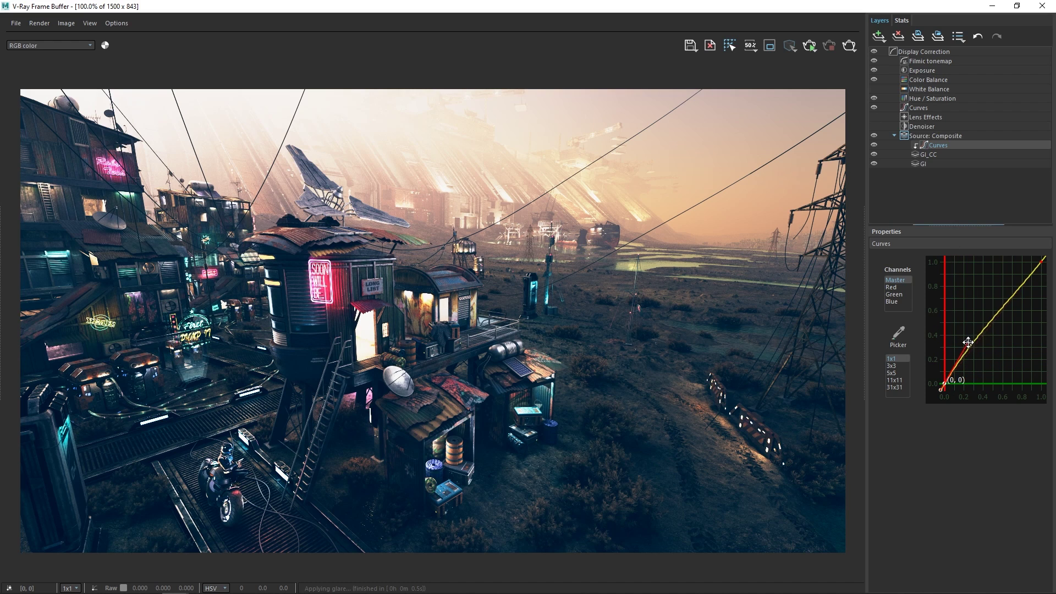
mouse_move(967, 353)
mouse_down()
mouse_move(952, 308)
mouse_move(974, 313)
mouse_move(952, 307)
mouse_move(966, 349)
mouse_move(1027, 364)
mouse_move(966, 323)
mouse_move(955, 324)
mouse_move(959, 339)
mouse_up()
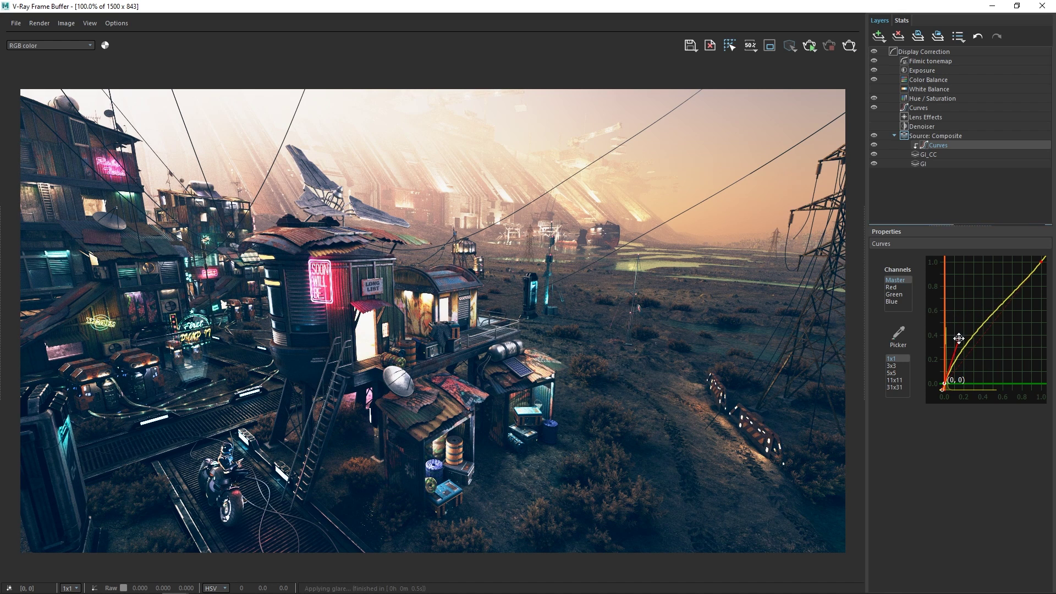
click(998, 305)
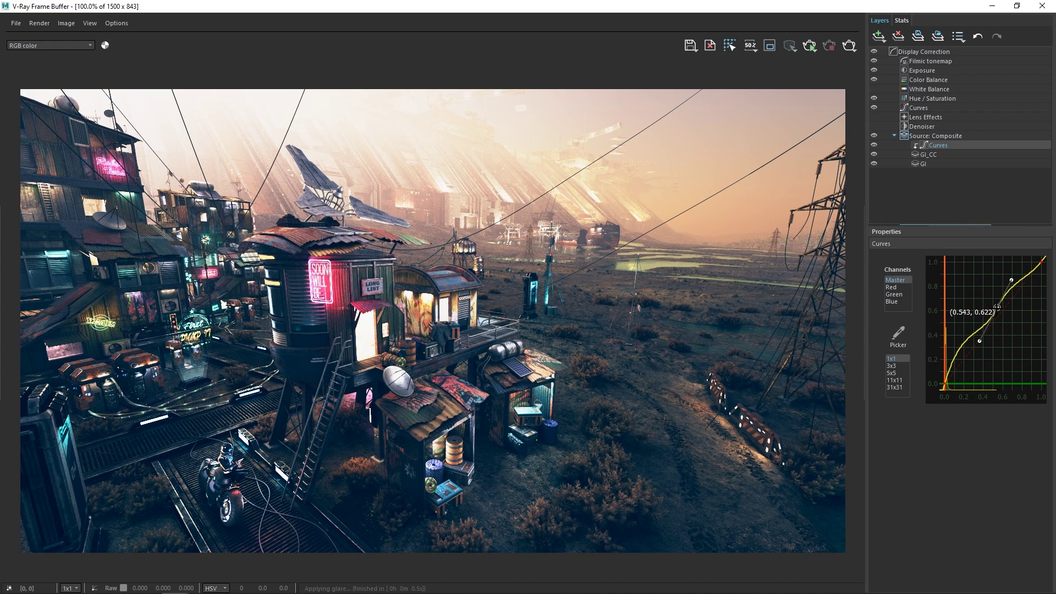
click(982, 341)
drag(980, 341, 998, 294)
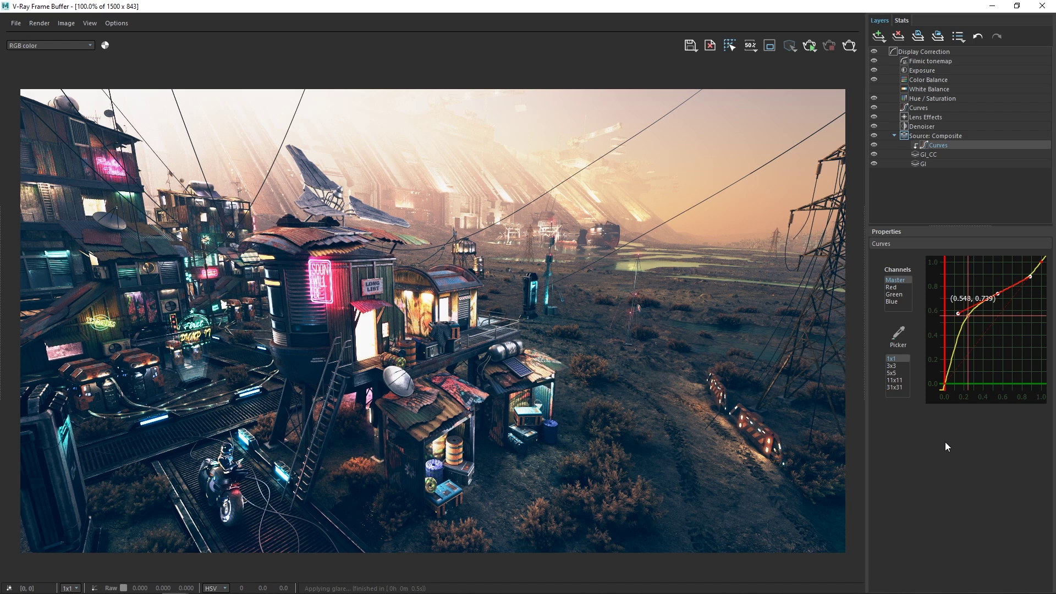
click(934, 199)
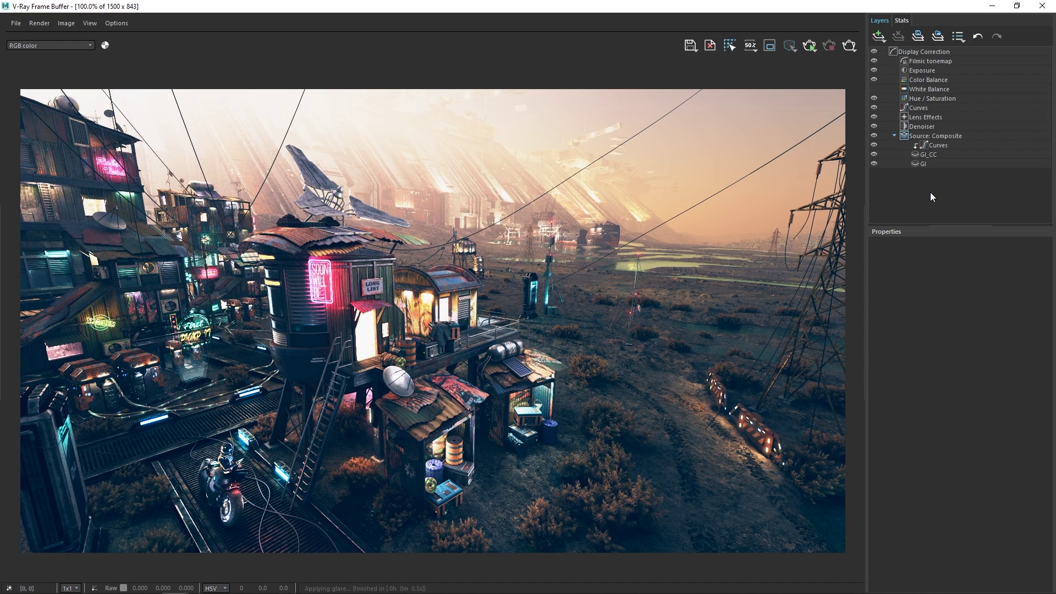
click(879, 37)
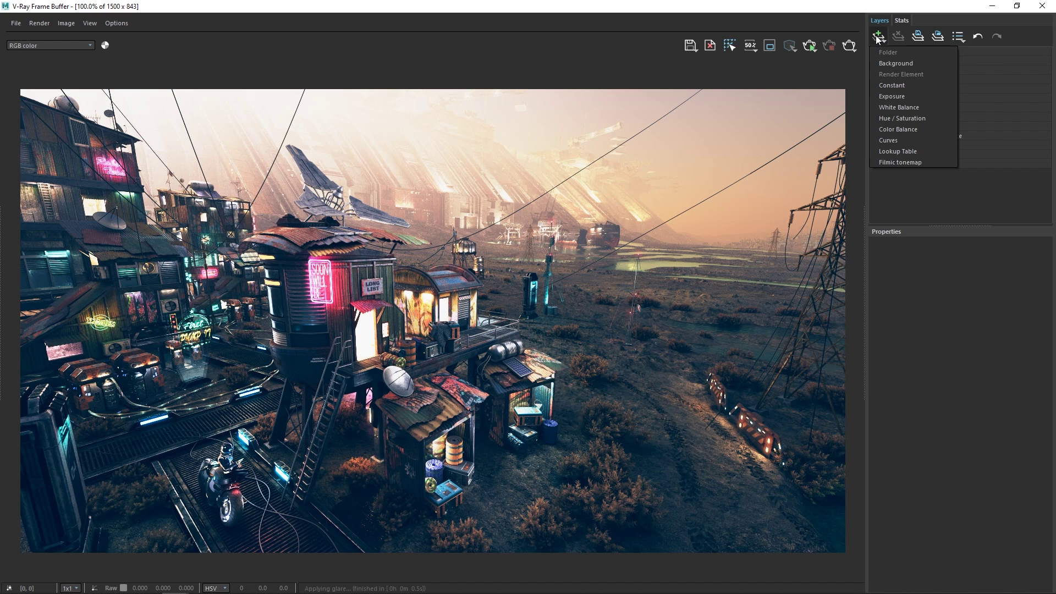
click(936, 173)
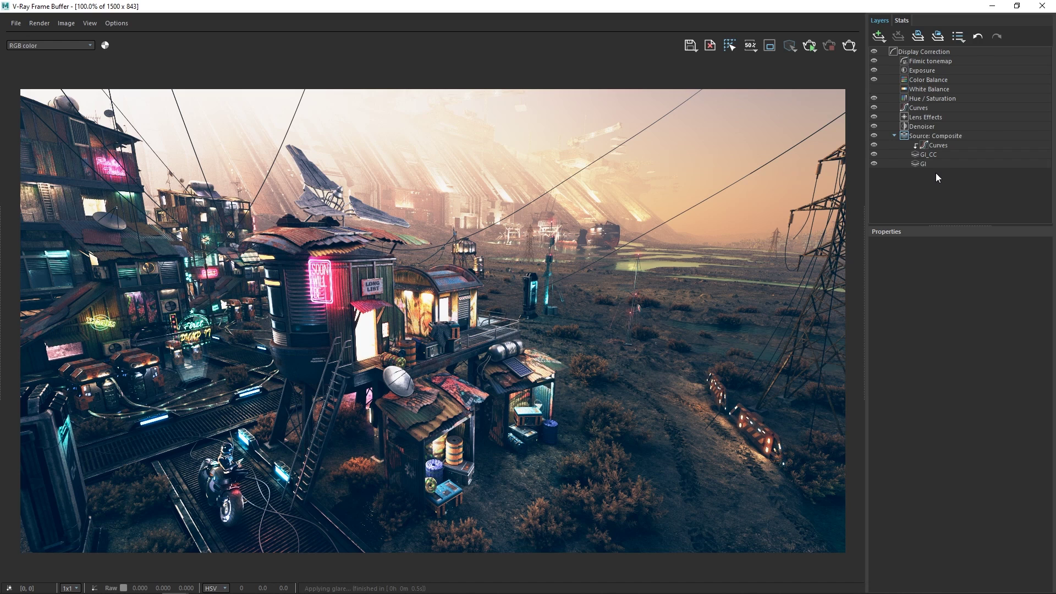
Try the Linear, Hejl-Dawson, AMPAS and Hable types on the Filmic tonemap layer and return it to Power curve
click(929, 60)
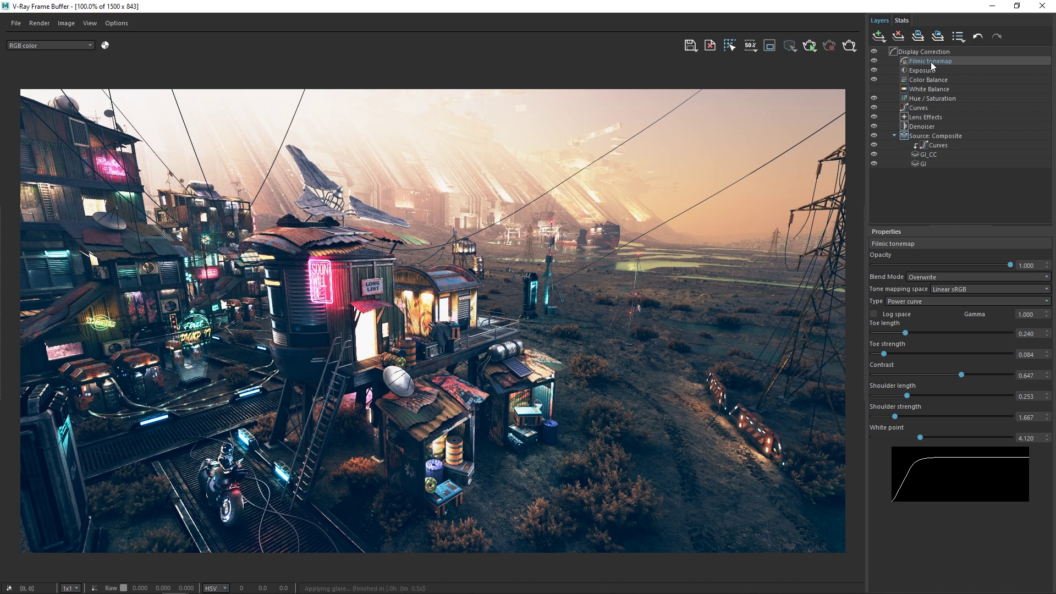
click(929, 303)
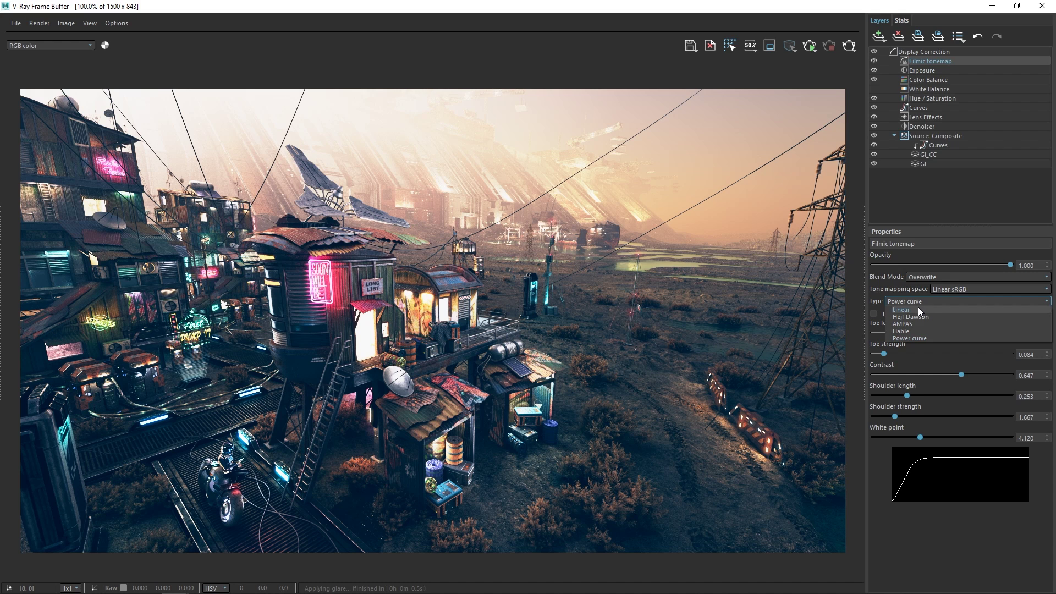
click(918, 310)
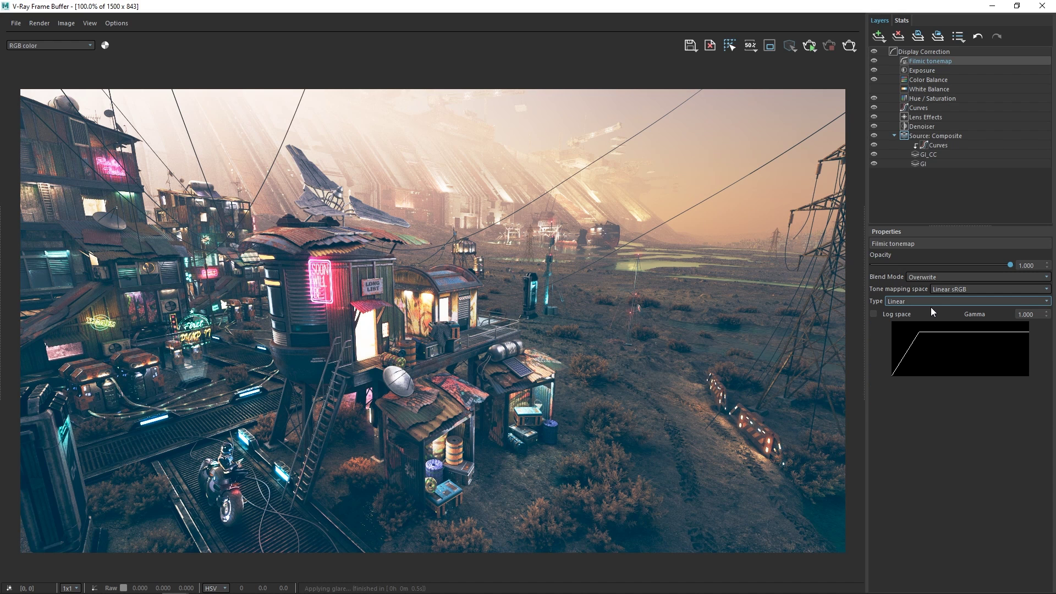
click(941, 303)
click(940, 318)
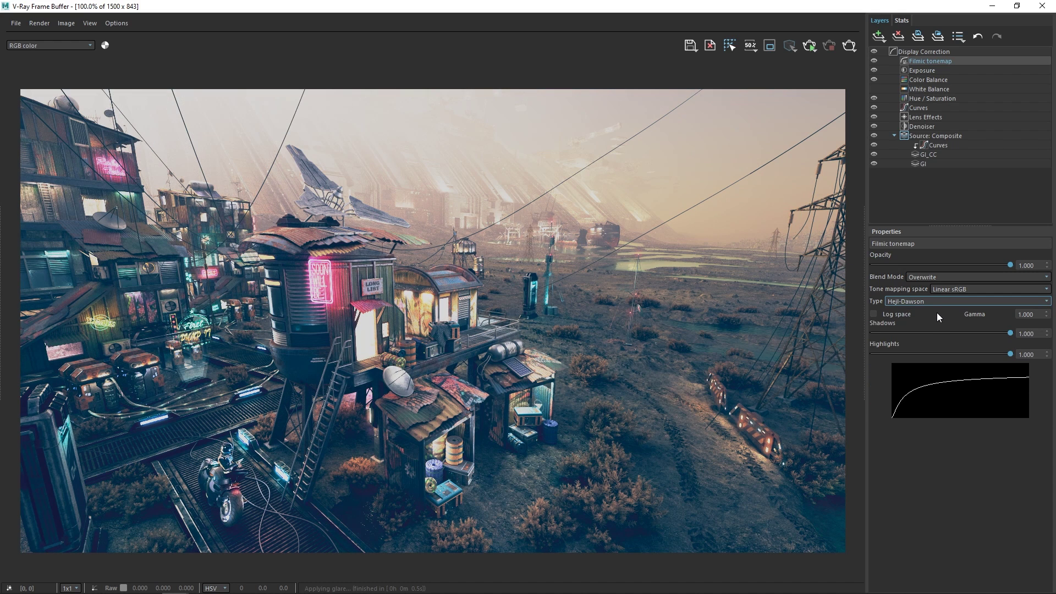
click(933, 302)
click(933, 326)
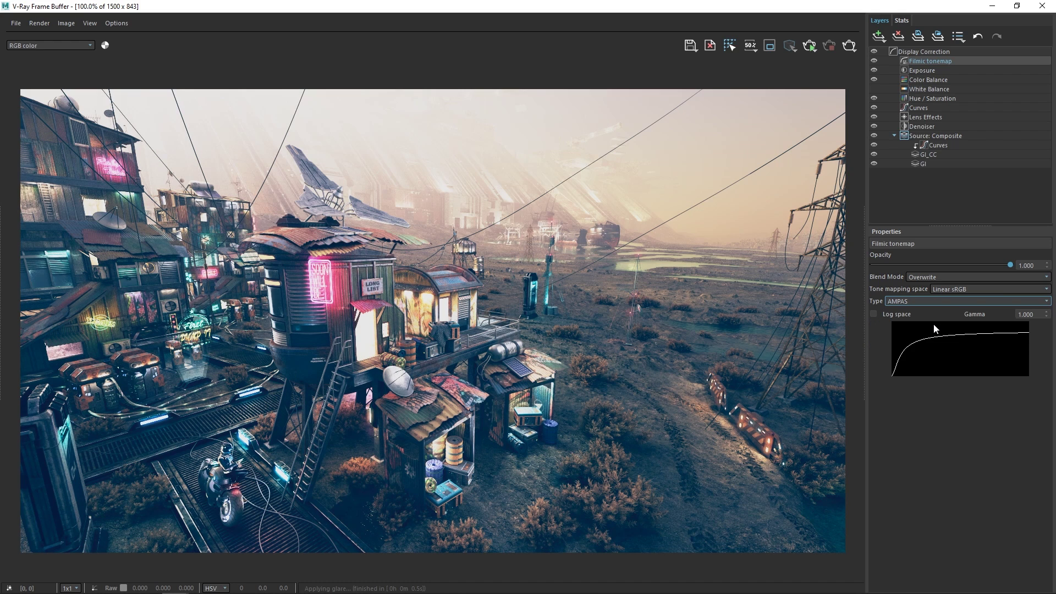
click(933, 302)
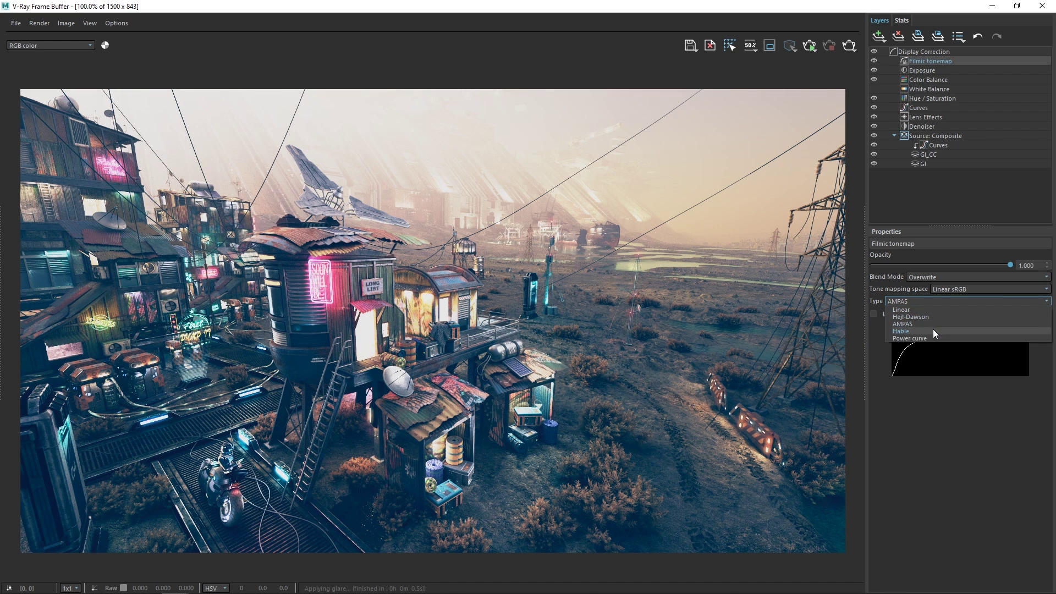
click(933, 331)
click(932, 301)
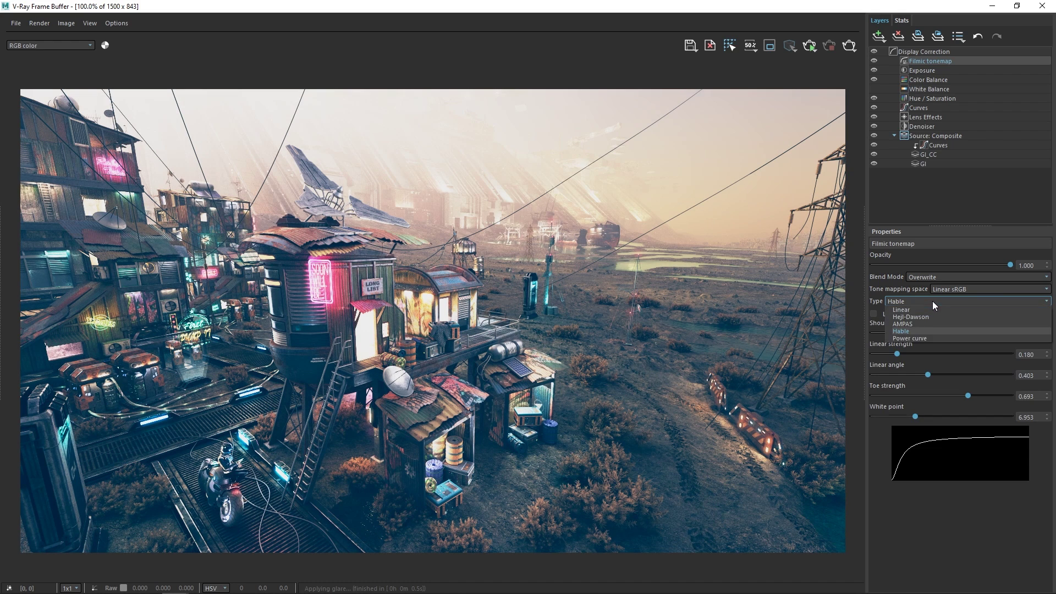
click(932, 339)
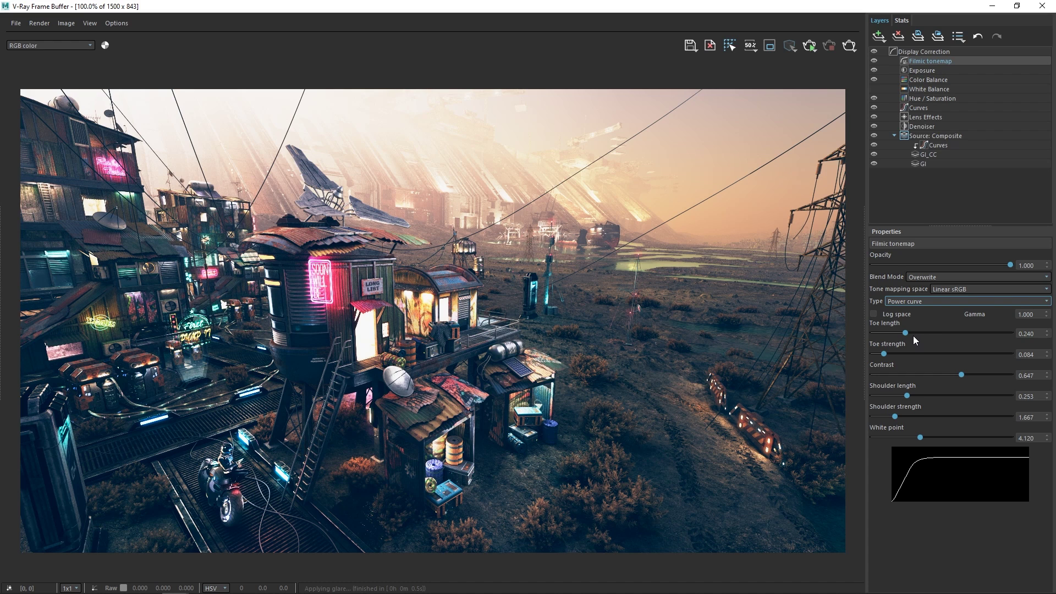
Set the Filmic tonemap's toe length to 0.207, toe strength 0.072, contrast 0.590, shoulder length 0.319, shoulder strength 1.753 and white point 2.219
drag(906, 333, 882, 357)
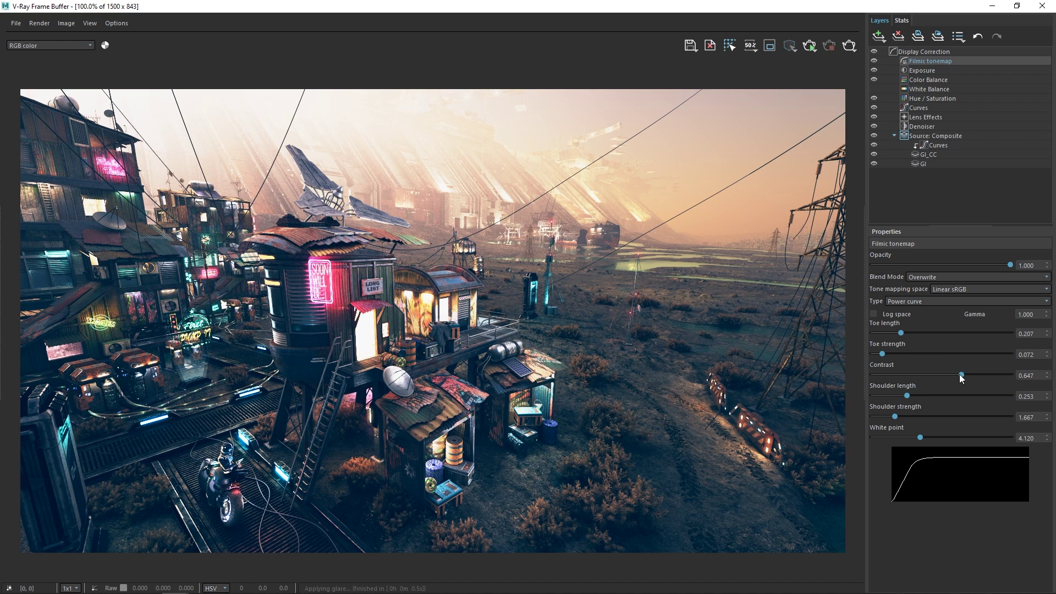
drag(960, 375, 891, 441)
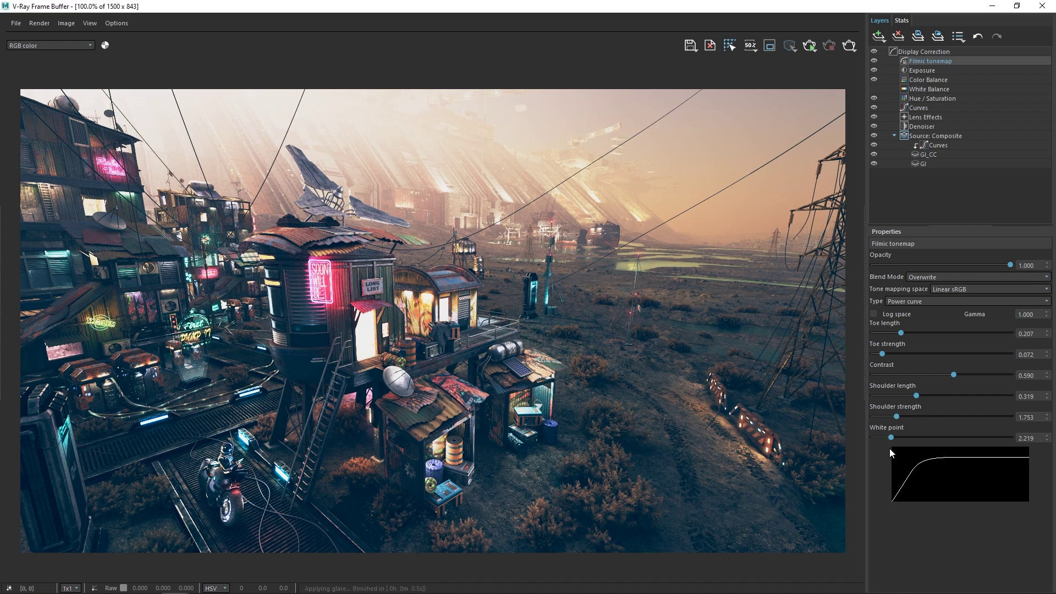